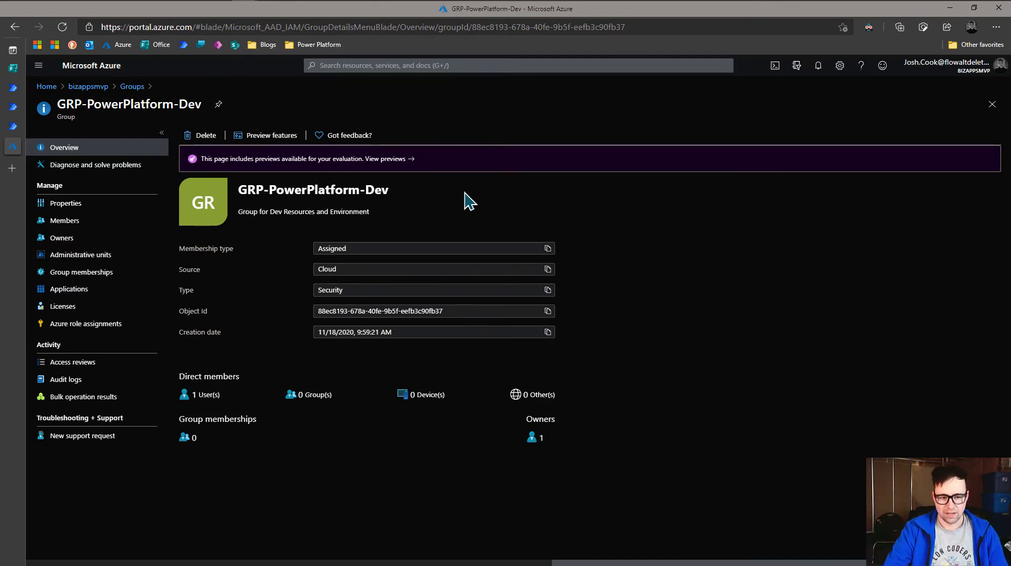
Step: Review the environment request form and, in the Request Dev Environment Form flow, expand the Apply to each loop and its Add member to group action
left_click(16, 76)
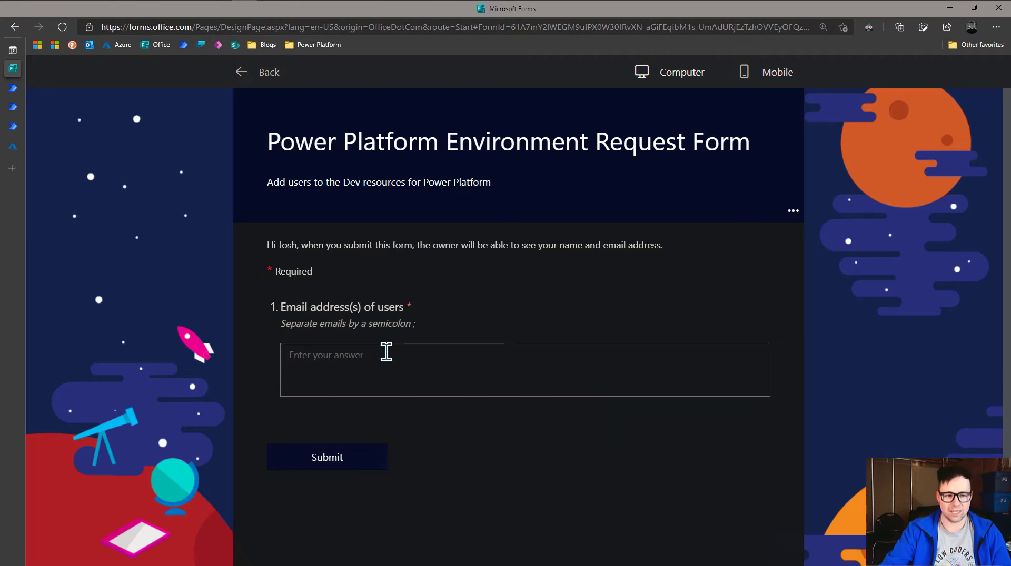
key("ctrl+Tab")
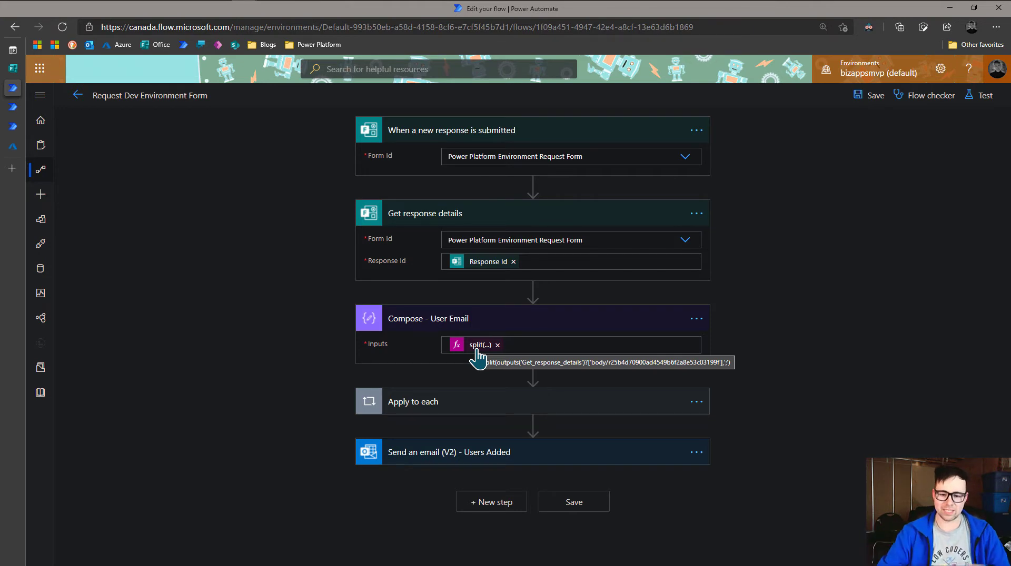
left_click(484, 407)
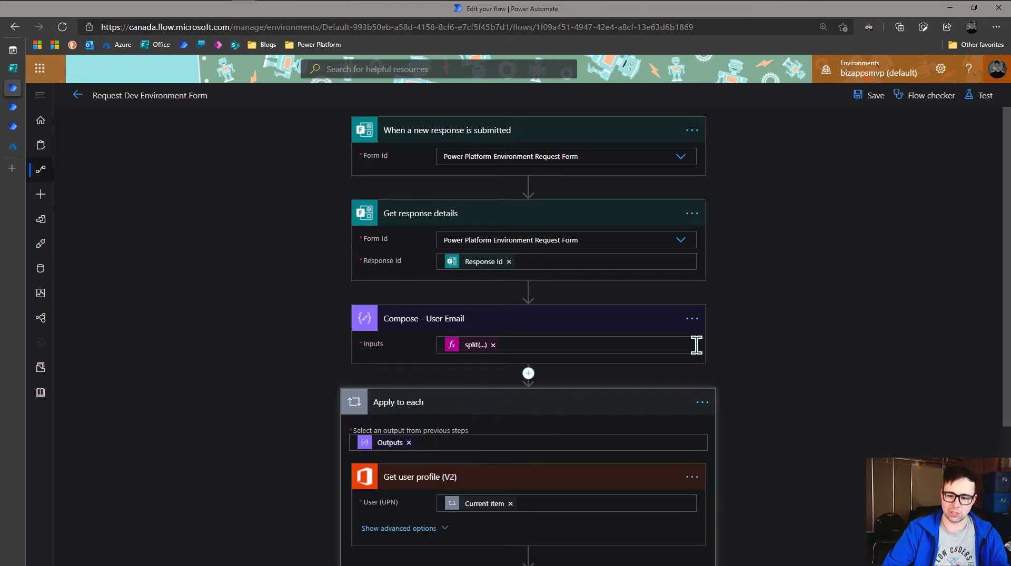
scroll(696, 345, "down", 4)
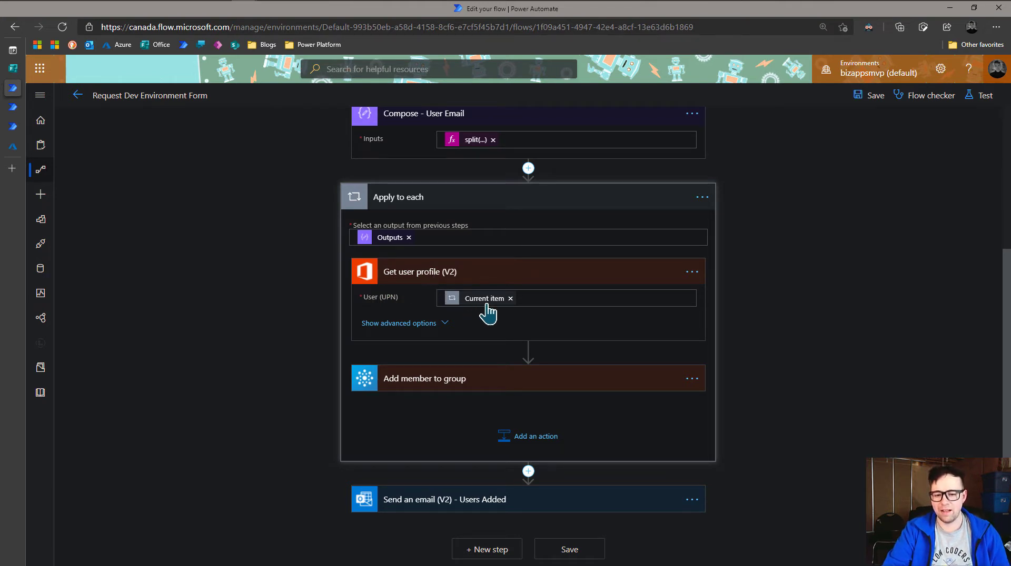
mouse_move(485, 311)
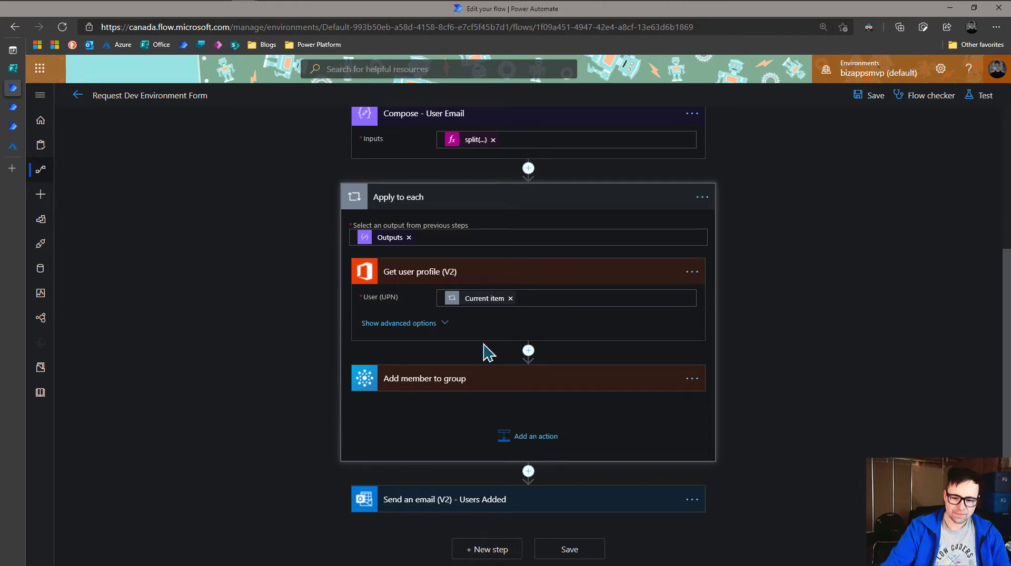
left_click(479, 383)
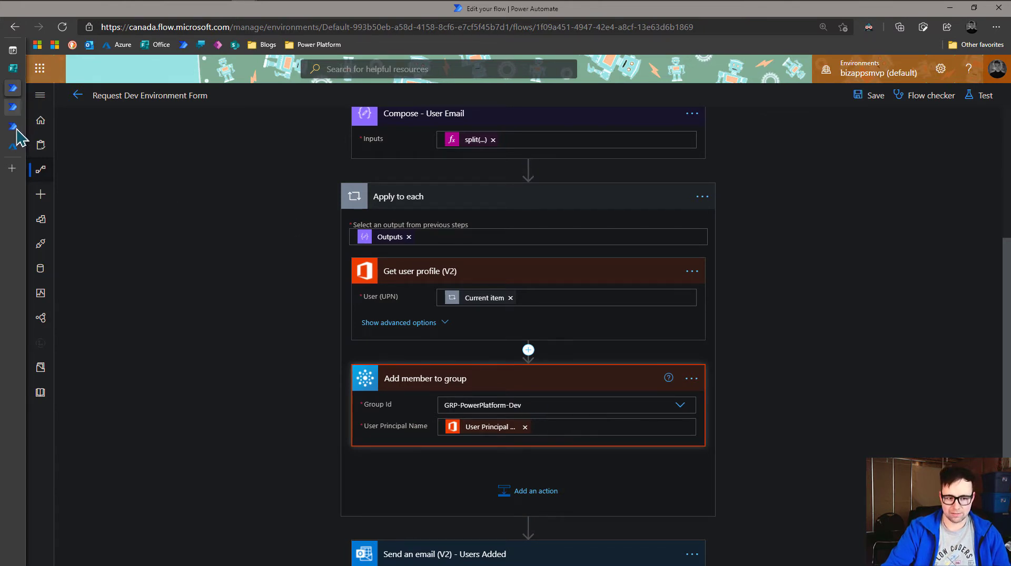
Step: Check the GRP-PowerPlatform-Dev group in the Azure portal and inspect the flow's Users Added email action
left_click(12, 147)
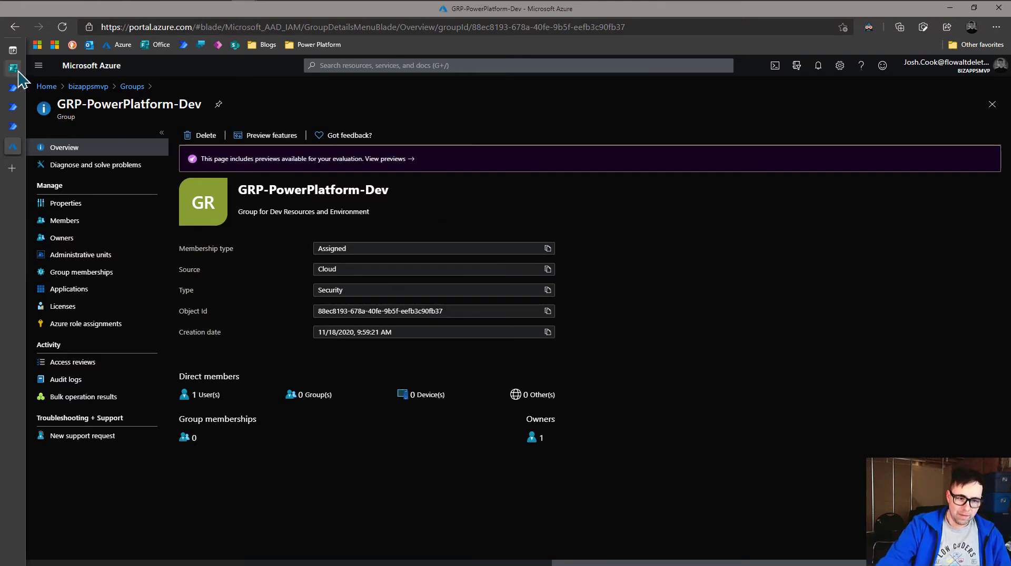
left_click(27, 87)
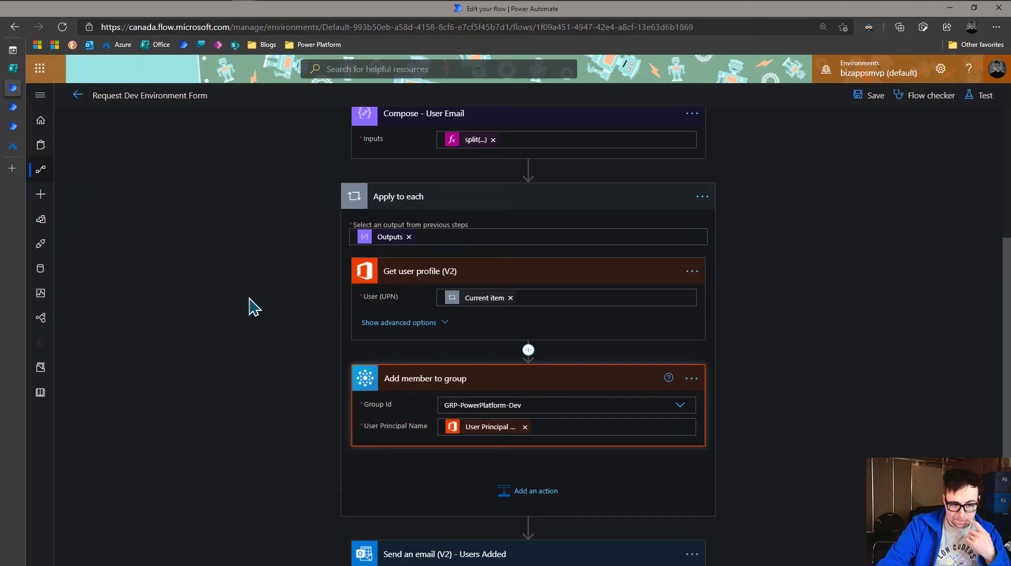
scroll(245, 307, "down", 1)
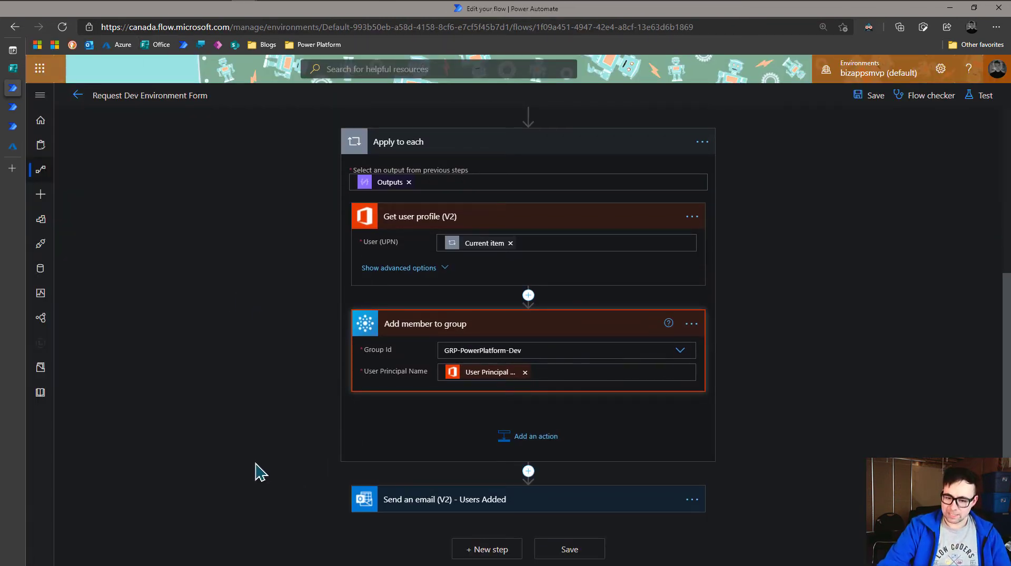
left_click(519, 500)
scroll(279, 416, "down", 2)
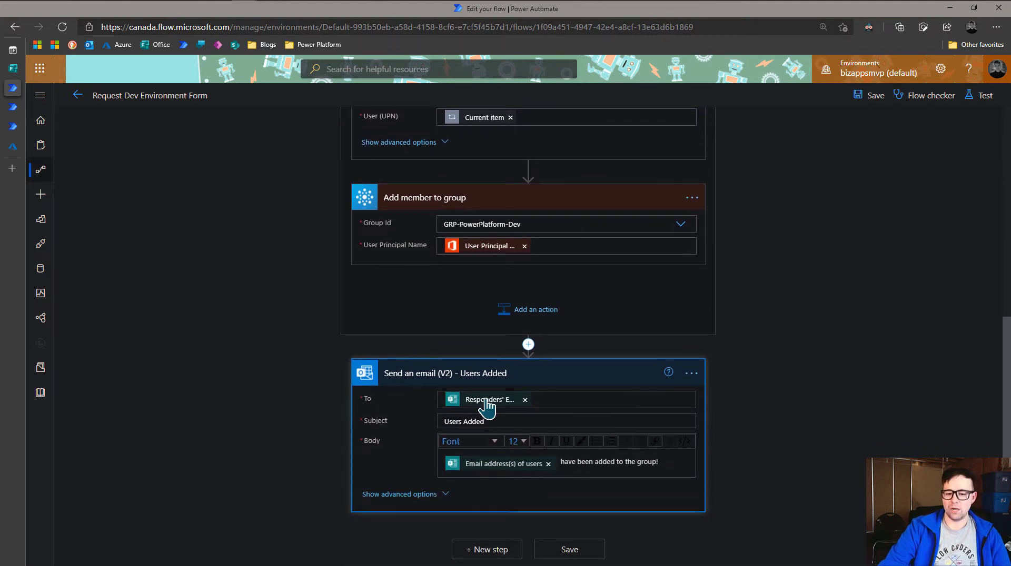
mouse_move(487, 406)
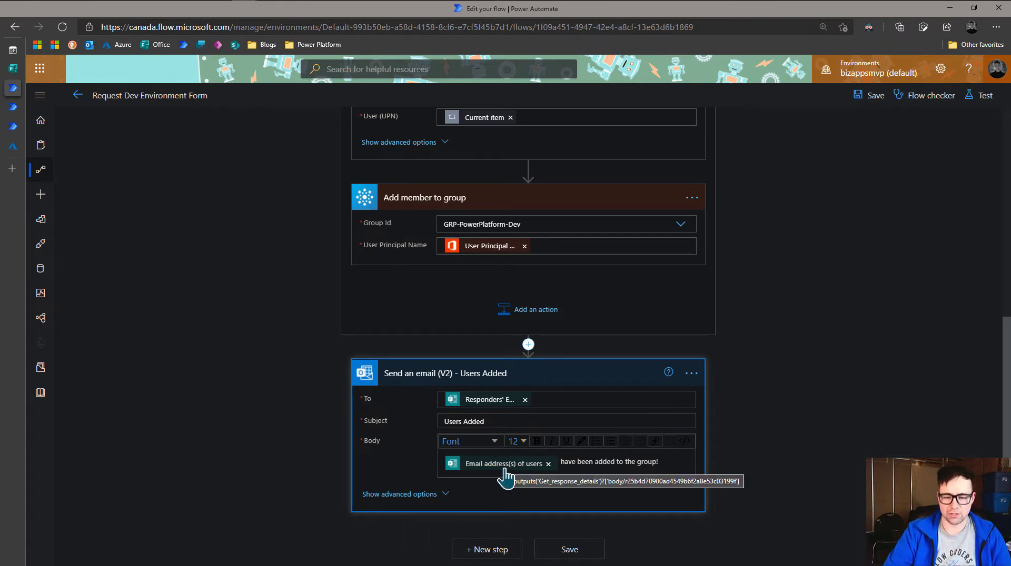
left_click(750, 462)
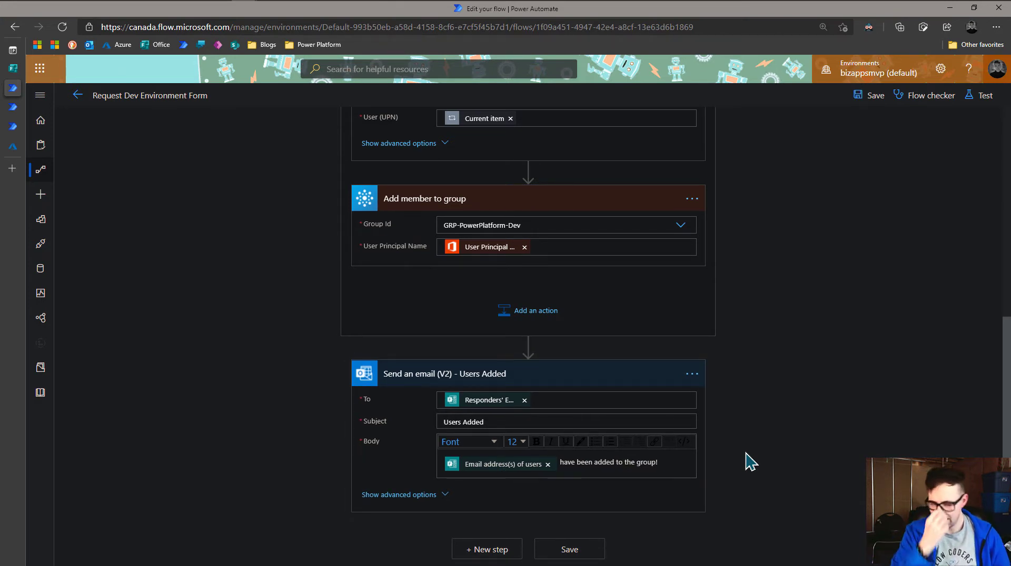
Step: Examine the whole flow from the form trigger to the confirmation email, and collapse the Apply to each loop
scroll(797, 413, "up", 6)
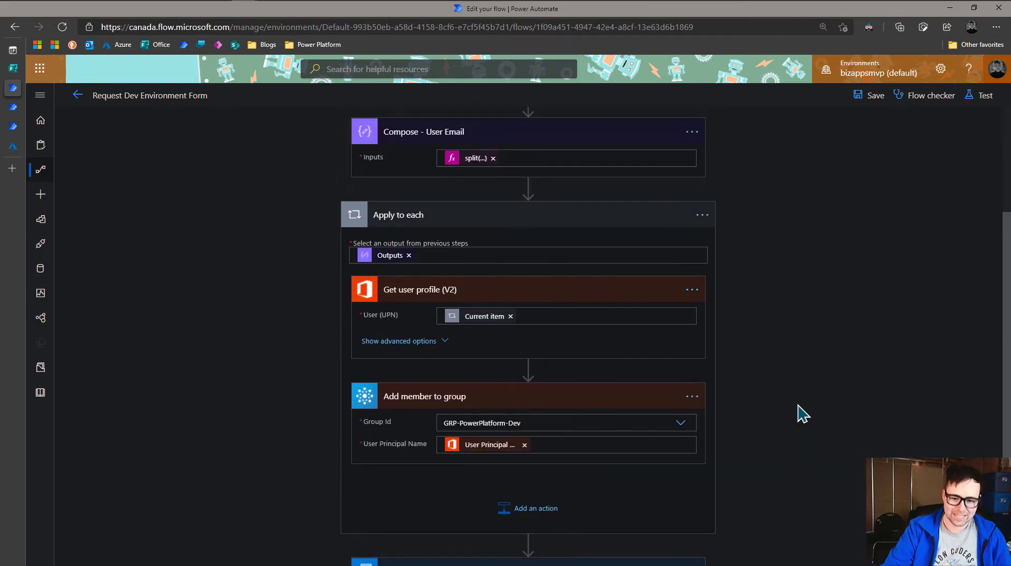
scroll(524, 355, "down", 3)
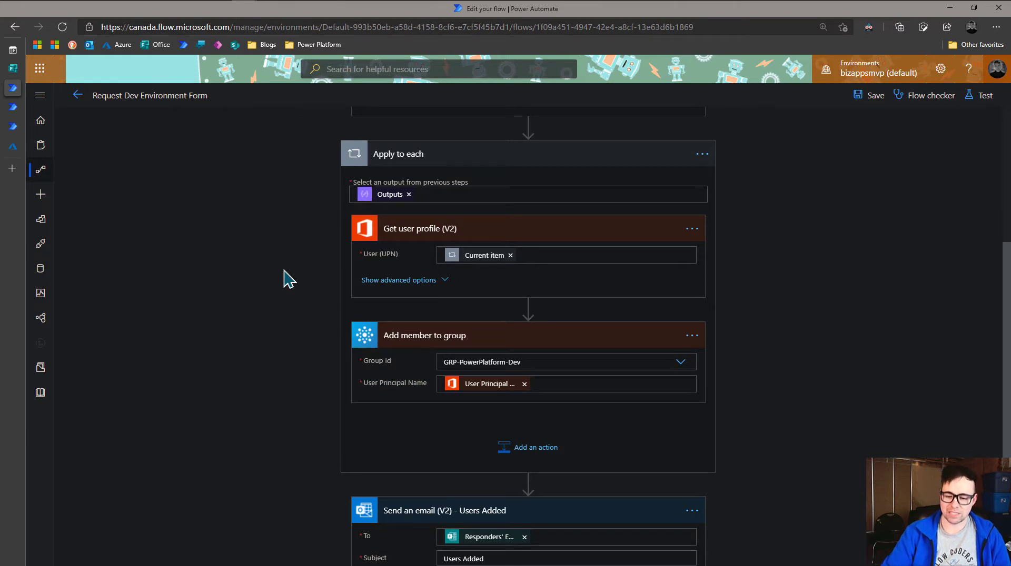
scroll(287, 457, "down", 3)
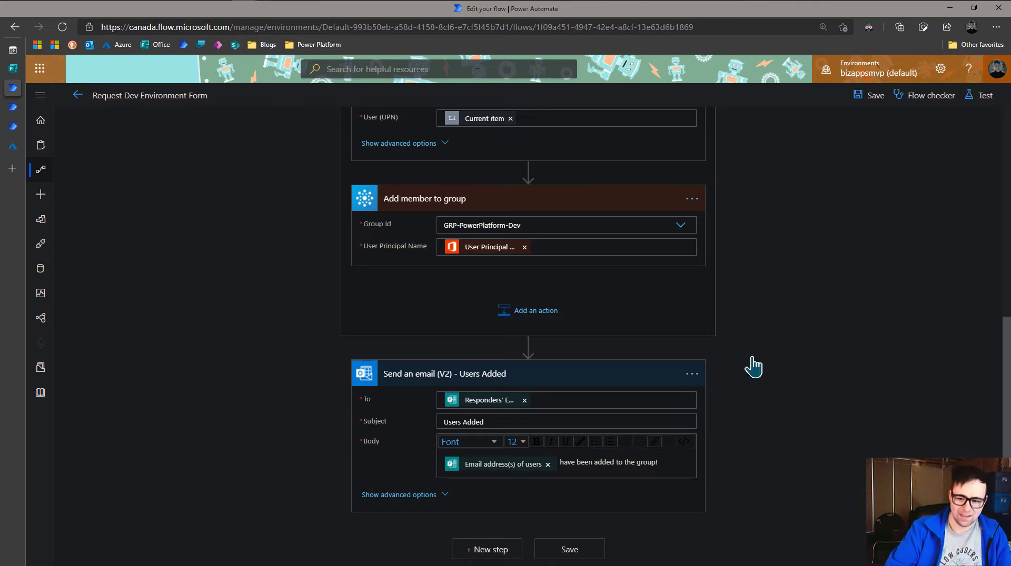
scroll(771, 351, "up", 4)
scroll(771, 352, "down", 4)
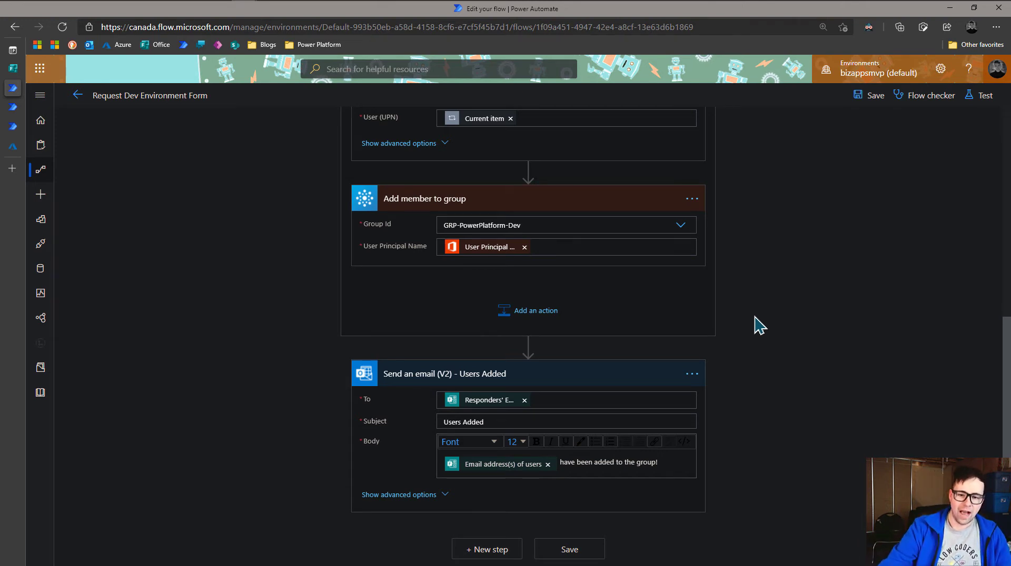
scroll(756, 325, "up", 7)
scroll(226, 262, "down", 7)
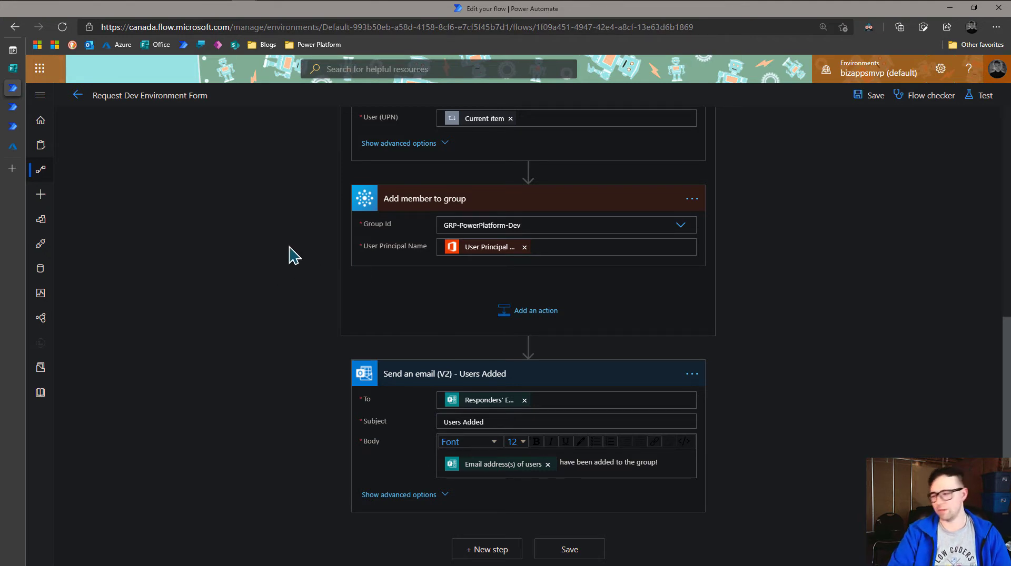
scroll(289, 260, "up", 7)
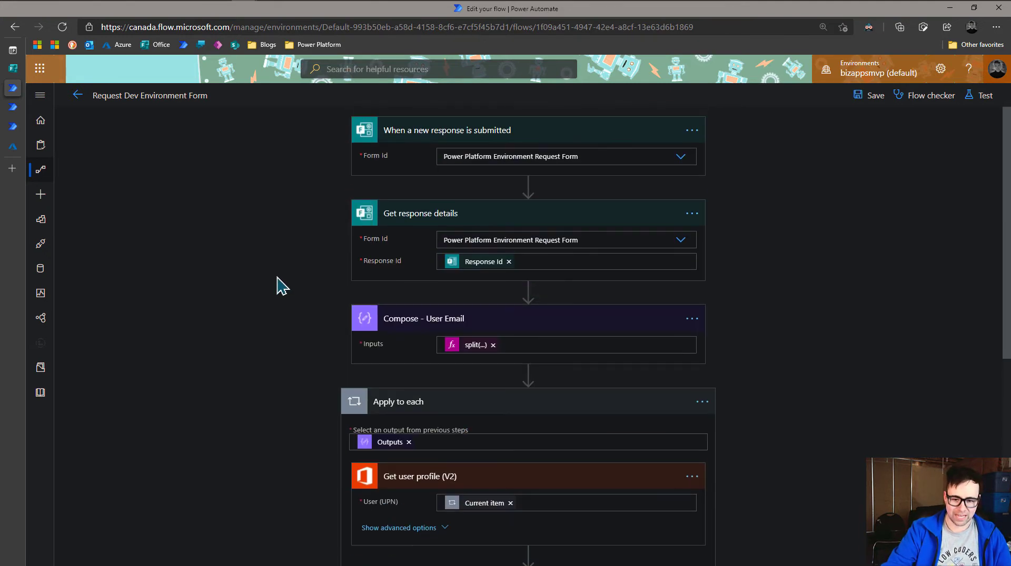
scroll(221, 334, "down", 4)
left_click(483, 227)
scroll(273, 251, "up", 2)
scroll(273, 258, "down", 2)
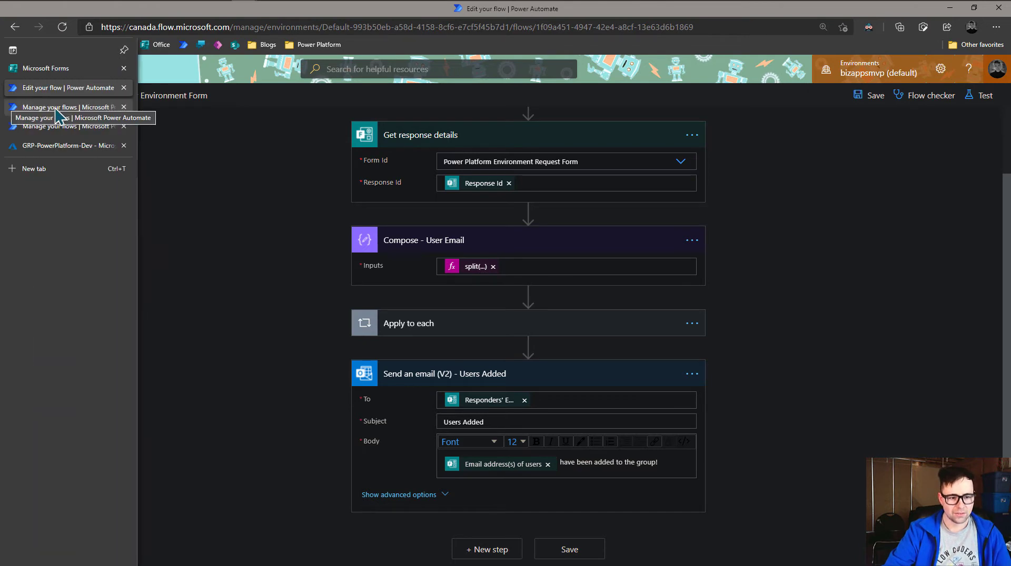
Step: Create the manually triggered instant flow "SS2020 - Try Catch Finally" and add a Scope control action after its trigger
left_click(11, 108)
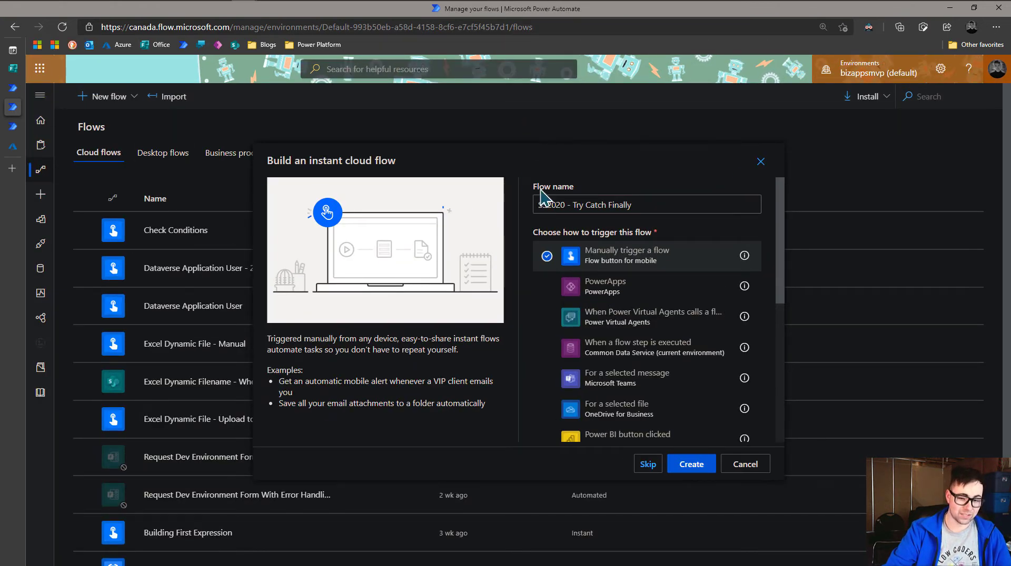
left_click(691, 467)
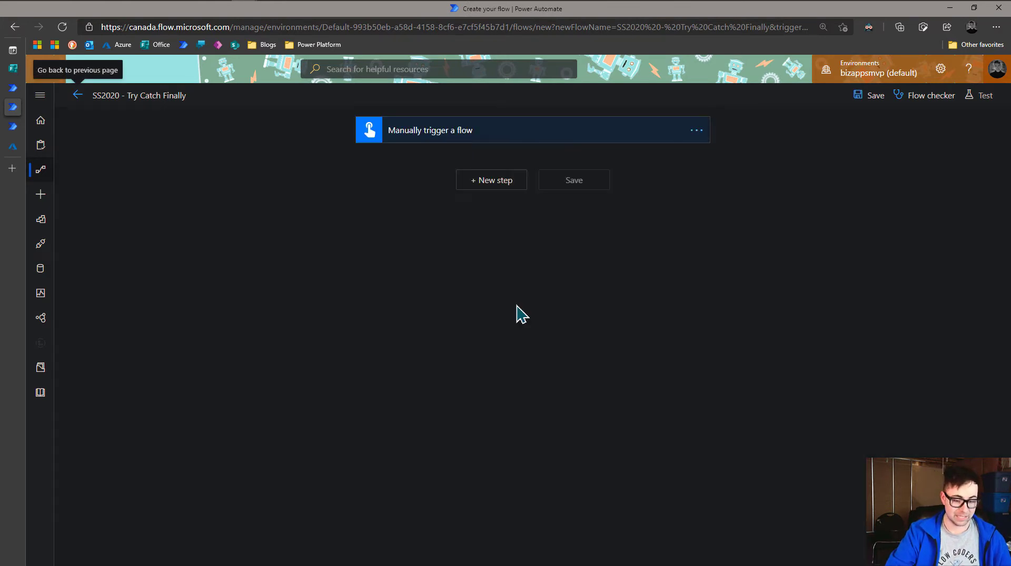
left_click(496, 187)
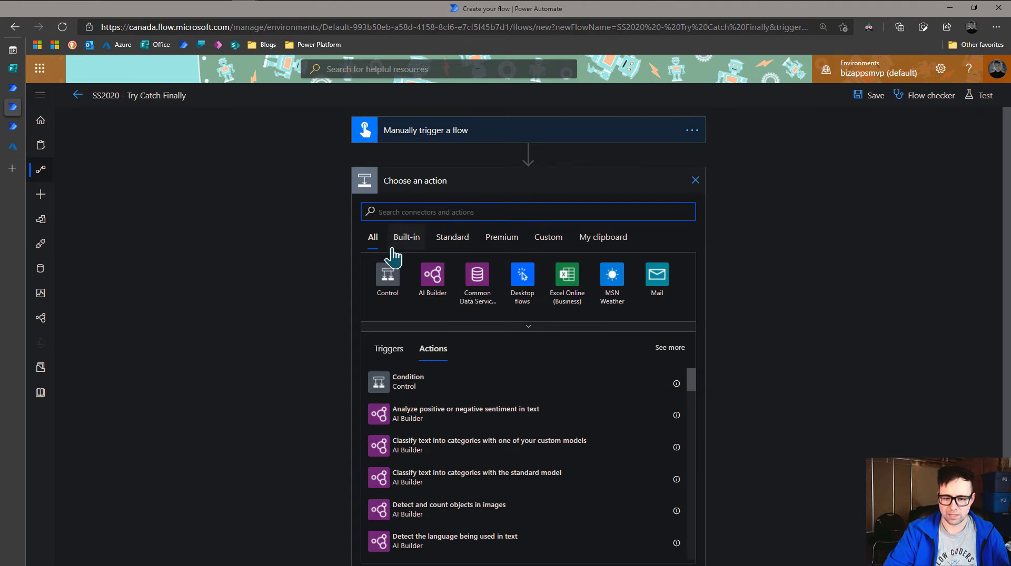
left_click(386, 291)
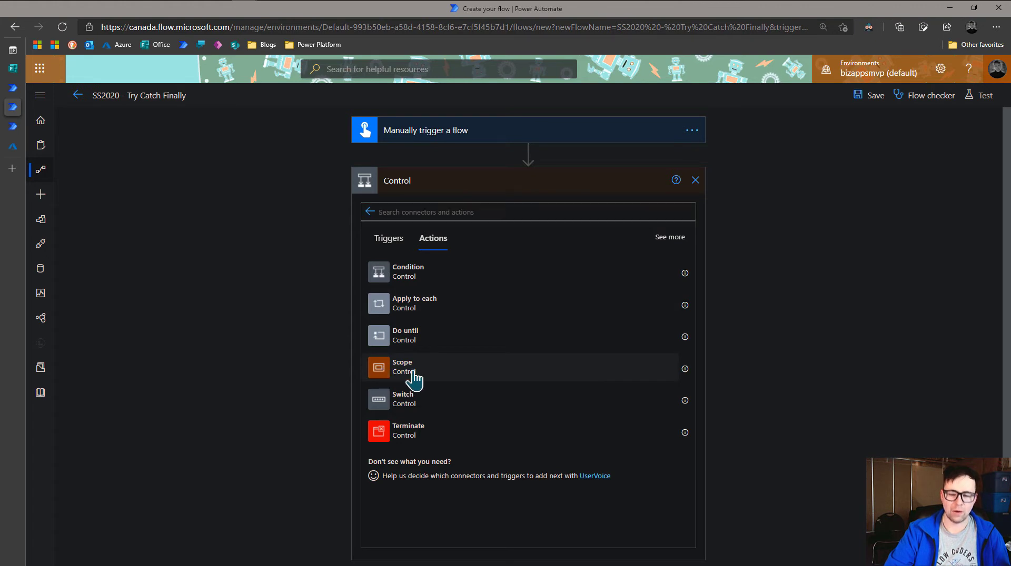
left_click(413, 373)
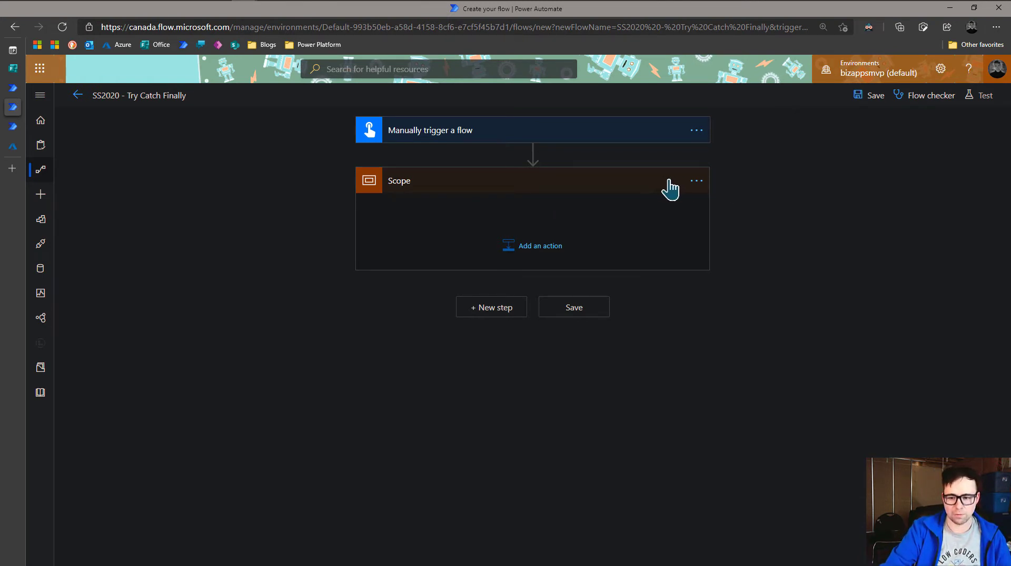
Step: Rename the new scope to "Scope - Try"
left_click(696, 181)
left_click(753, 202)
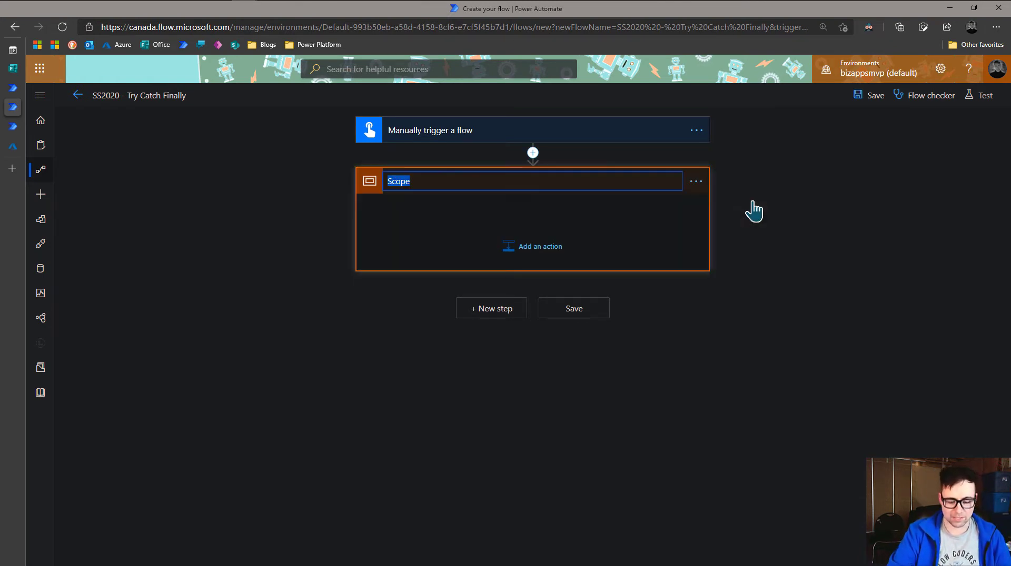
key("End")
type("- Try")
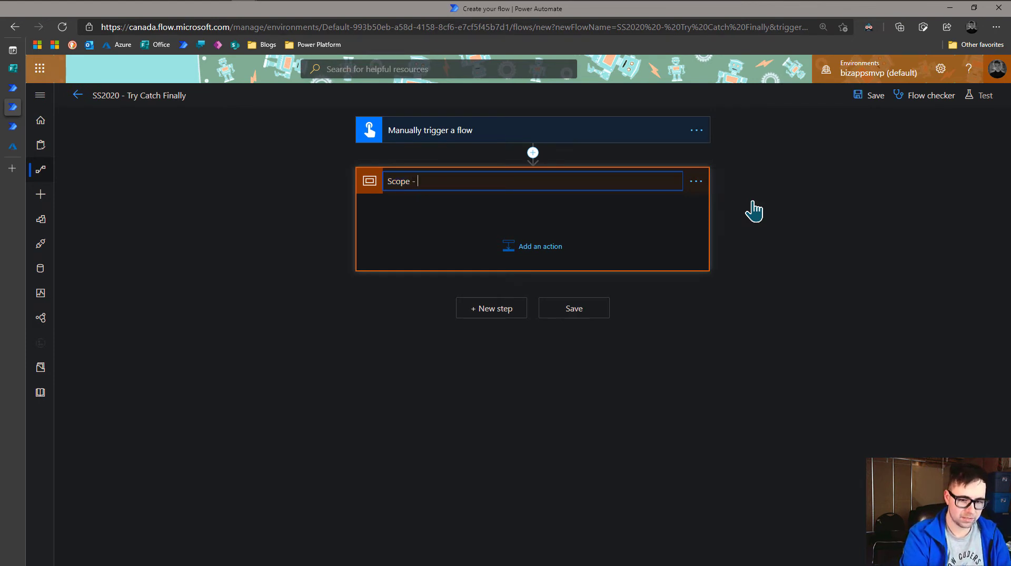
key("Return")
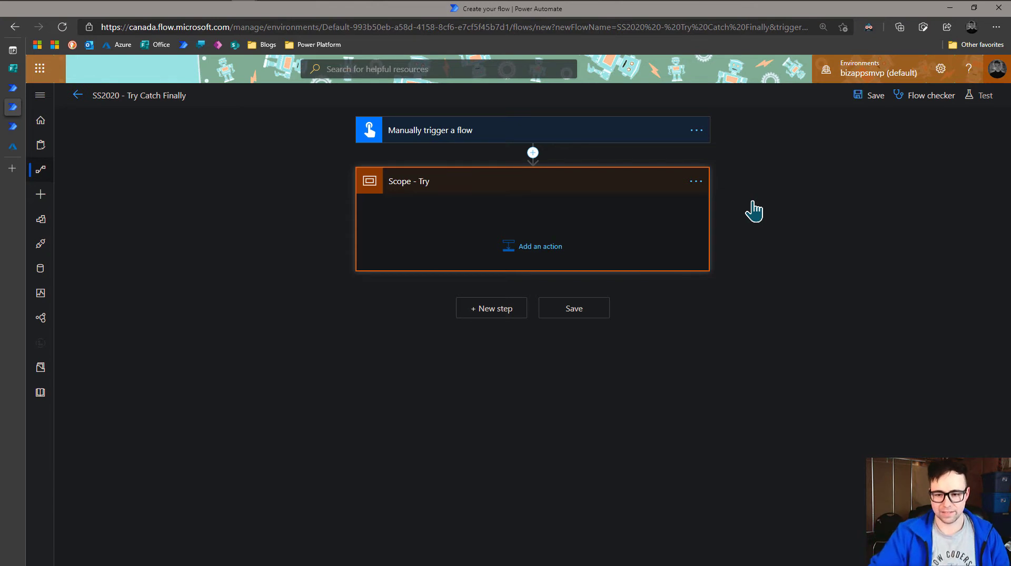
Step: Copy Scope - Try to the flow clipboard and insert the copy as the next action below it
left_click(695, 182)
left_click(749, 182)
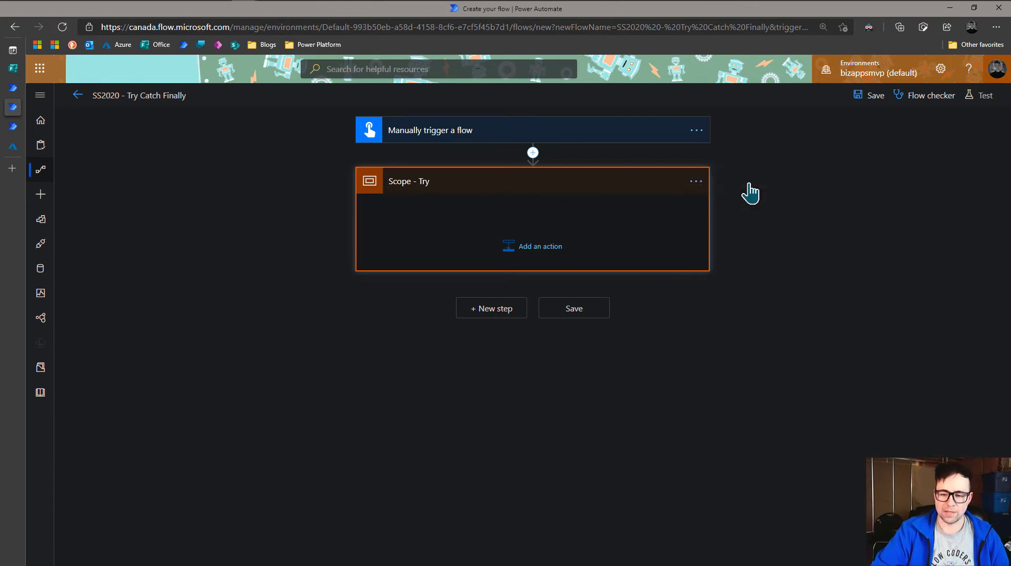
left_click(696, 181)
left_click(747, 182)
left_click(492, 311)
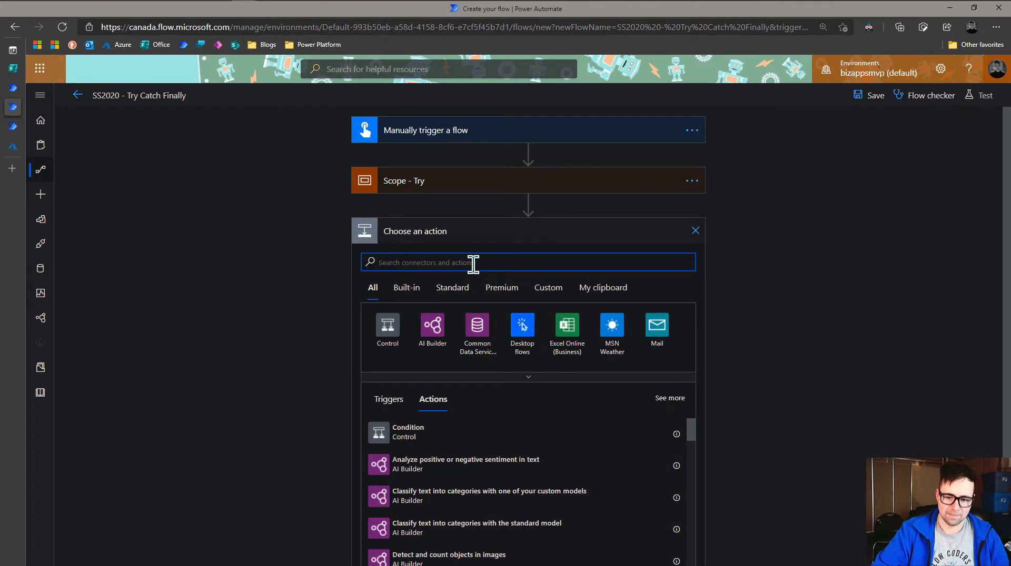
left_click(613, 288)
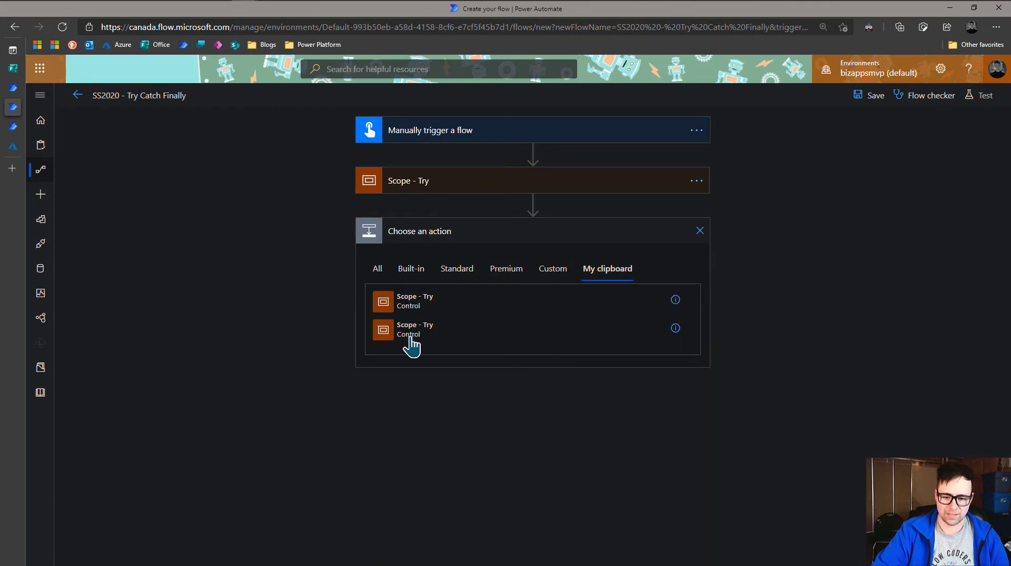
left_click(416, 311)
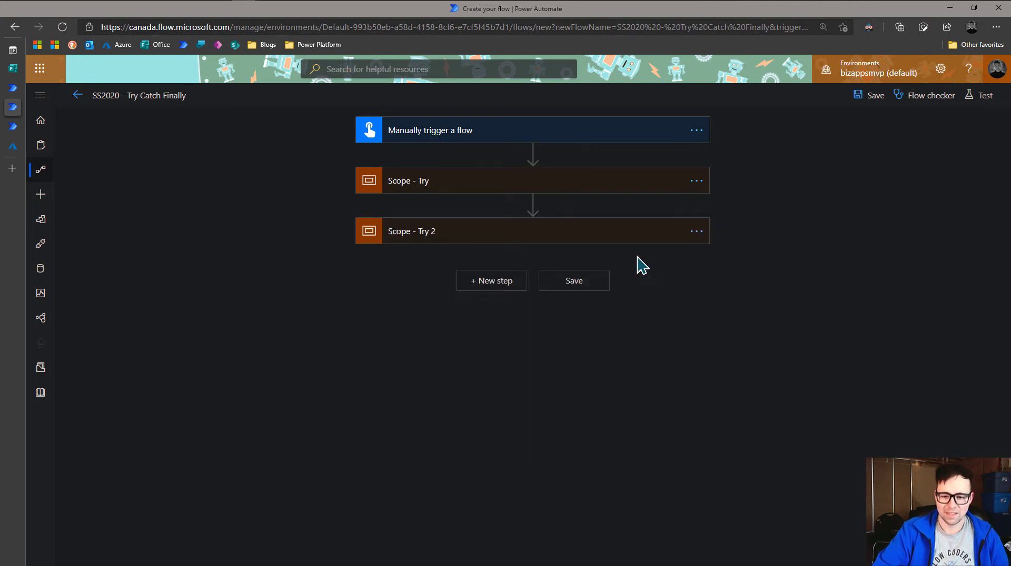
Step: Rename the copied scope to "Scope - Catch"
left_click(695, 232)
left_click(741, 254)
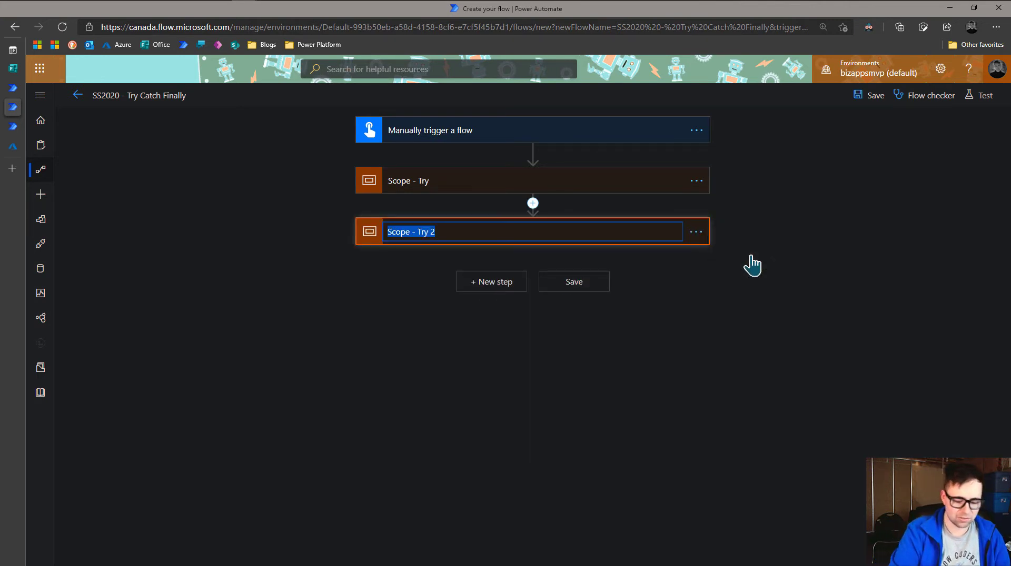
key("End")
key("BackSpace")
key("BackSpace")
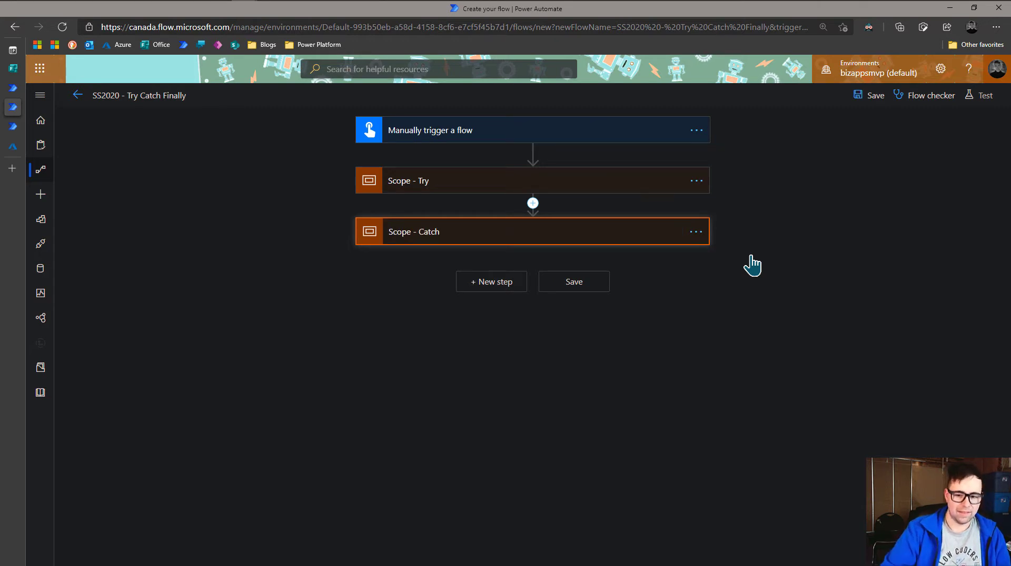
Step: Add a Scope control action below Scope - Catch and rename it to "Scope - Finally"
left_click(485, 284)
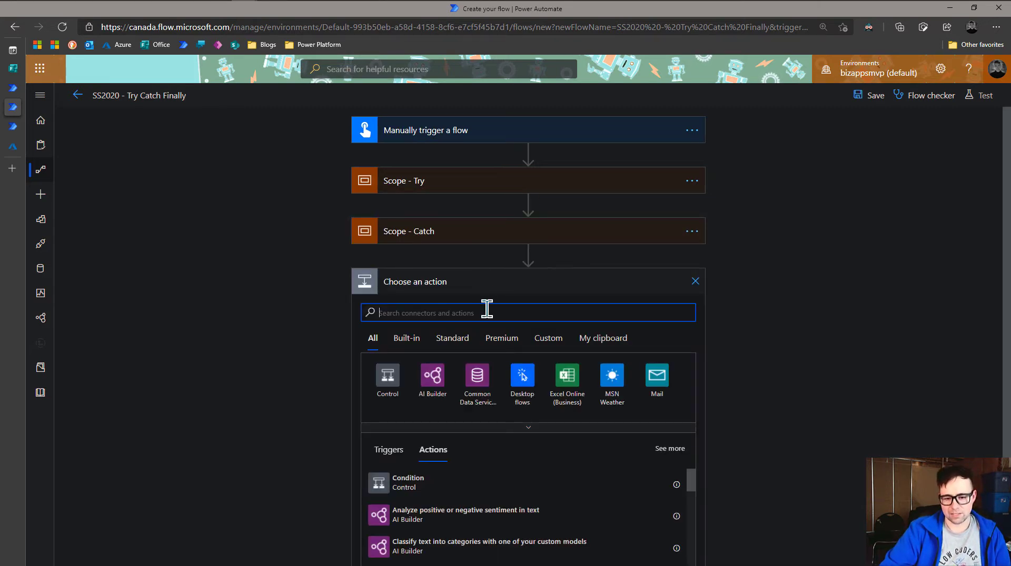
type("scope")
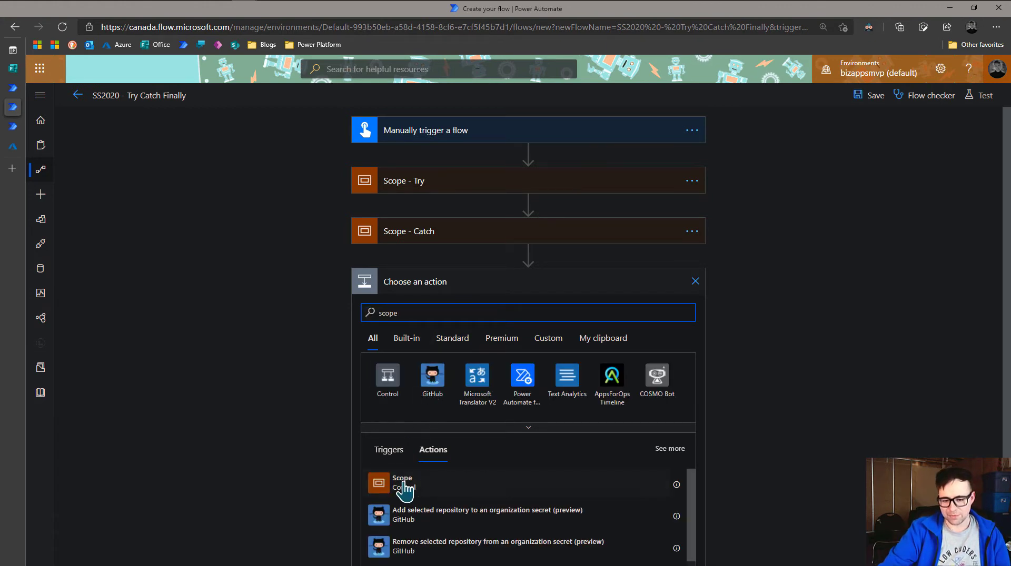
left_click(404, 486)
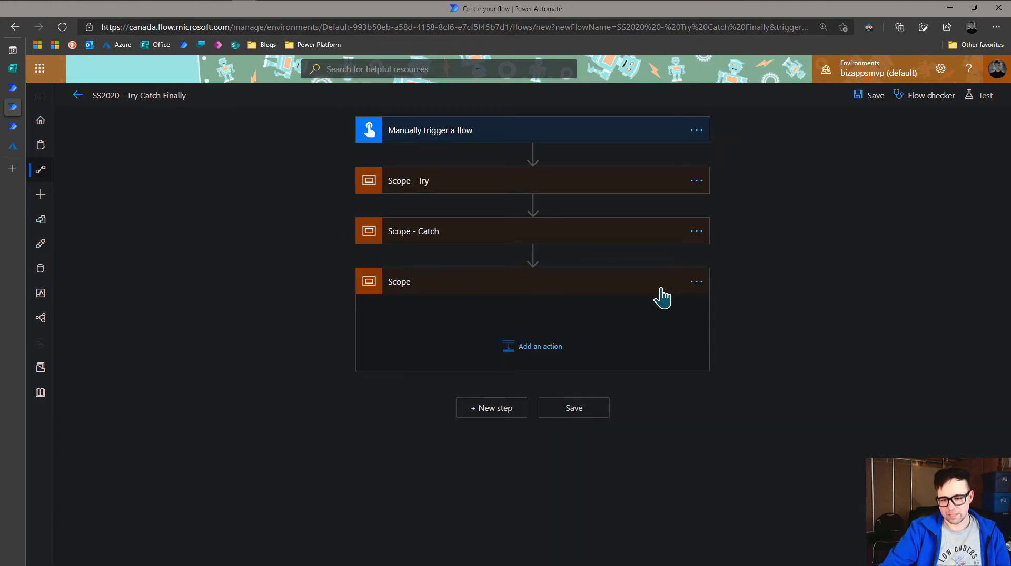
left_click(696, 283)
left_click(759, 302)
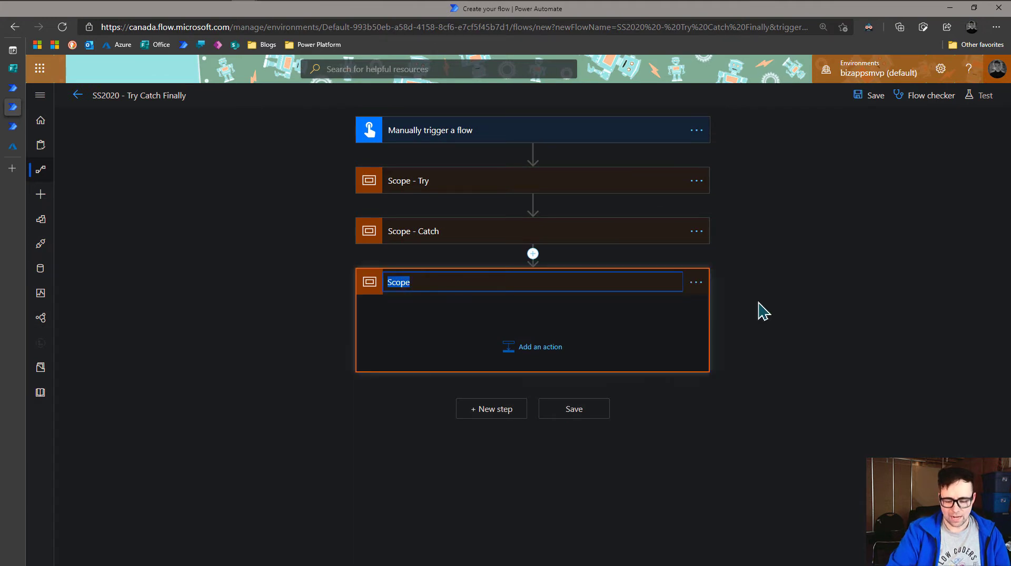
key("End")
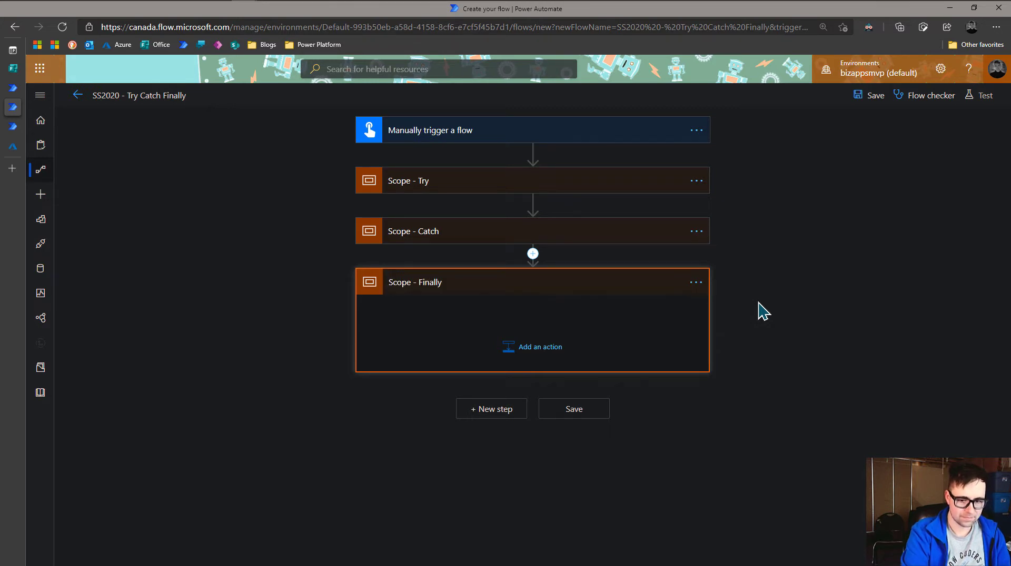
key("Return")
left_click(653, 292)
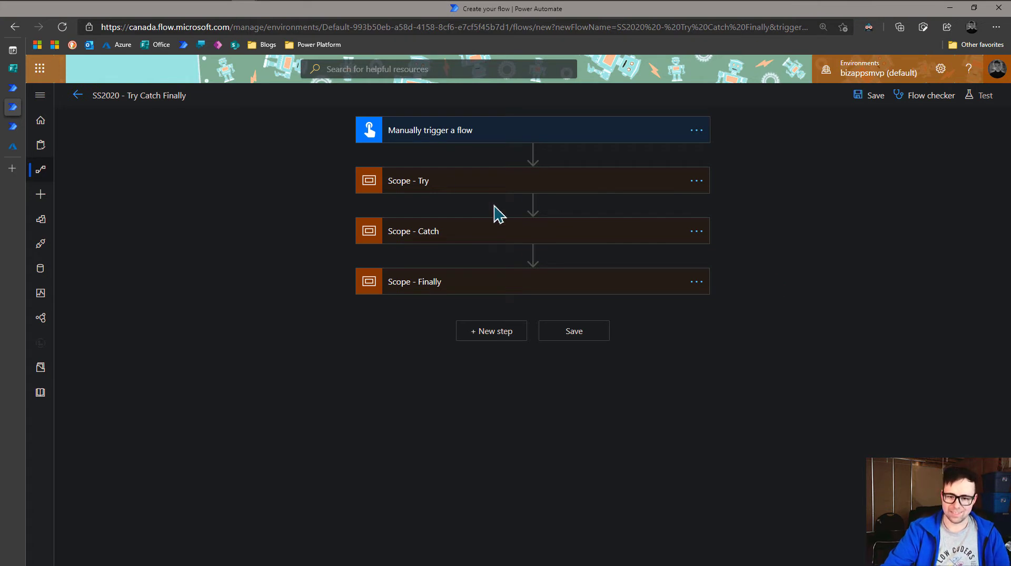
Step: Enlarge the page to 125% and expand the Scope - Try and Scope - Catch actions
mouse_move(507, 206)
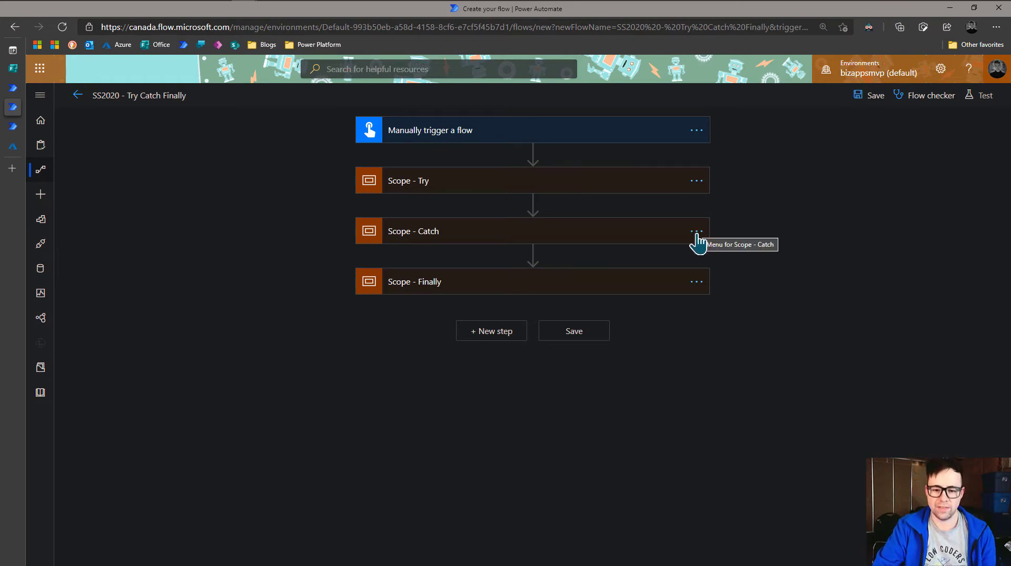
key("ctrl+plus")
key("ctrl+plus")
key("ctrl+plus")
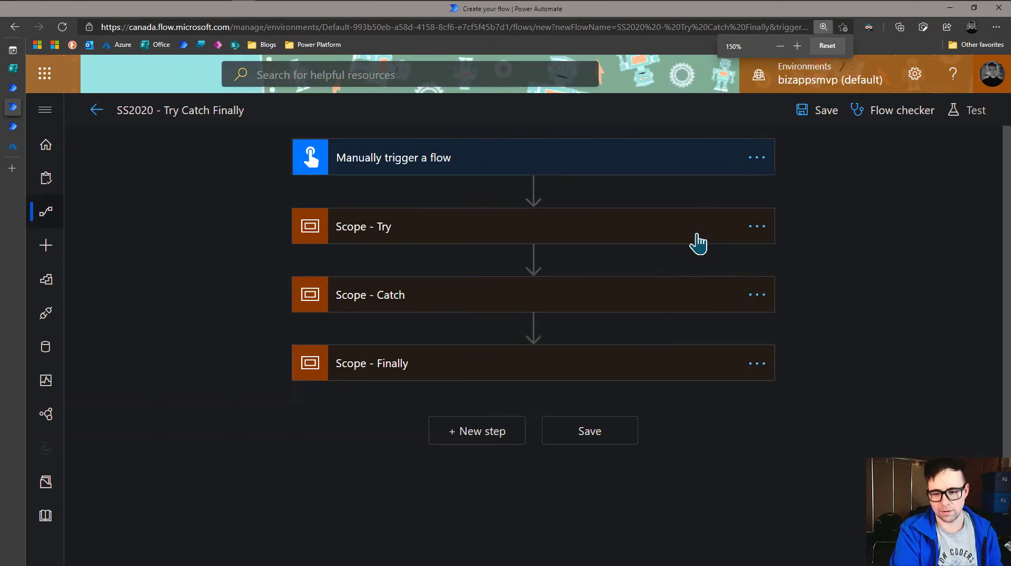
key("ctrl+minus")
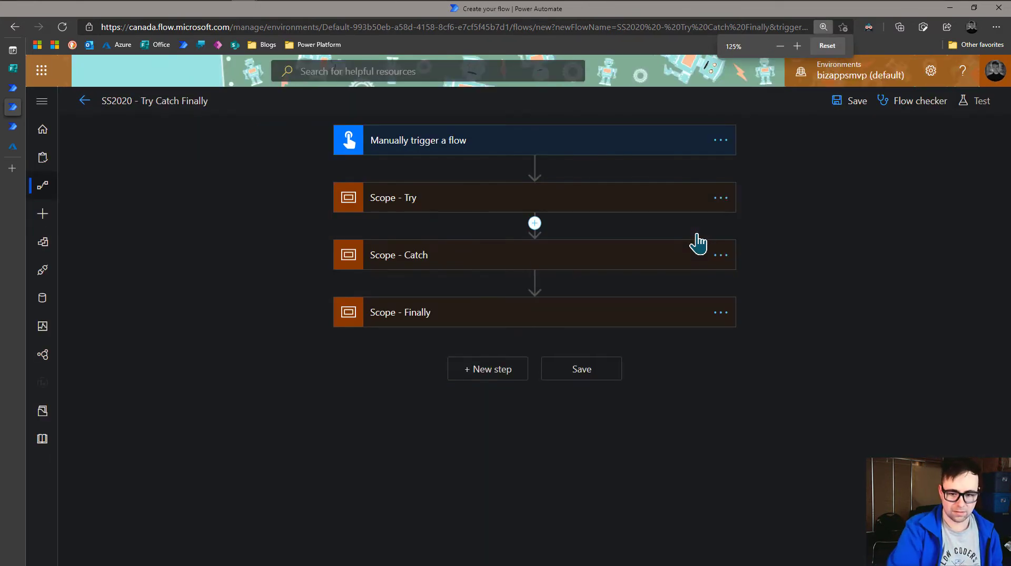
left_click(720, 257)
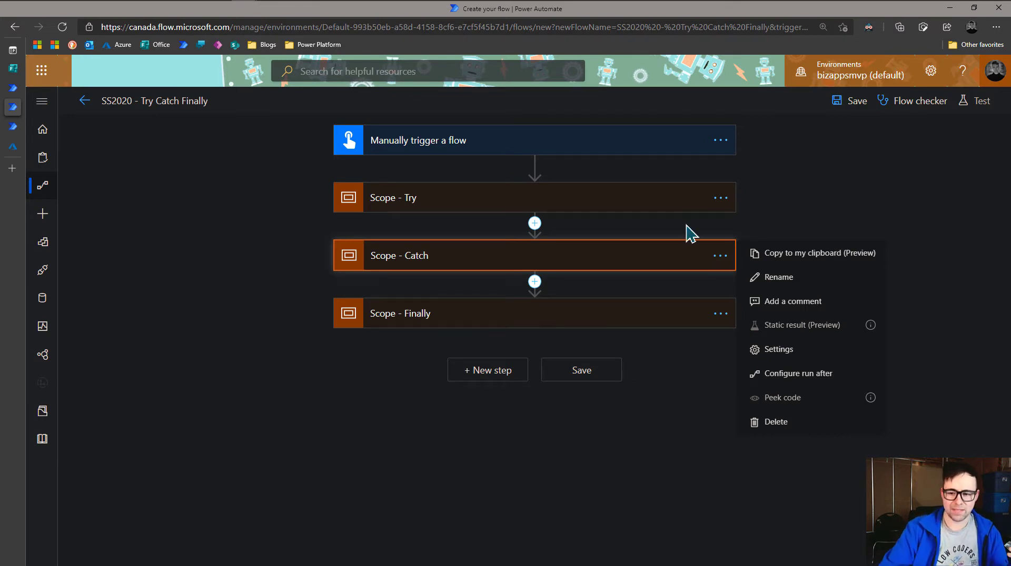
left_click(605, 212)
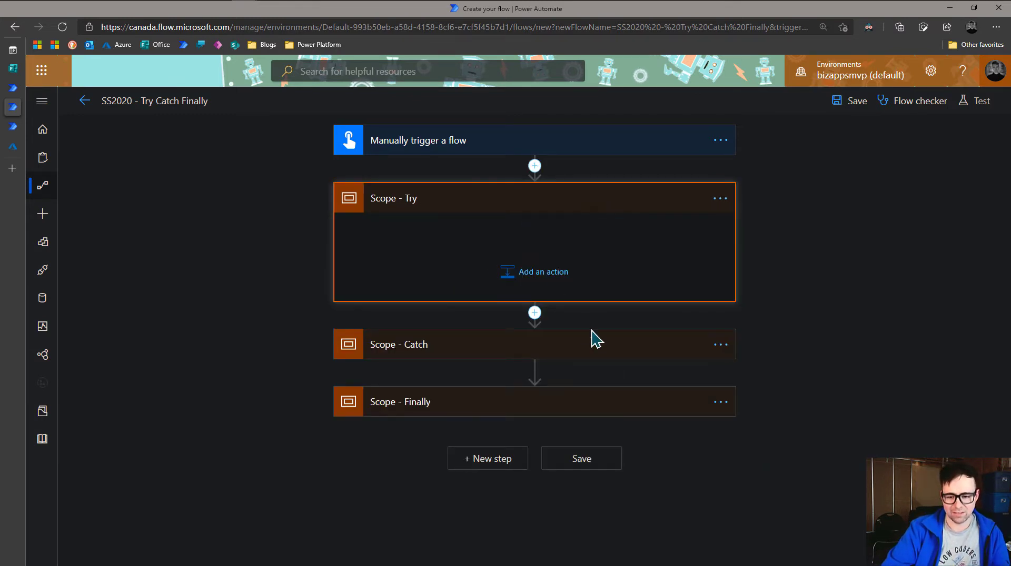
left_click(600, 354)
Step: Configure Scope - Catch to run only after Scope - Try has failed, is skipped or has timed out
left_click(718, 348)
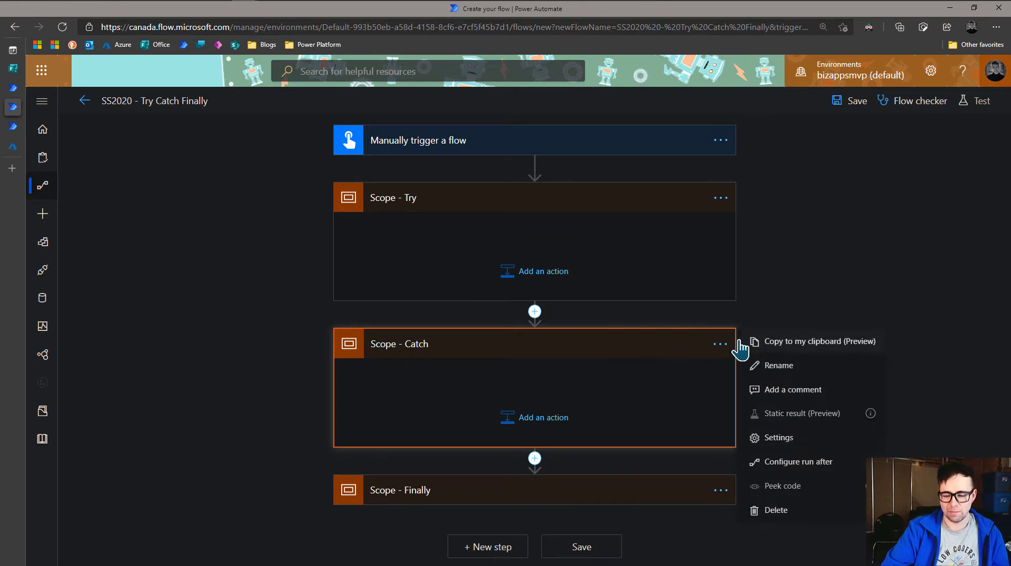
left_click(790, 463)
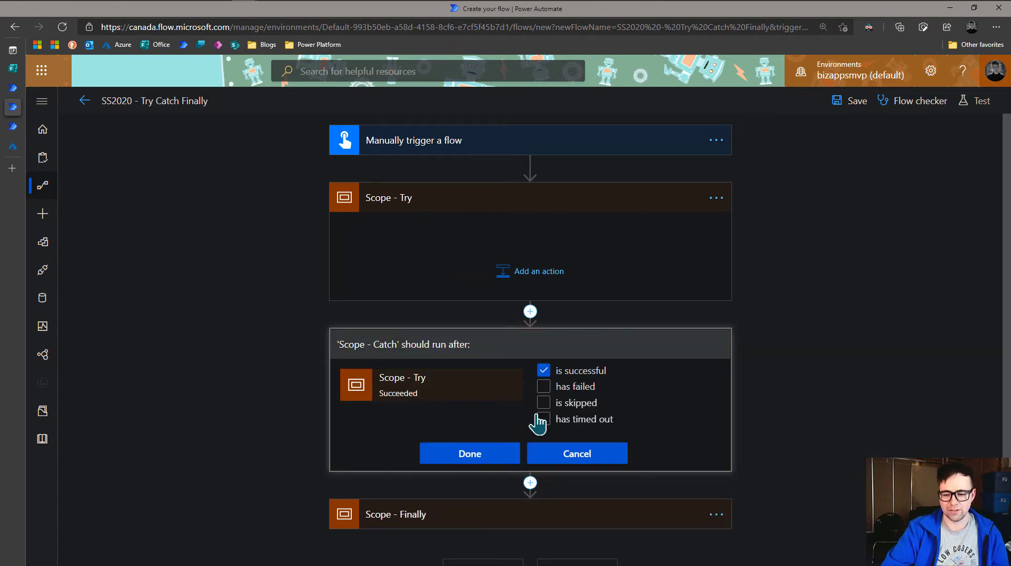
left_click(544, 375)
left_click(544, 387)
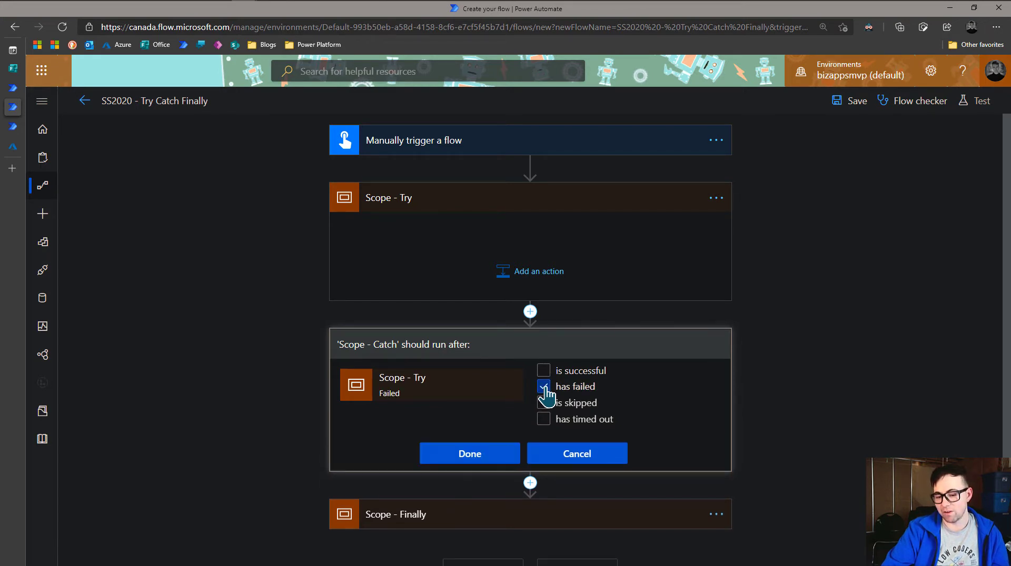
left_click(544, 404)
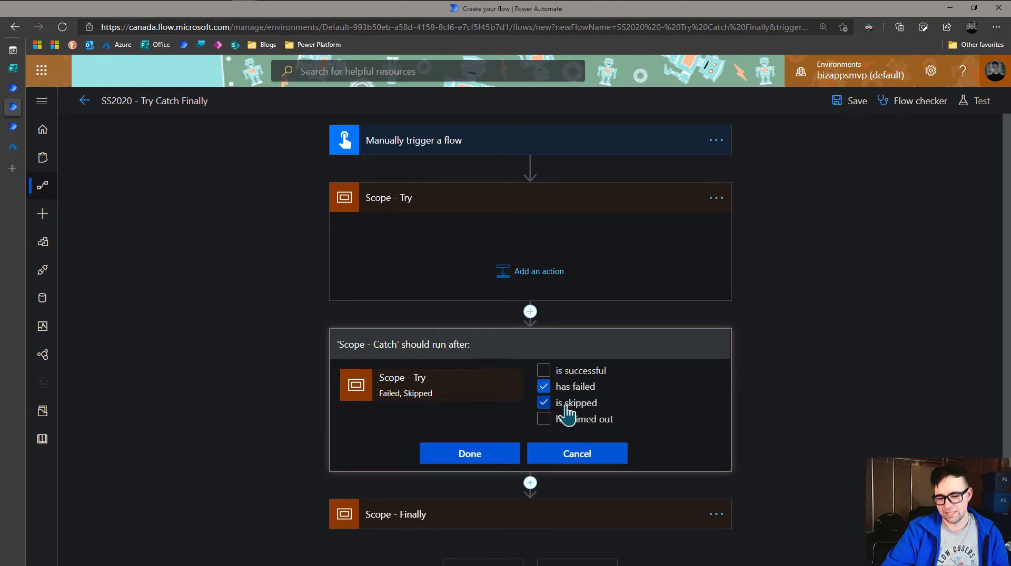
left_click(543, 421)
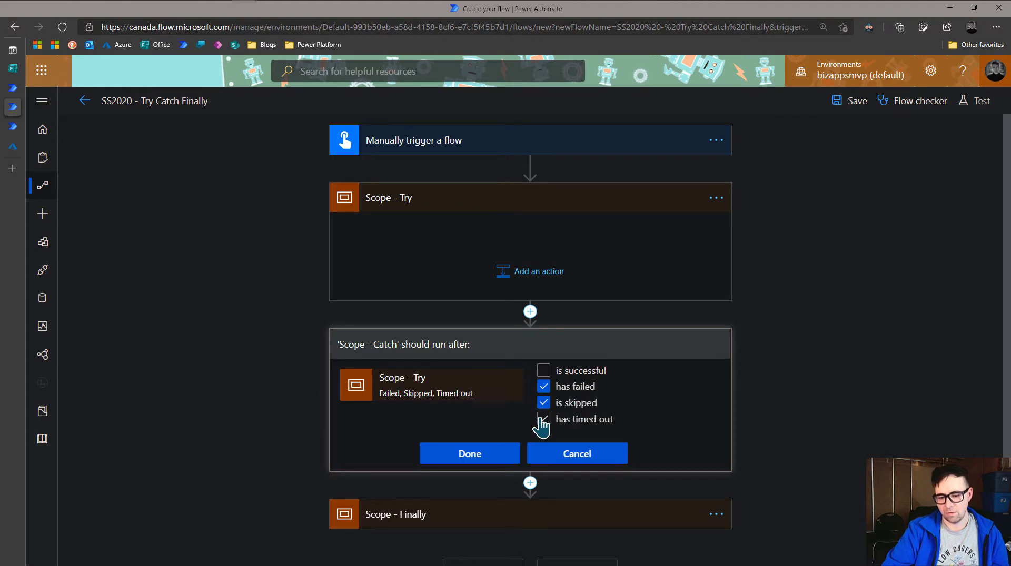
left_click(470, 461)
left_click(831, 361)
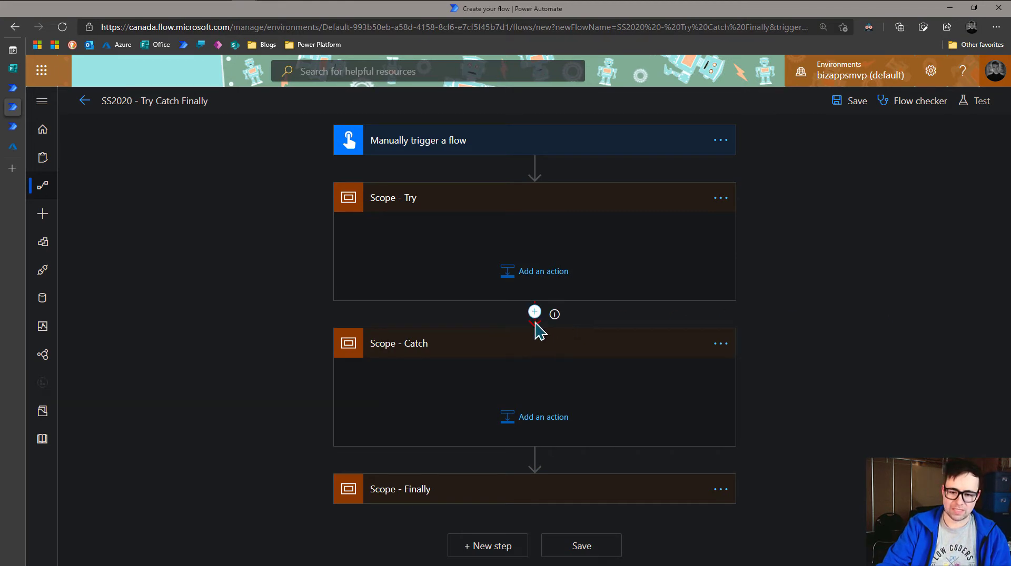
mouse_move(557, 322)
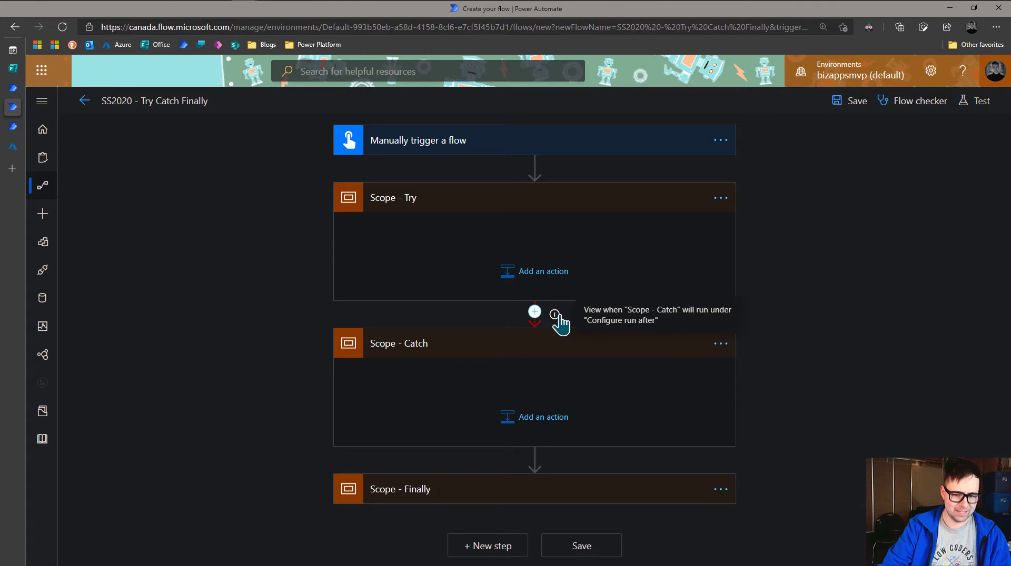
left_click_drag(584, 309, 668, 323)
left_click(668, 331)
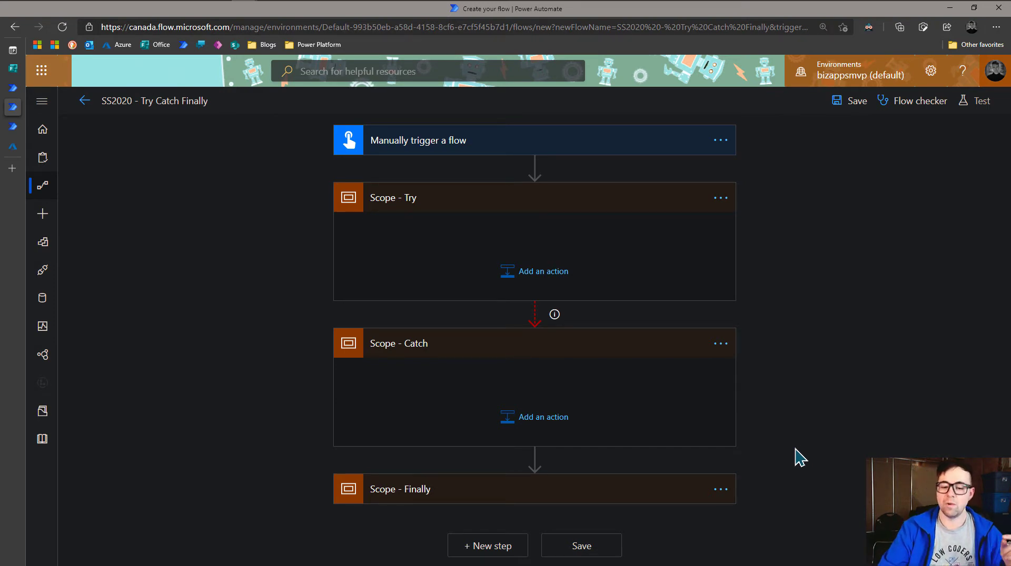
Step: Configure Scope - Finally to run after Scope - Catch is successful, has failed, is skipped or has timed out, and save the flow
left_click(729, 487)
left_click(795, 509)
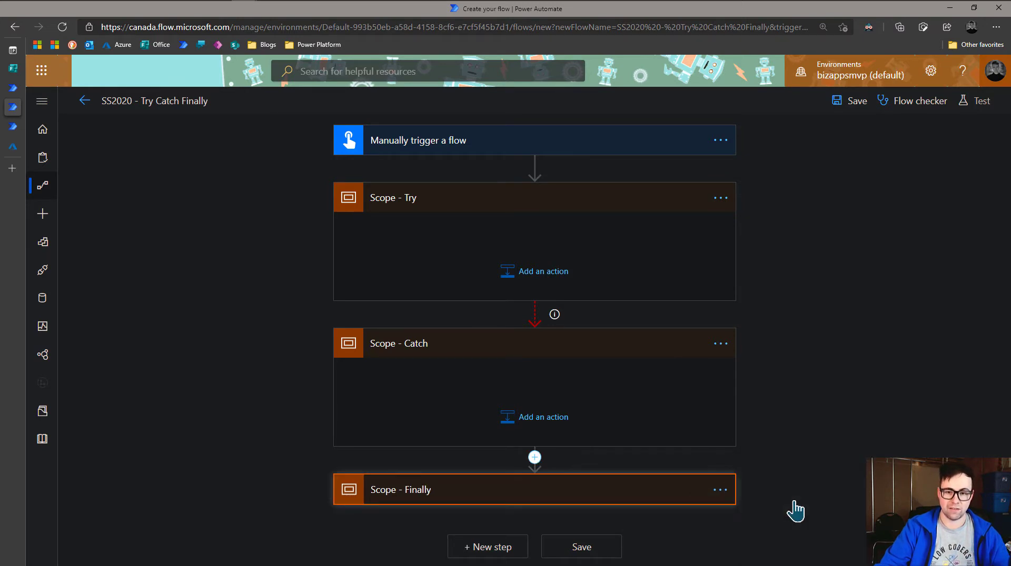
scroll(794, 499, "down", 2)
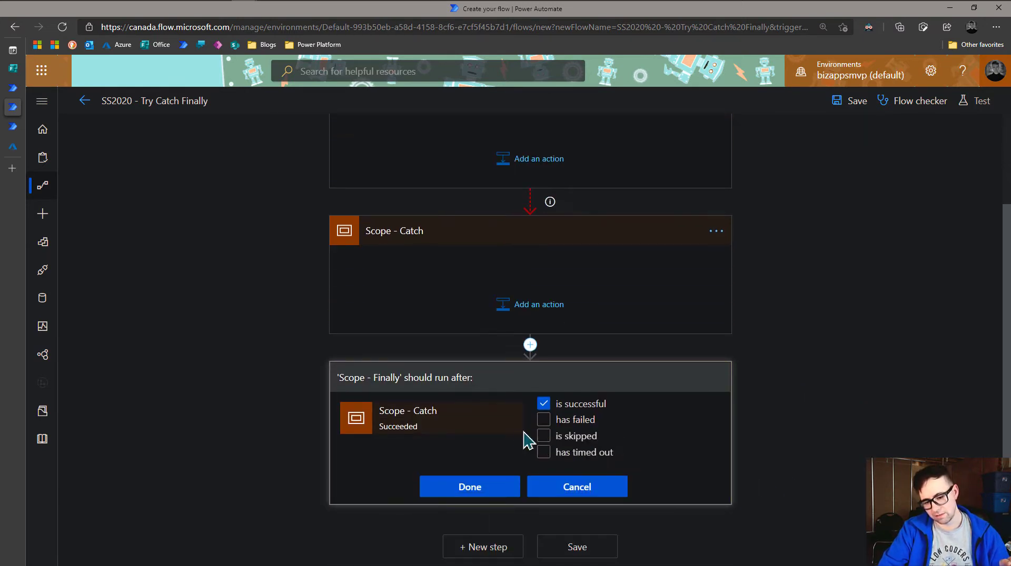
left_click(543, 419)
left_click(543, 436)
left_click(544, 452)
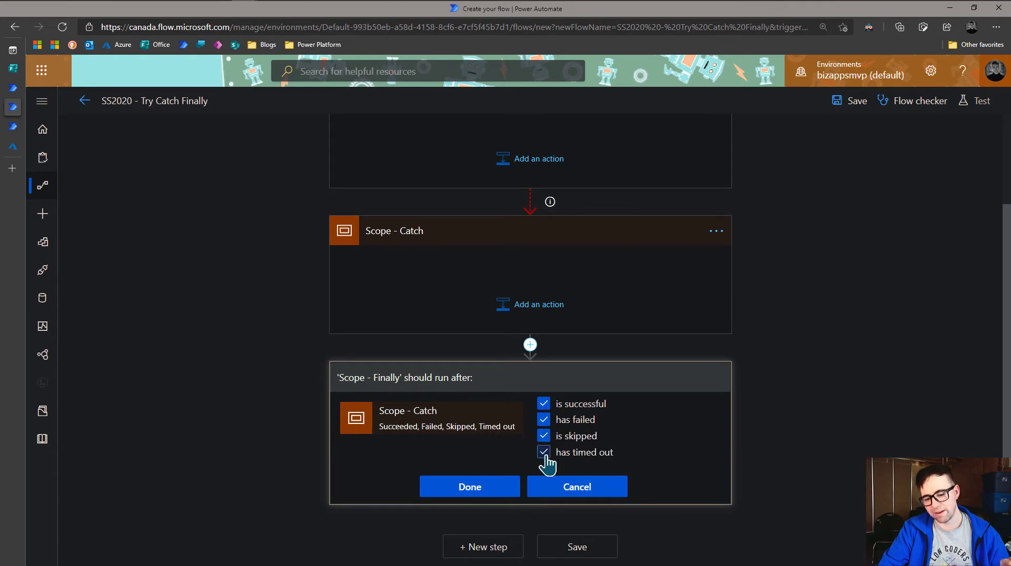
left_click(485, 488)
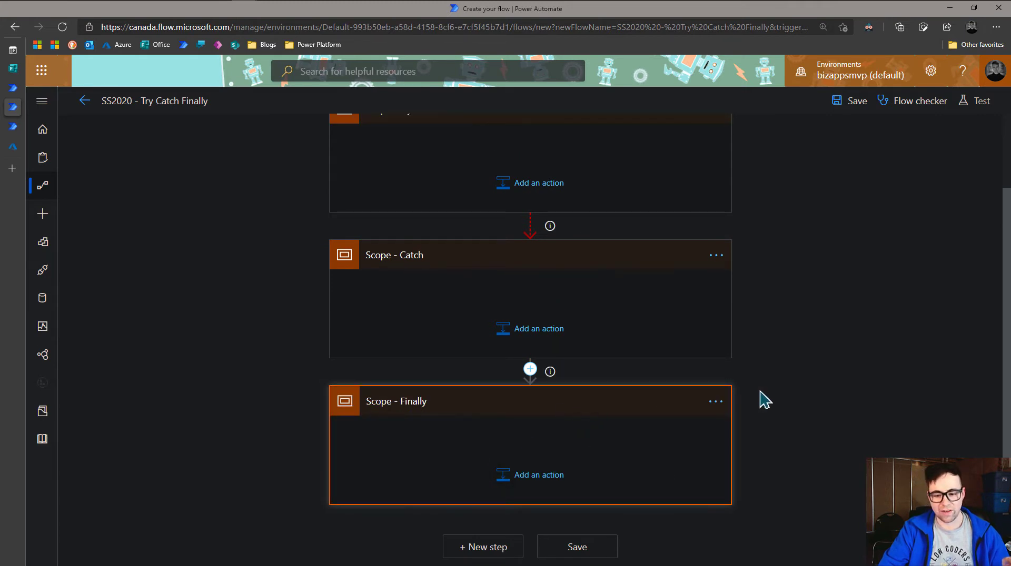
scroll(269, 220, "up", 2)
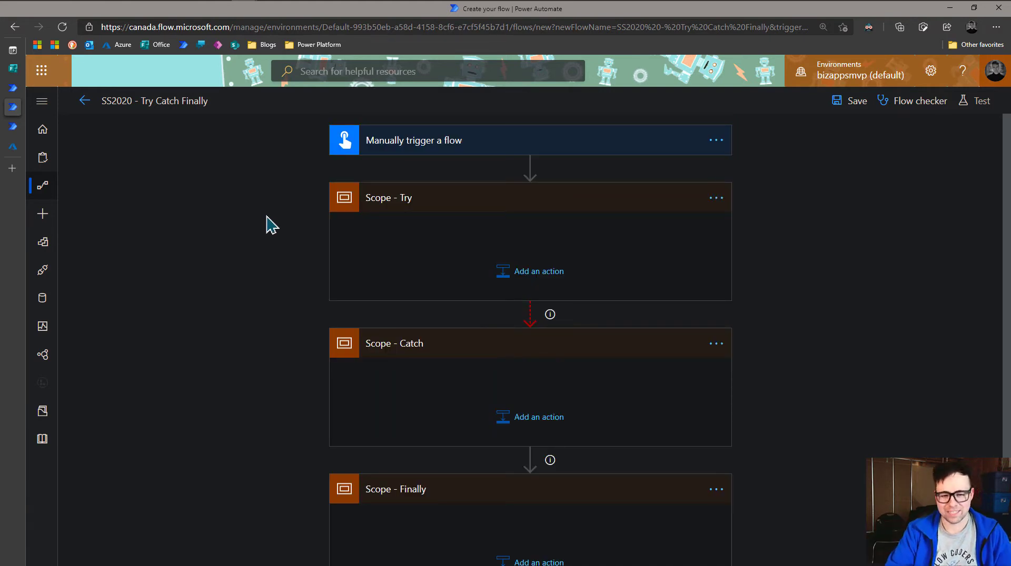
left_click(850, 106)
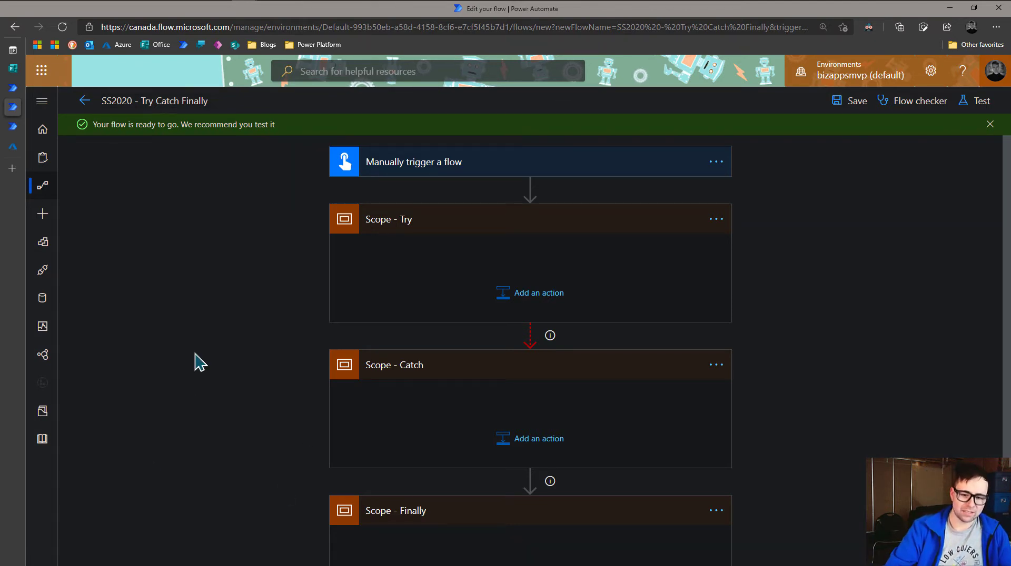
Step: Add a Terminate control action inside Scope - Try
left_click(530, 188)
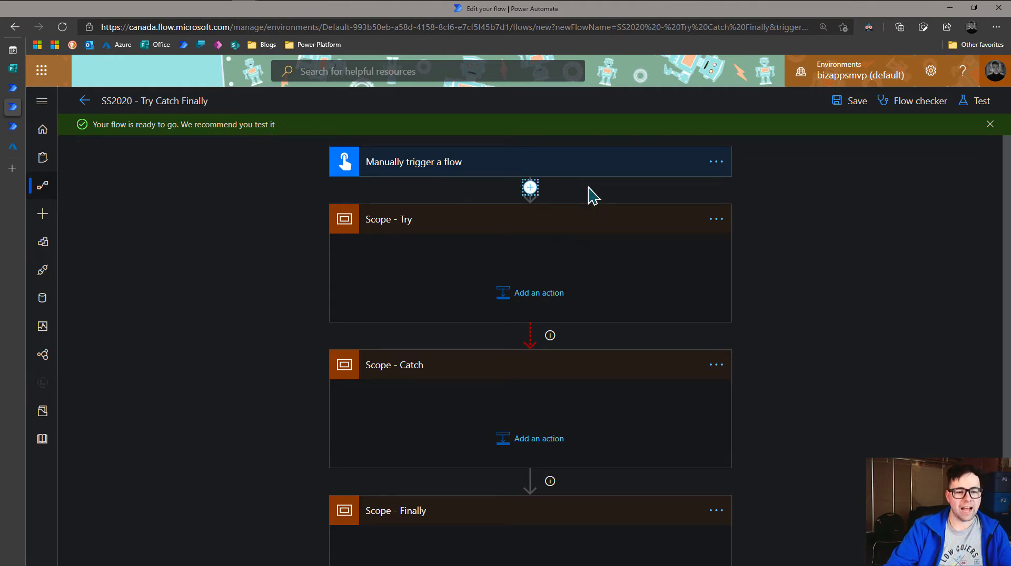
left_click(541, 300)
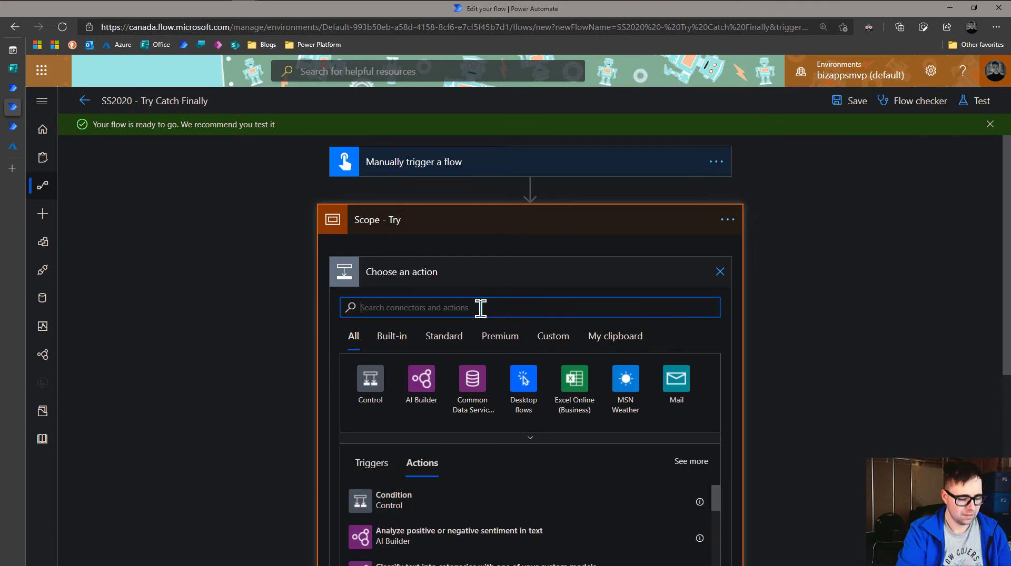
type("terminate")
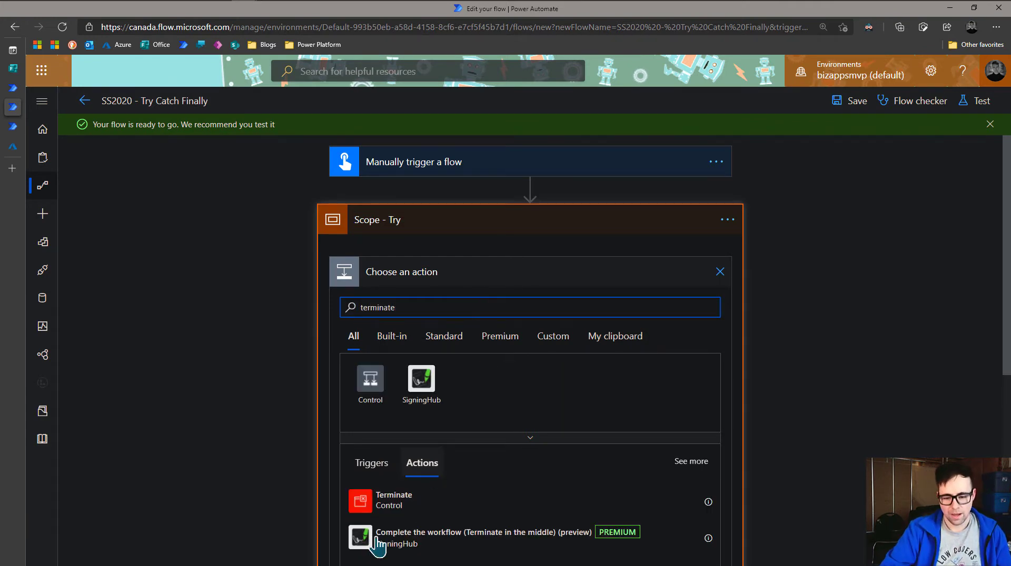
left_click(415, 507)
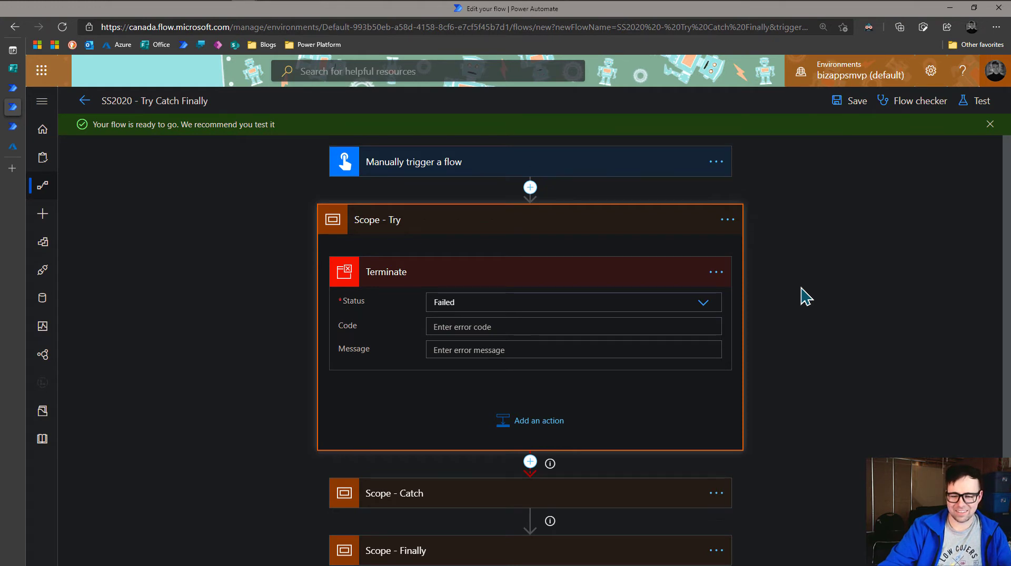
Step: Delete the Terminate action from Scope - Try
scroll(392, 484, "down", 1)
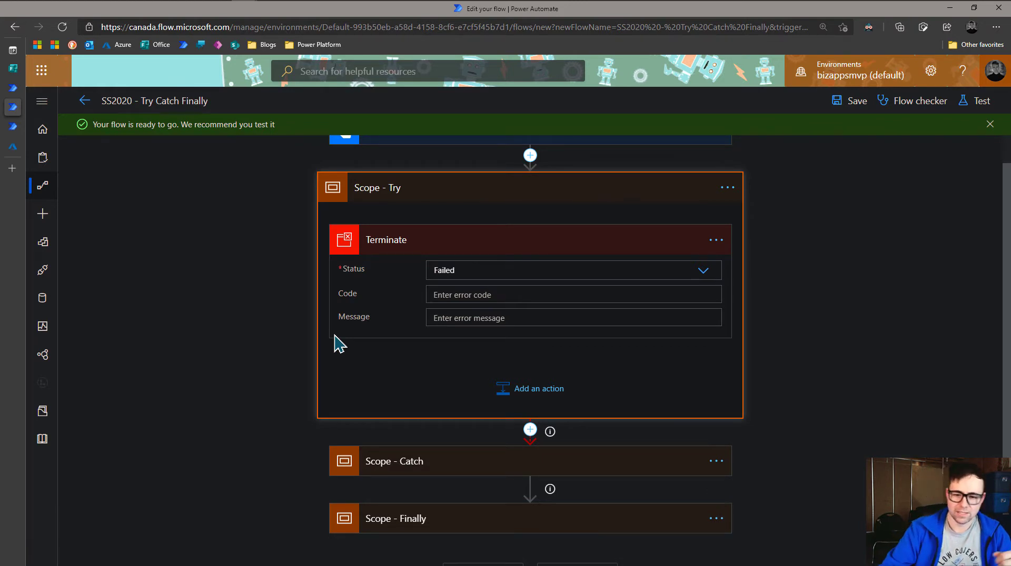
left_click(716, 241)
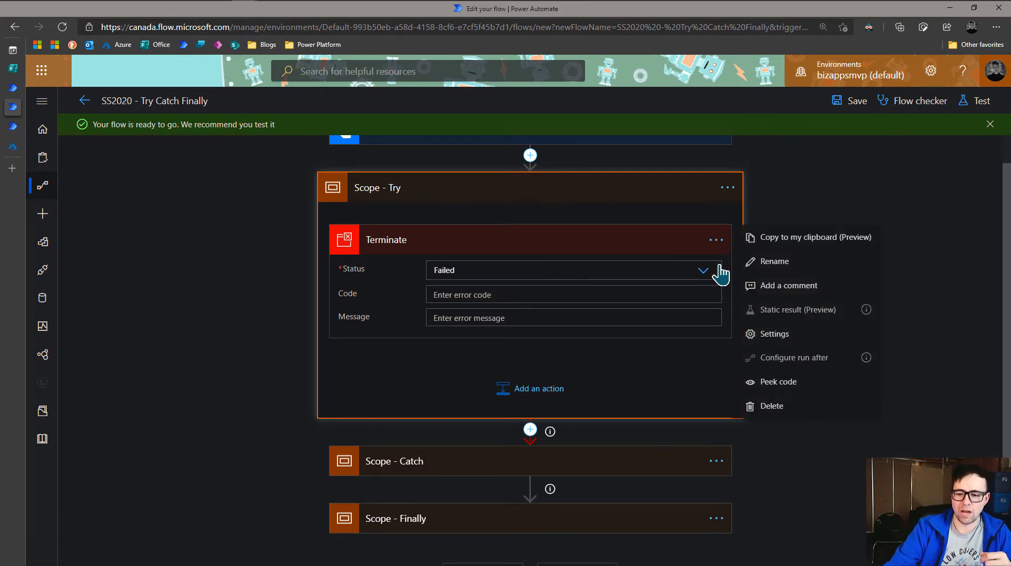
left_click(790, 408)
left_click(529, 343)
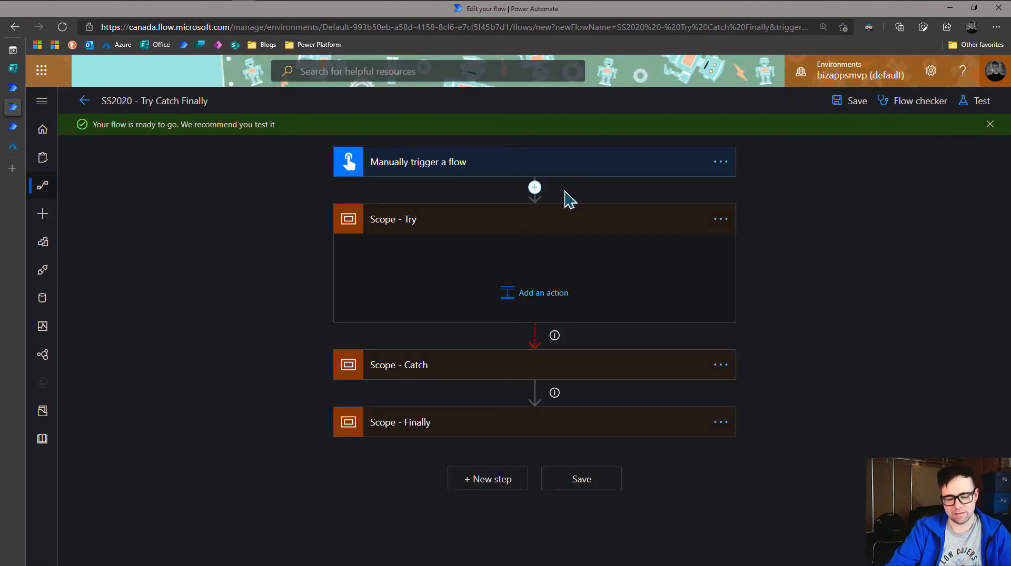
Step: Insert an Initialize variable action between the manual trigger and Scope - Try
left_click(534, 187)
left_click(534, 208)
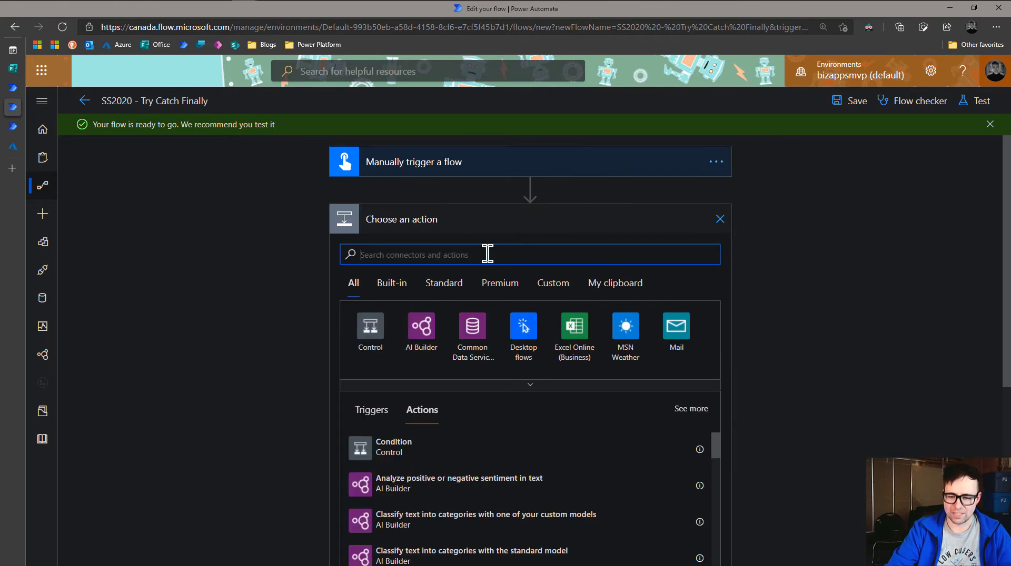
type("v")
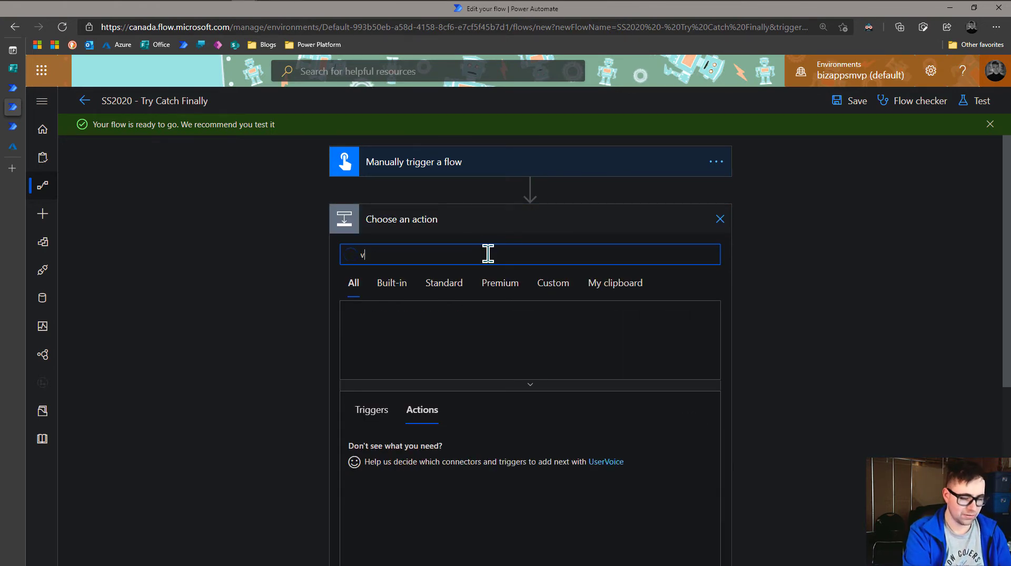
type("aribl")
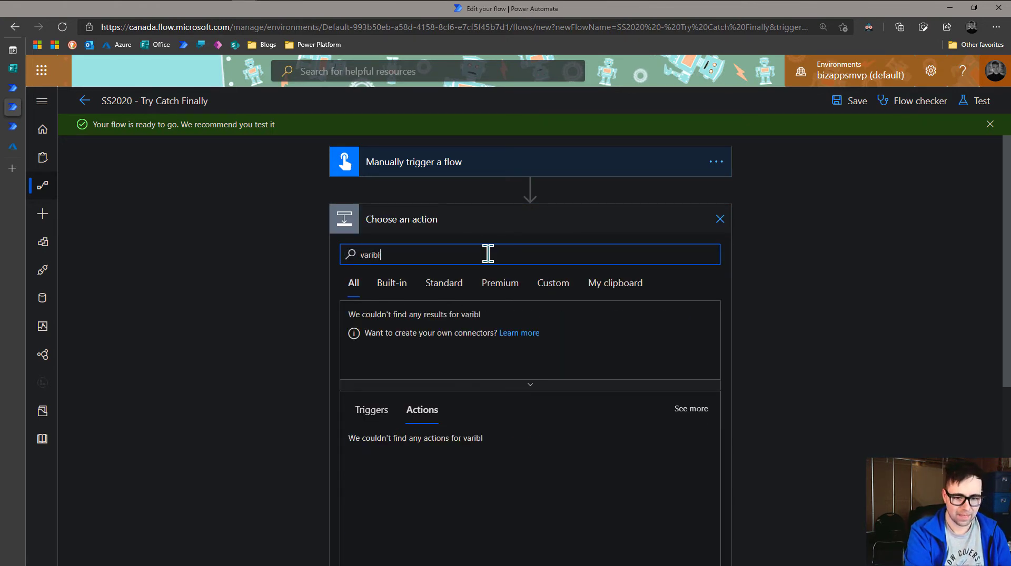
type("e")
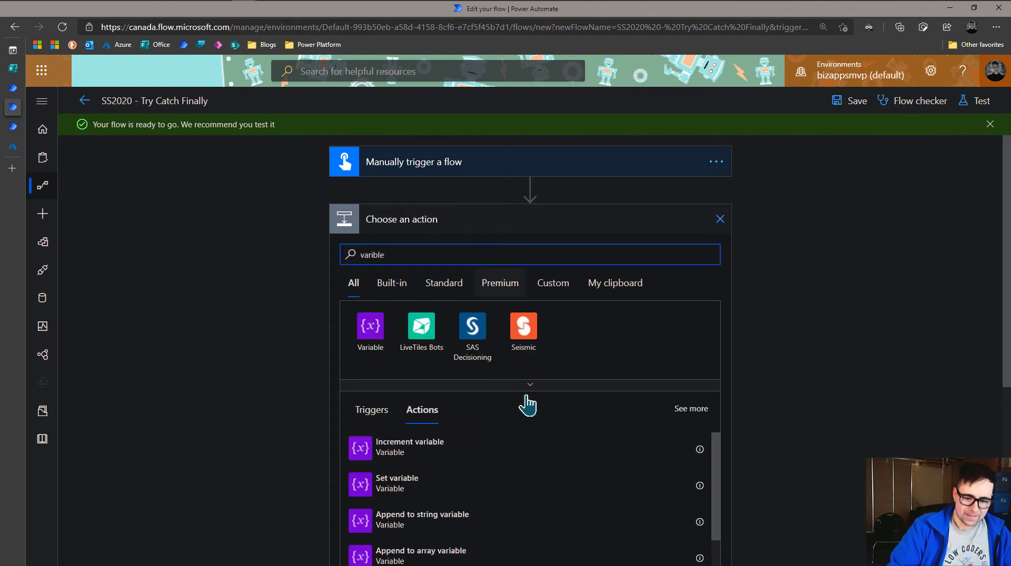
scroll(416, 484, "down", 3)
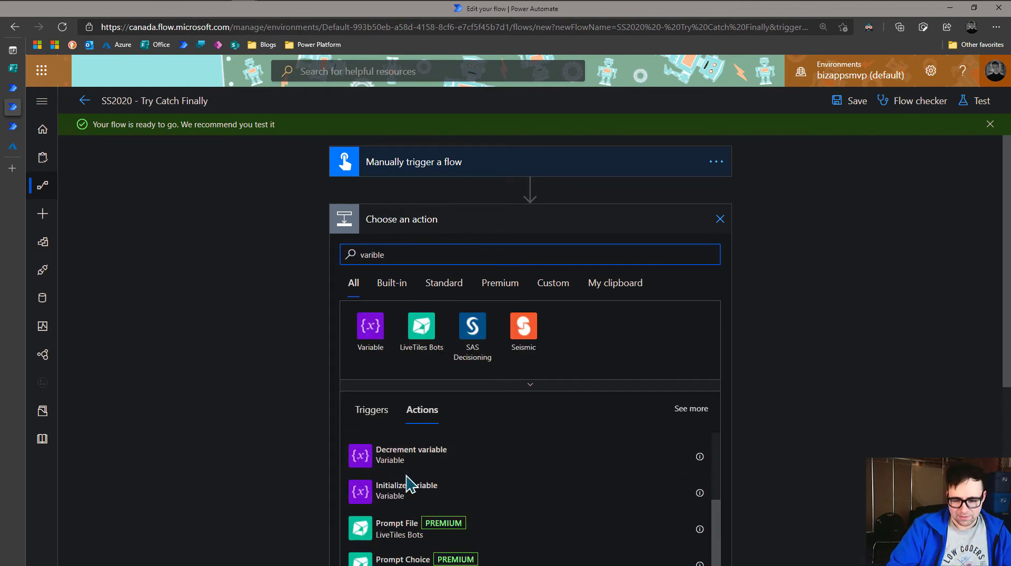
left_click(424, 495)
Step: Rename the Initialize variable action as "Initialize variable - Force Error"
left_click(718, 223)
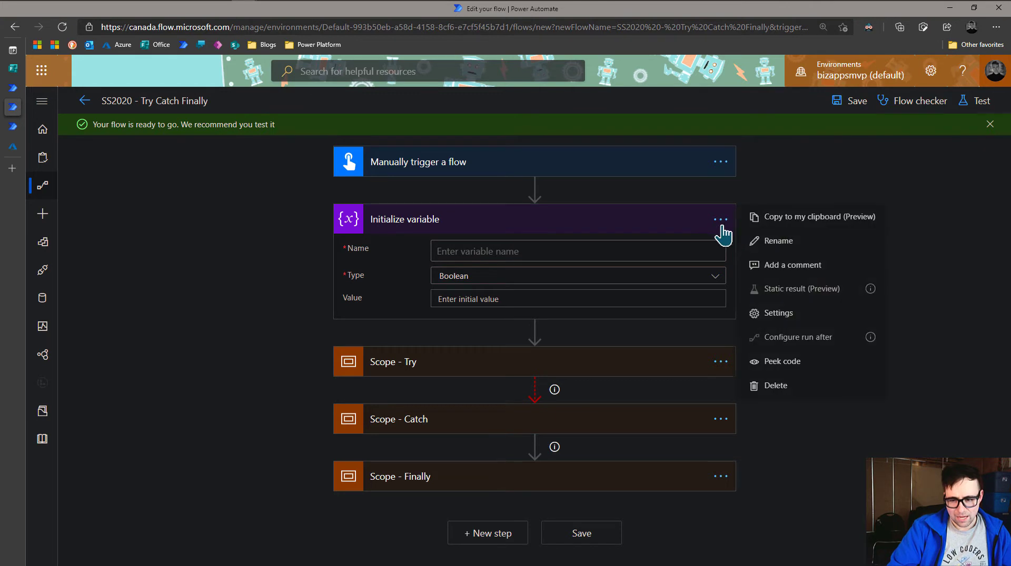
left_click(770, 243)
key("End")
type("-")
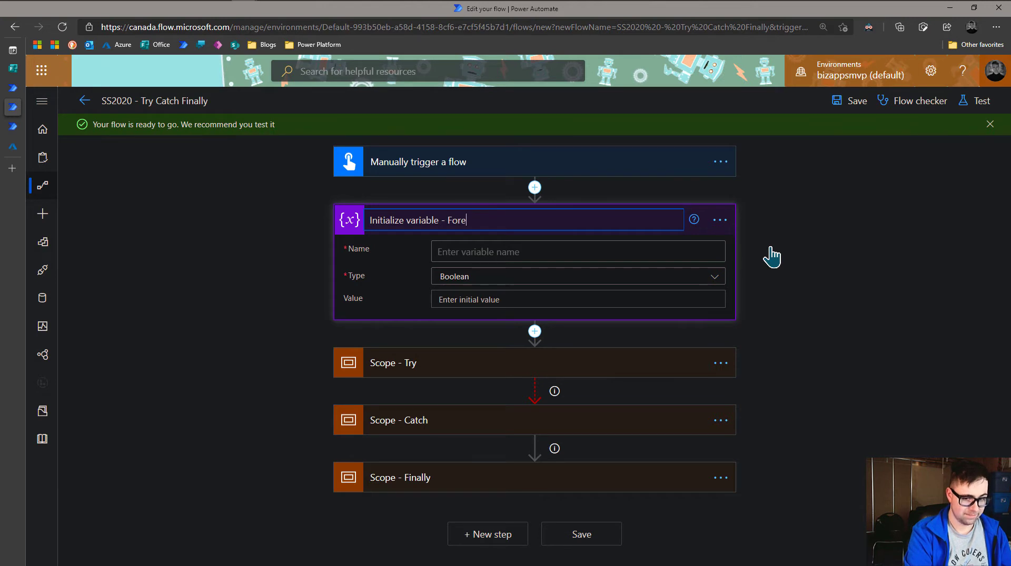
left_click(771, 257)
Step: Name the new variable ForceError and set its type to Integer, leaving the initial value empty
left_click(711, 252)
type("ForceError")
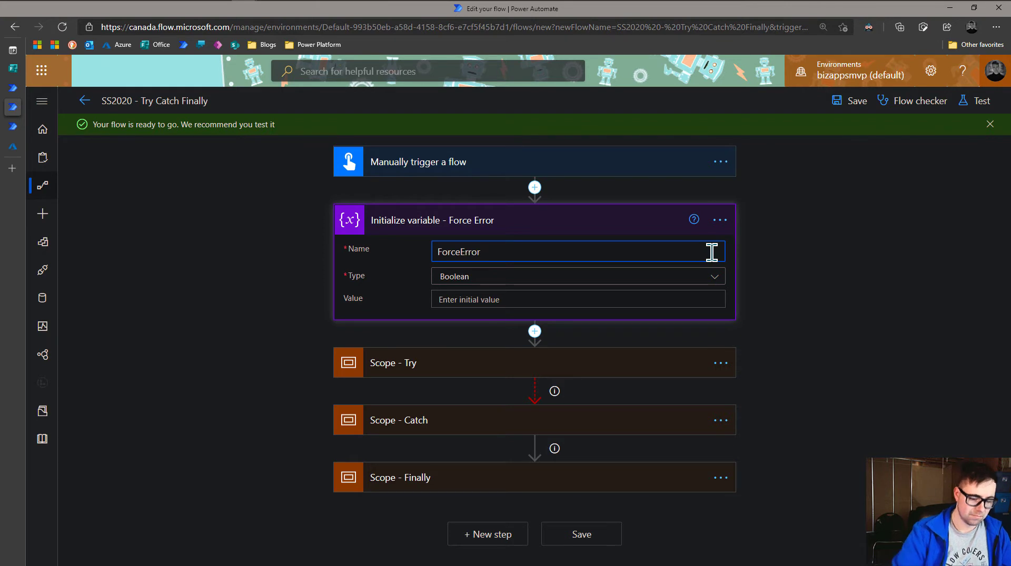
left_click(721, 279)
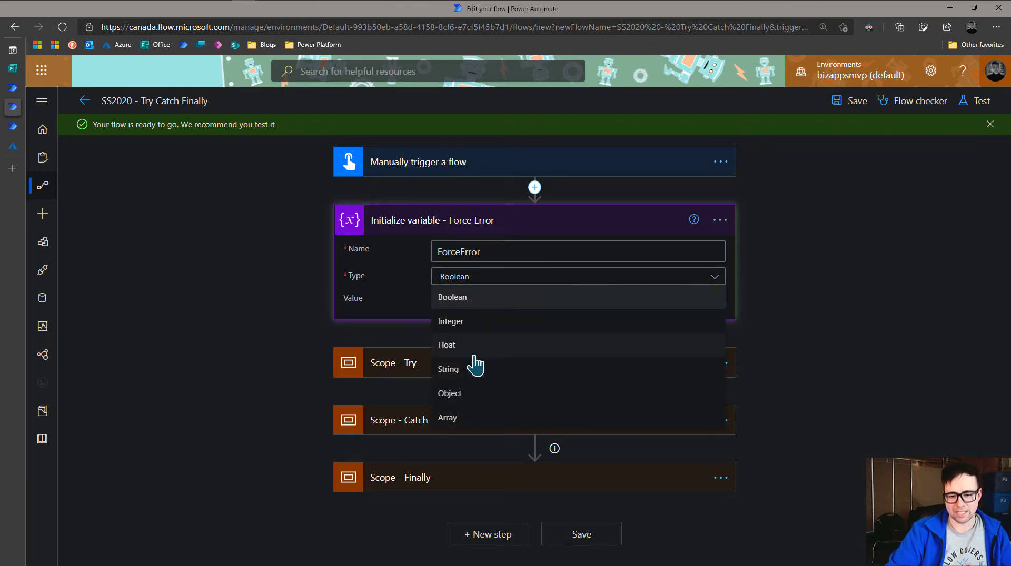
left_click(450, 323)
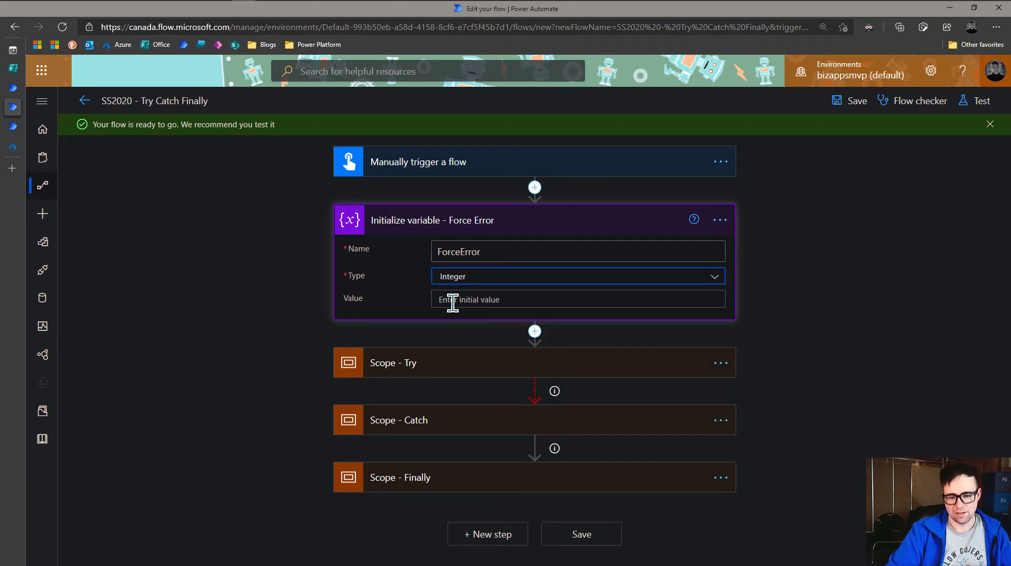
left_click(510, 299)
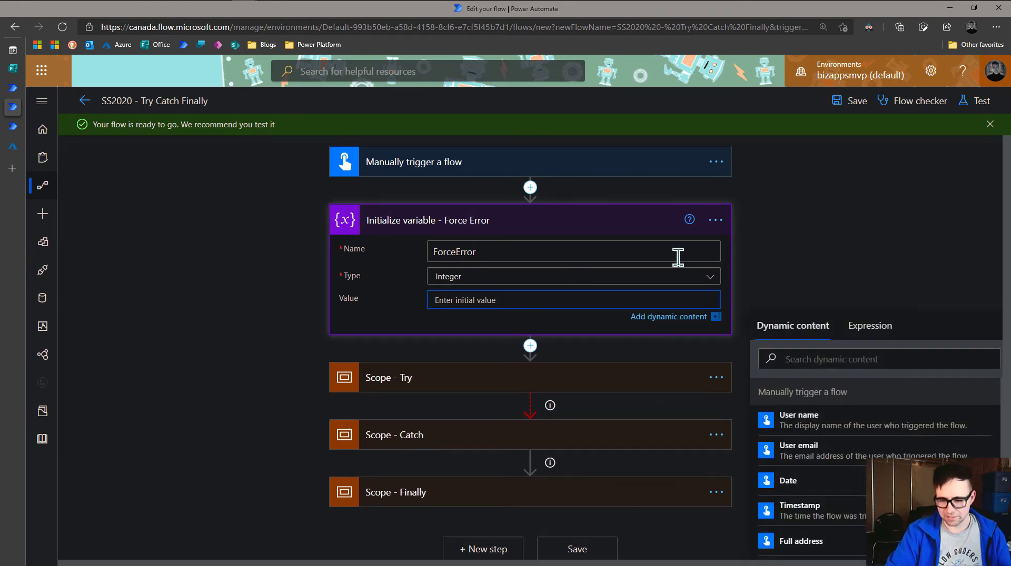
left_click(893, 221)
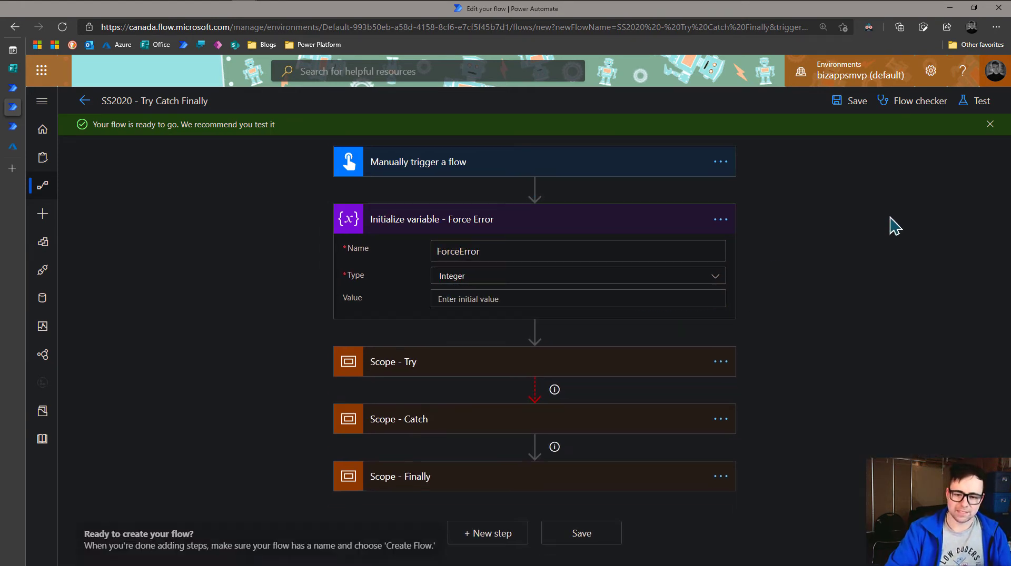
Step: Add a Set variable action inside Scope - Try
left_click(537, 368)
left_click(534, 438)
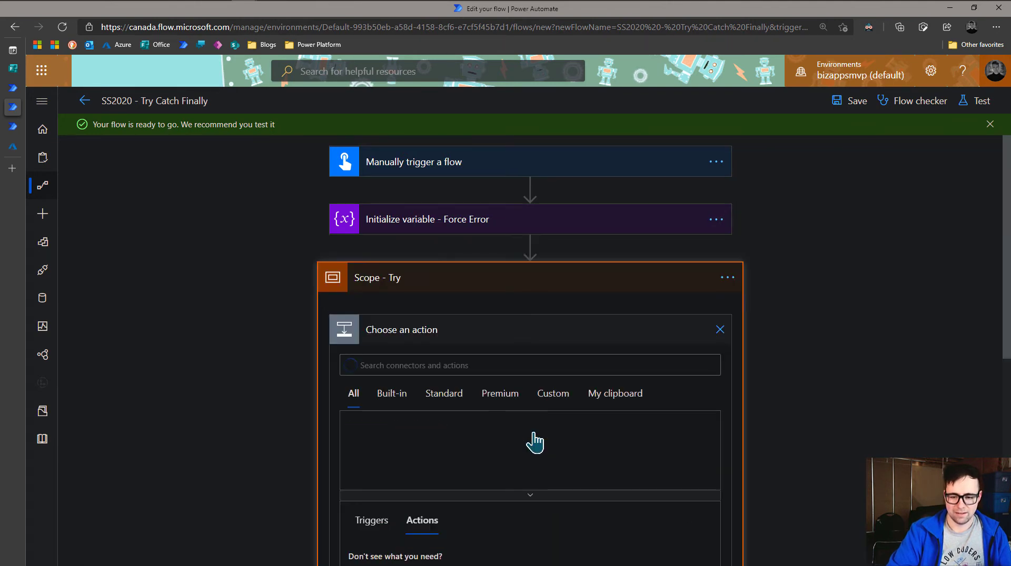
type("var")
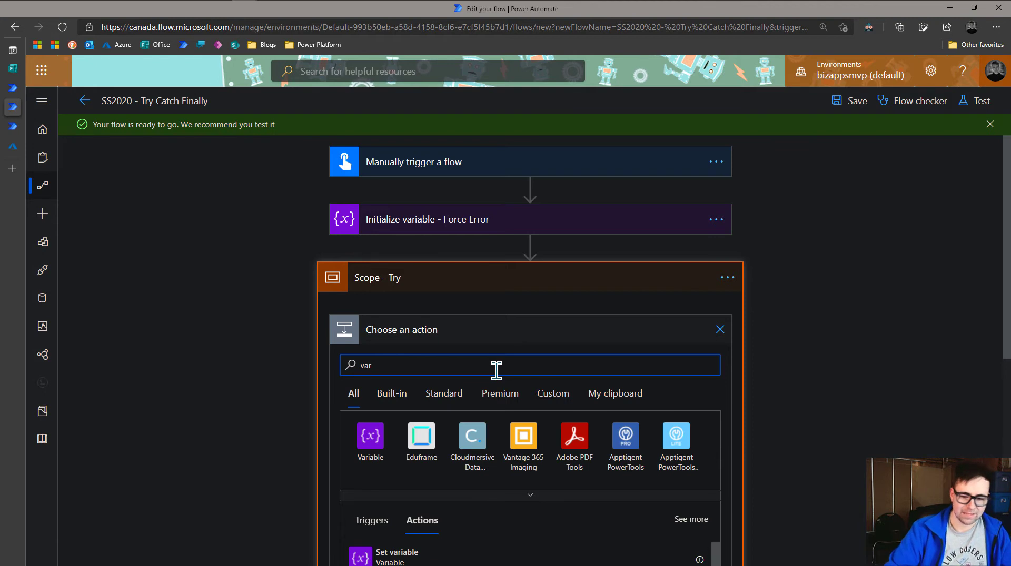
scroll(495, 373, "down", 2)
scroll(429, 524, "down", 1)
left_click(435, 521)
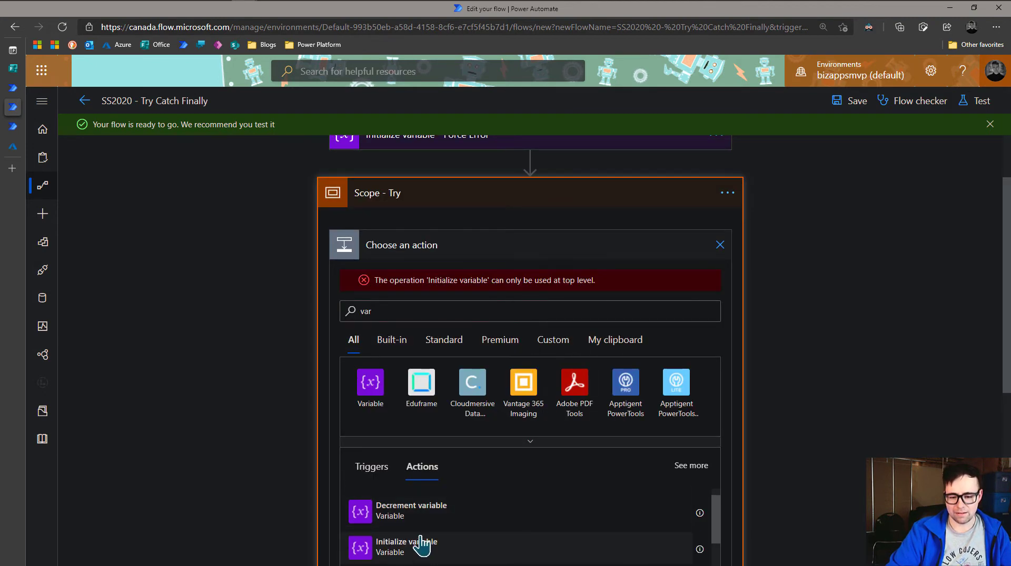
scroll(410, 537, "down", 2)
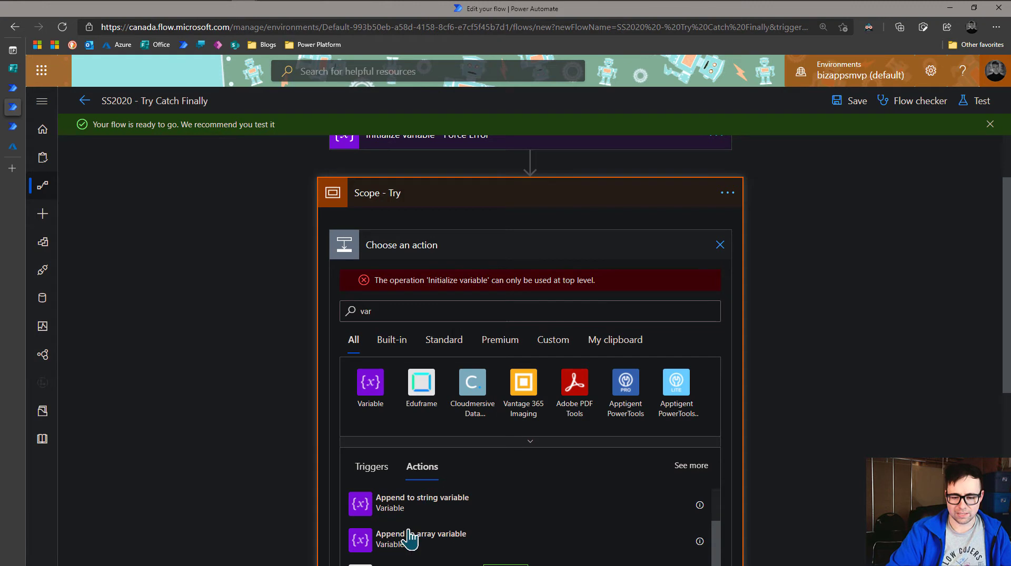
left_click(379, 400)
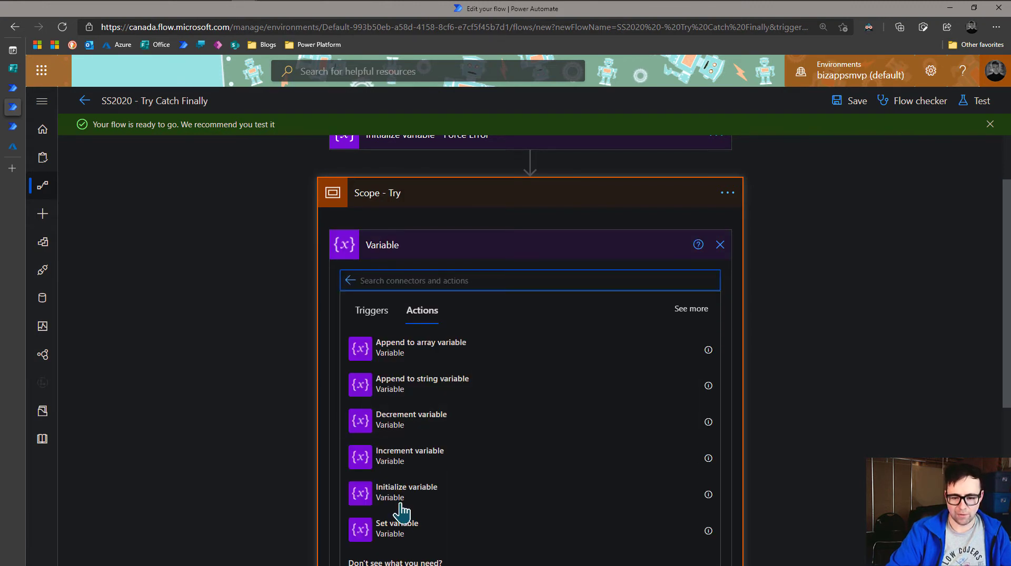
left_click(402, 540)
Step: Rename the Set variable action in Scope - Try as "Set variable - Error"
left_click(716, 246)
left_click(771, 273)
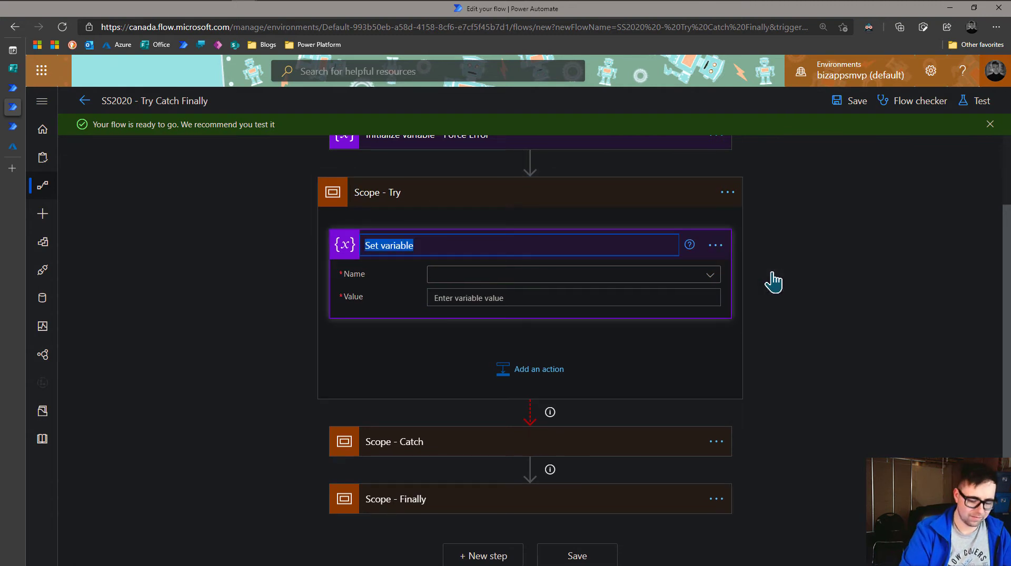
key("End")
type("- Error")
key("Return")
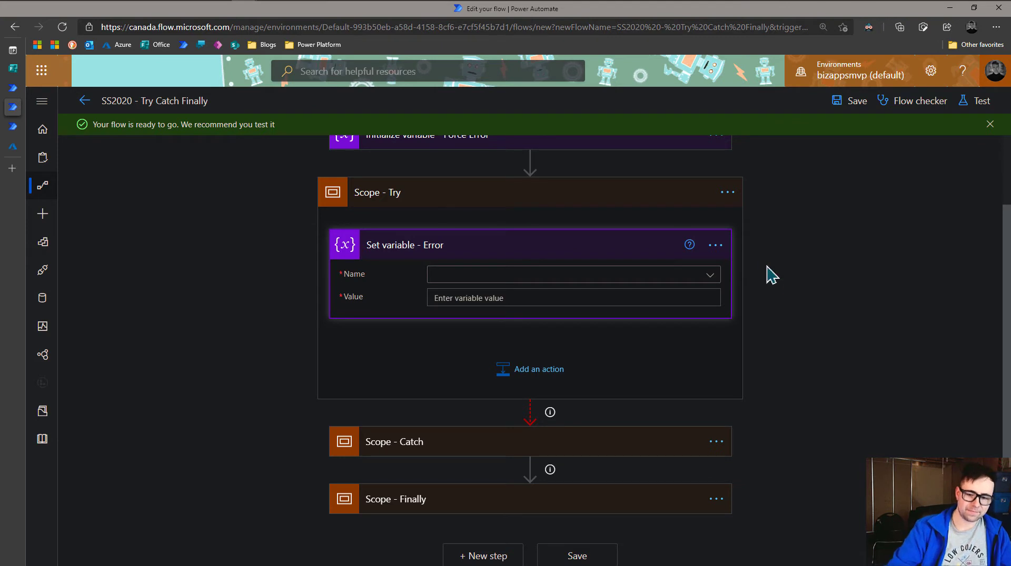
Step: Configure Set variable - Error to assign the expression false to the ForceError variable
left_click(710, 275)
left_click(476, 320)
left_click(475, 298)
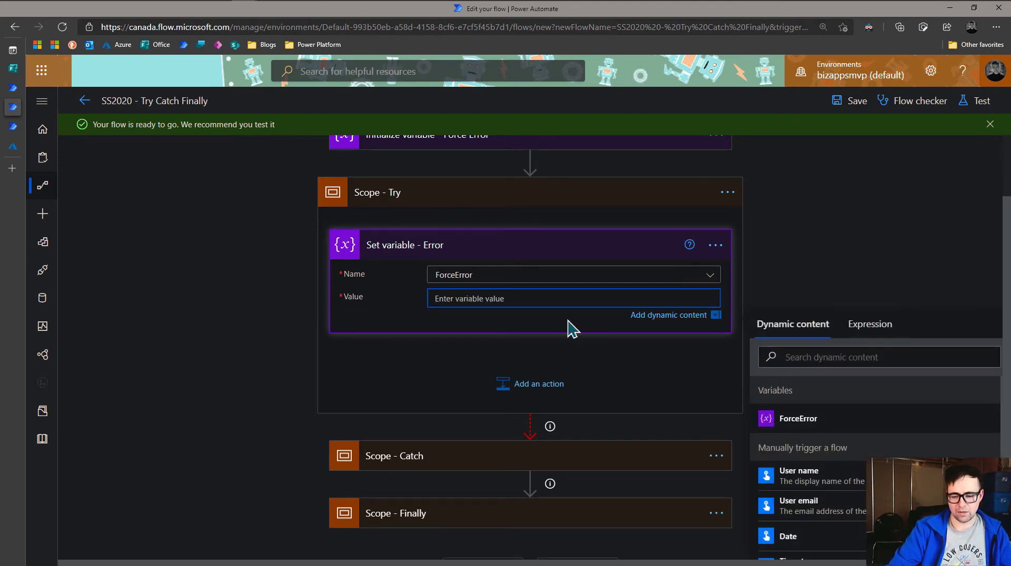
left_click(869, 324)
left_click(831, 358)
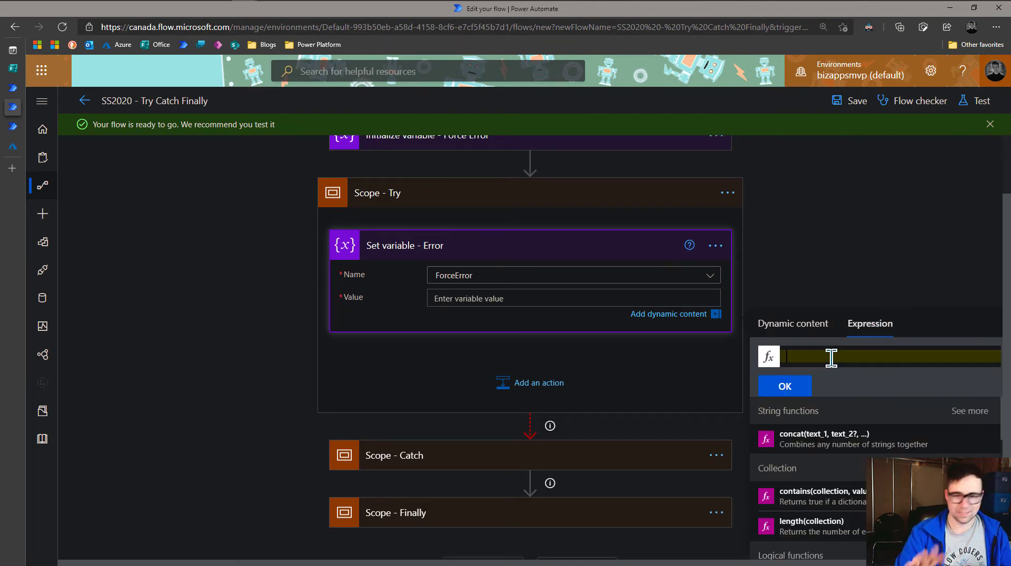
type("false")
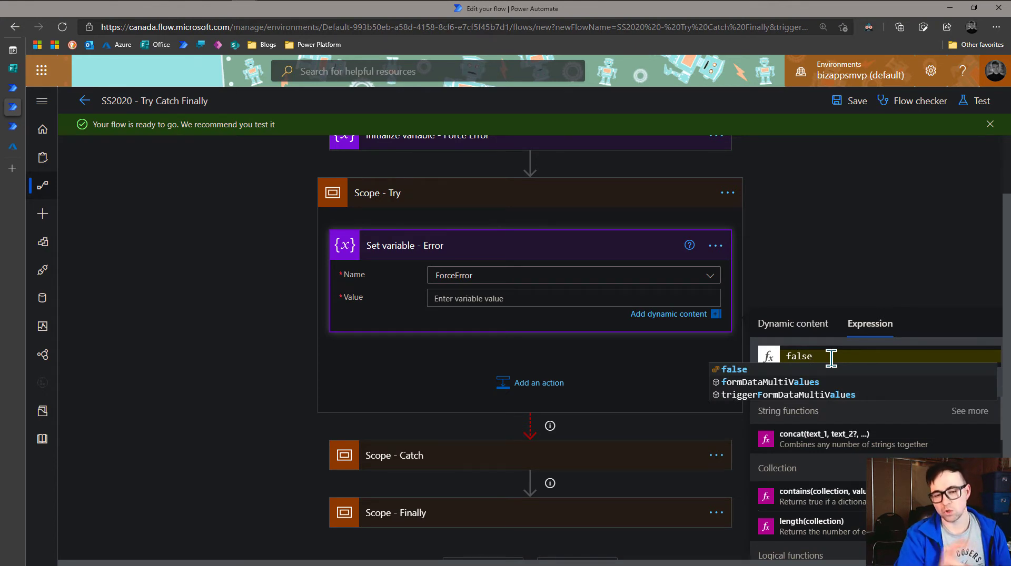
left_click(744, 372)
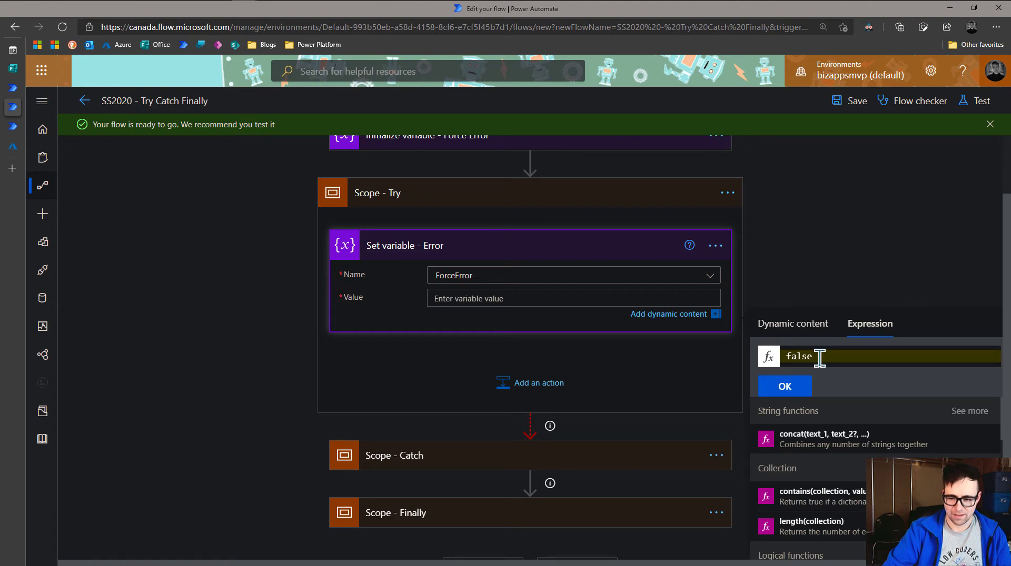
left_click(784, 387)
left_click(613, 80)
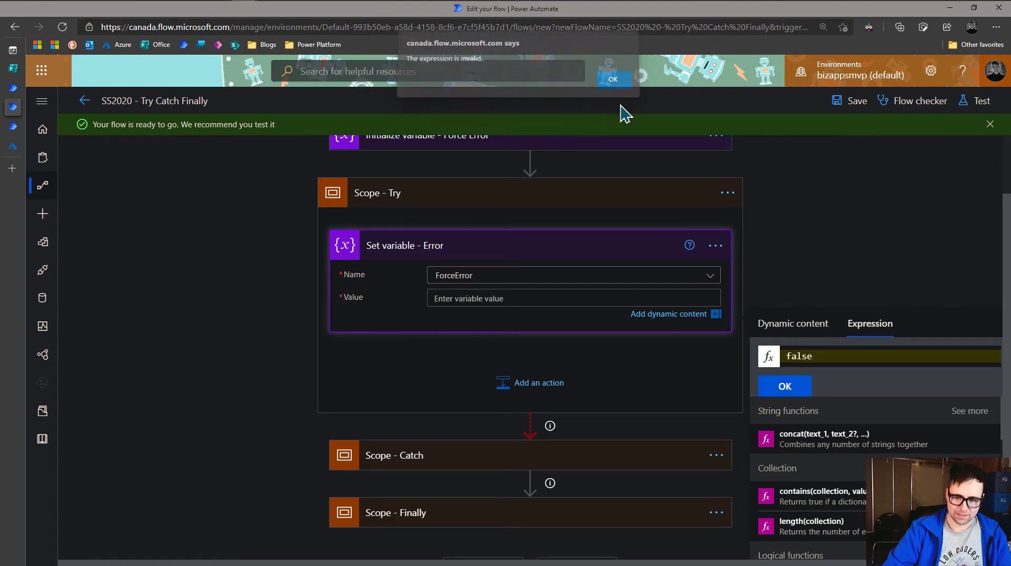
left_click(784, 386)
left_click(824, 263)
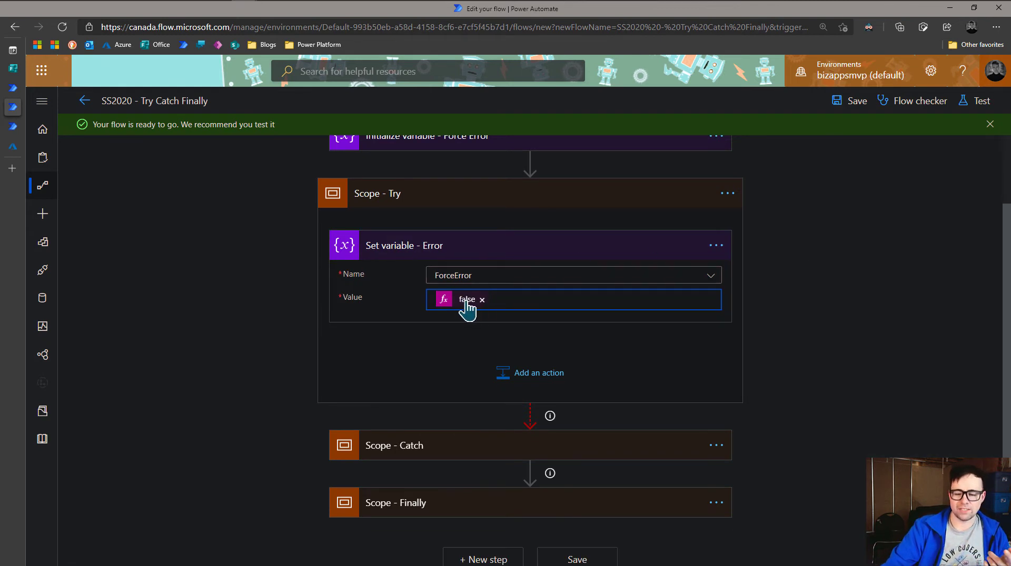
left_click(794, 268)
Step: Save the flow and run it as a manual test
left_click(864, 107)
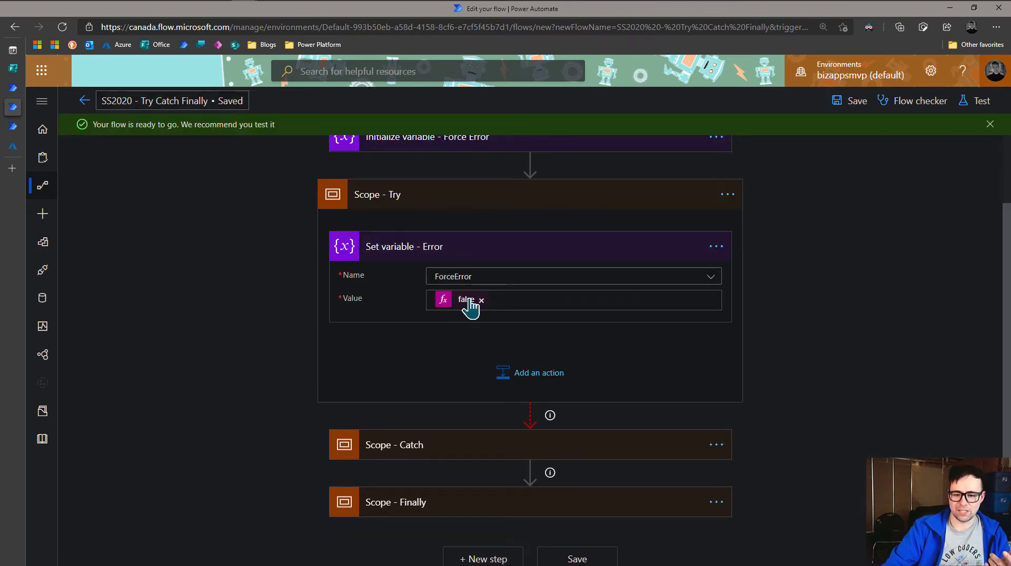
left_click(973, 106)
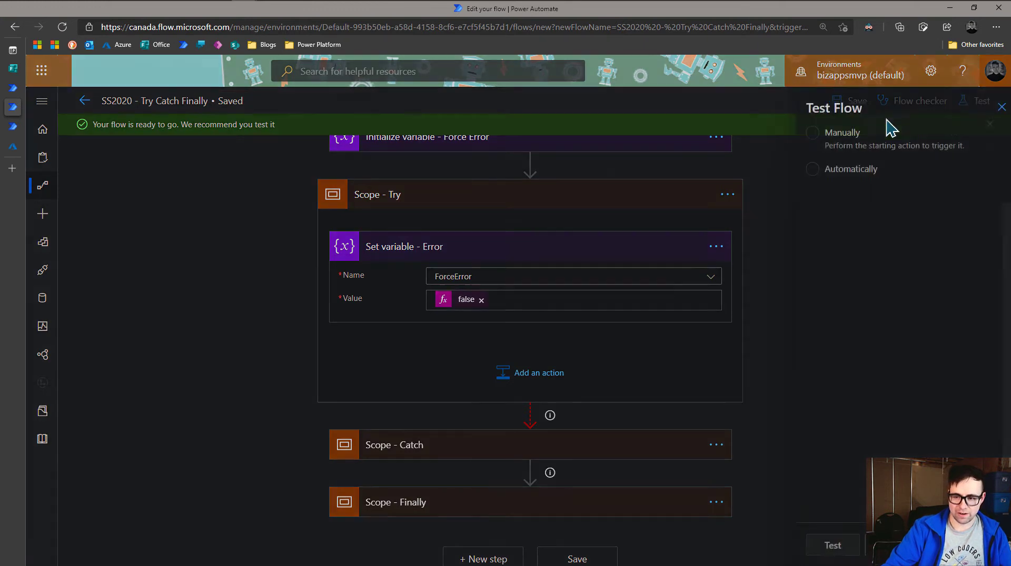
left_click(818, 150)
left_click(819, 547)
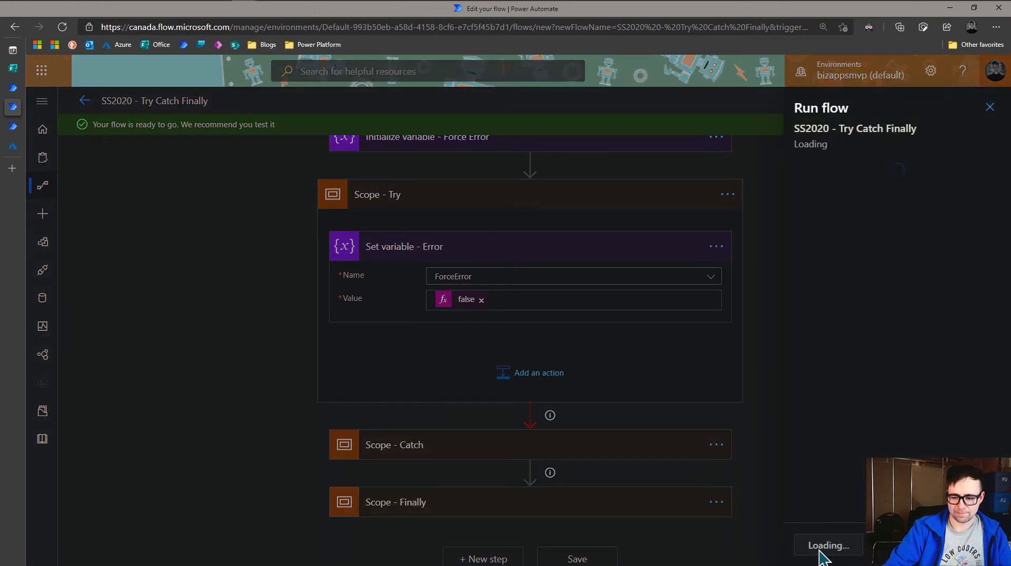
left_click(827, 546)
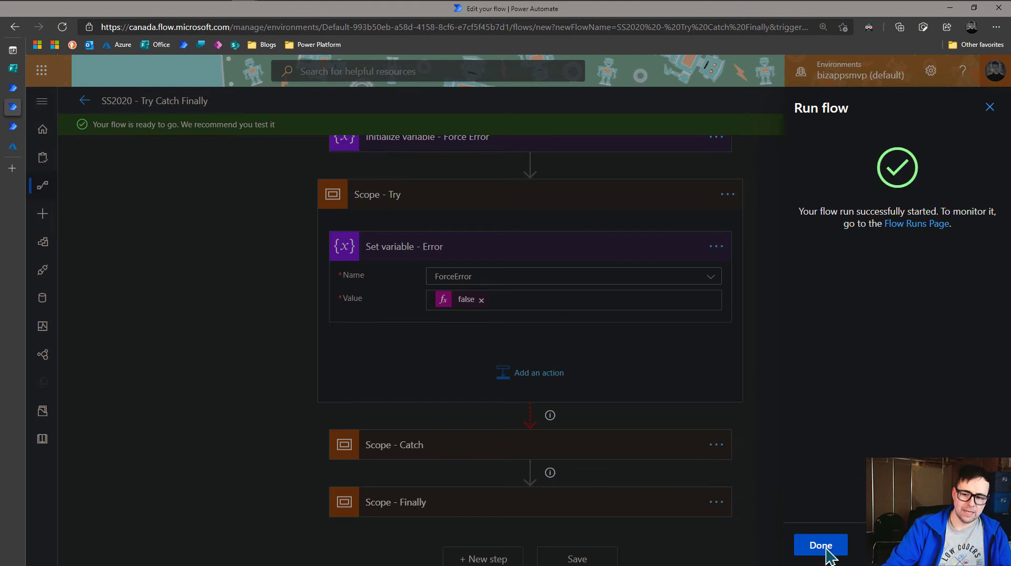
left_click(825, 546)
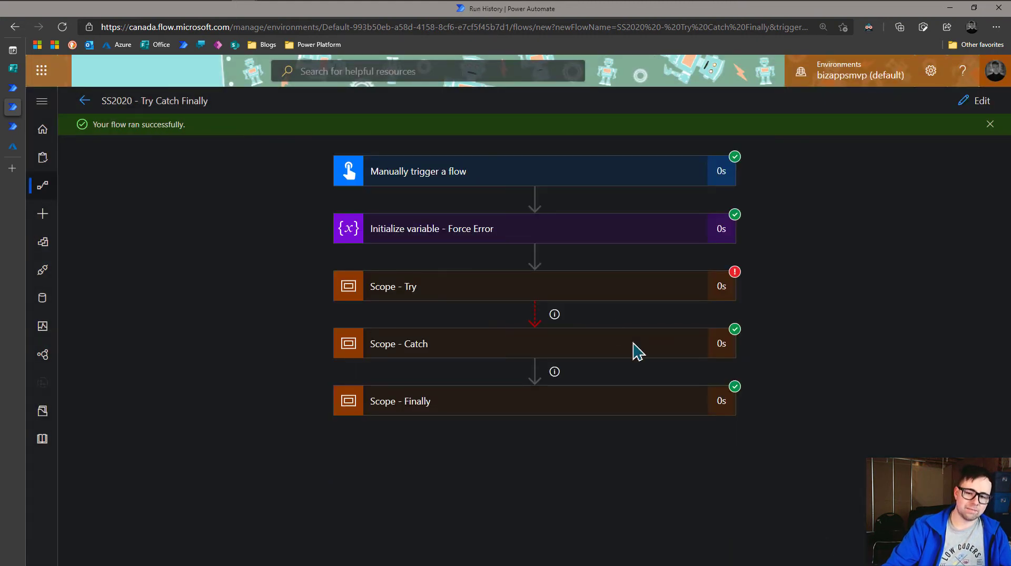
Step: Examine the run results of Scope - Try, its Set variable - Error action, Scope - Catch and Scope - Finally
left_click(556, 288)
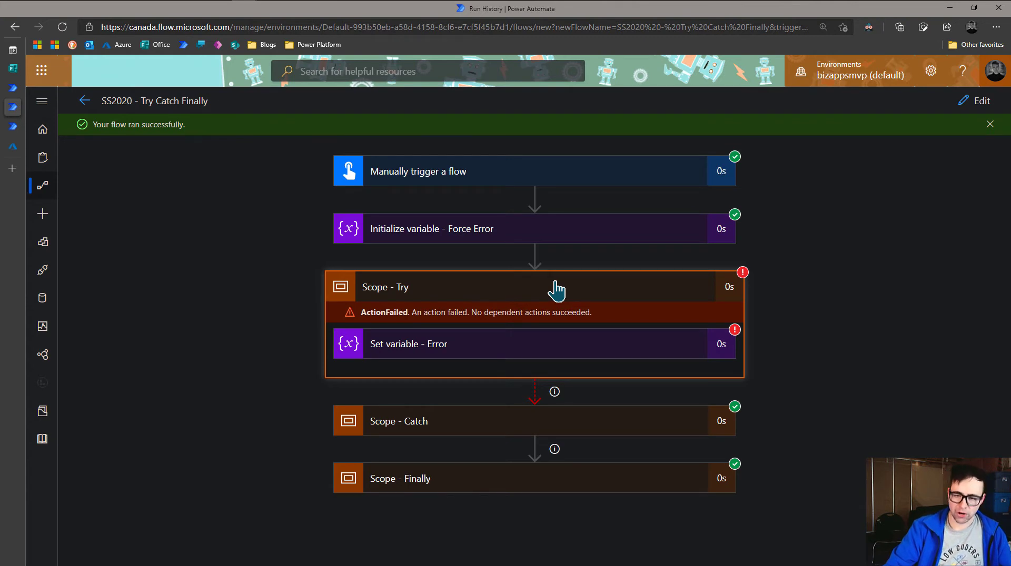
left_click(510, 345)
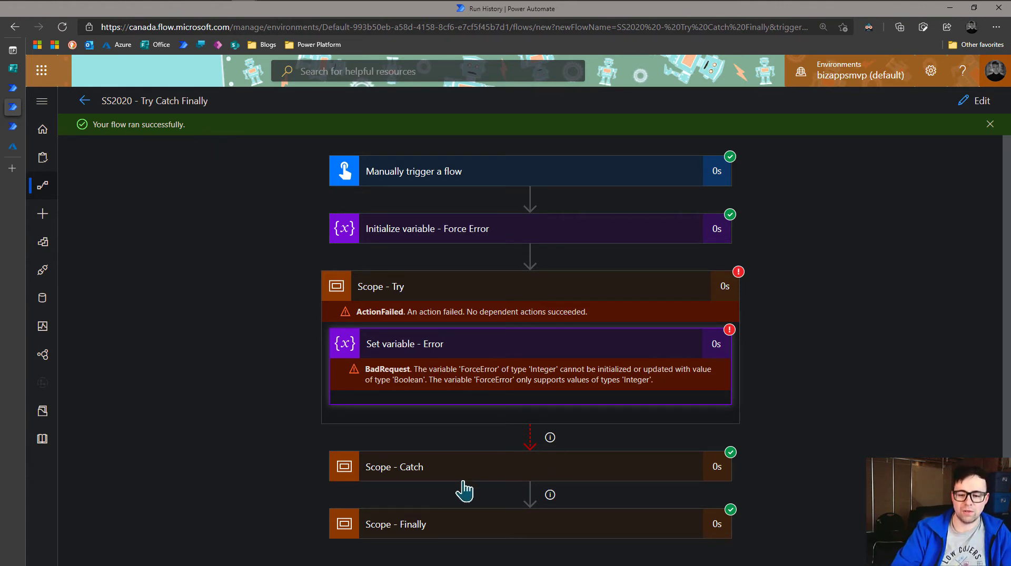
left_click(449, 475)
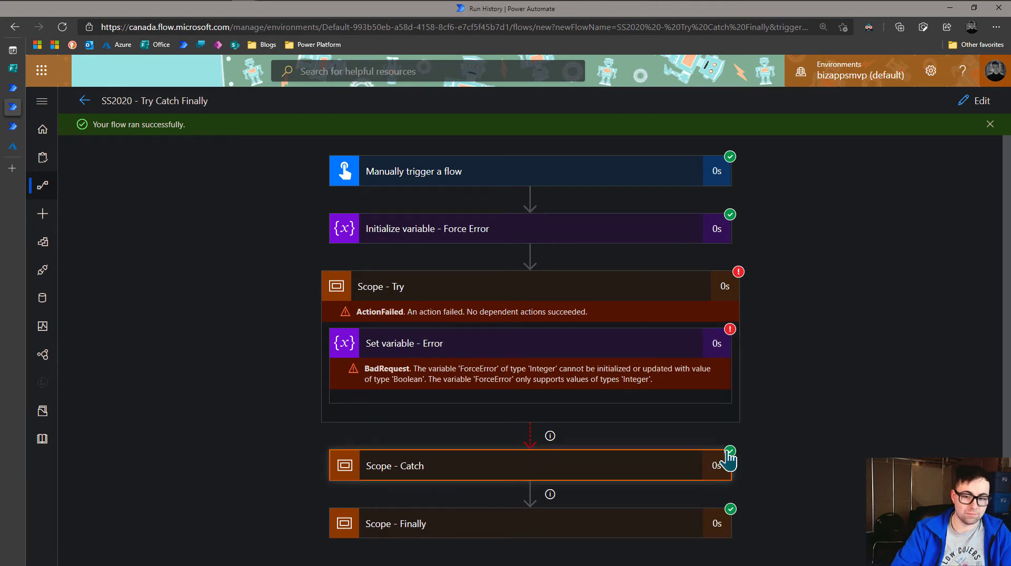
left_click(460, 522)
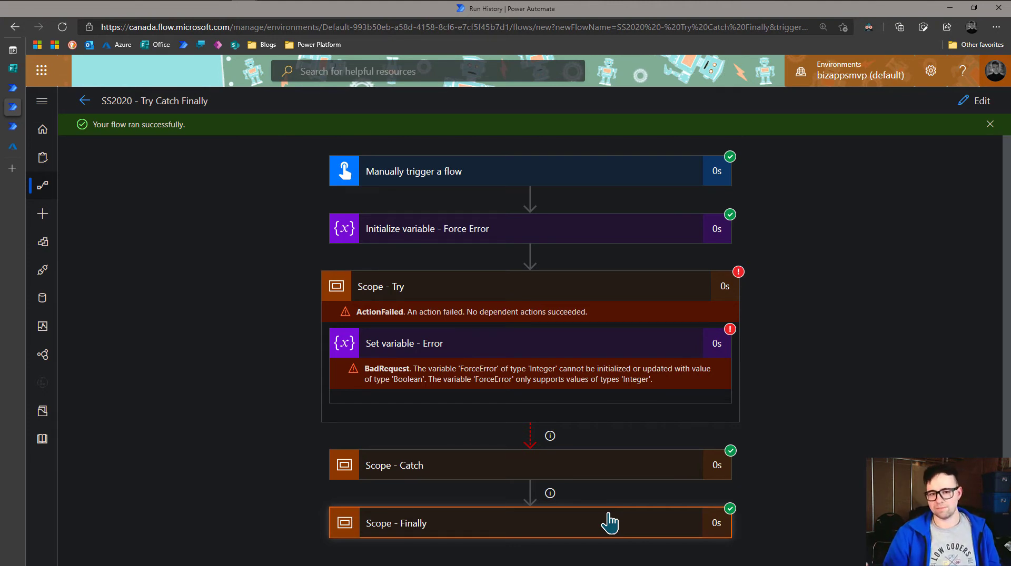
scroll(824, 263, "down", 1)
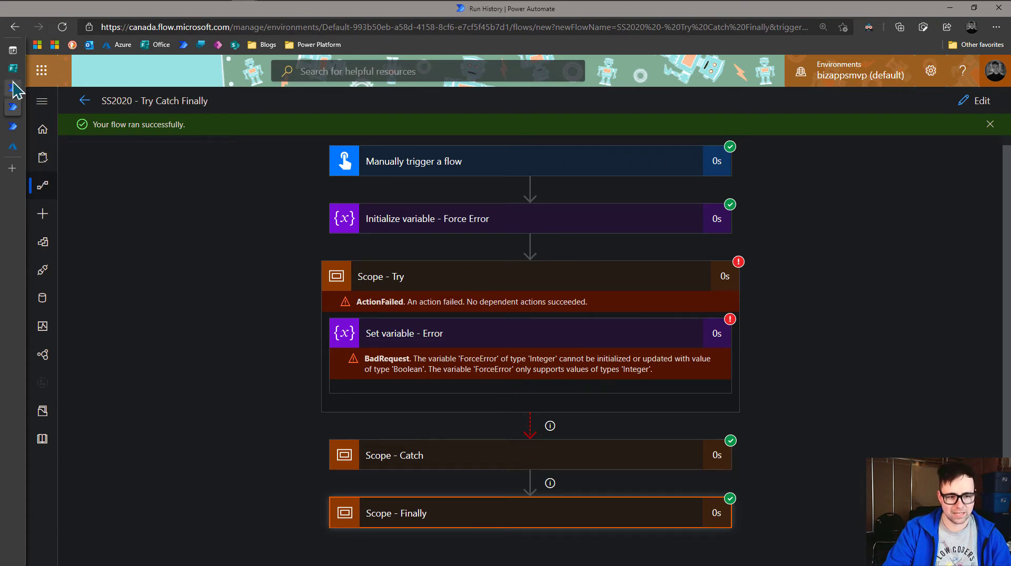
Step: Create an automated cloud flow named "SS2021 - My Error Handling" with the Microsoft Forms trigger "When a new response is submitted"
left_click(20, 131)
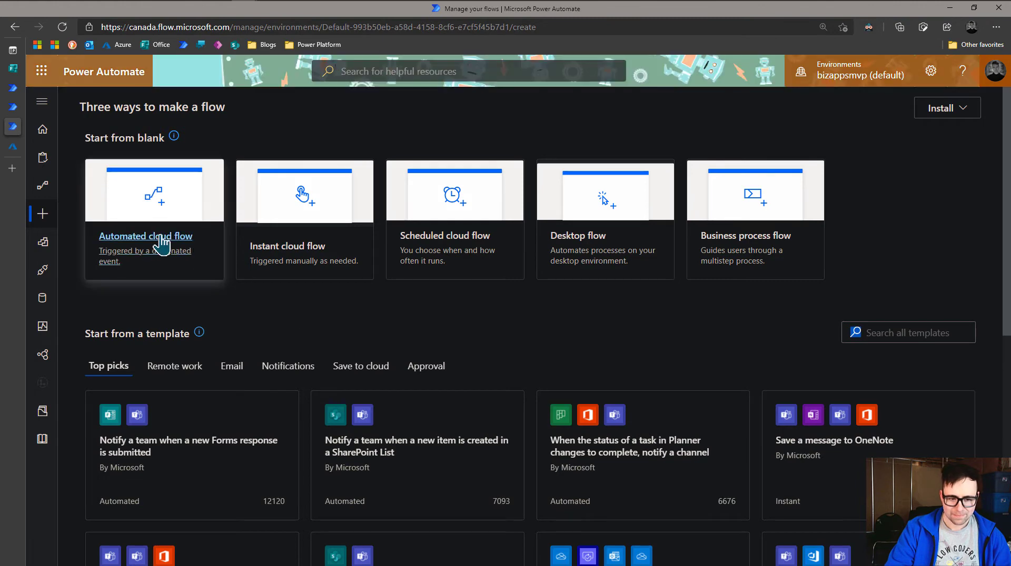
left_click(138, 247)
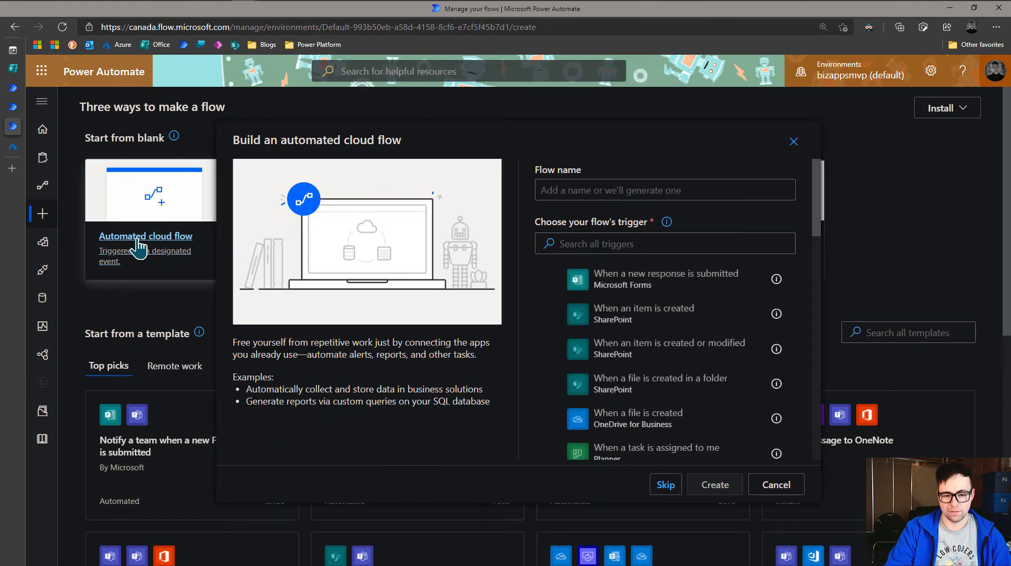
left_click(606, 190)
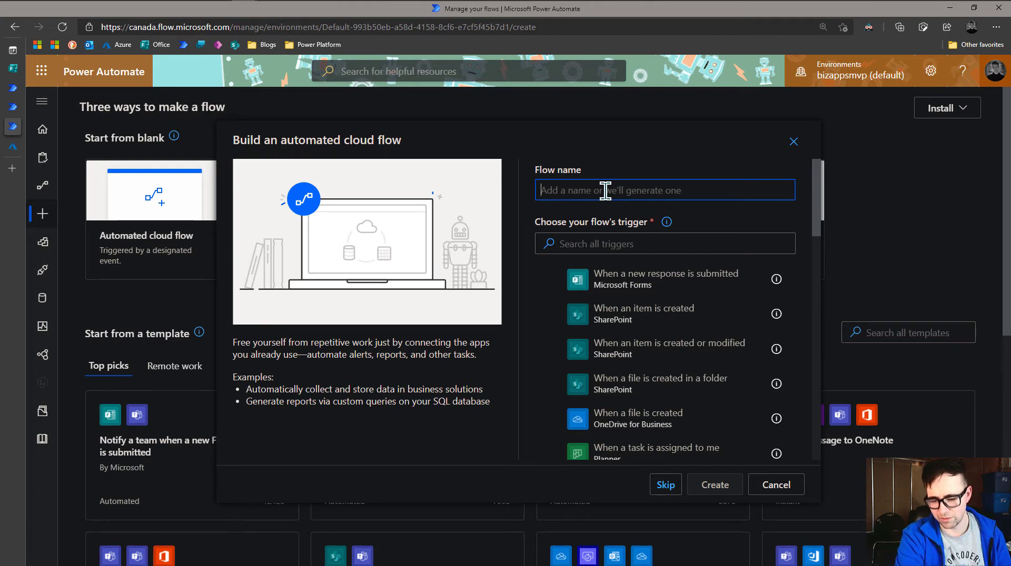
type("SS2021")
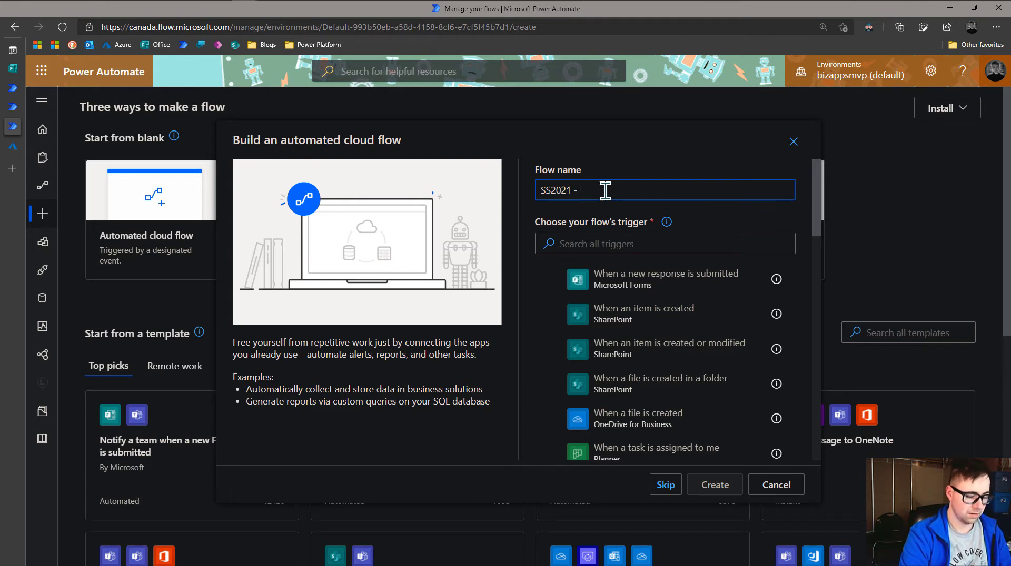
type(" - My E")
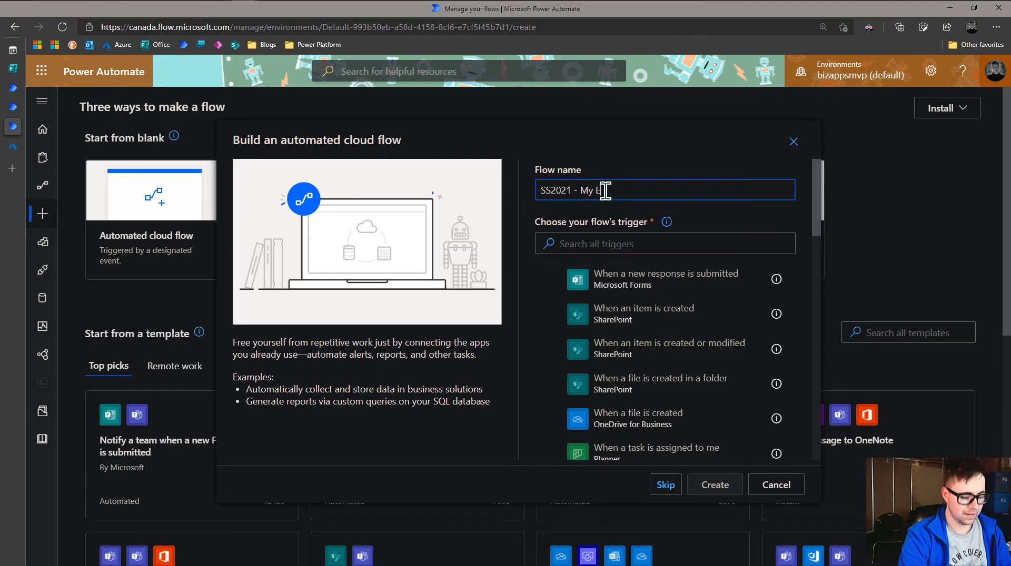
type("rror Handling")
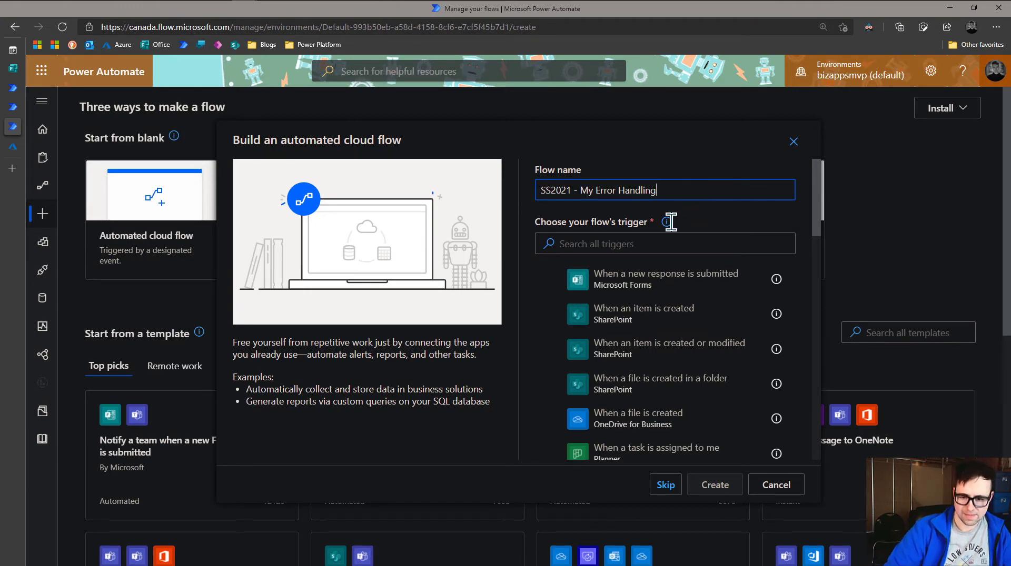
left_click(622, 287)
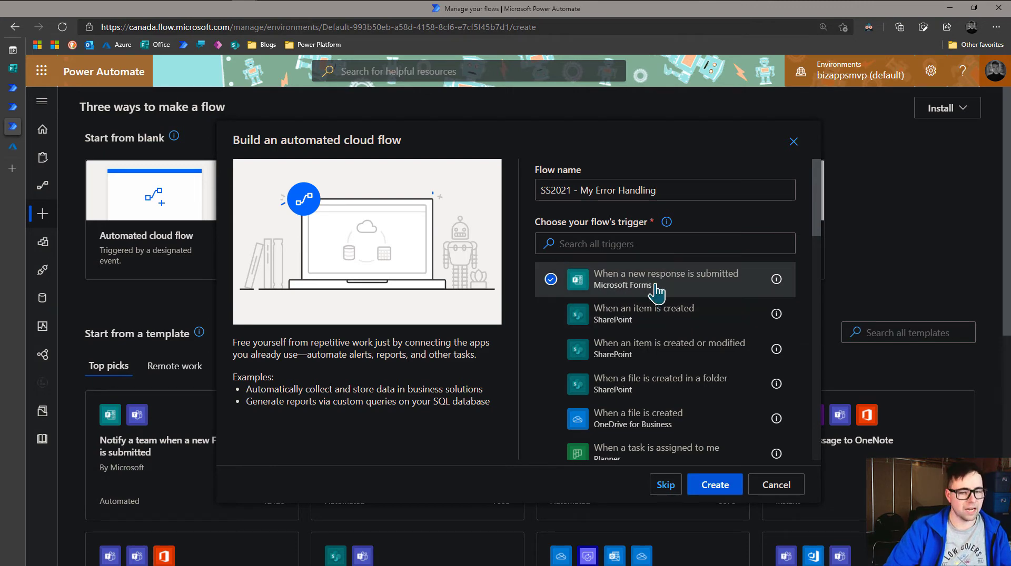
left_click(713, 487)
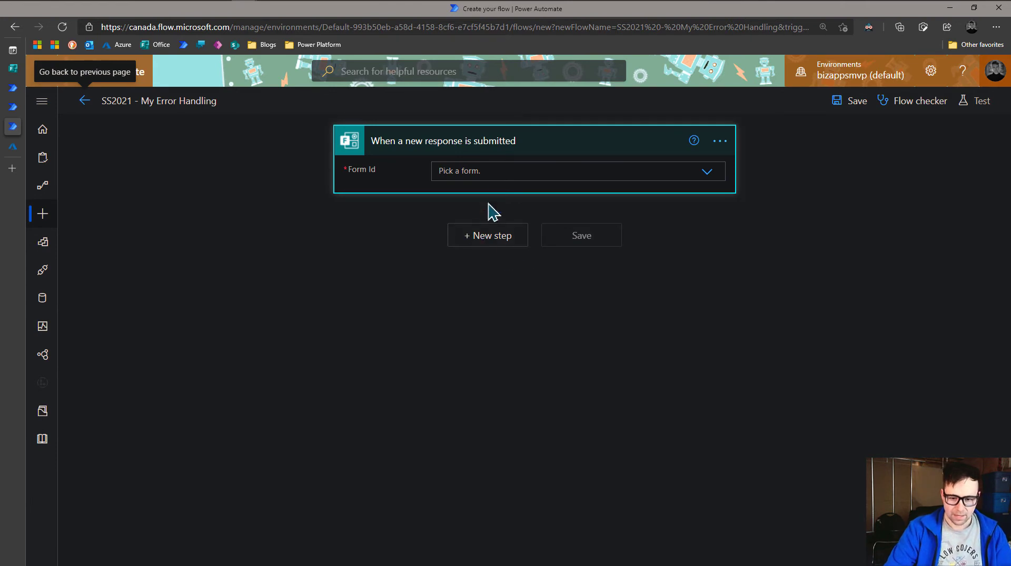
Step: Set the trigger's Form Id to Power Platform Dev Request Form
left_click(709, 175)
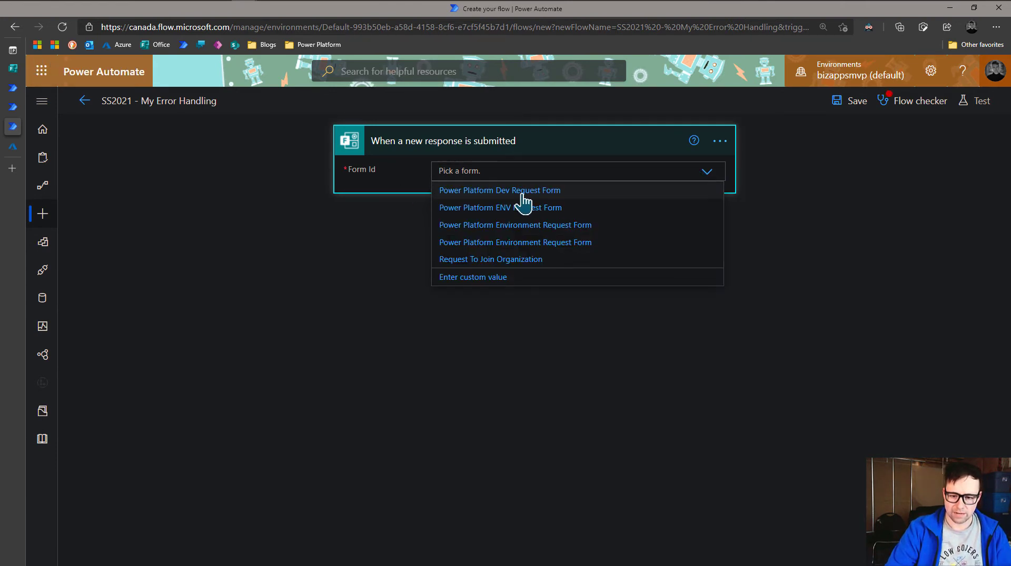
left_click(506, 194)
left_click(685, 176)
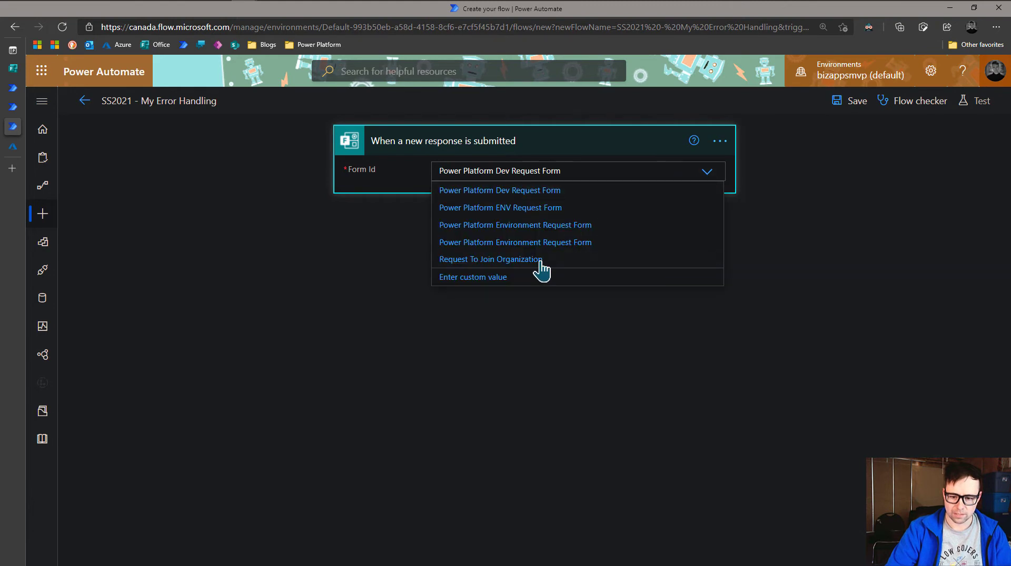
left_click(495, 241)
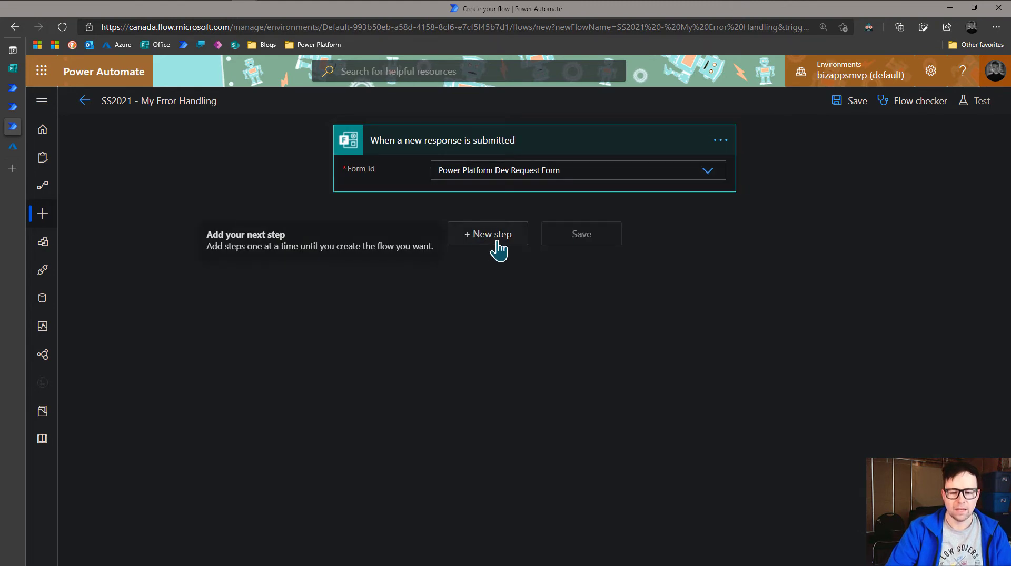
Step: Add the Microsoft Forms "Get response details" action after the trigger
left_click(498, 250)
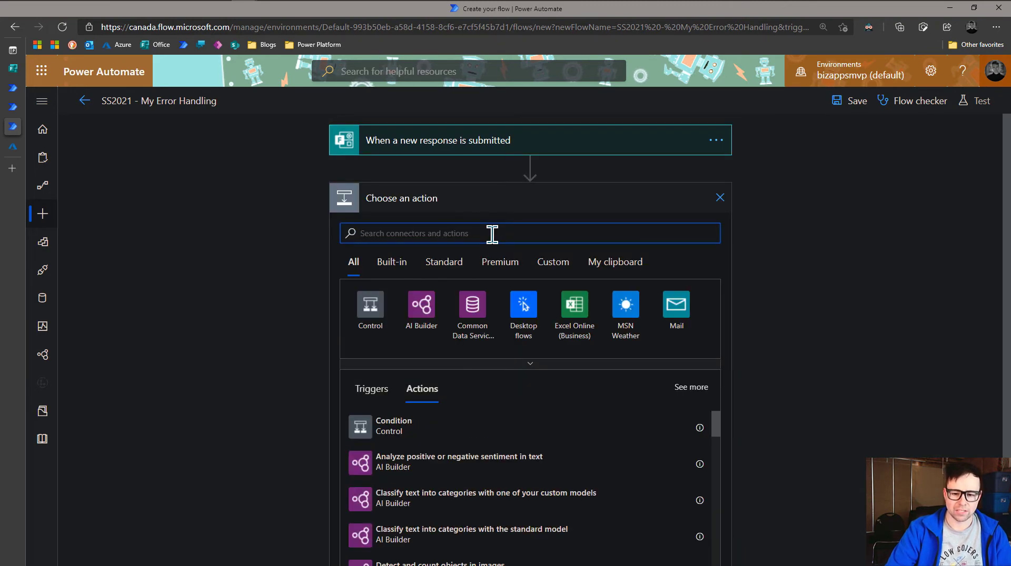
type("form")
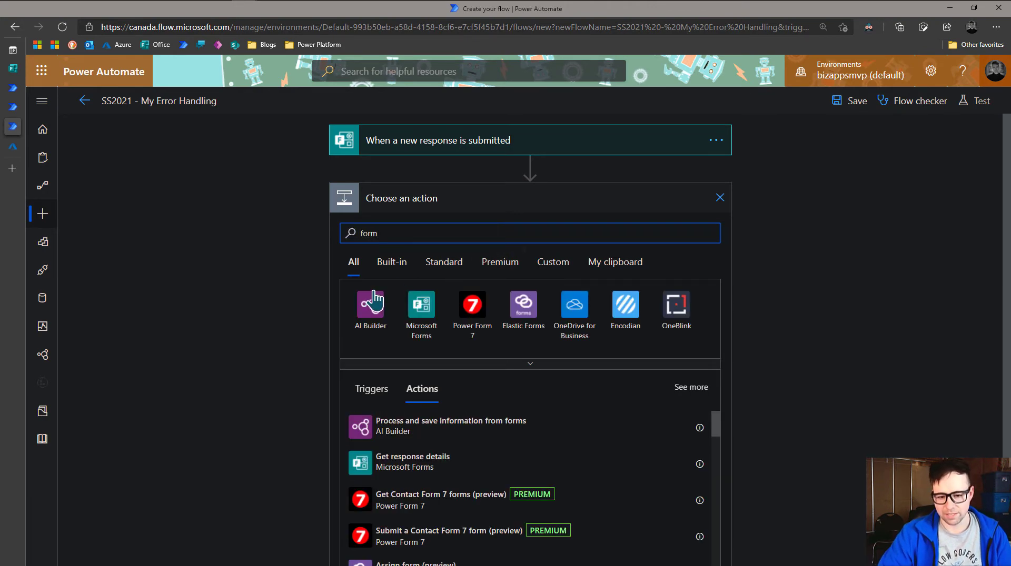
left_click(419, 314)
left_click(409, 309)
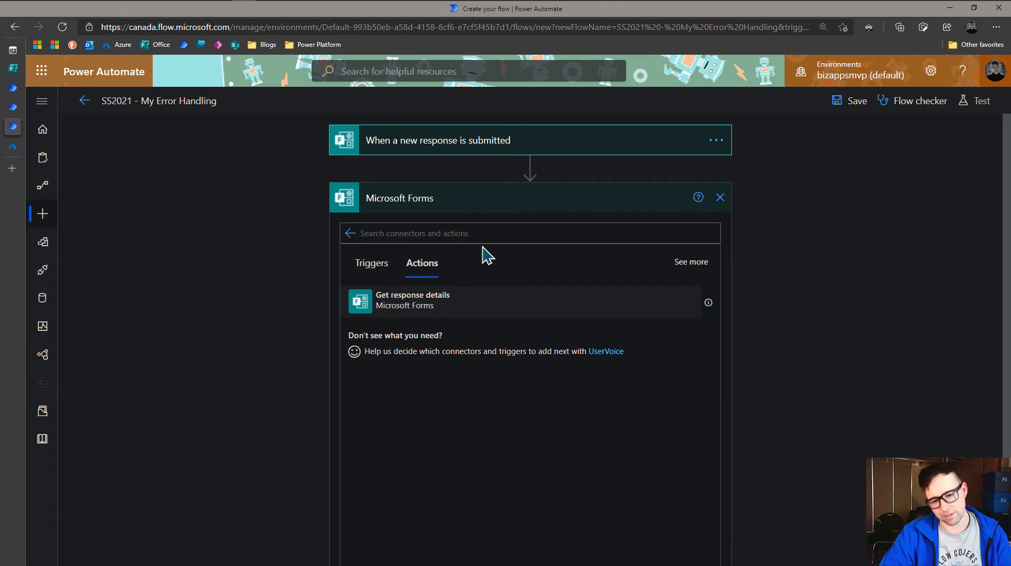
Step: Configure Get response details with Power Platform Dev Request Form as Form Id and the trigger's dynamic Response Id
left_click(543, 228)
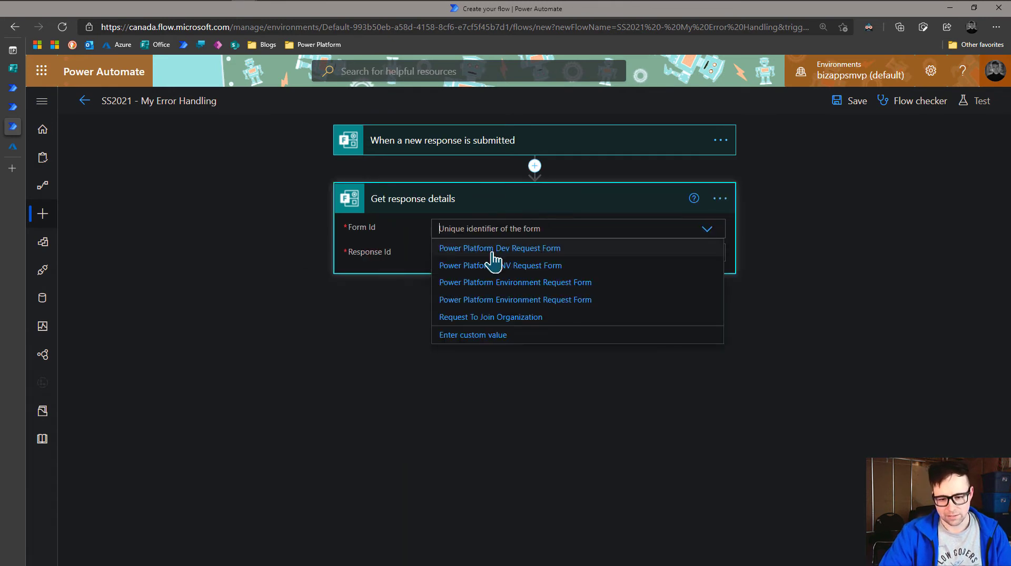
left_click(533, 252)
left_click(543, 255)
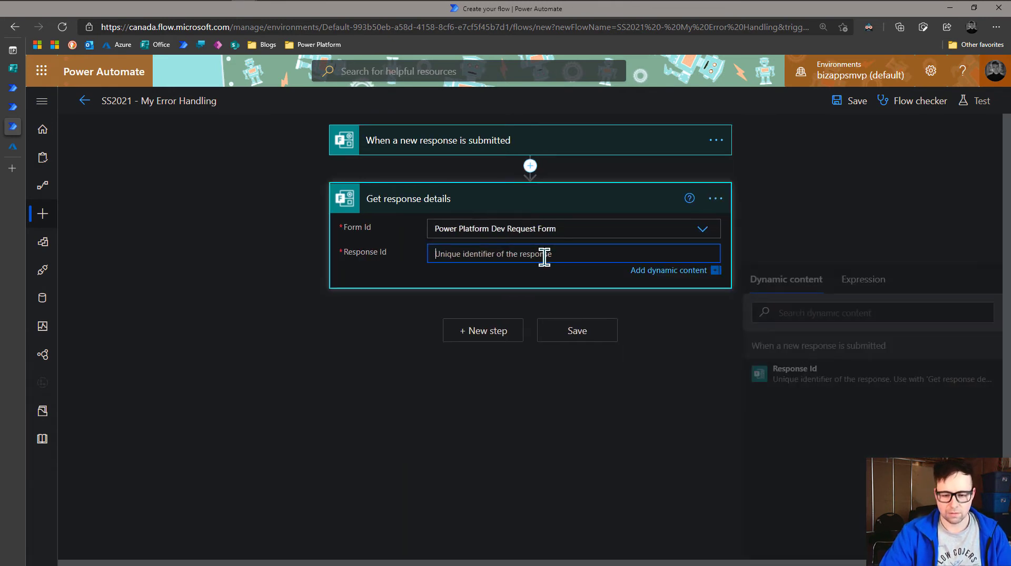
left_click(819, 386)
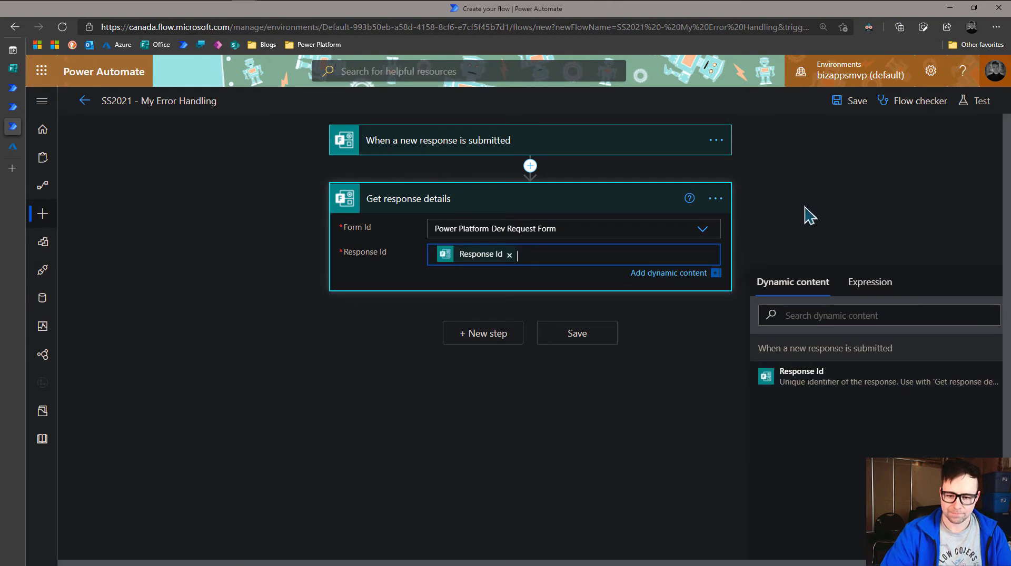
left_click(776, 214)
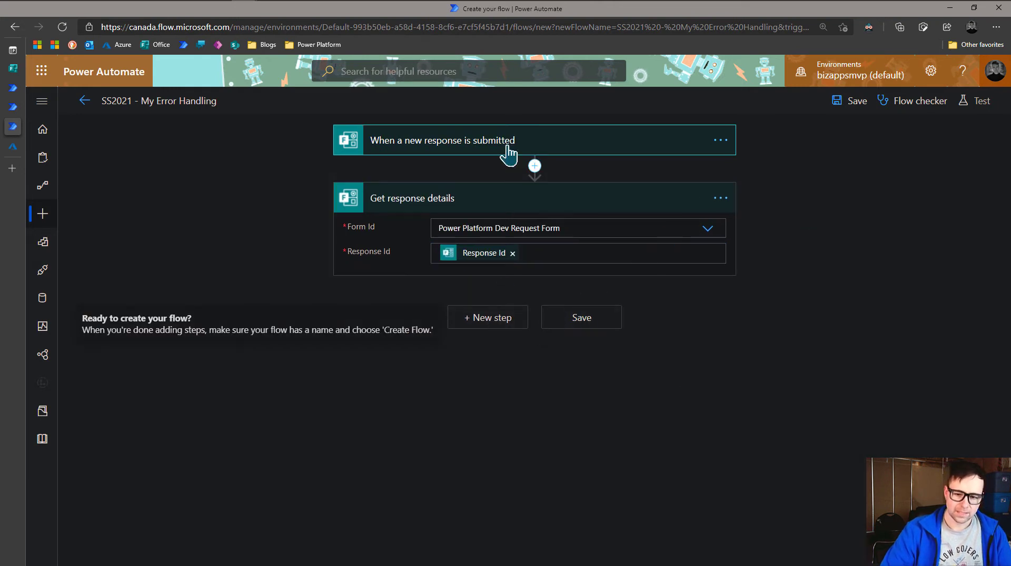
Step: Add an Initialize variable action after Get response details and copy the blank action to the flow clipboard
left_click(496, 330)
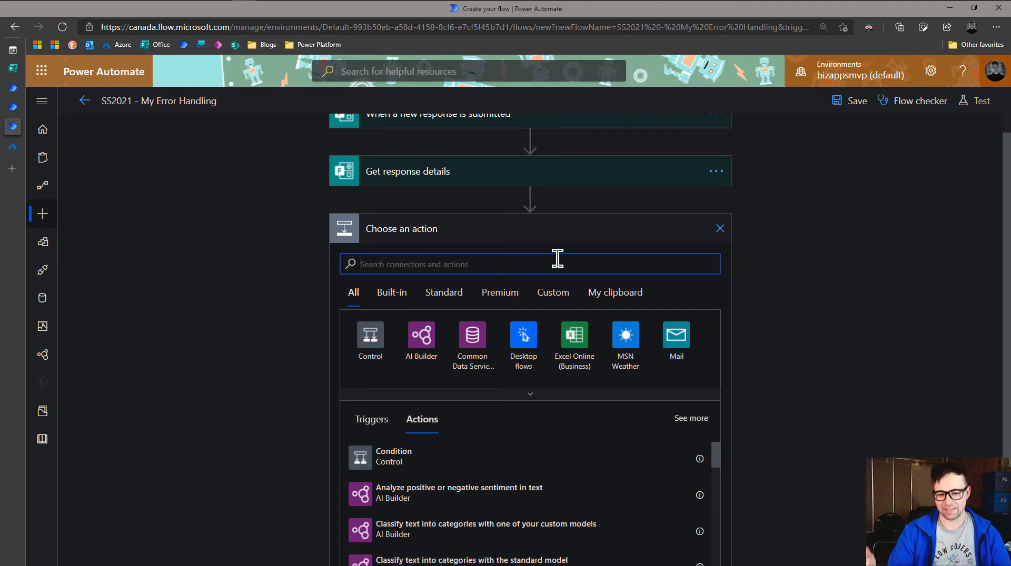
type("vd")
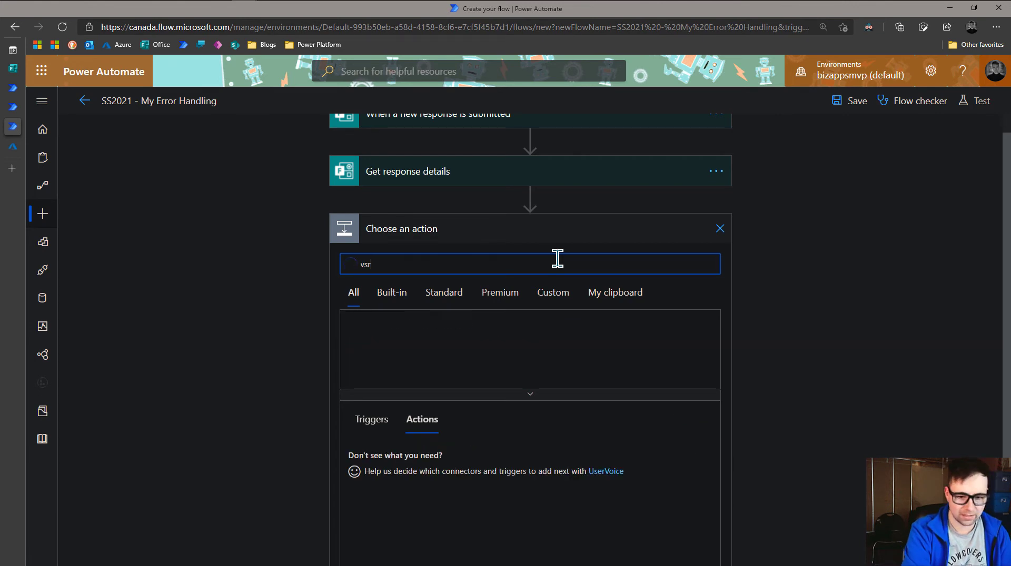
key("BackSpace")
type("ar")
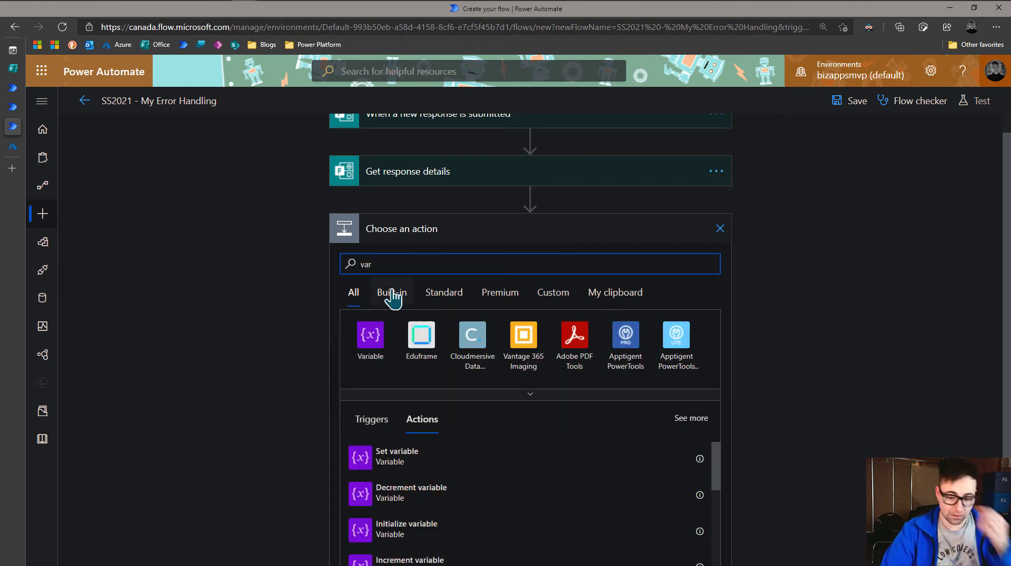
left_click(434, 528)
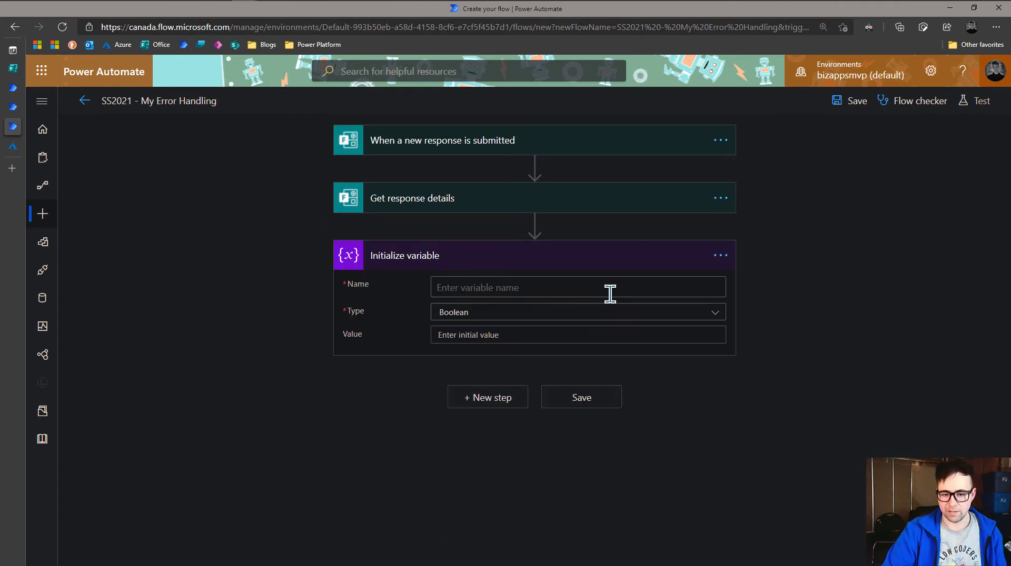
left_click(720, 256)
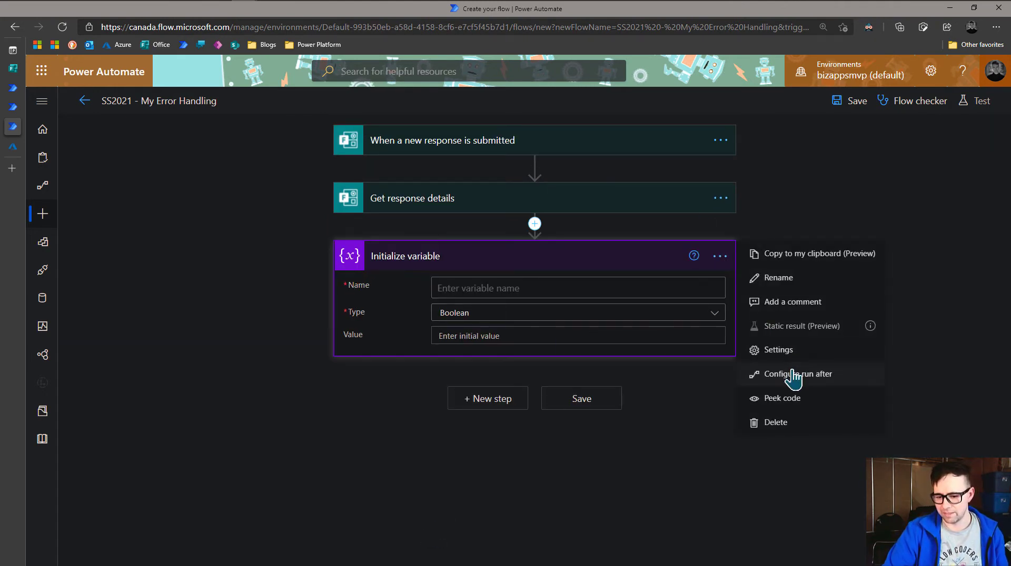
left_click(783, 256)
Step: Name the variable "Valid" and set its type to Array, leaving the initial value empty
left_click(520, 284)
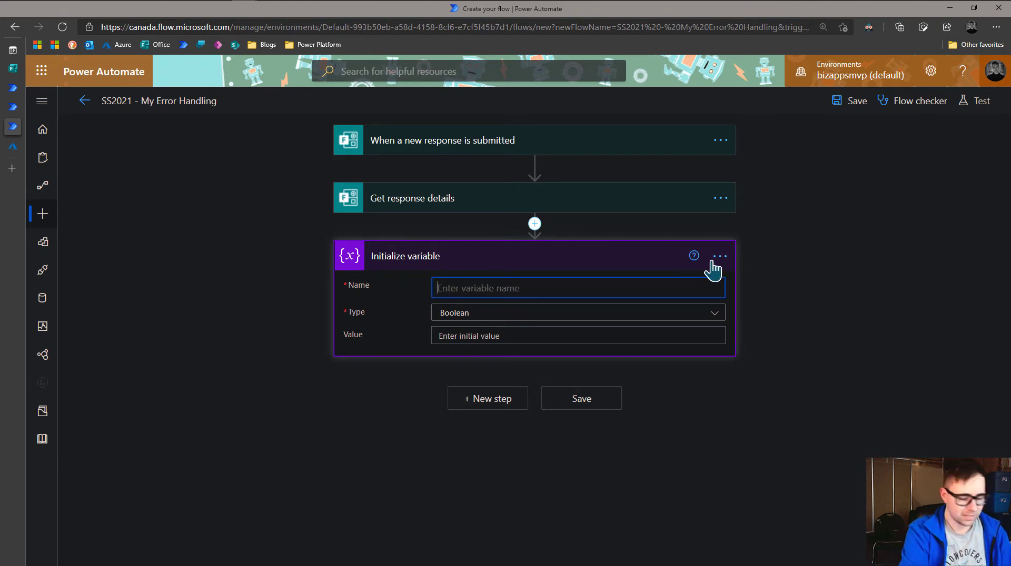
type("ValidEmails")
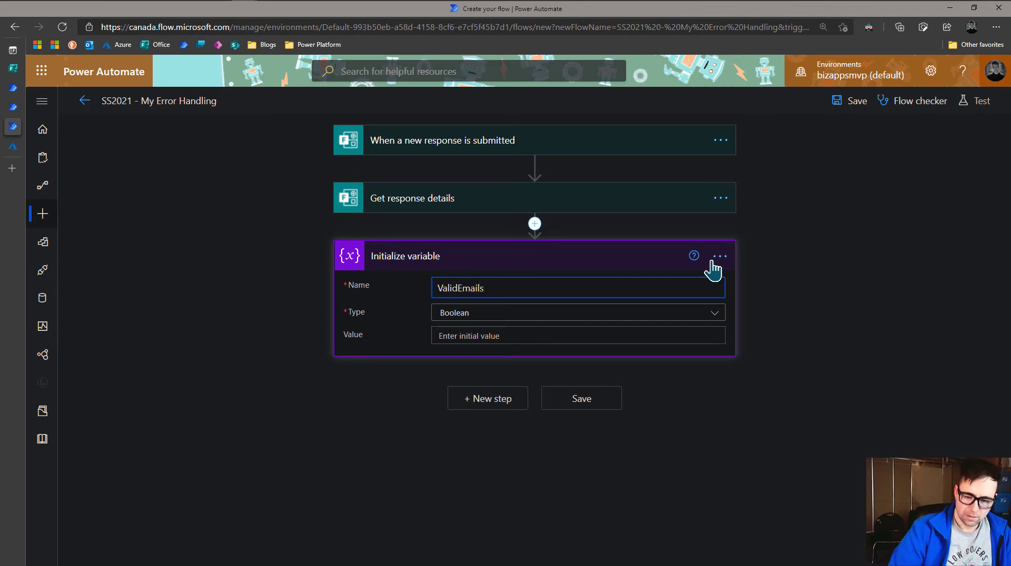
key("BackSpace")
key("BackSpace")
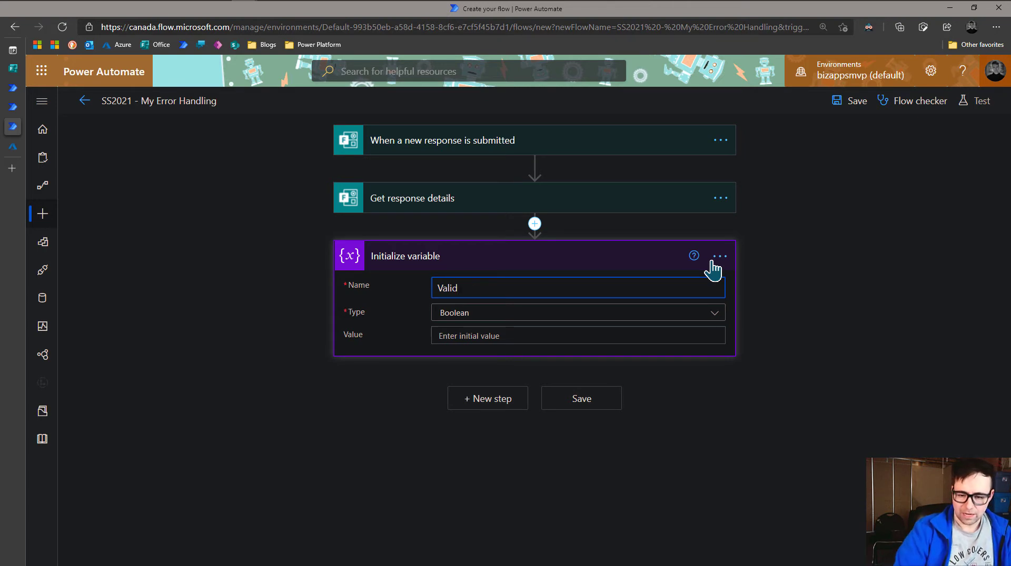
left_click(665, 318)
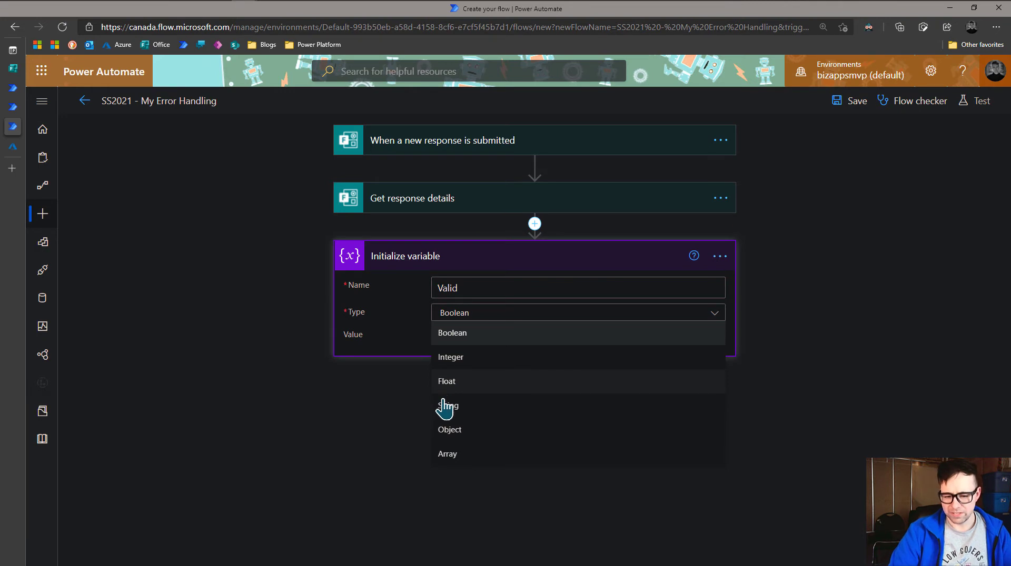
left_click(448, 454)
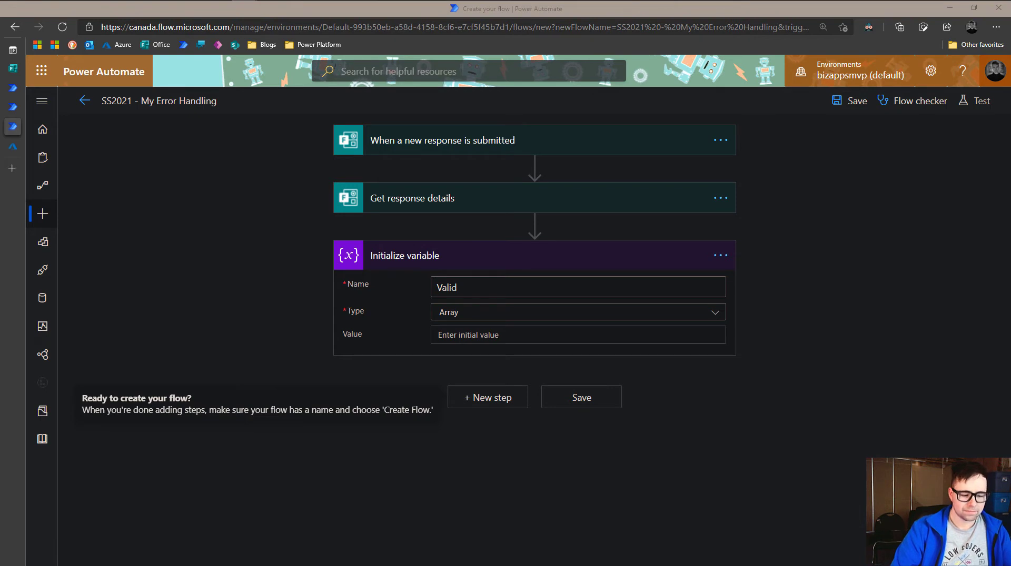
left_click(476, 336)
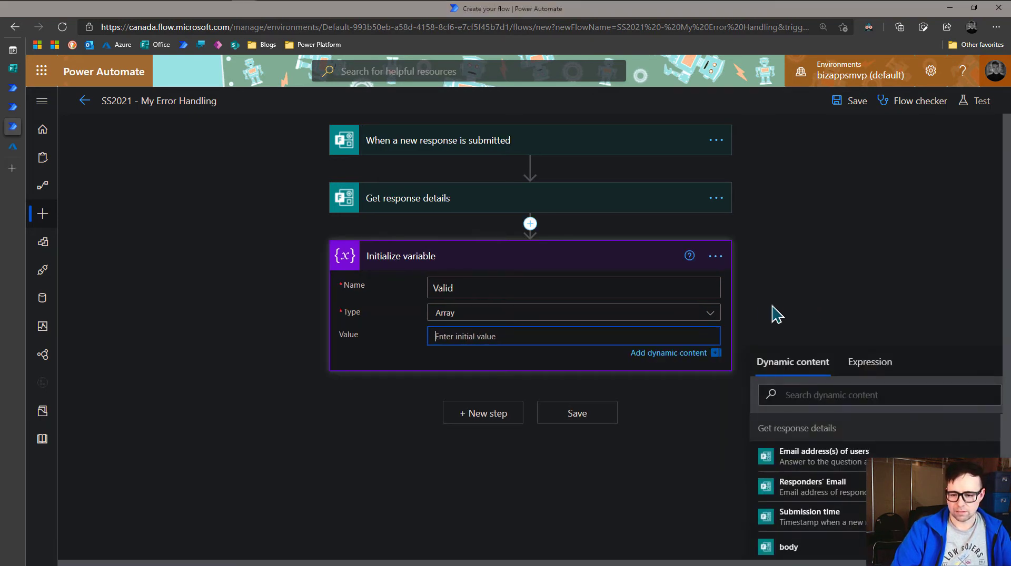
left_click(815, 296)
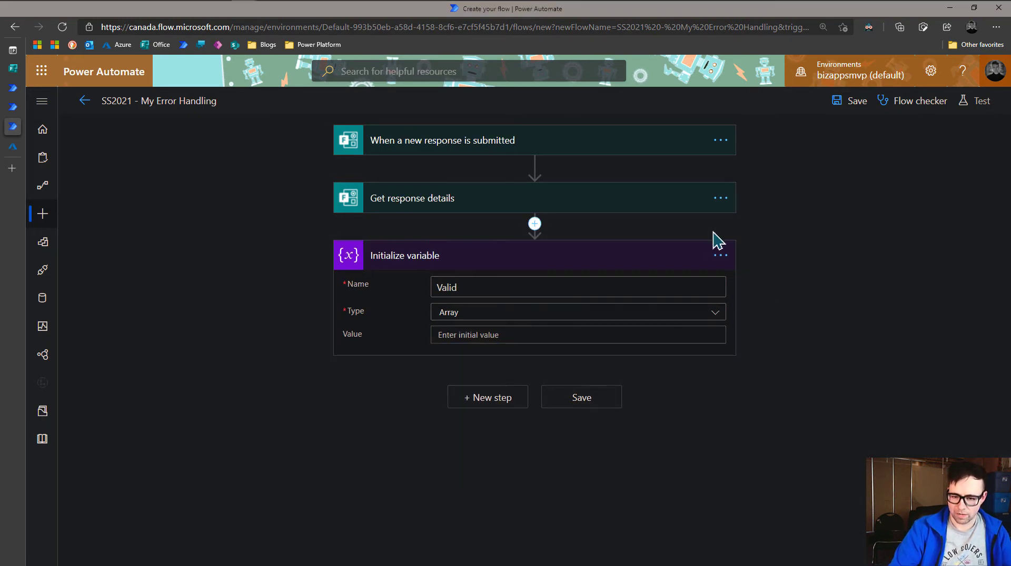
Step: Rename the Initialize variable action as "Initialize variable - Valid Emails"
left_click(727, 257)
left_click(786, 278)
key("End")
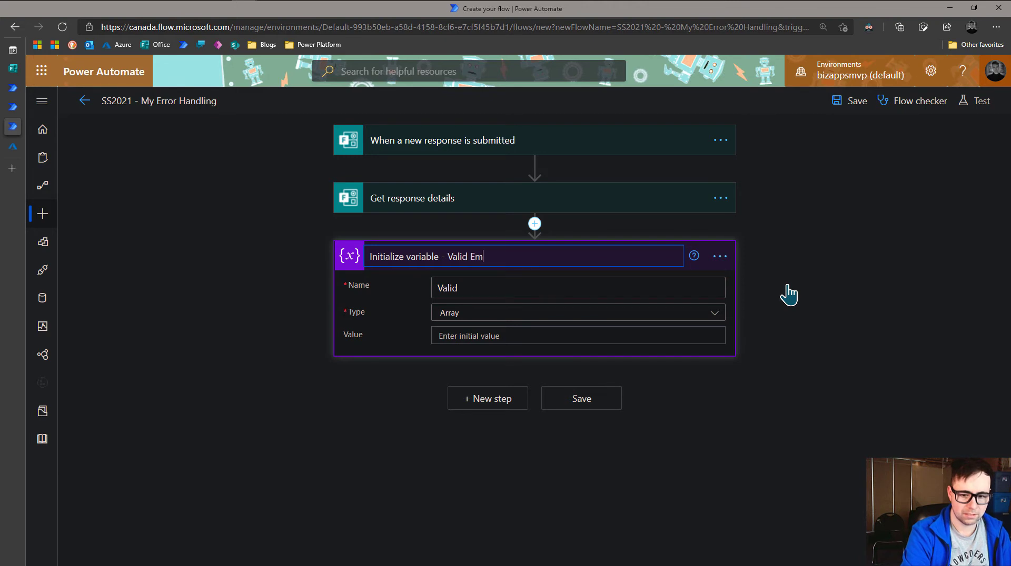
key("Return")
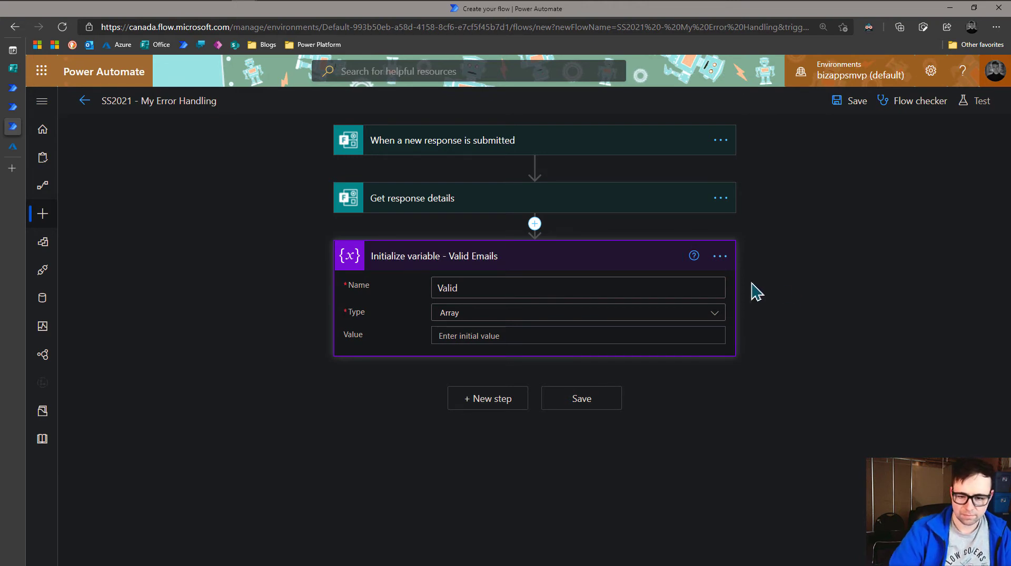
Step: Add a second Initialize variable action from the flow clipboard after Initialize variable - Valid Emails
left_click(493, 398)
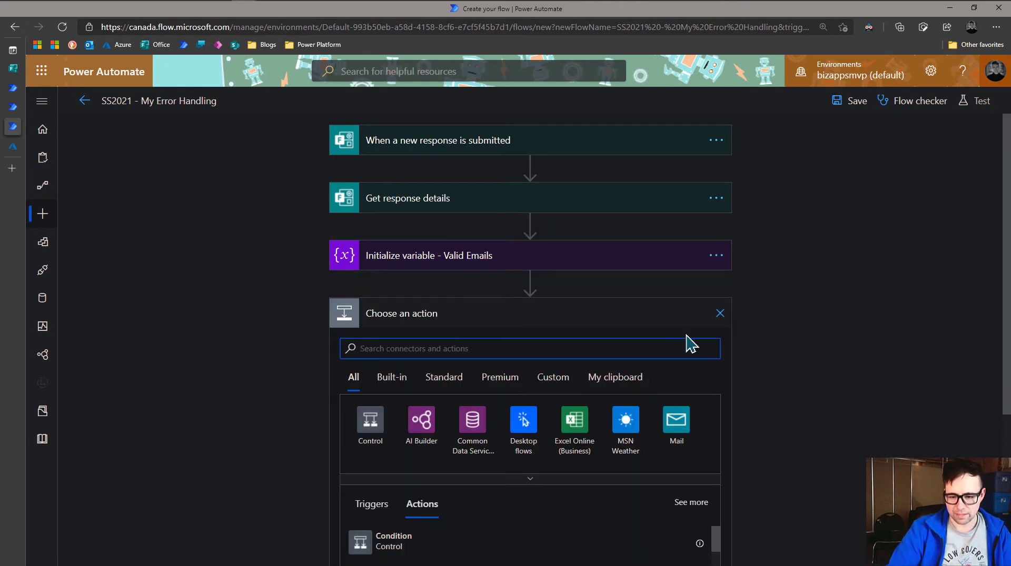
left_click(610, 375)
left_click(402, 398)
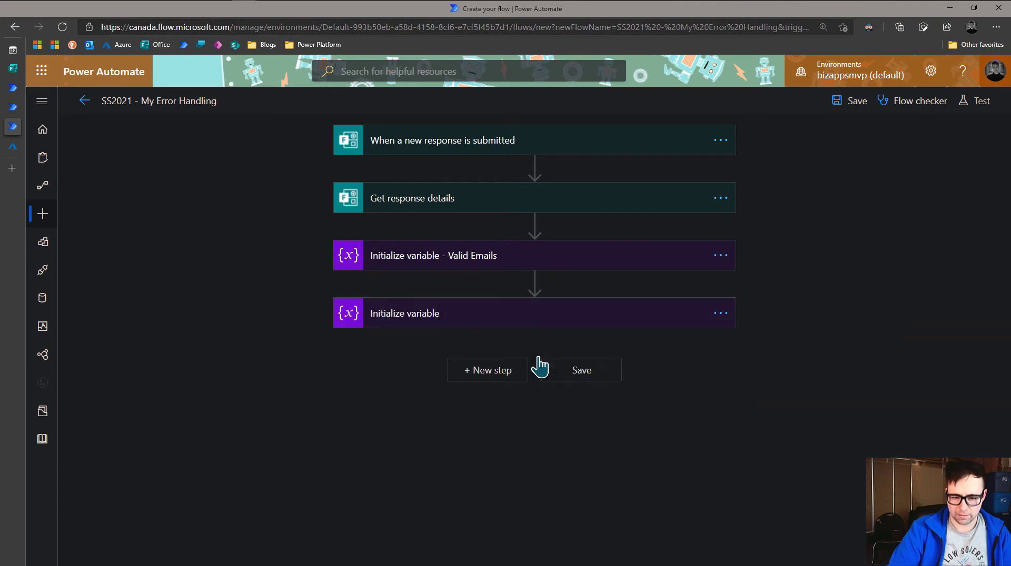
Step: Rename the second Initialize variable action as "Initialize variable - Invalid Emails"
left_click(720, 314)
left_click(761, 337)
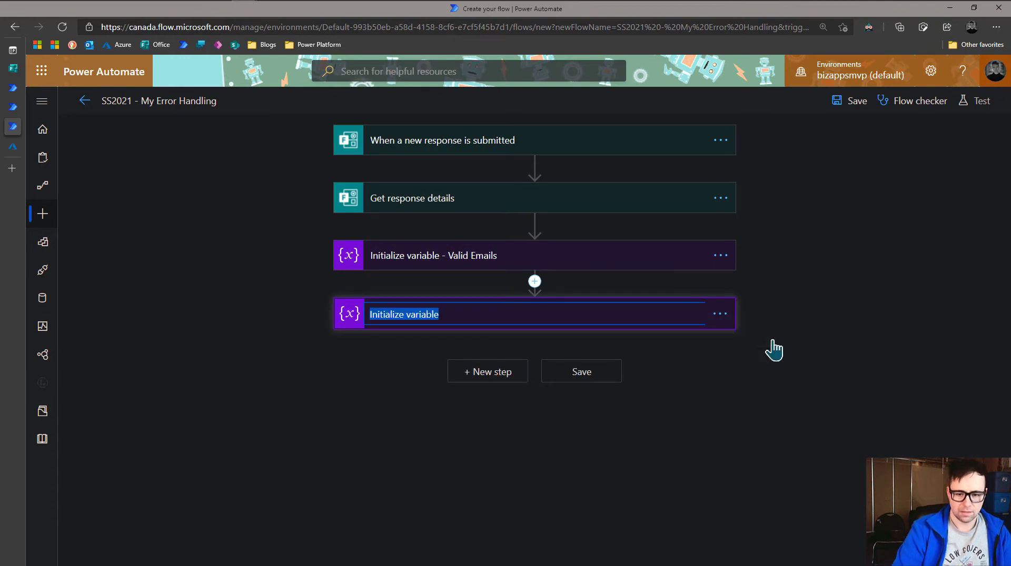
key("End")
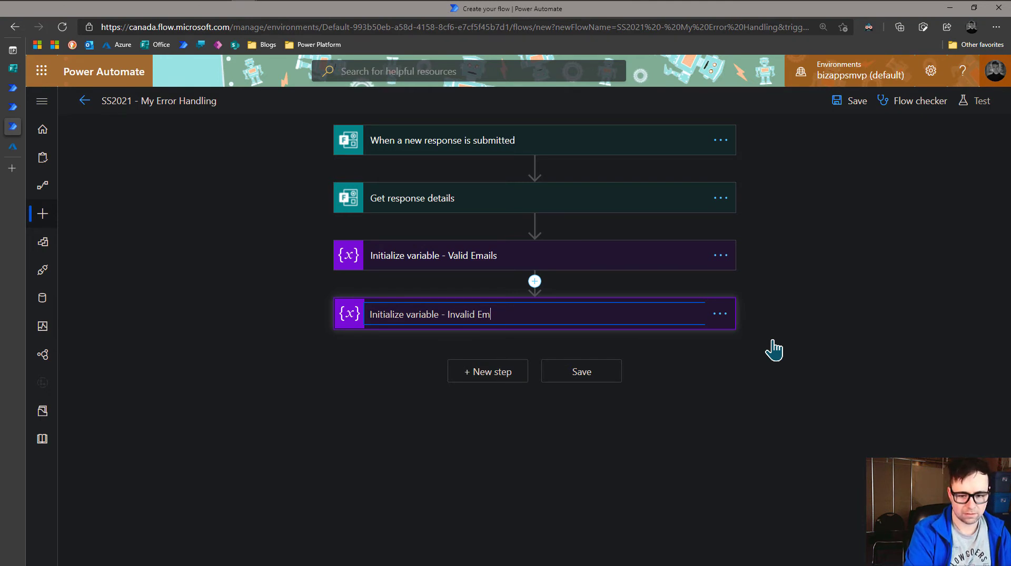
type("- Invalid Emails")
key("Return")
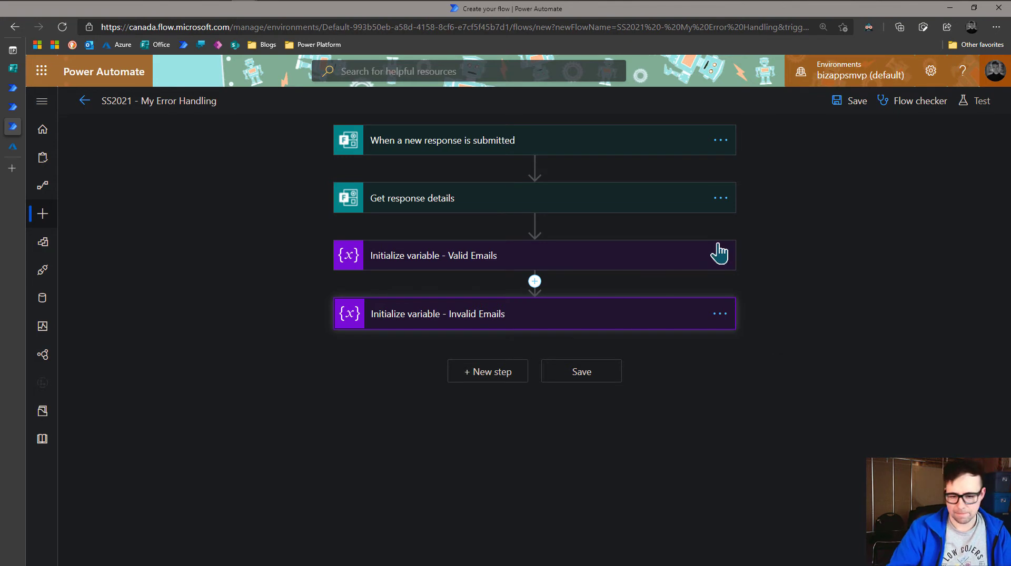
Step: Name the variable in Initialize variable - Invalid Emails "Invalid" and set its type to Array, leaving the initial value empty
left_click(635, 320)
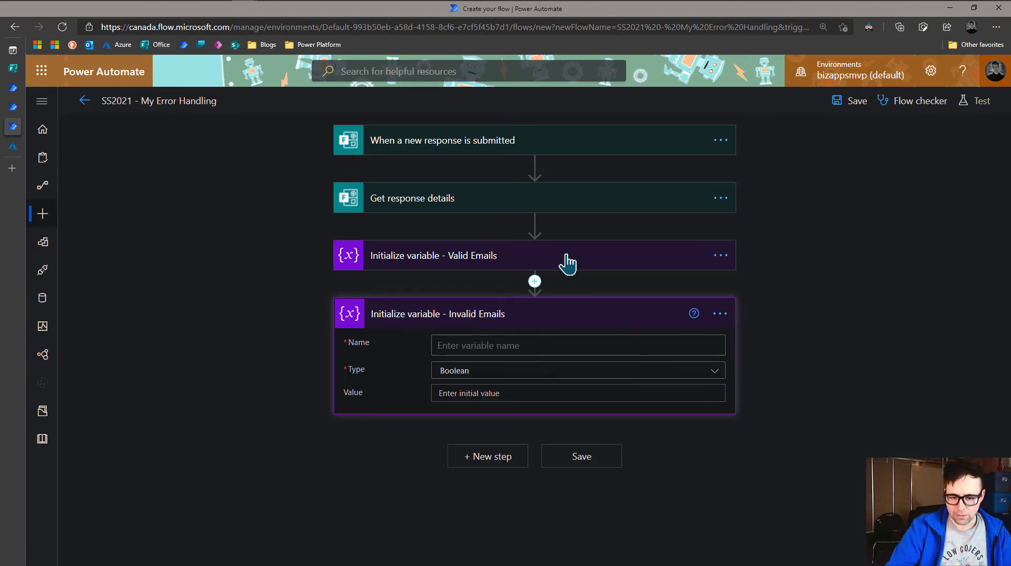
left_click(570, 262)
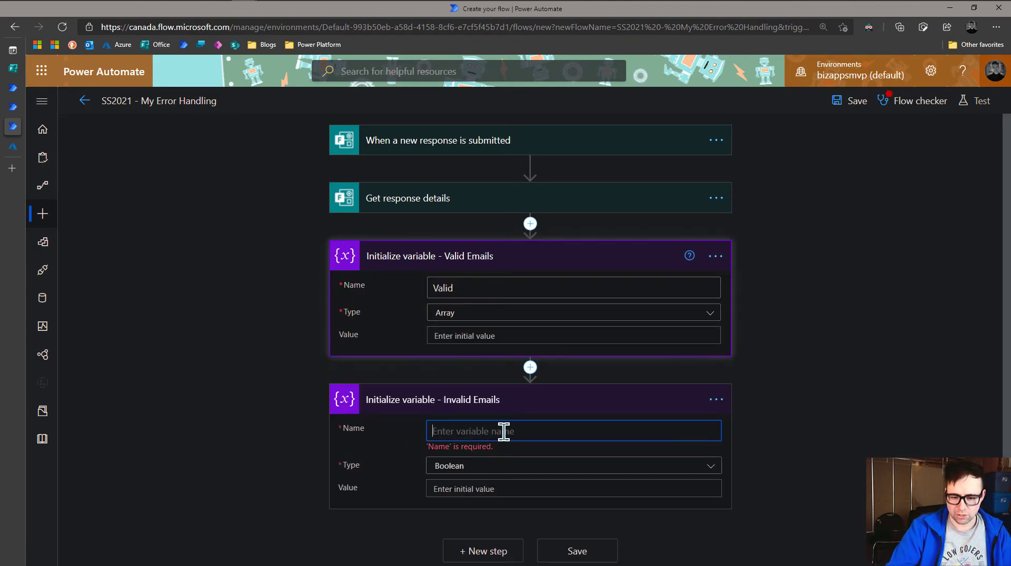
type("Invalid")
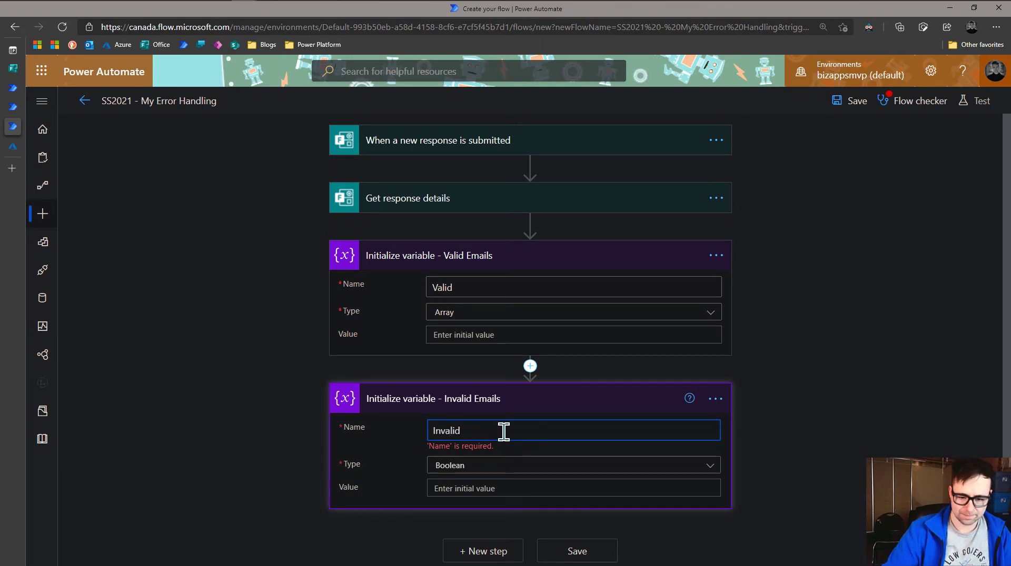
left_click(467, 470)
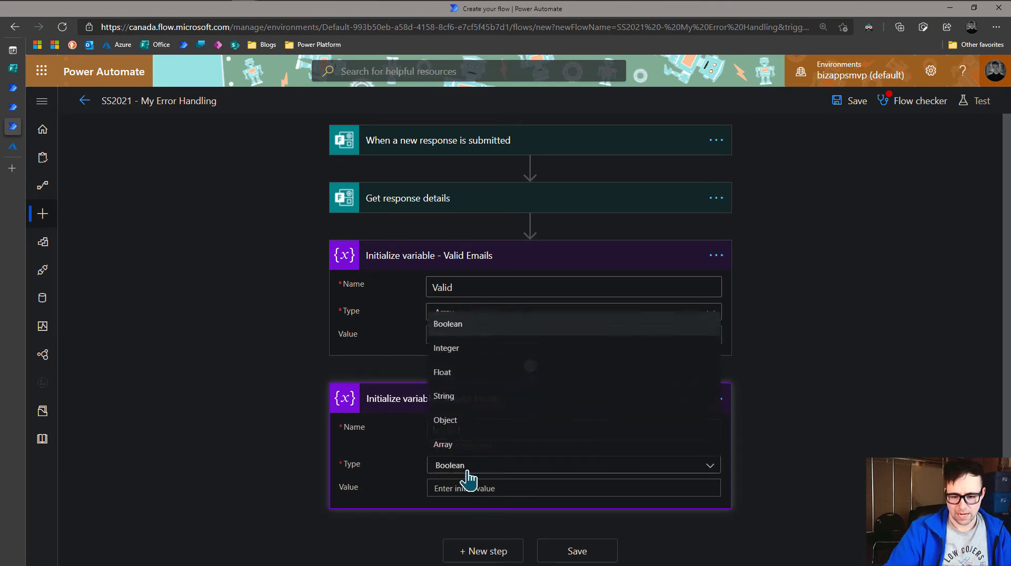
left_click(451, 435)
left_click(929, 409)
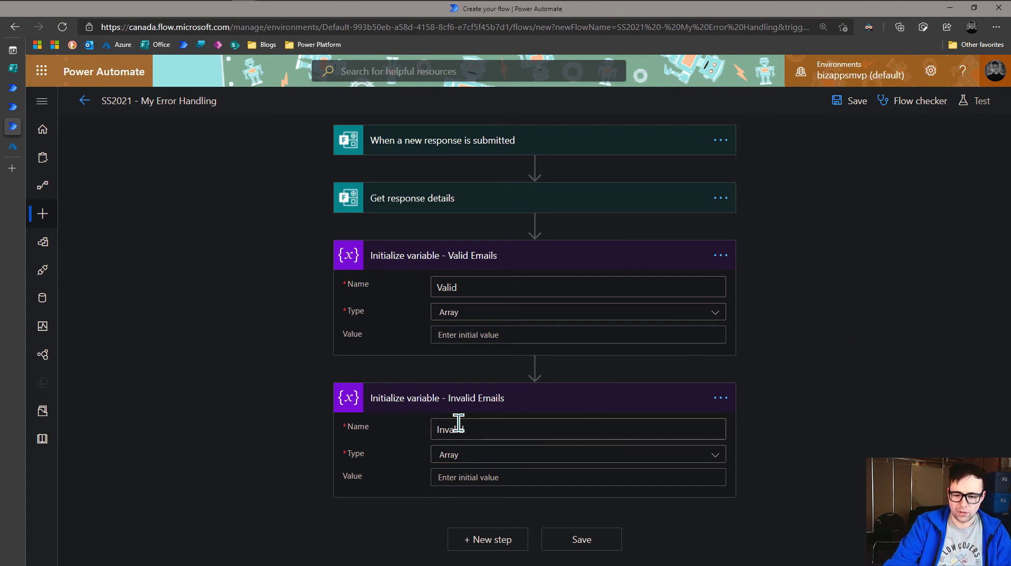
Step: Collapse both variable actions, add Scope - Try from the flow clipboard after Initialize variable - Invalid Emails, and expand the scope
left_click(491, 404)
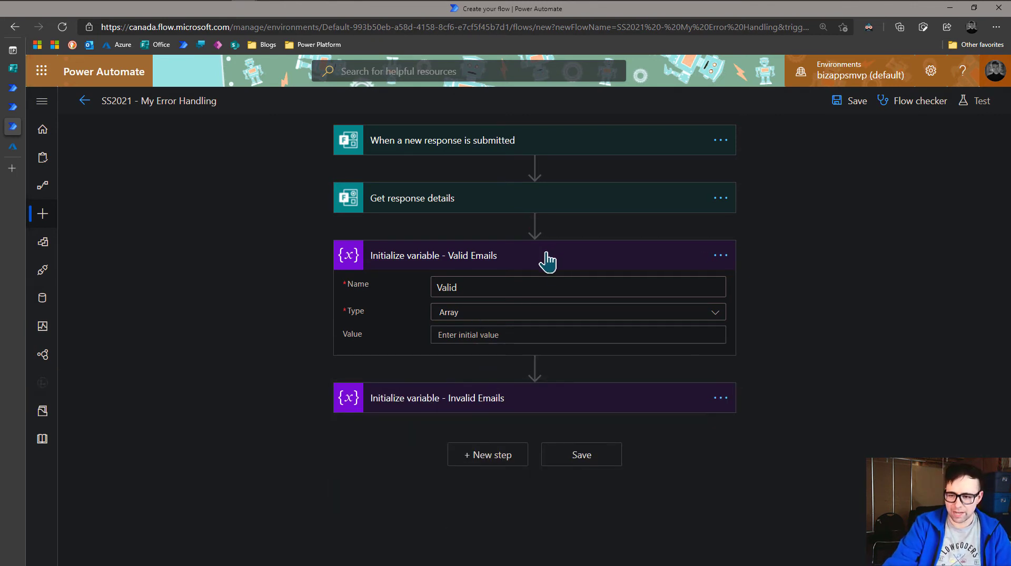
left_click(542, 259)
left_click(488, 375)
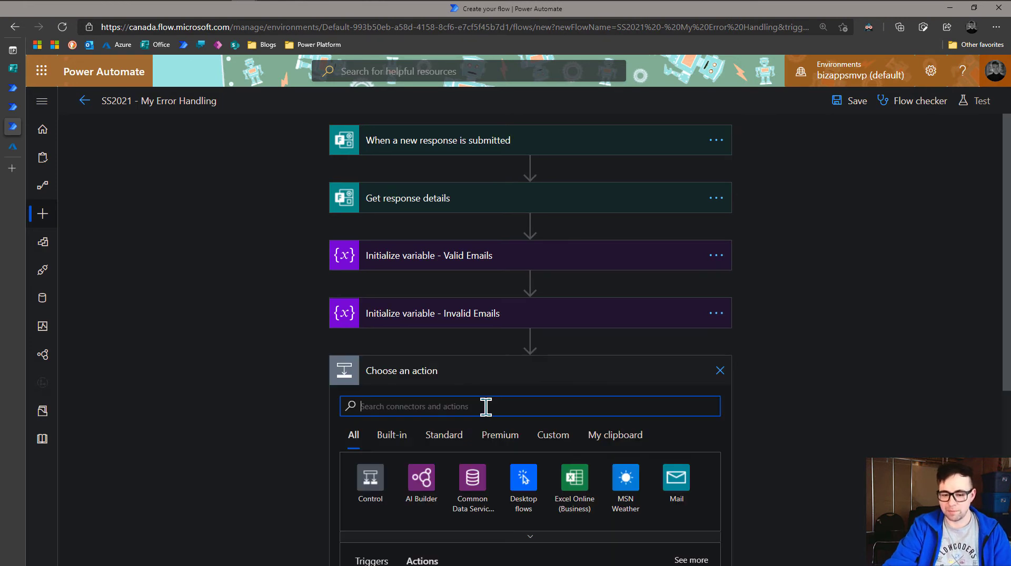
left_click(615, 441)
left_click(410, 496)
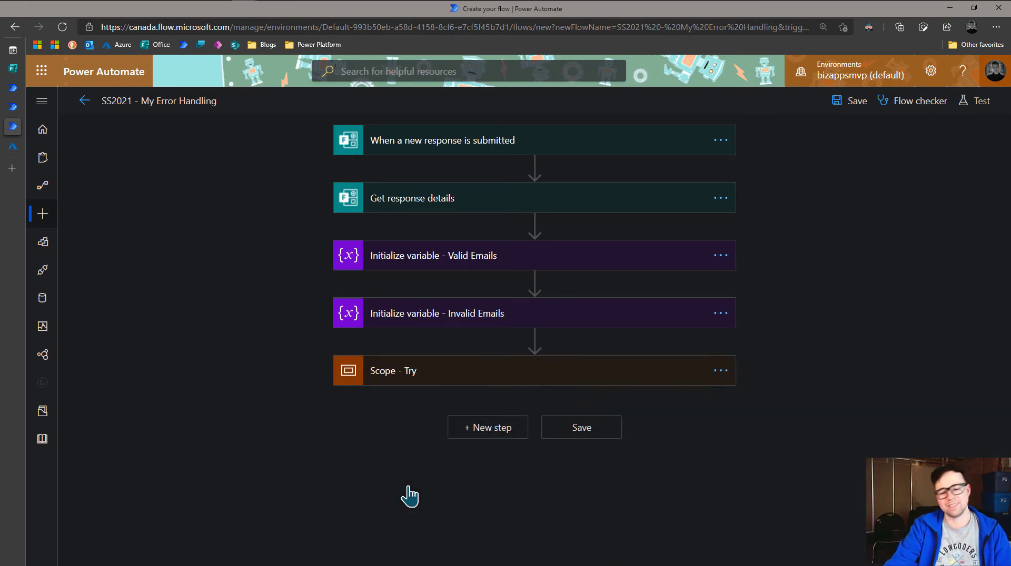
left_click(537, 374)
Step: Try to move the Initialize variable - Invalid Emails action into Scope - Try
left_click_drag(526, 322, 535, 421)
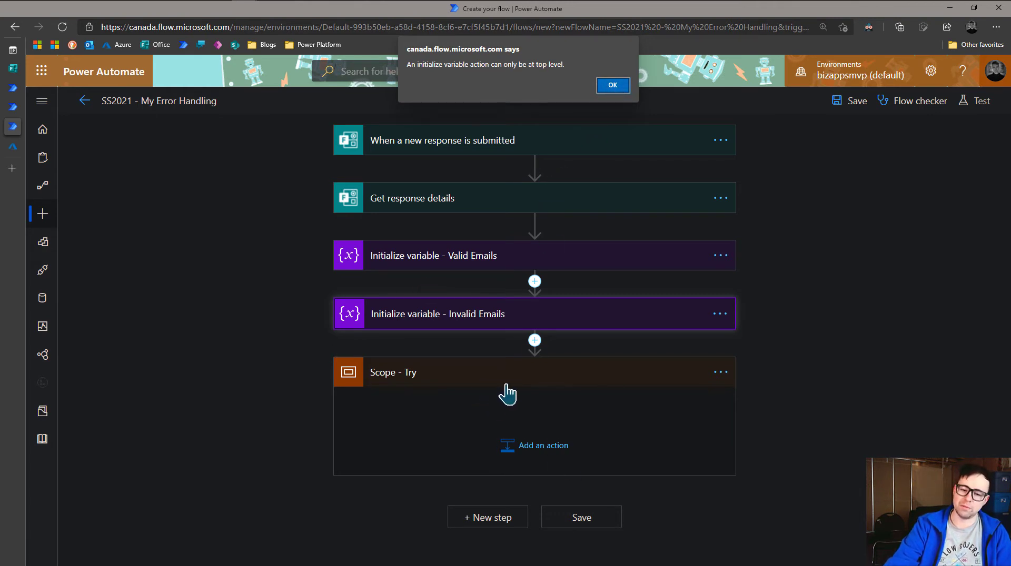
left_click(610, 89)
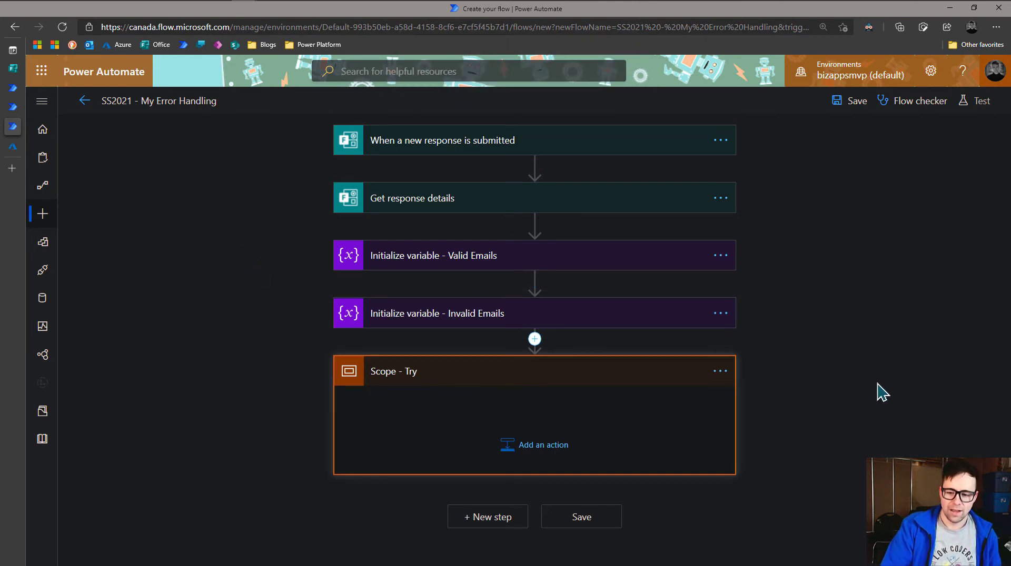
Step: Add a Data Operation Compose action inside Scope - Try
left_click(536, 448)
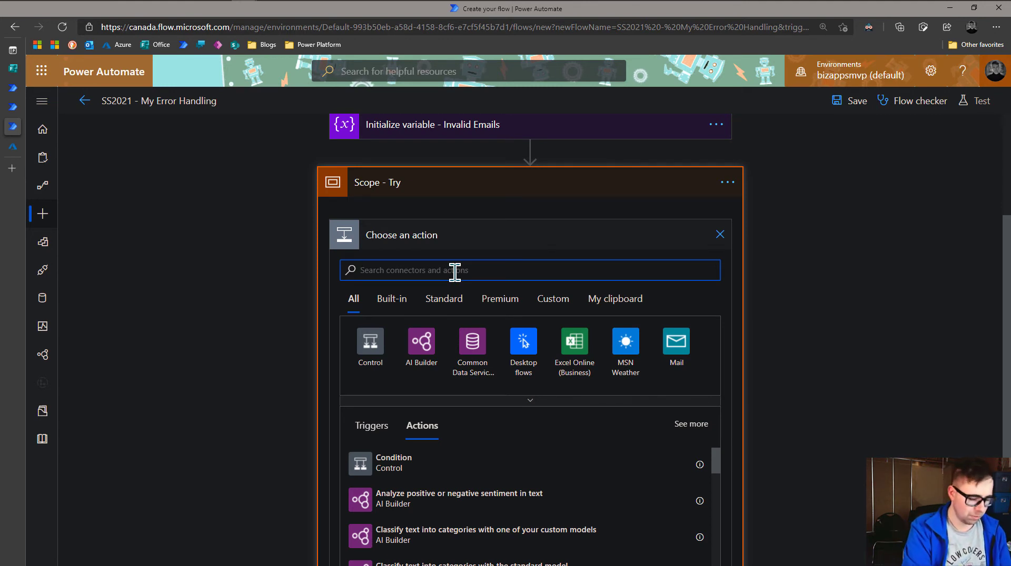
type("compose")
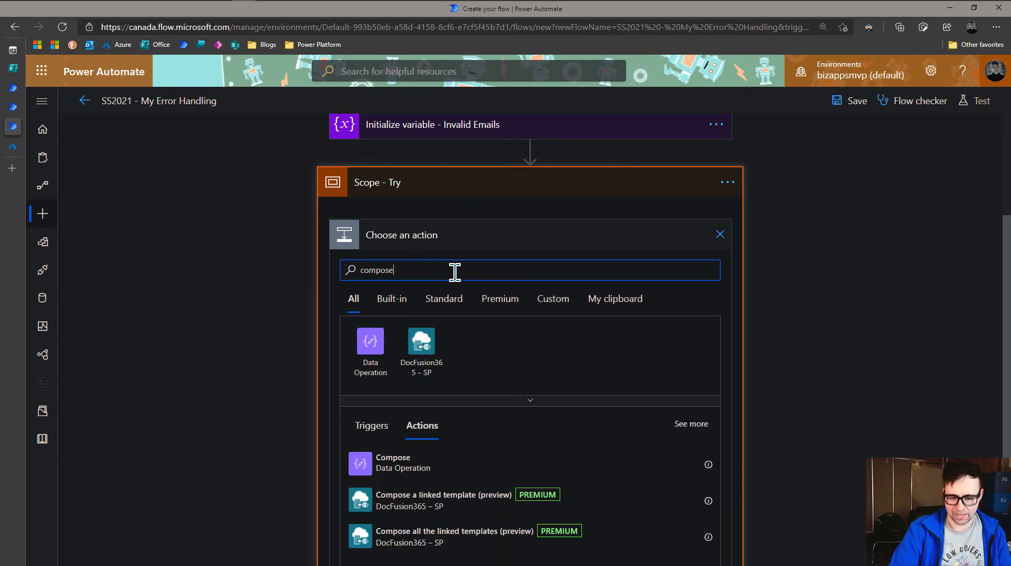
left_click(371, 358)
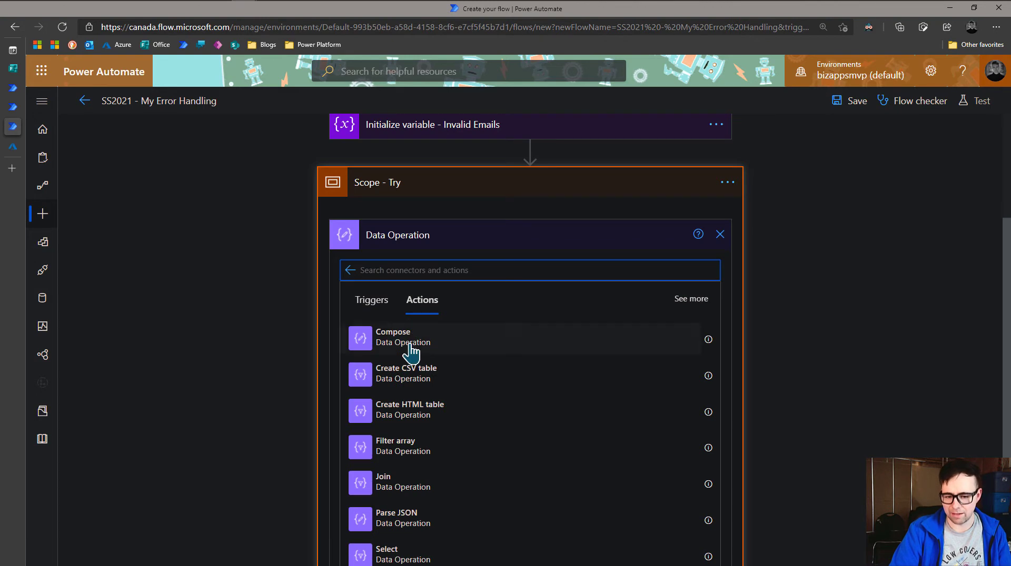
left_click(410, 343)
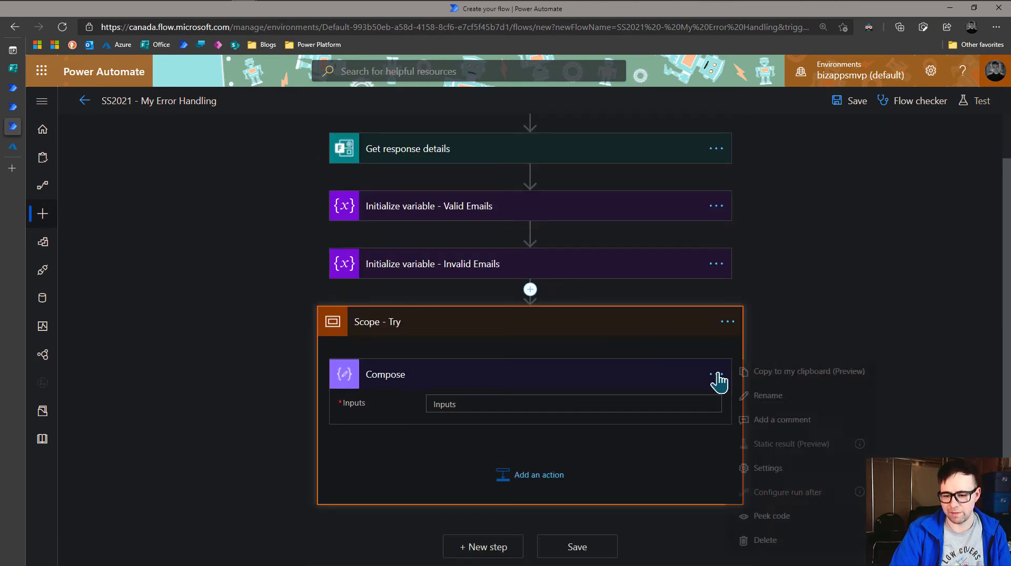
Step: Rename the Compose action as "Compose - Split emails"
left_click(715, 374)
left_click(774, 396)
key("End")
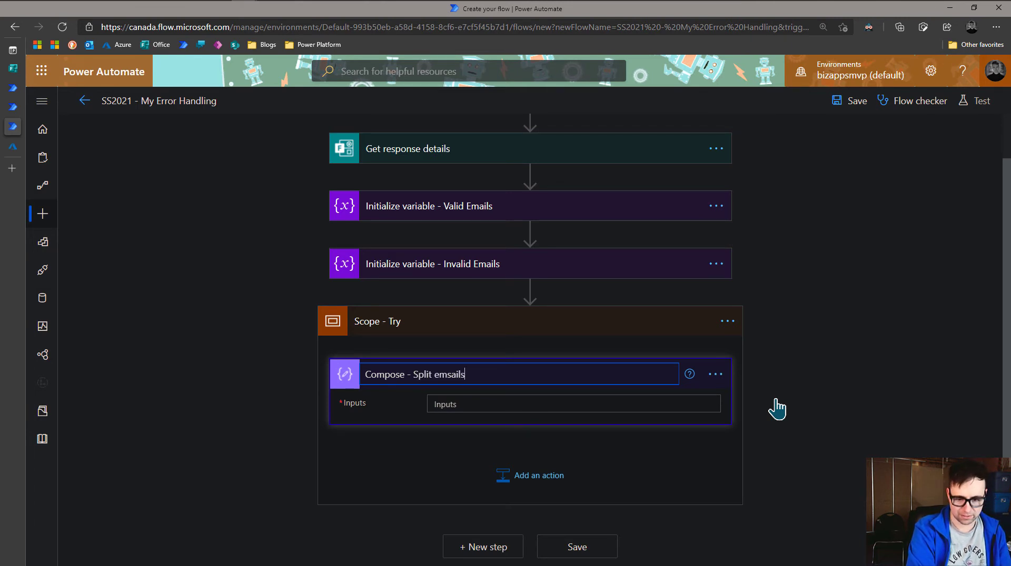
key("Return")
Step: Set the inputs of Compose - Split emails to a split() expression on the email address(s) answer from Get response details, with ';' as separator
left_click(501, 404)
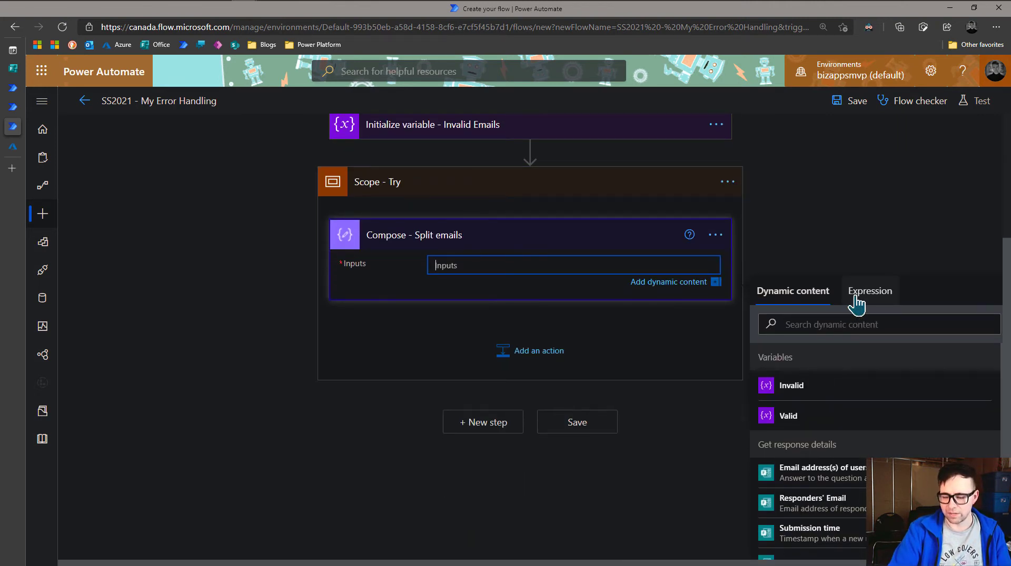
left_click(856, 304)
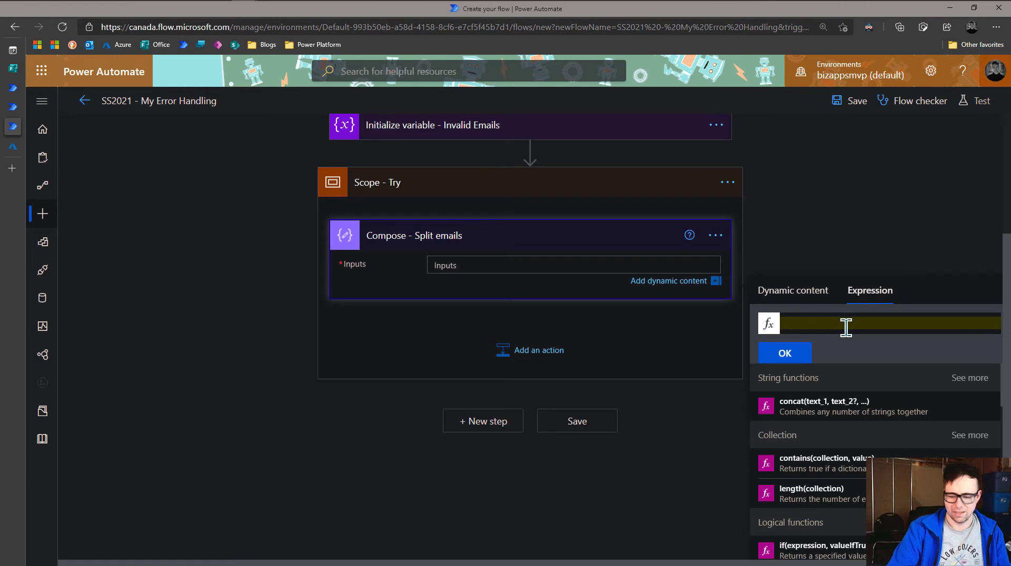
type("split")
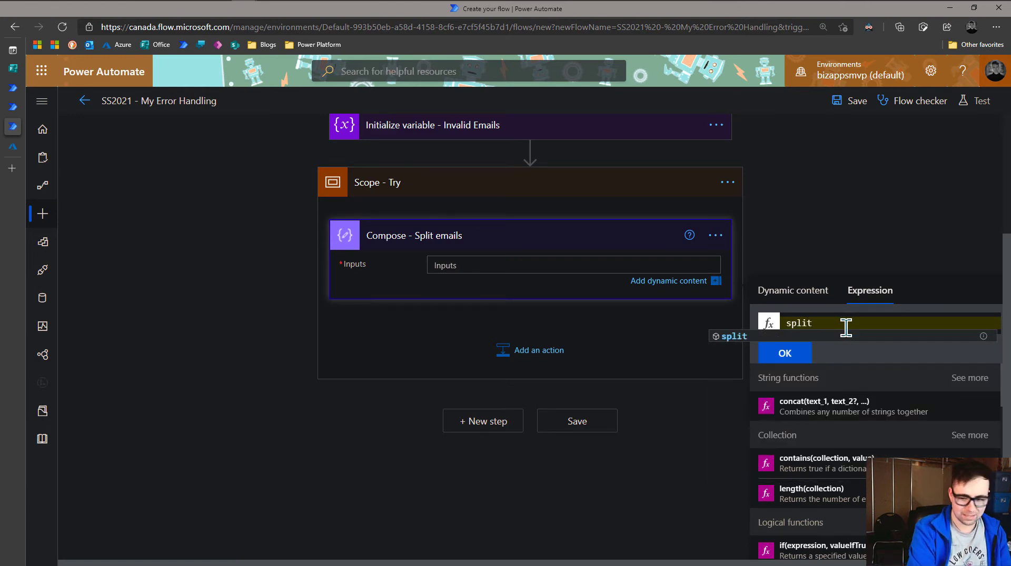
type("(")
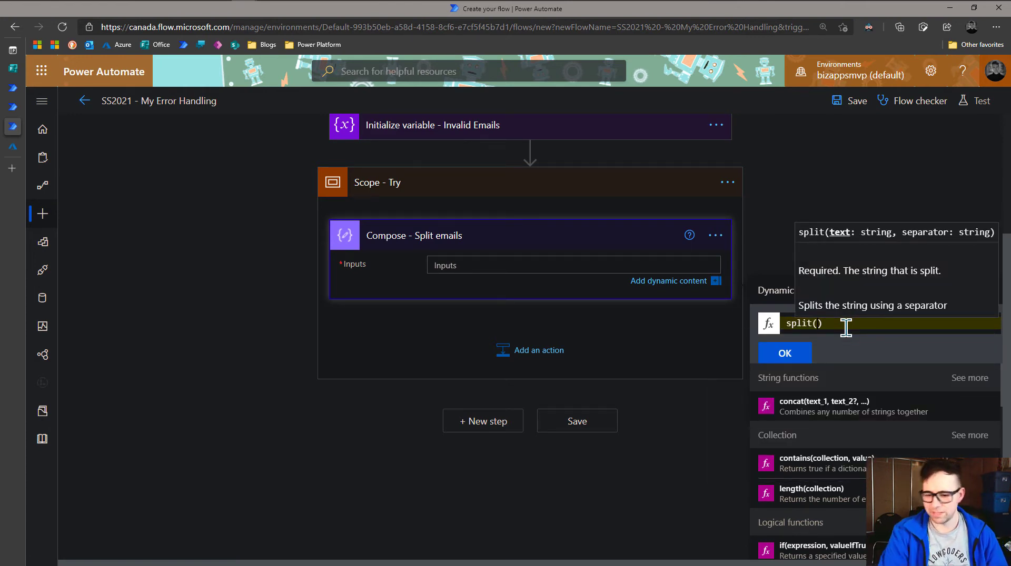
left_click(775, 291)
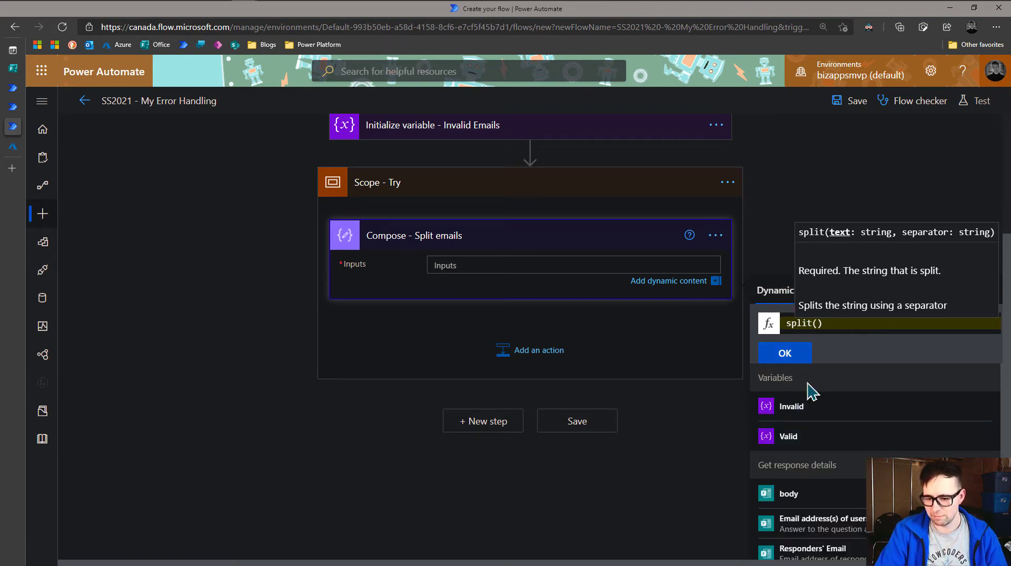
scroll(824, 462, "down", 2)
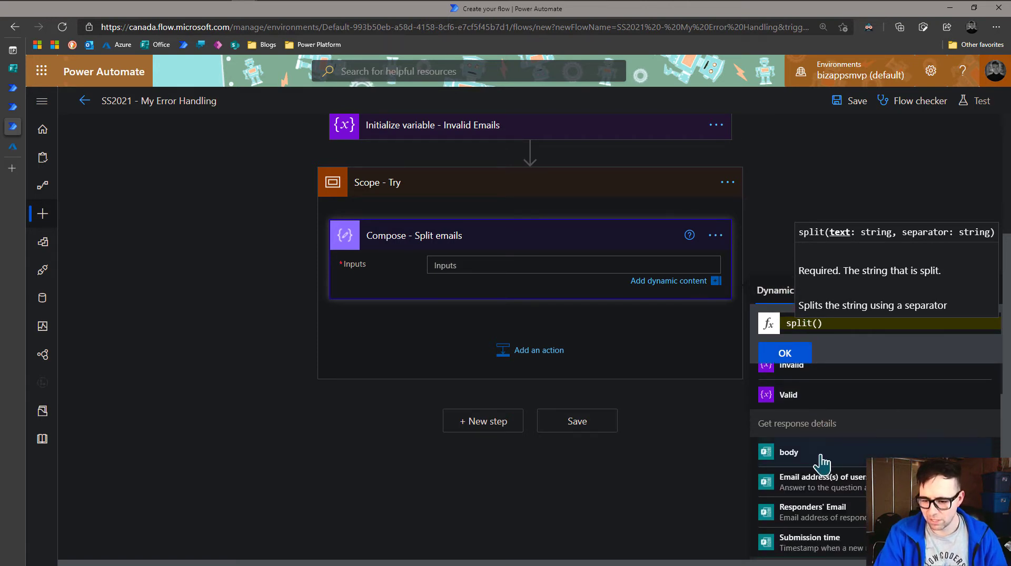
left_click(841, 478)
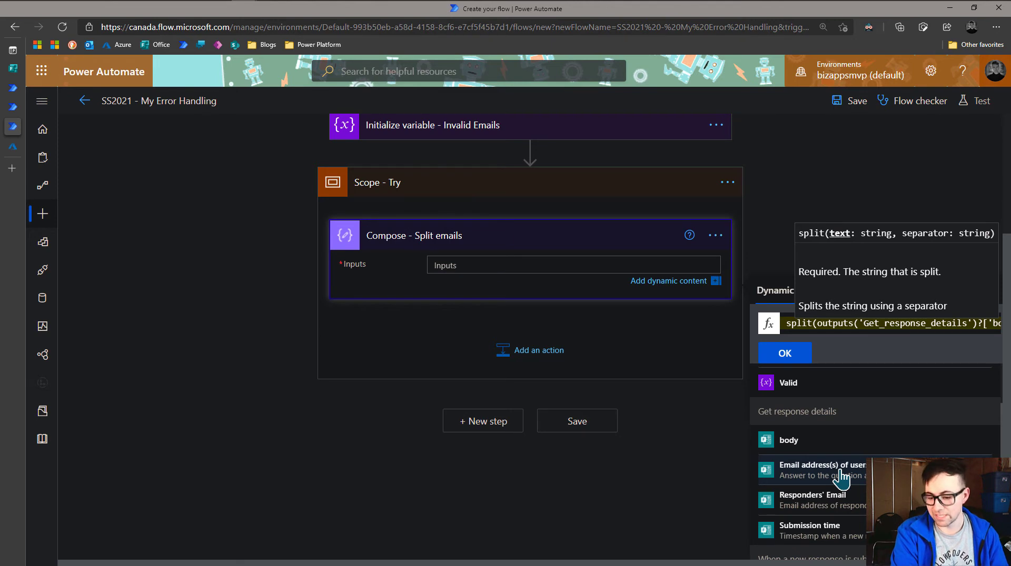
key("End")
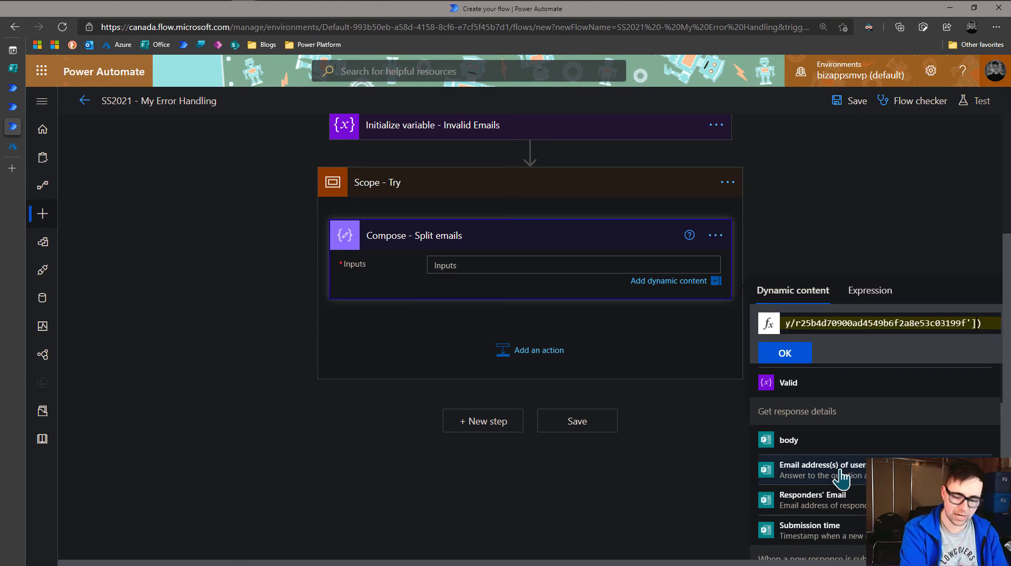
type(",")
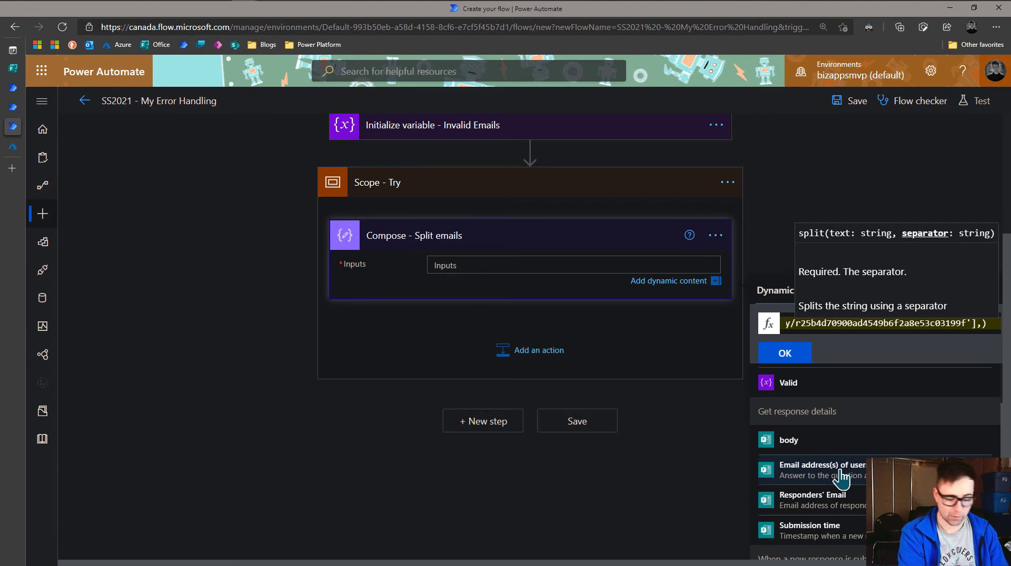
type("'")
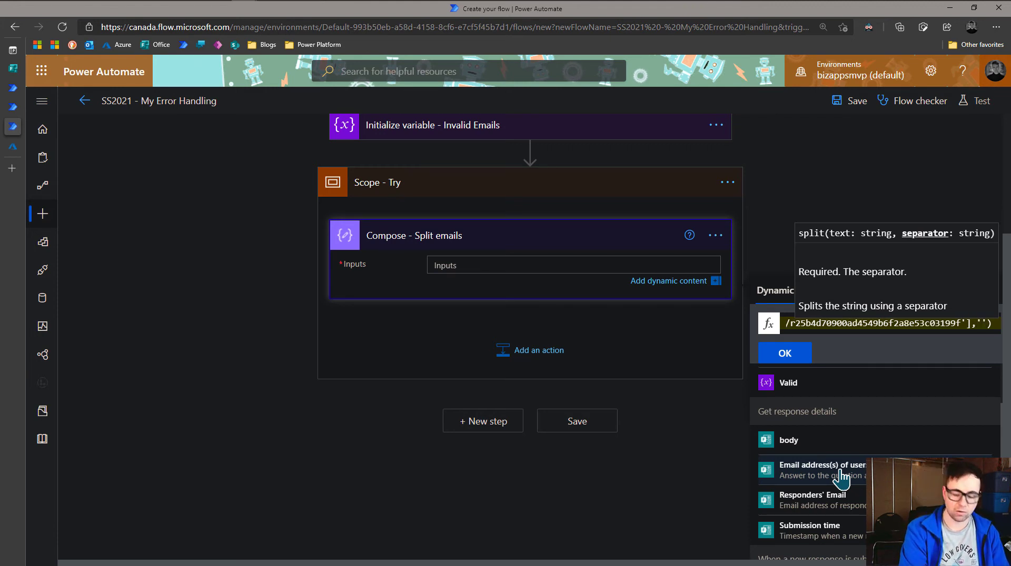
type(";")
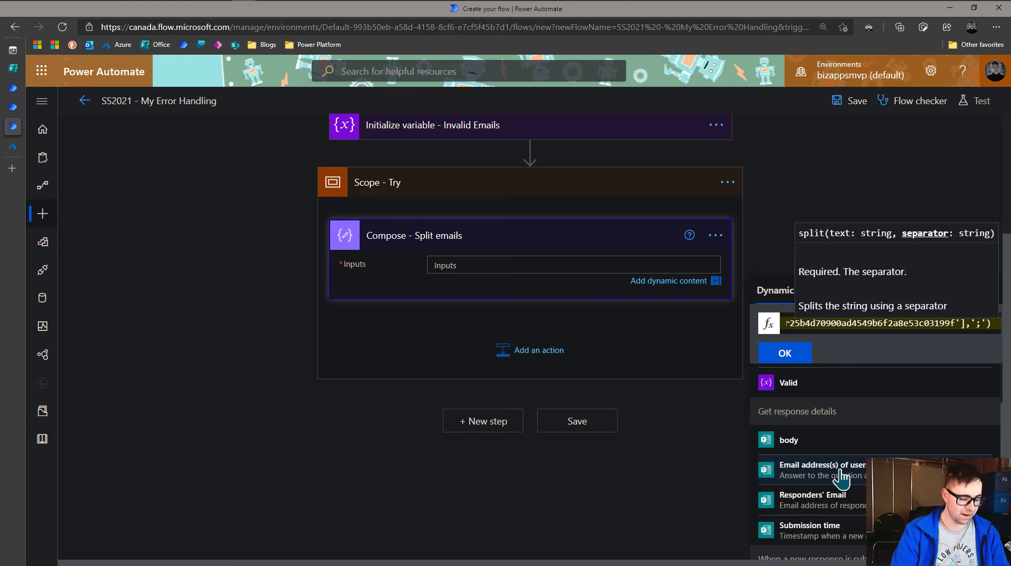
left_click(782, 355)
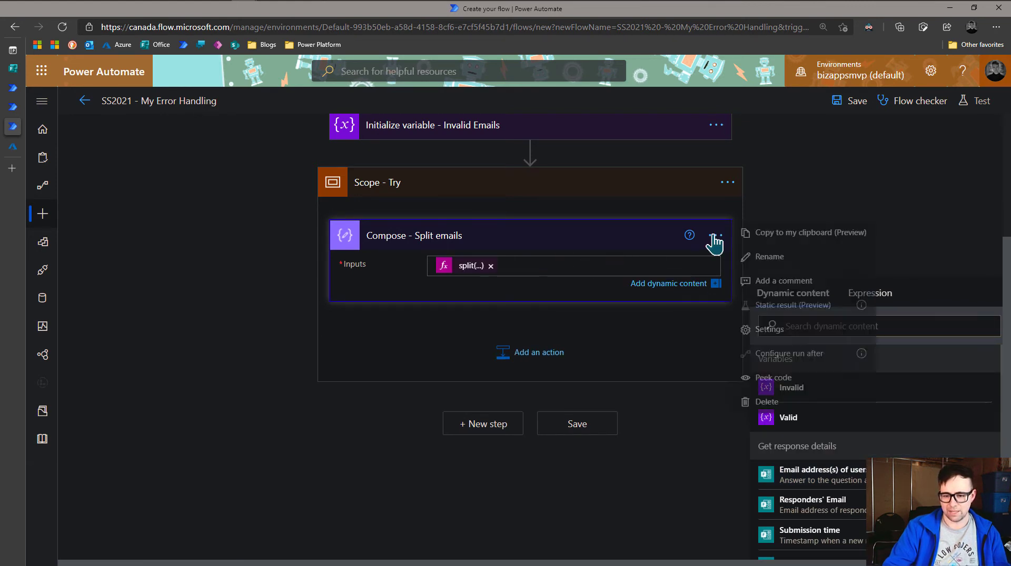
Step: Add a comment to Compose - Split emails containing its expression, split(outputs('Get_response_details')?['body/r25b4d70900ad4549b6f2a8e53c03199f'],';')
left_click(715, 243)
left_click(715, 372)
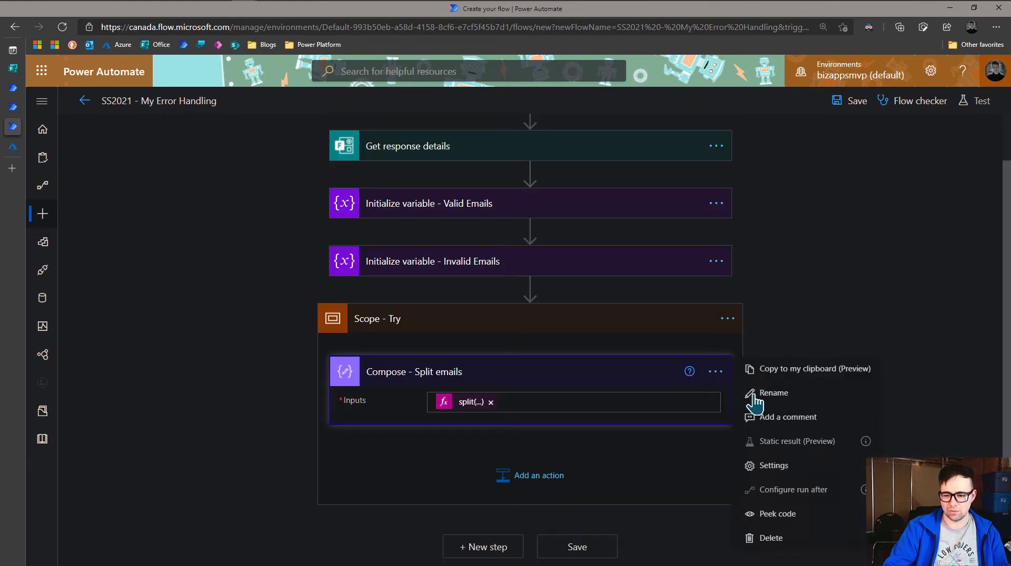
left_click(789, 427)
type("split(outputs('Get_response_details')?['body/r25b4d70900ad4549b6f2a8e53c03199f'],';')")
key("Return")
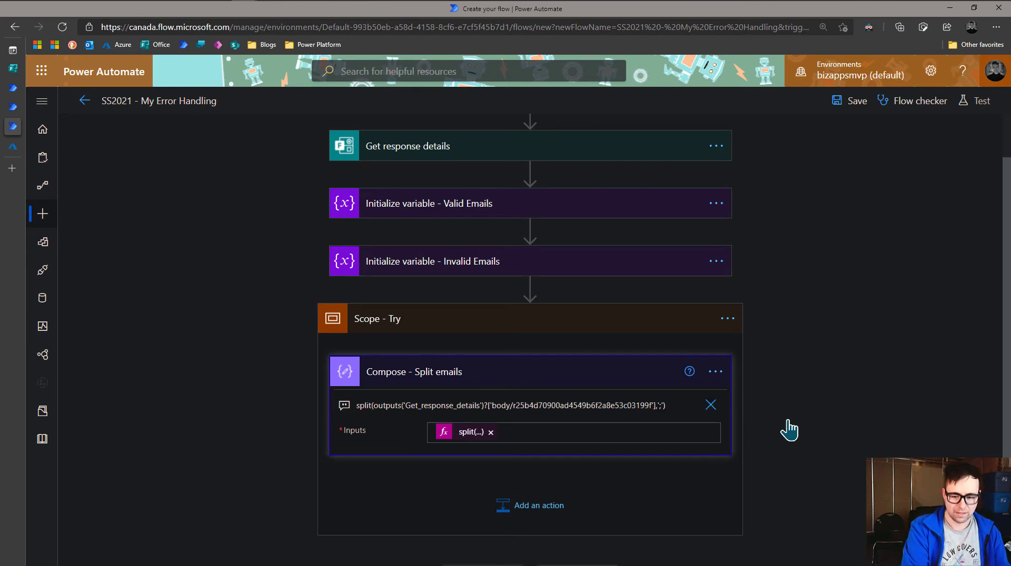
left_click(784, 429)
left_click_drag(444, 401, 602, 402)
left_click(604, 402)
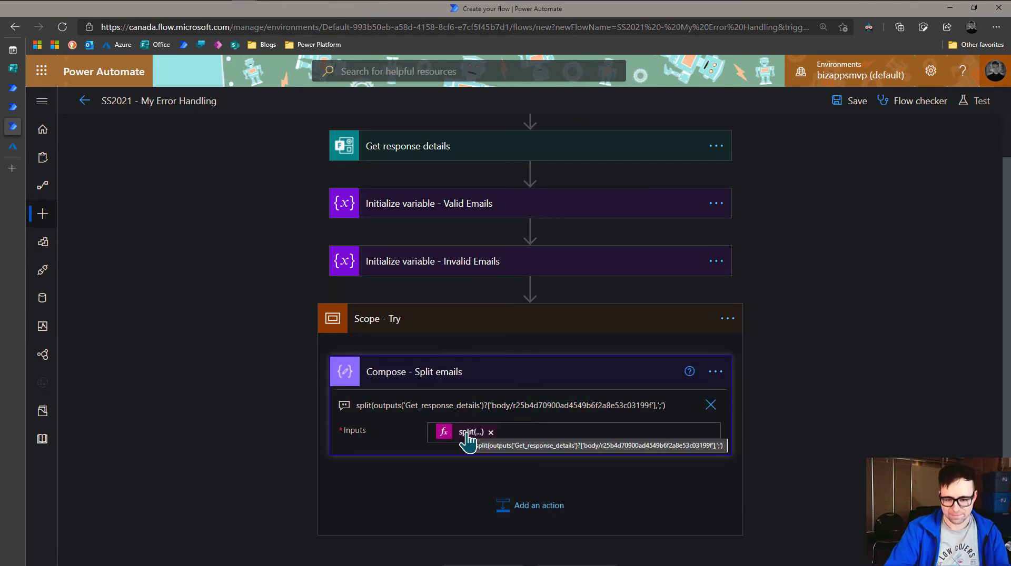
left_click(767, 402)
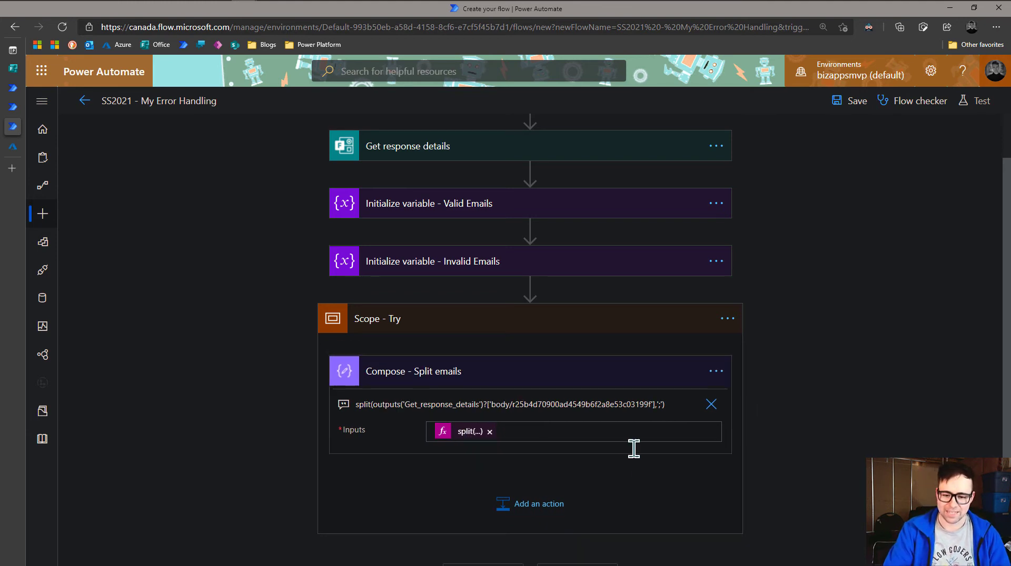
Step: Add an Apply to each control inside Scope - Try that loops over the Outputs of Compose - Split emails
left_click(559, 508)
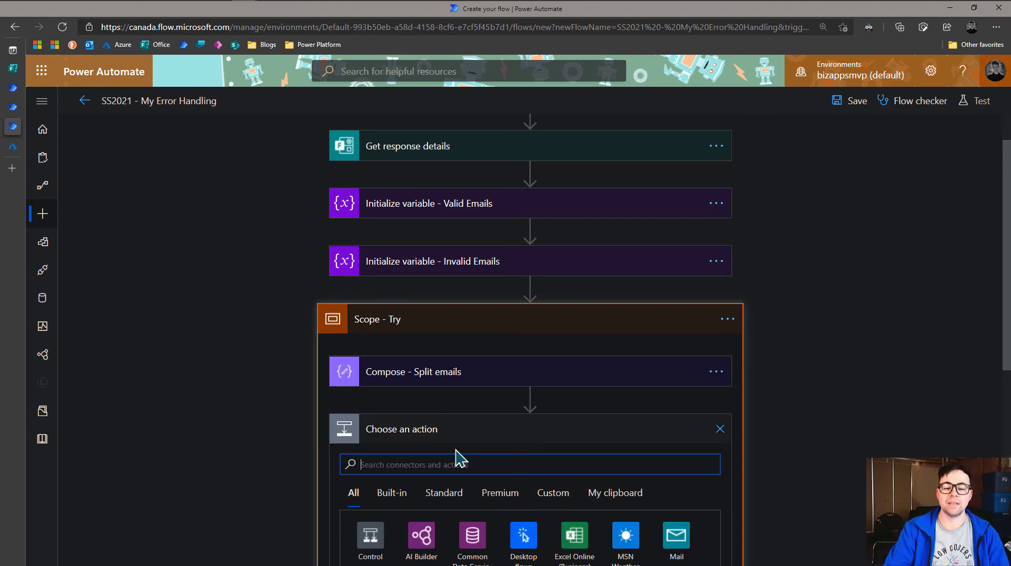
left_click(368, 340)
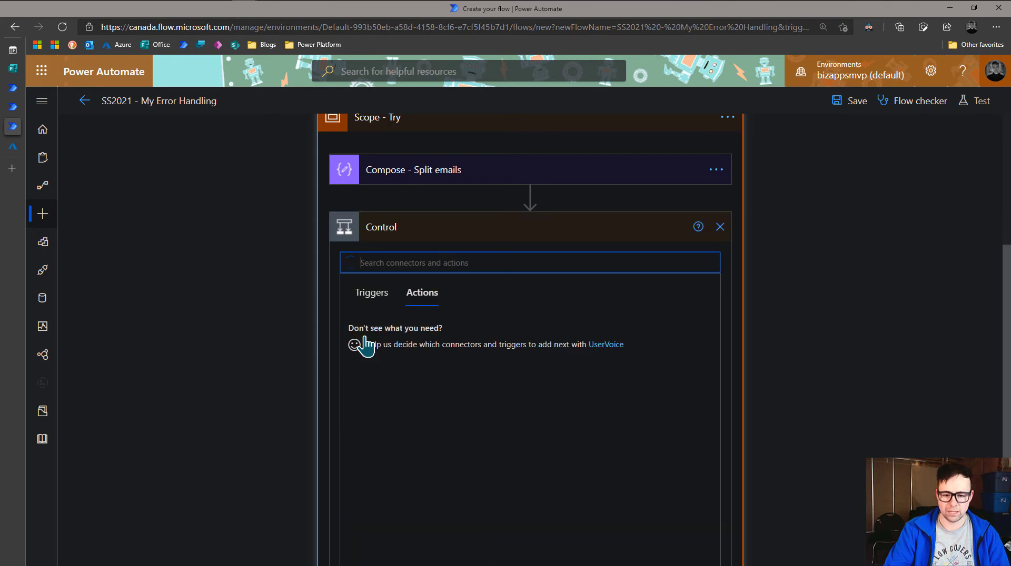
left_click(407, 371)
left_click(568, 328)
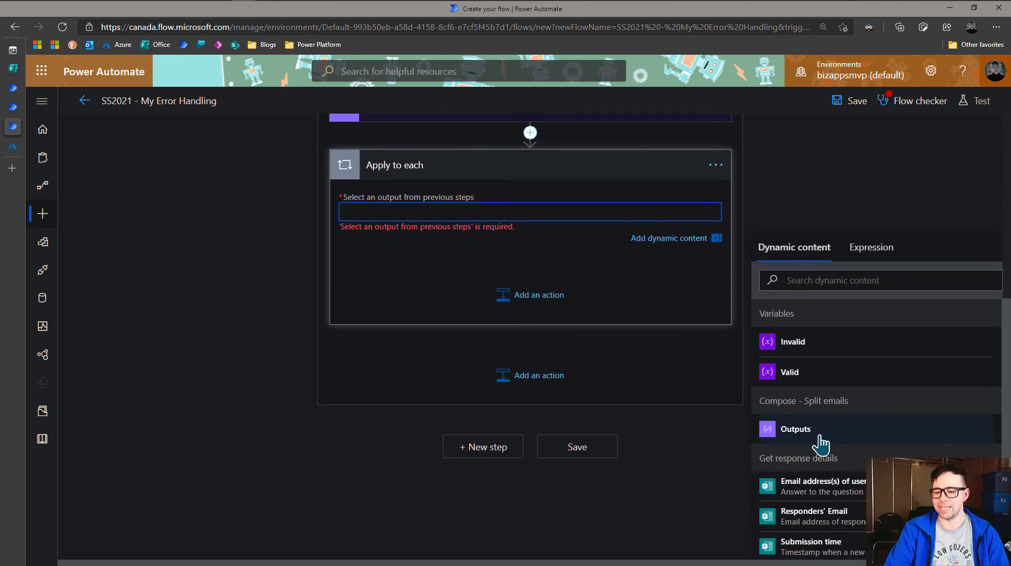
left_click(814, 437)
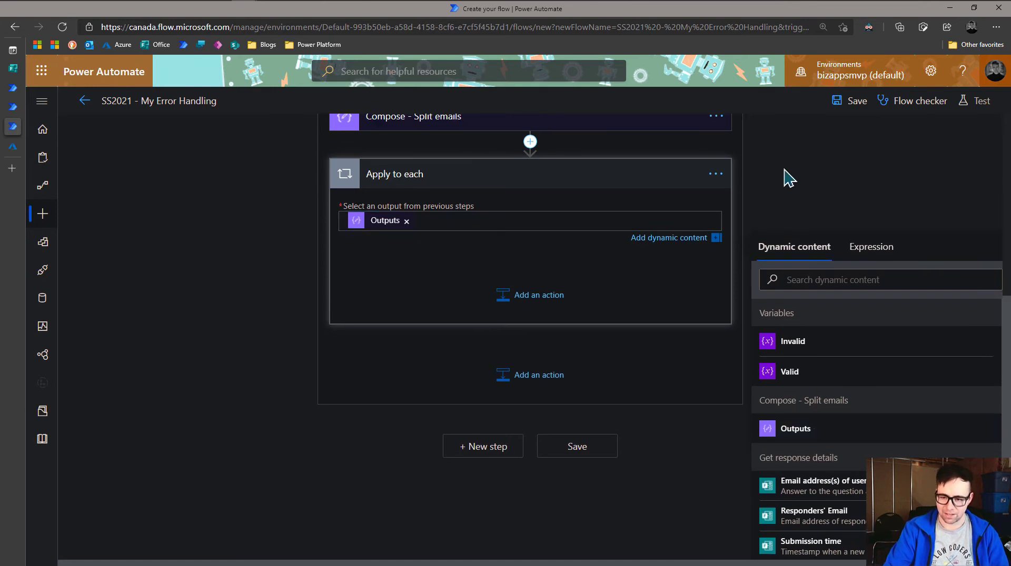
left_click(760, 227)
Step: Rename the Apply to each loop as "Apply to each Email"
left_click(716, 290)
left_click(780, 313)
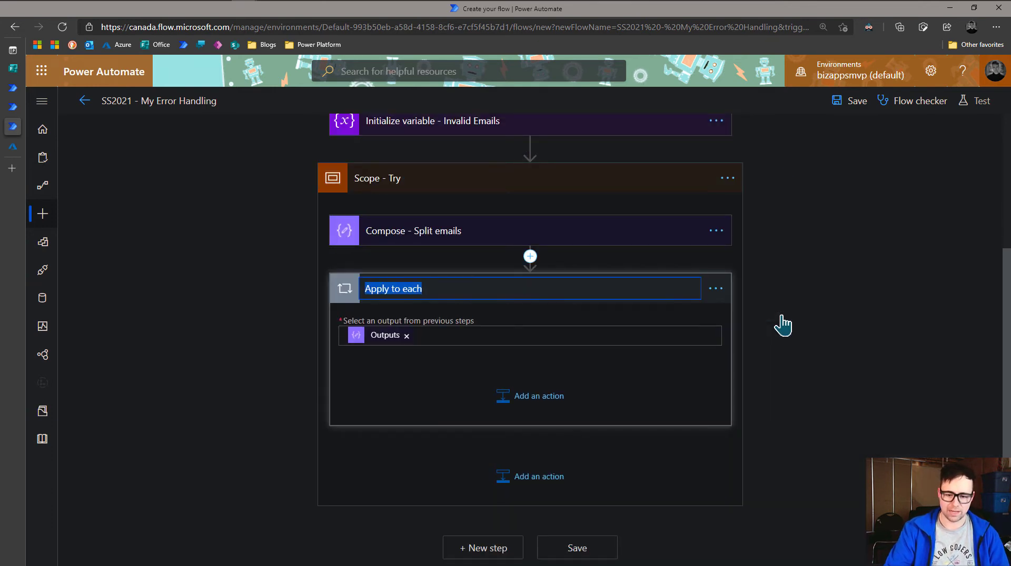
key("End")
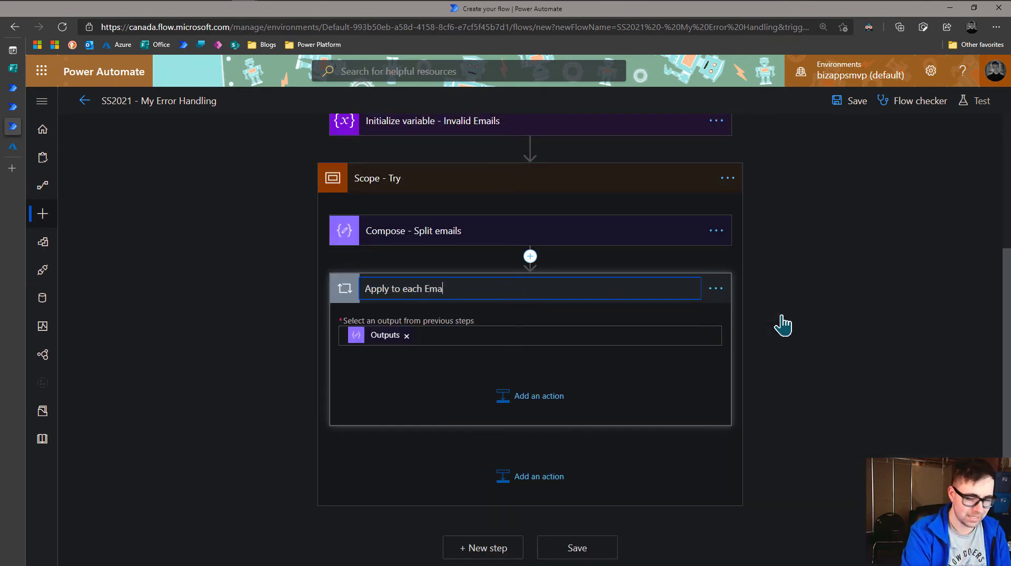
left_click(781, 316)
left_click(722, 292)
left_click(768, 316)
key("End")
key("BackSpace")
left_click(769, 322)
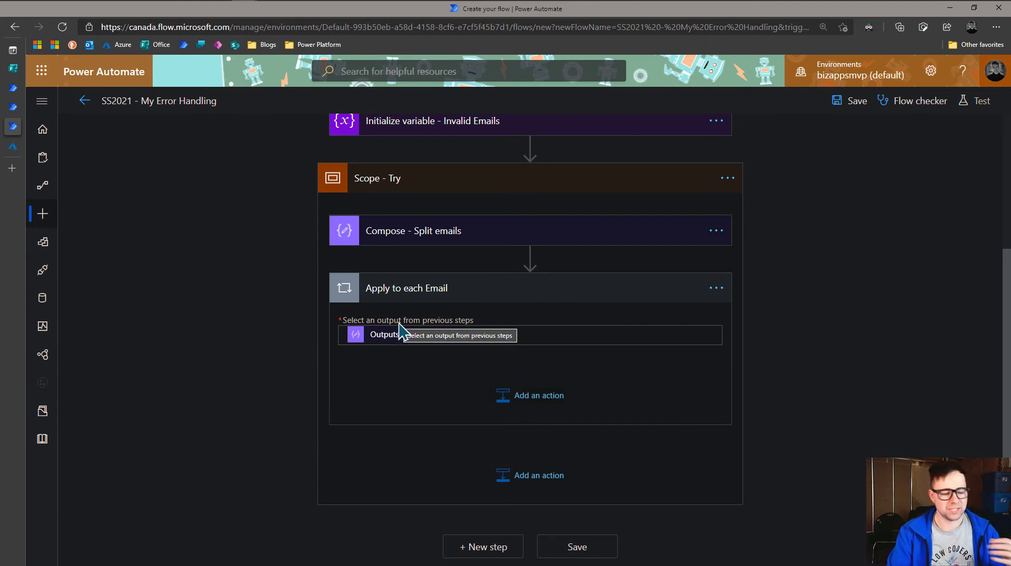
Step: Add the Office 365 Users action Get user profile (V2) inside Apply to each Email
left_click(530, 402)
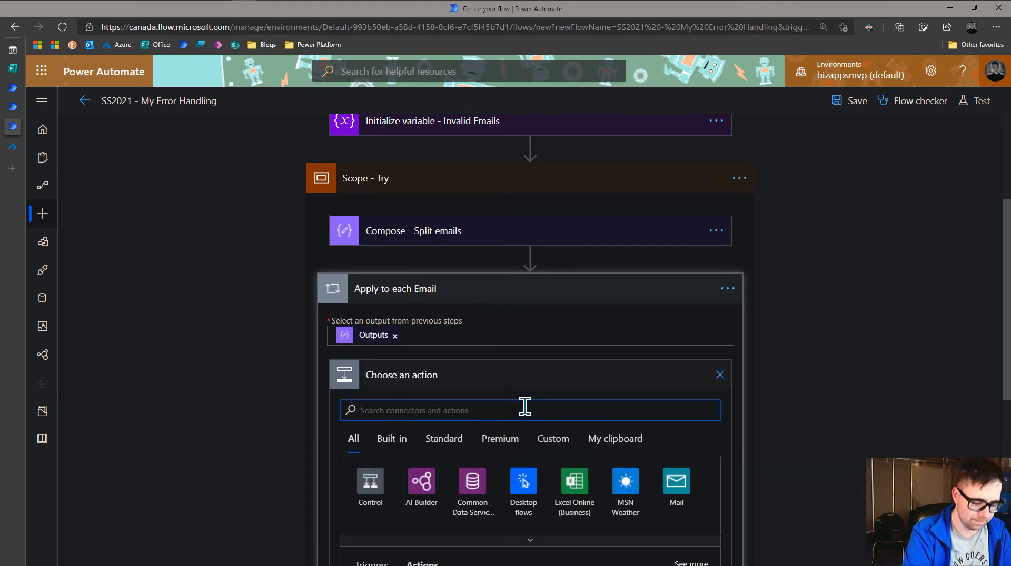
type("office")
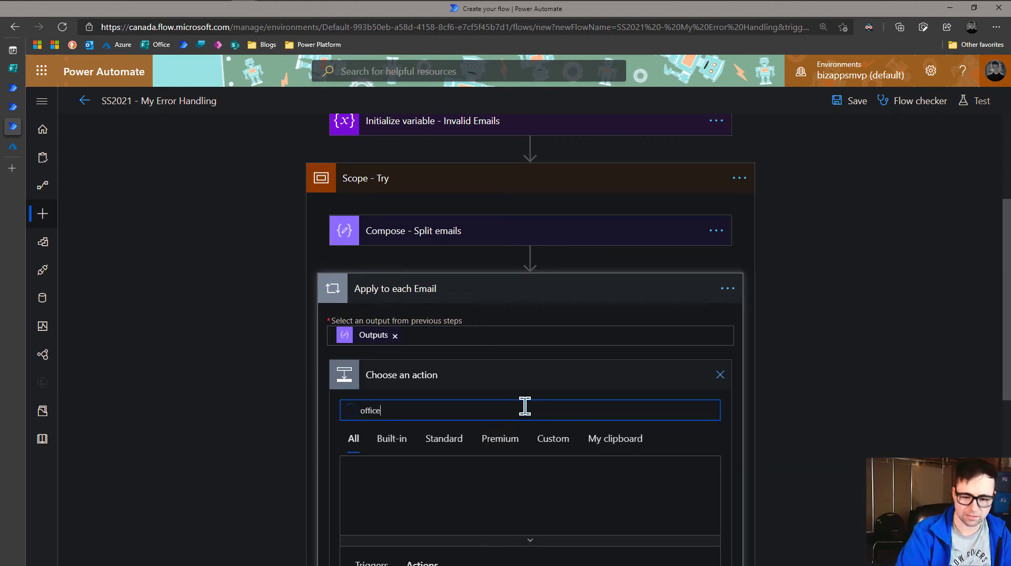
left_click(421, 494)
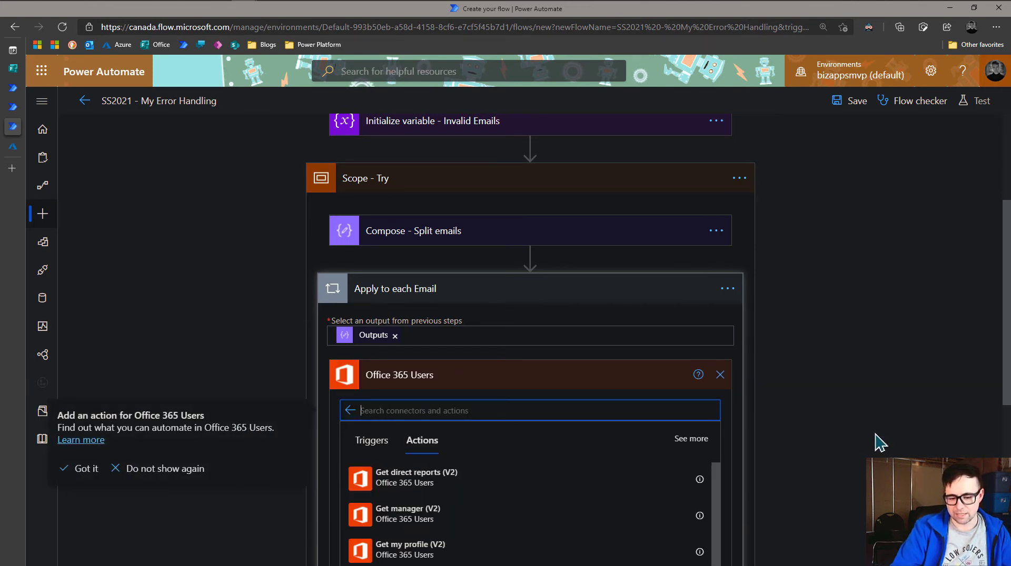
left_click(813, 446)
scroll(811, 444, "down", 4)
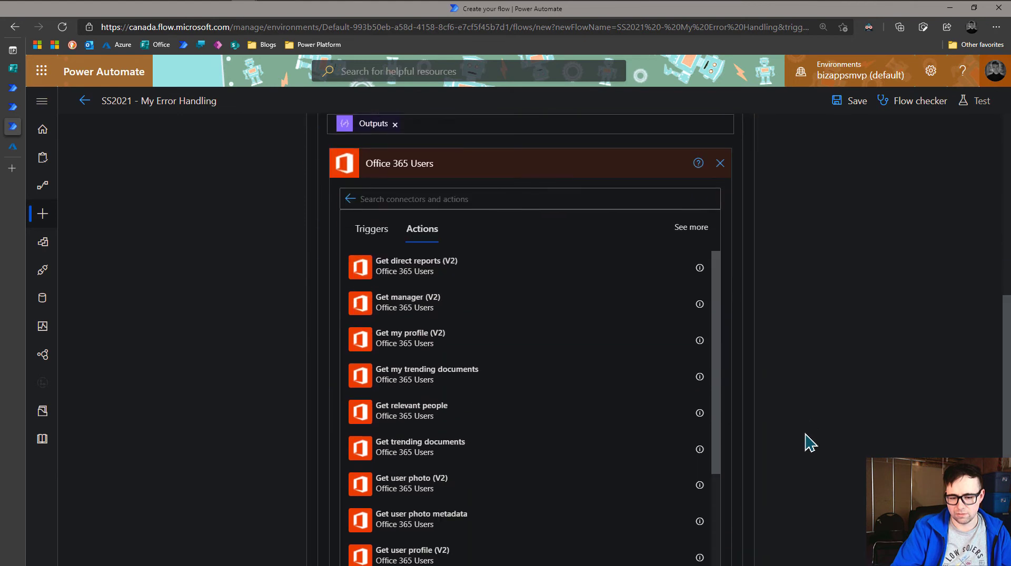
type("pro")
left_click(449, 363)
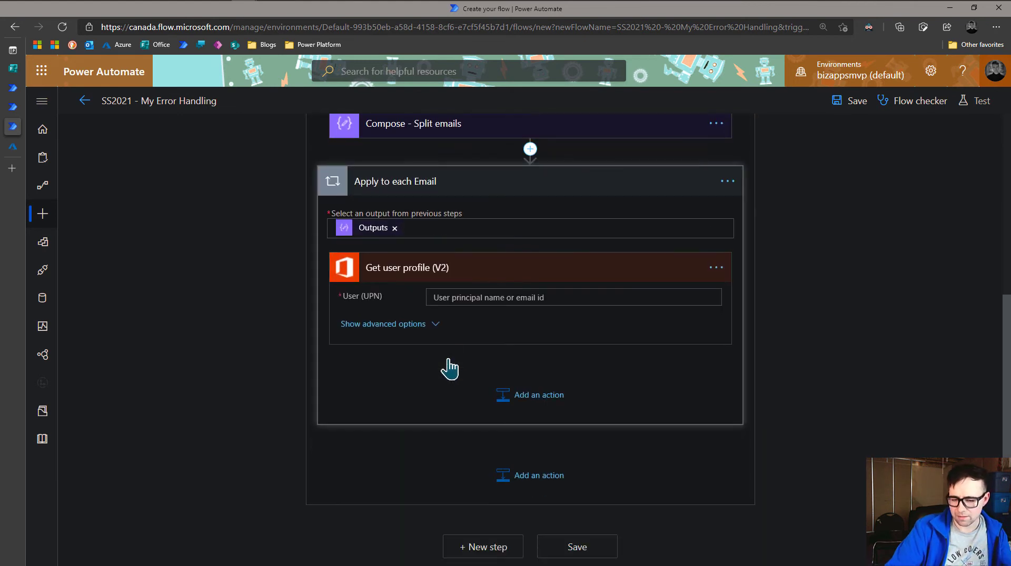
Step: Set the User (UPN) of Get user profile (V2) to the Current item of Apply to each Email
left_click(485, 296)
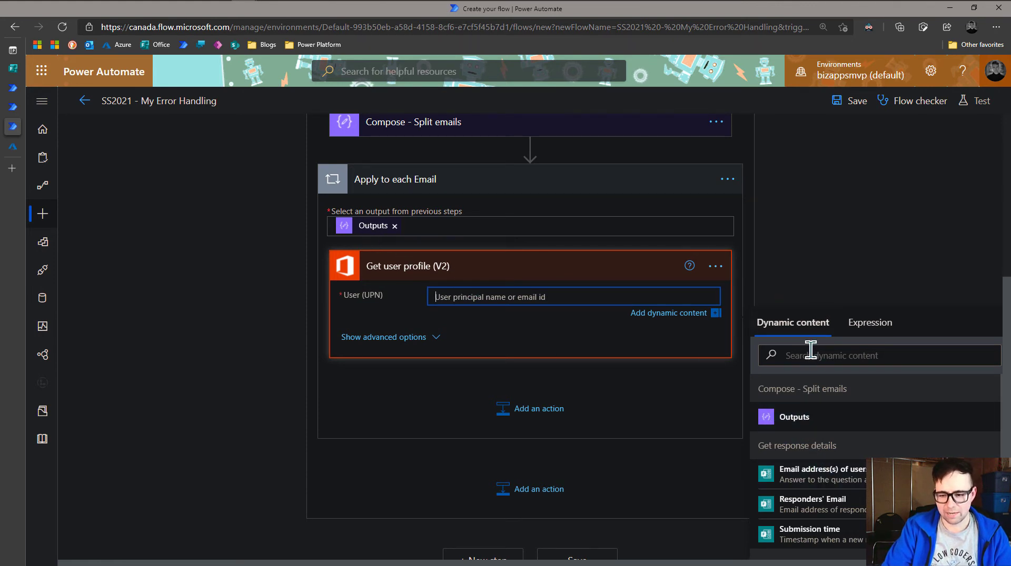
scroll(821, 316, "down", 5)
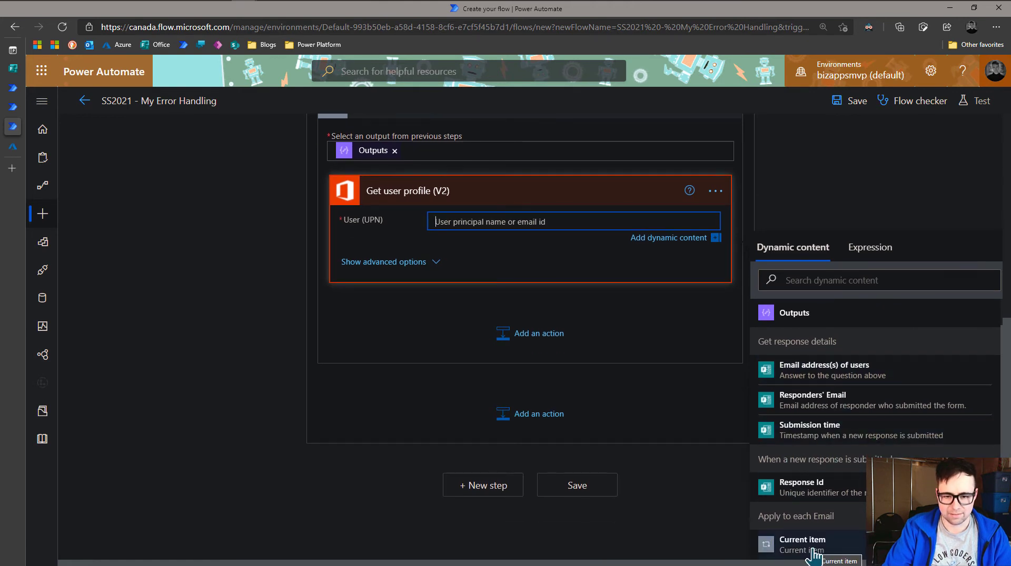
left_click(814, 553)
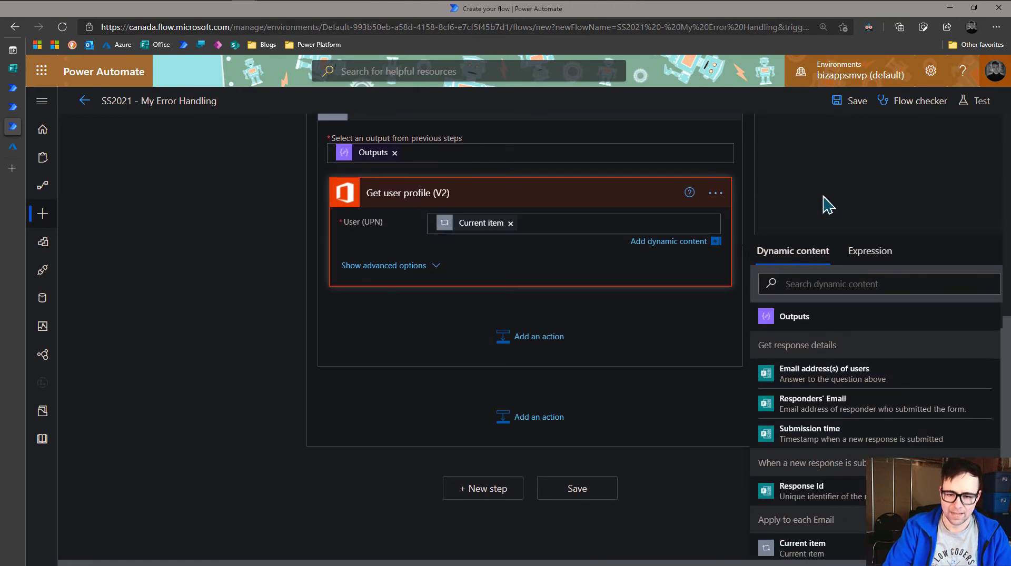
left_click(834, 203)
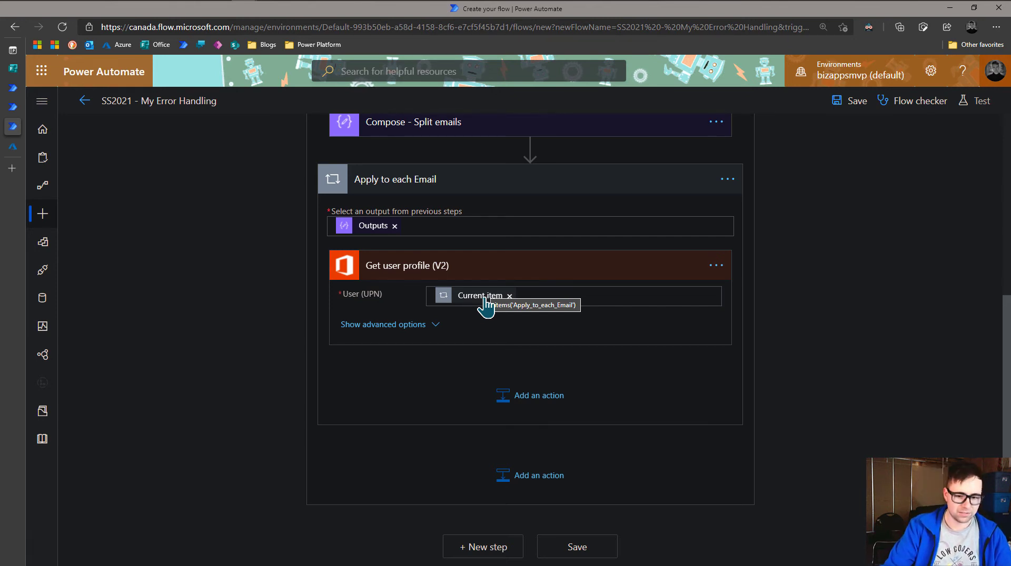
scroll(441, 351, "up", 1)
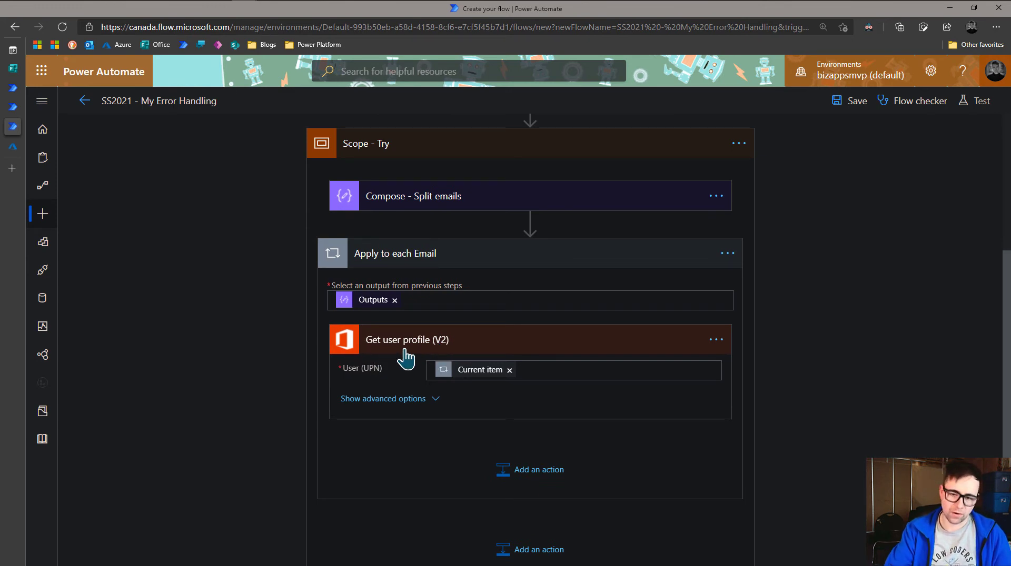
Step: Add a Scope control after Get user profile (V2) inside Apply to each Email and rename it as "Scope - Catch"
left_click(539, 471)
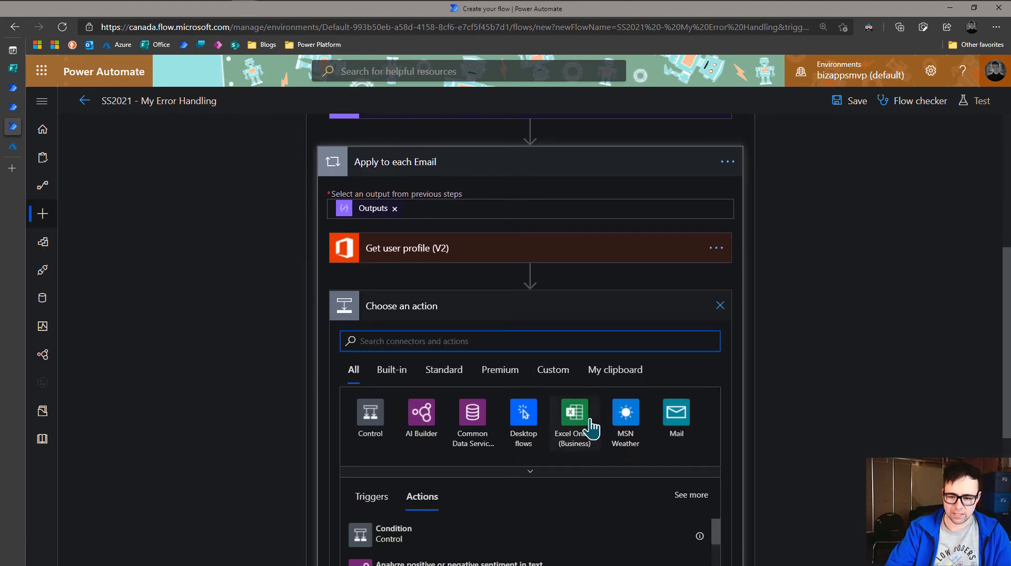
left_click(372, 415)
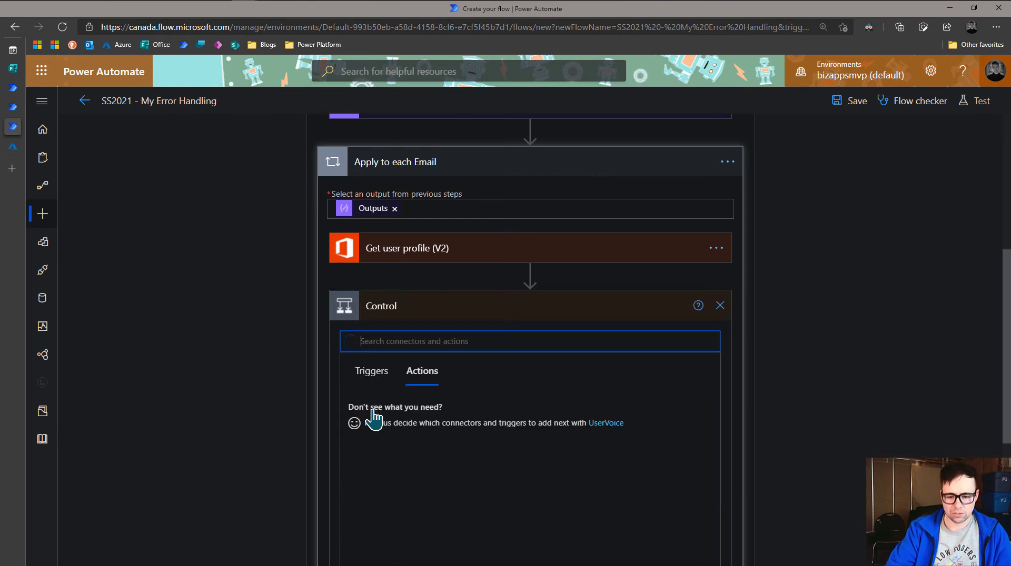
left_click(398, 523)
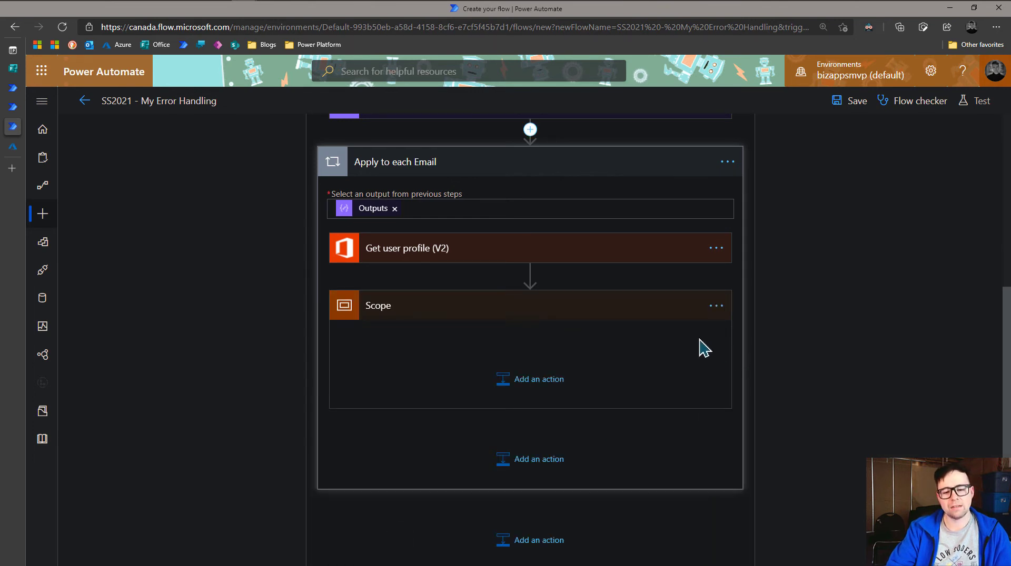
left_click(715, 306)
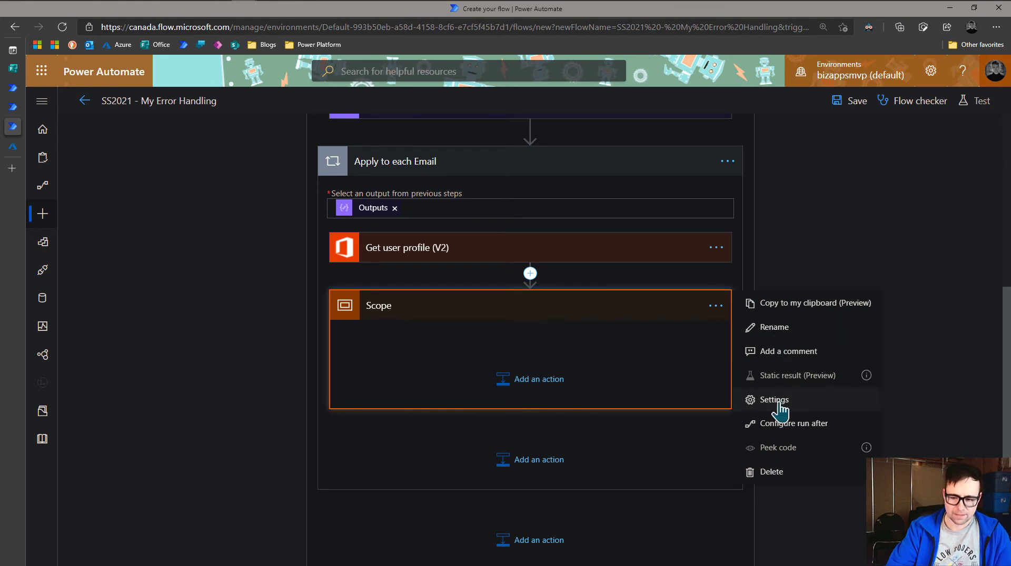
left_click(774, 329)
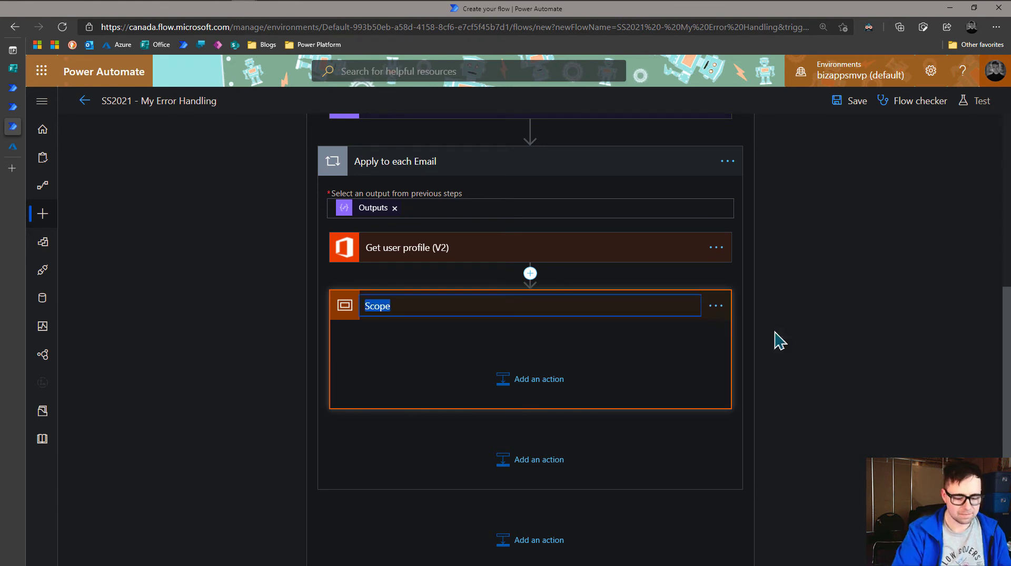
key("End")
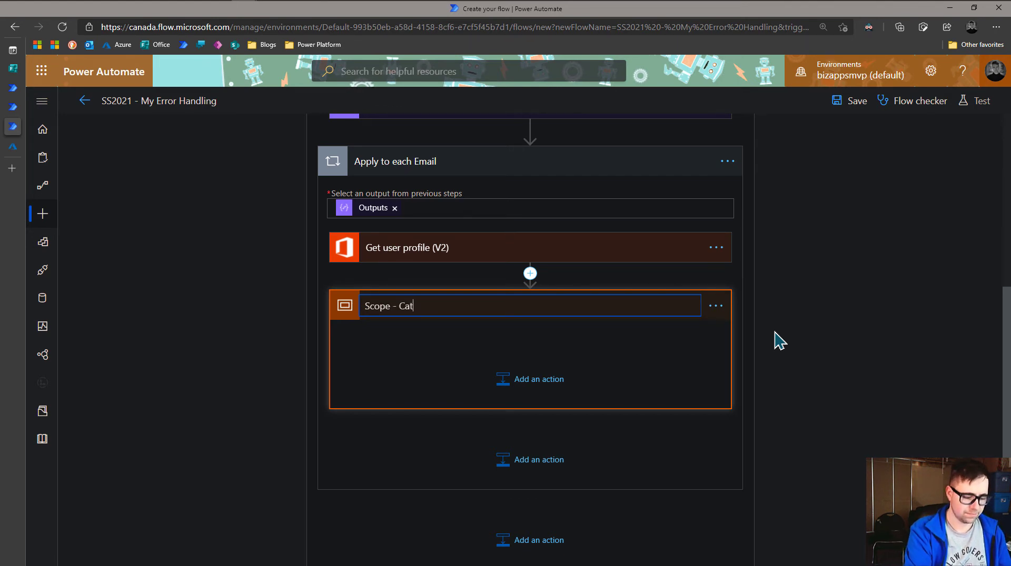
key("Return")
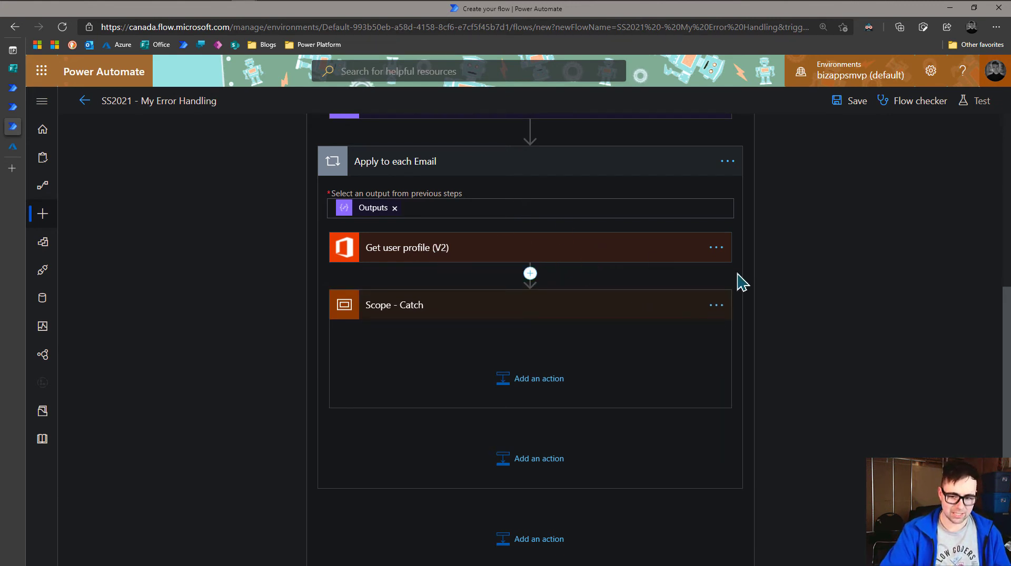
Step: Configure the run-after conditions of Scope - Catch so it runs only when Get user profile (V2) does not succeed
left_click(714, 310)
left_click(792, 422)
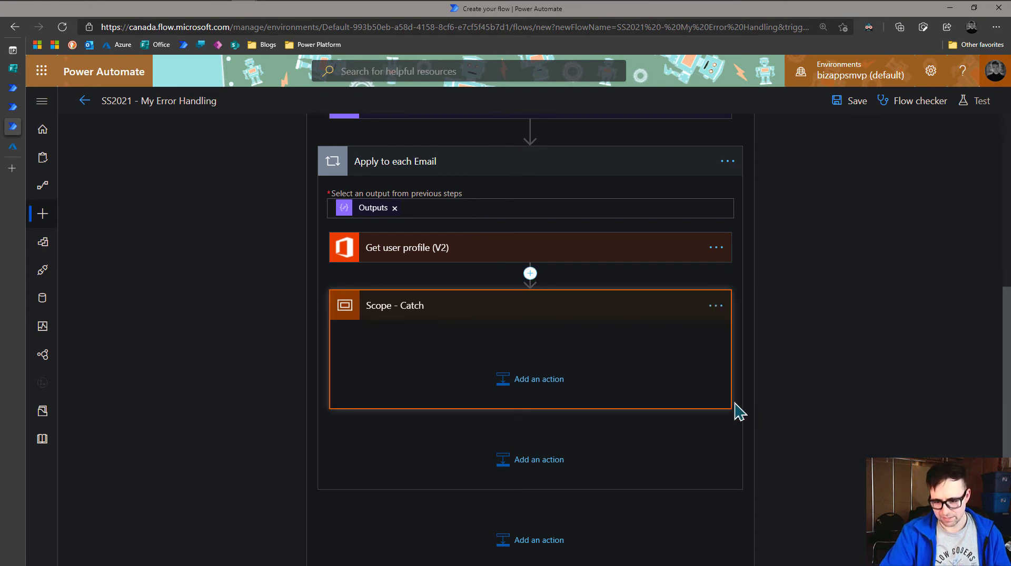
left_click(543, 332)
left_click(544, 348)
left_click(543, 364)
left_click(544, 381)
left_click(472, 419)
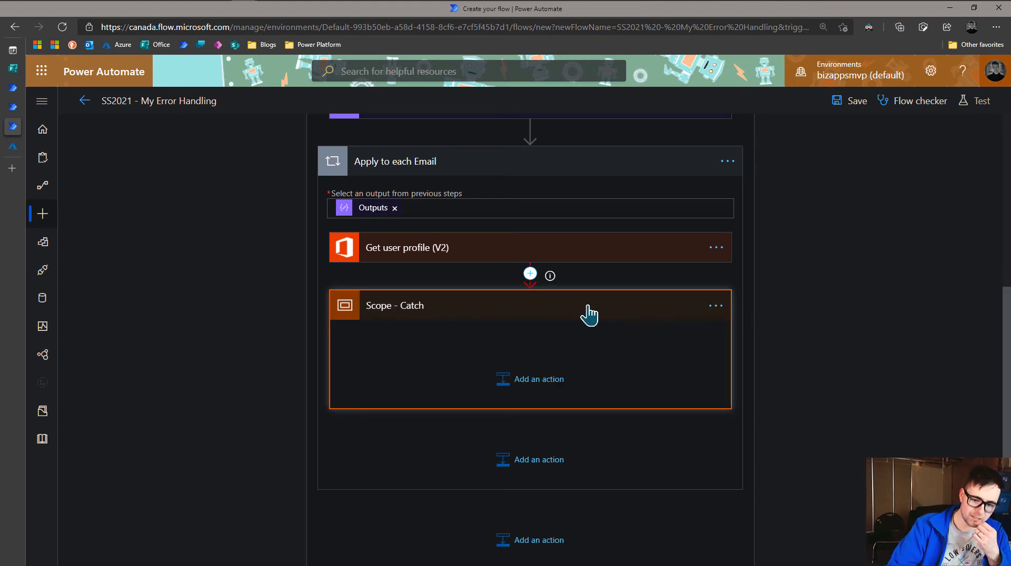
left_click(606, 310)
left_click(472, 338)
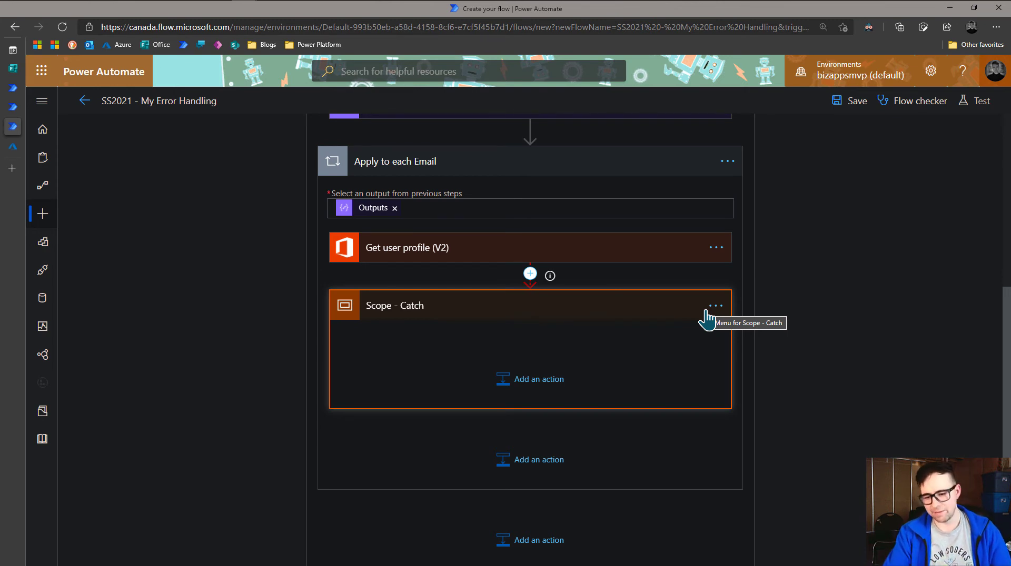
Step: Add the Variable action Append to array variable inside Scope - Catch
left_click(546, 382)
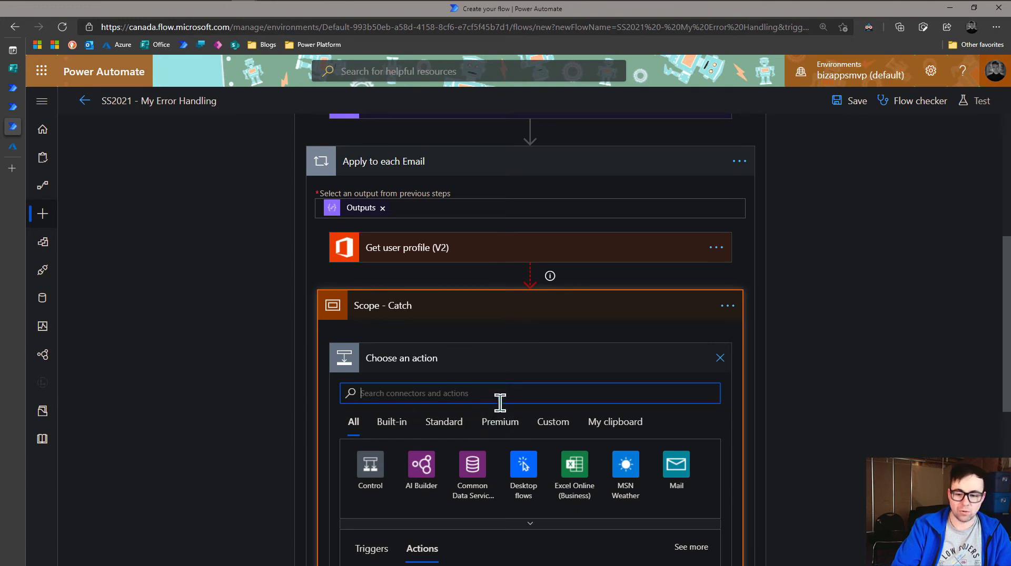
scroll(505, 416, "down", 3)
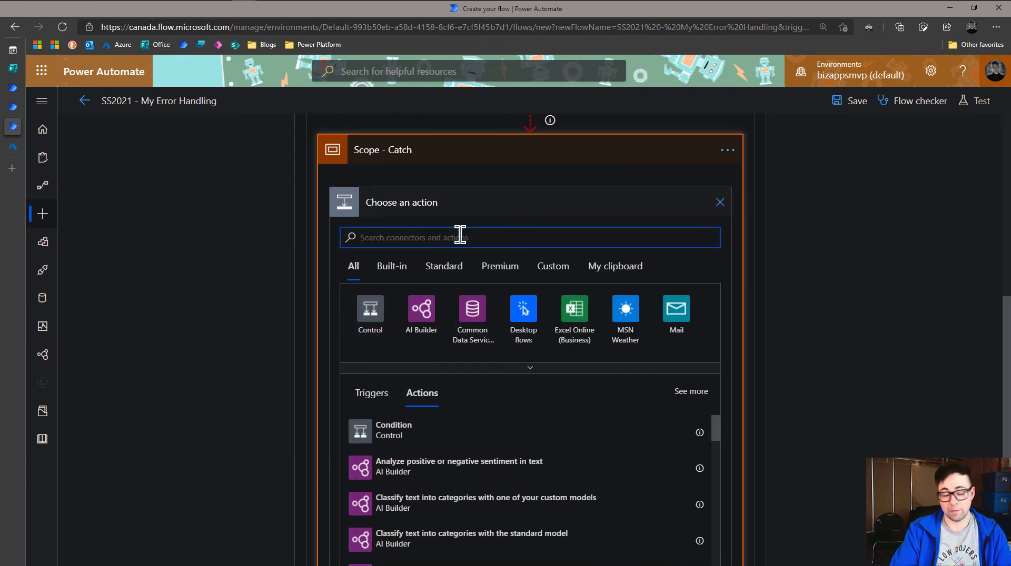
type("va")
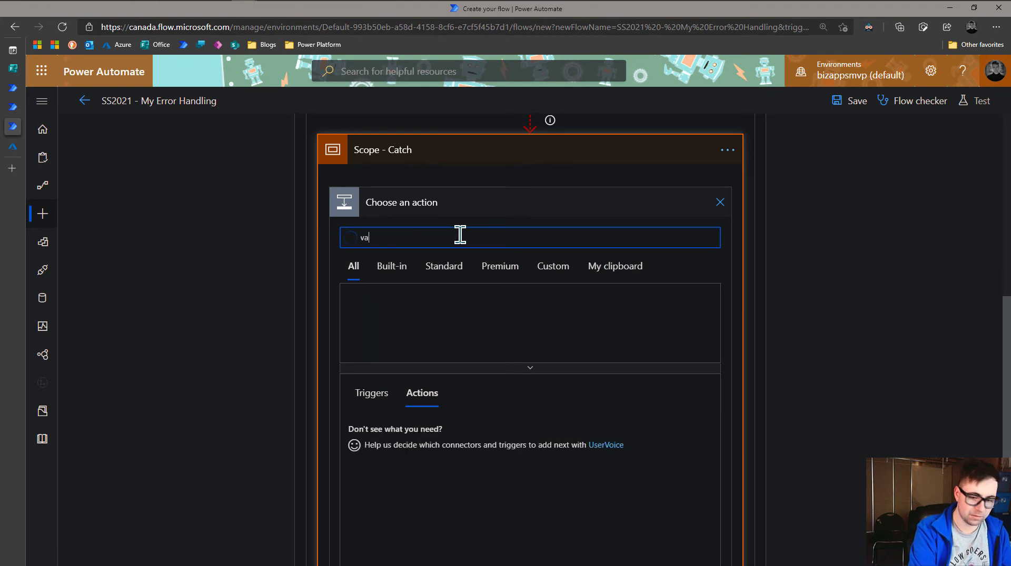
type("rib")
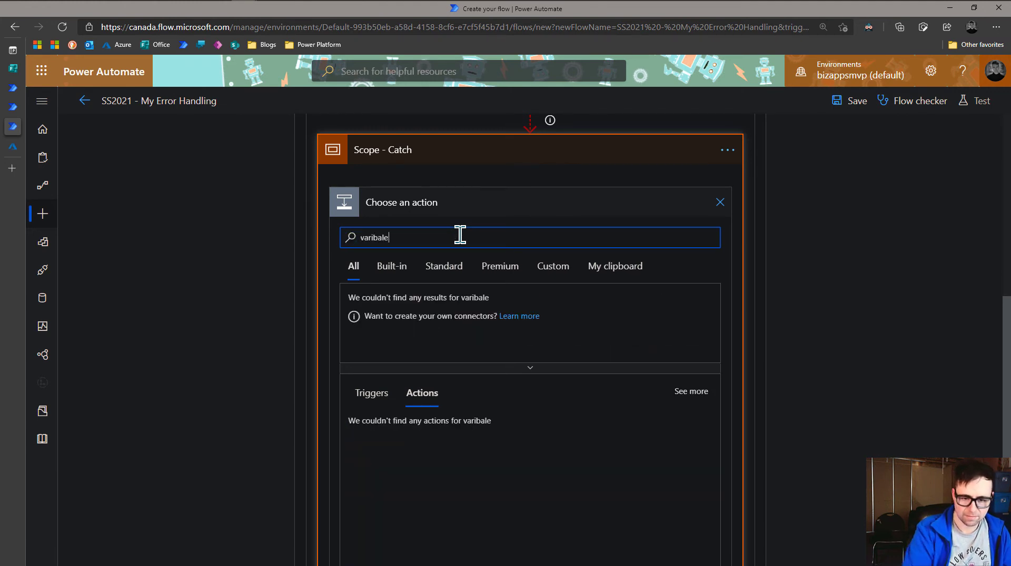
type("ale")
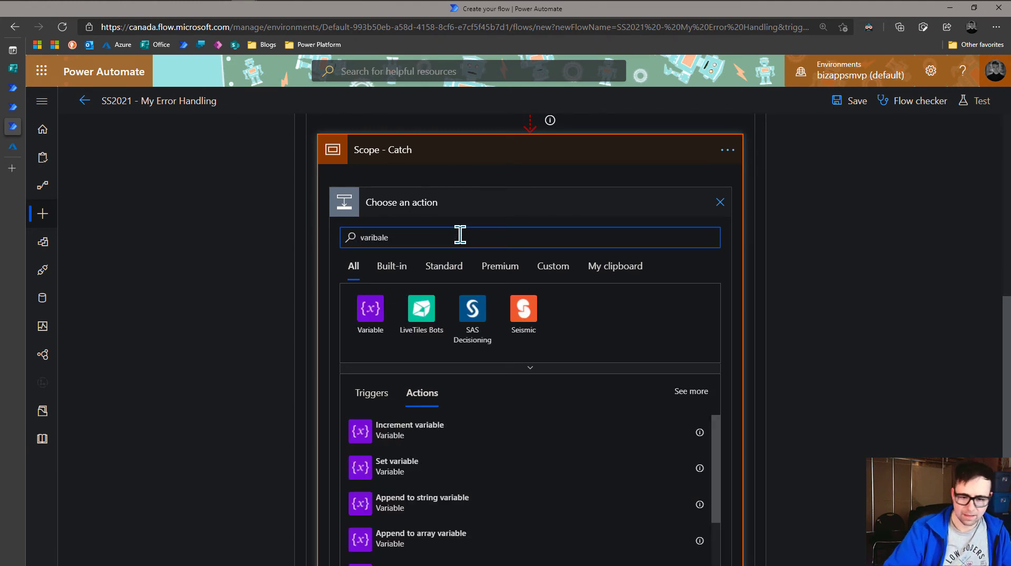
left_click(370, 310)
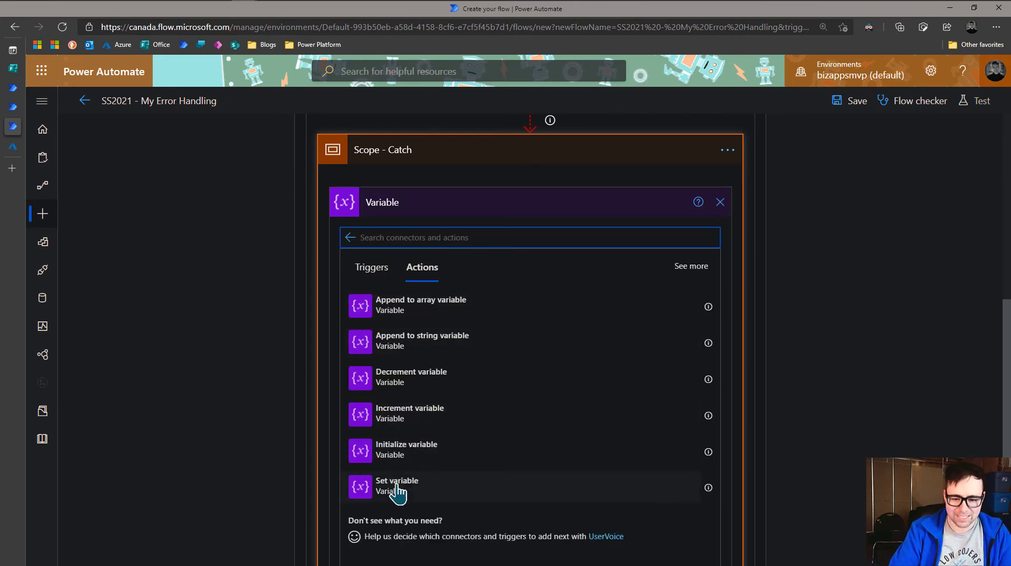
left_click(405, 306)
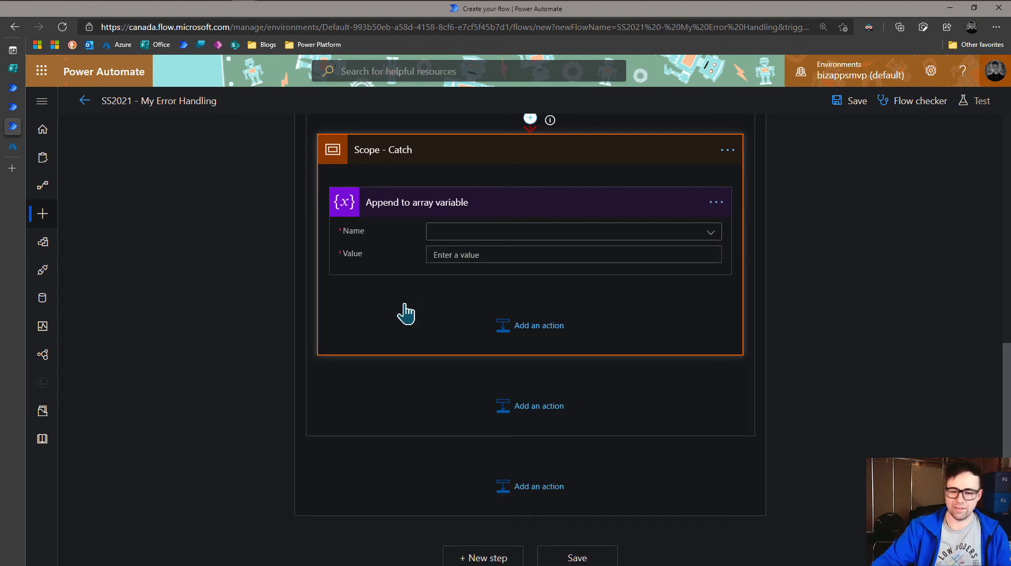
Step: Select the Invalid variable for the append action in Scope - Catch and rename the action as "Append to array variable - Invalid Emails"
left_click(554, 242)
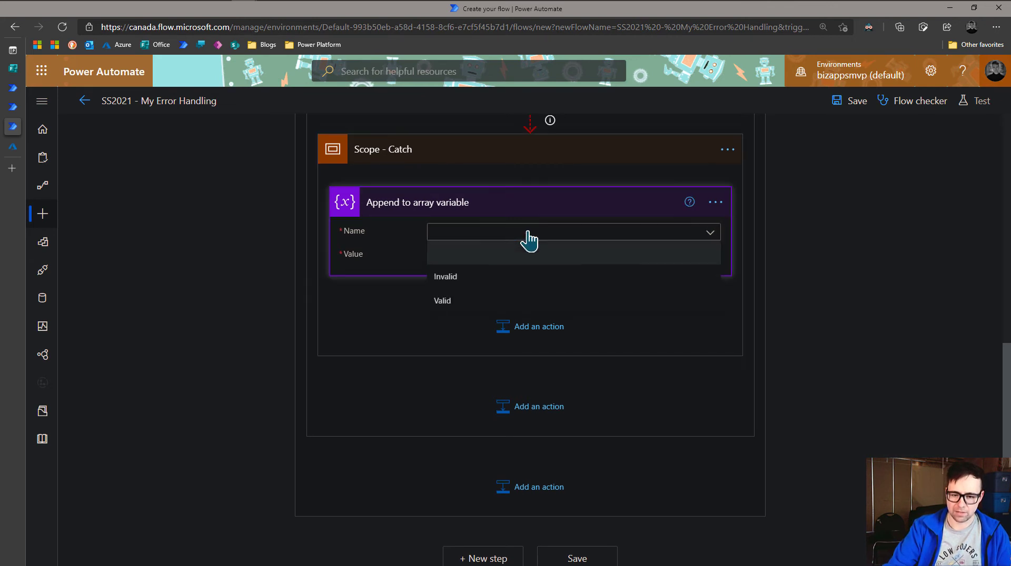
left_click(453, 279)
left_click(714, 203)
left_click(772, 225)
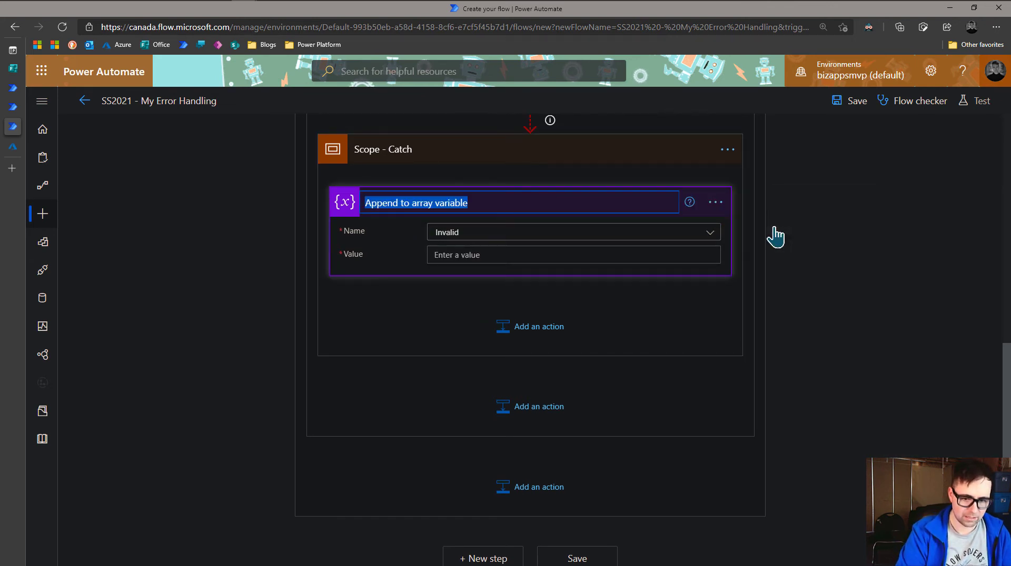
key("End")
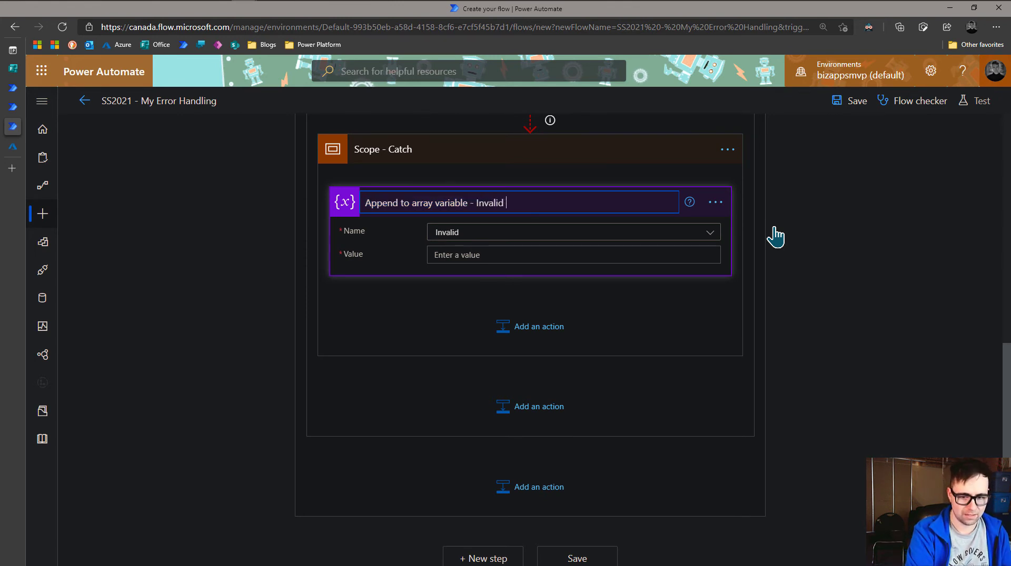
type("- Invalid Emails")
key("Return")
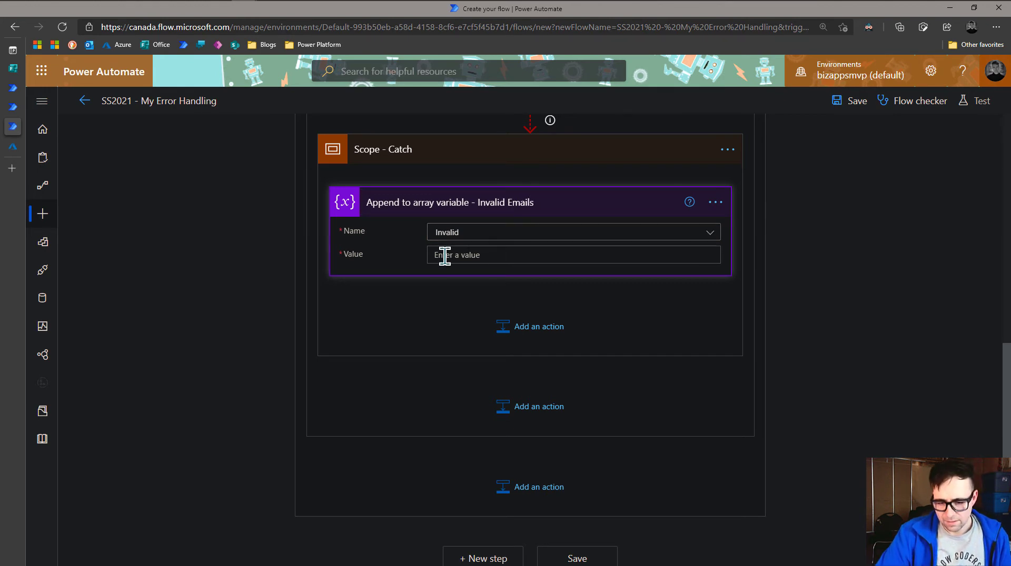
Step: Set the Value of Append to array variable - Invalid Emails to the Current item of Apply to each Email
left_click(464, 256)
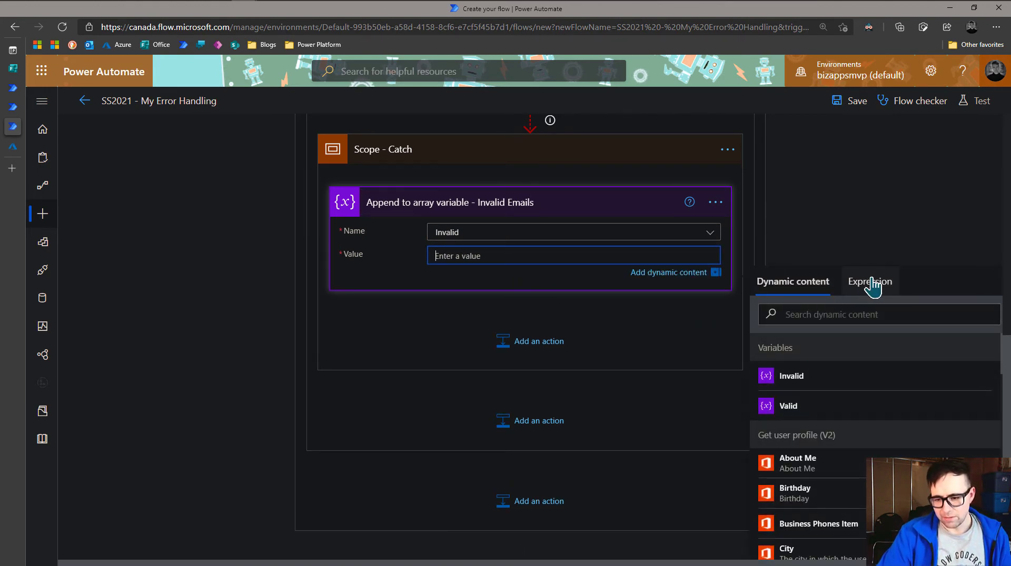
left_click(827, 314)
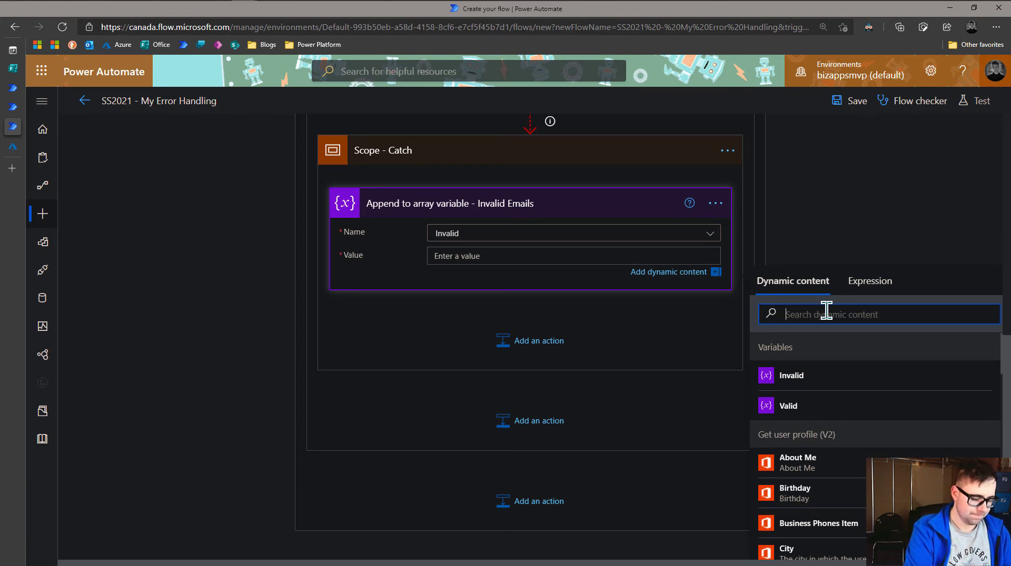
type("curren")
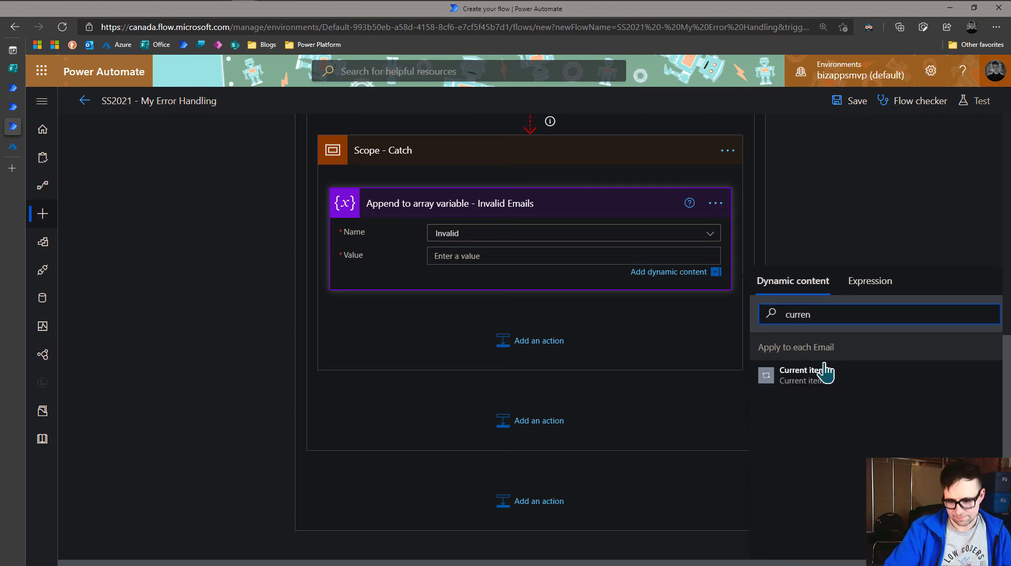
left_click(820, 376)
left_click(811, 238)
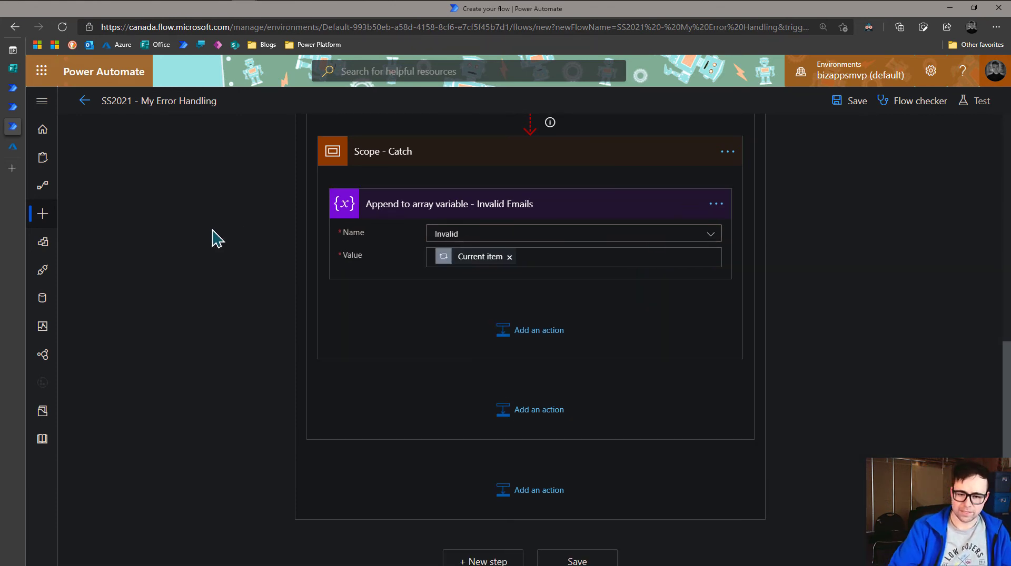
scroll(531, 286, "up", 3)
left_click(530, 286)
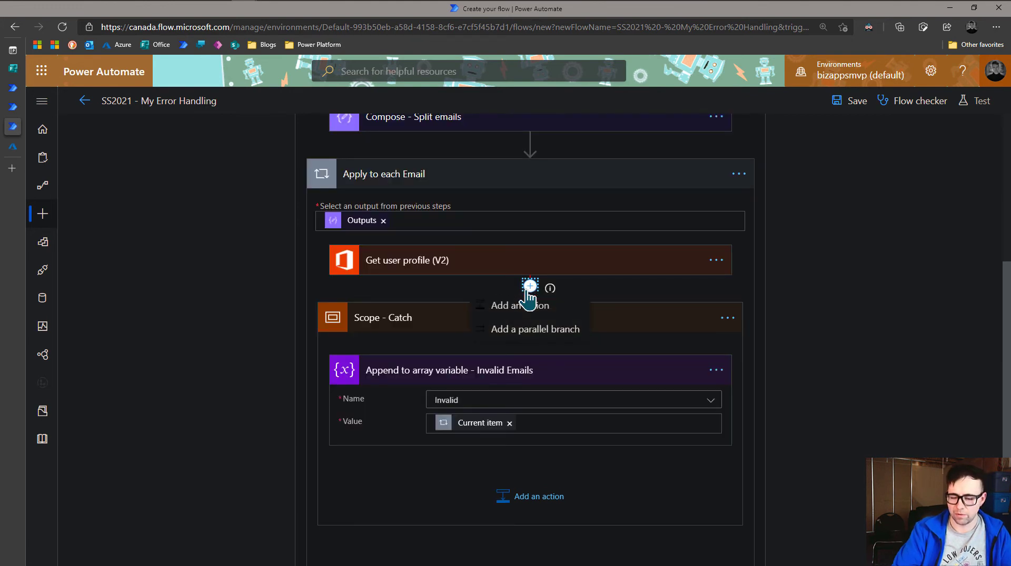
left_click(533, 341)
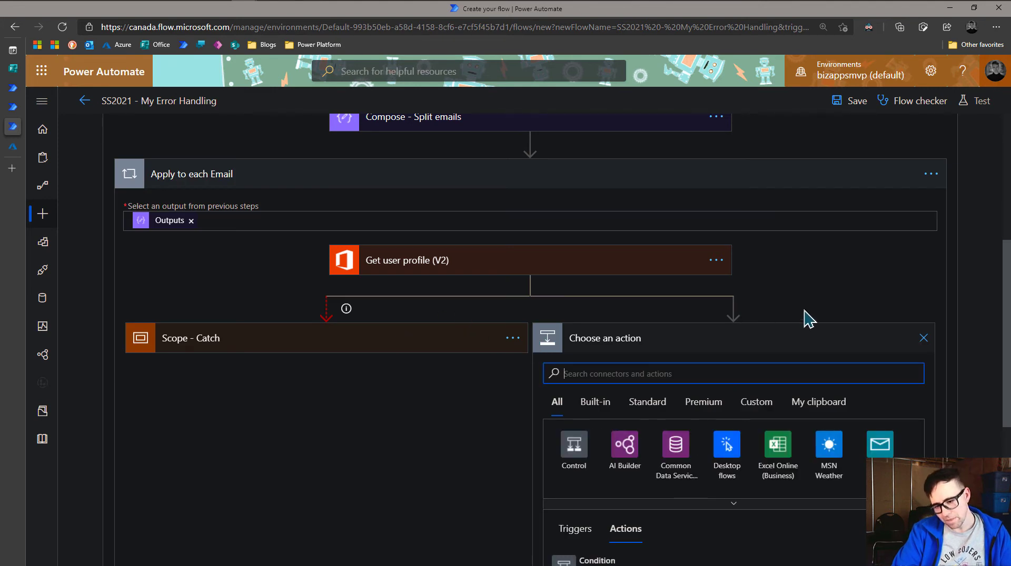
left_click(924, 338)
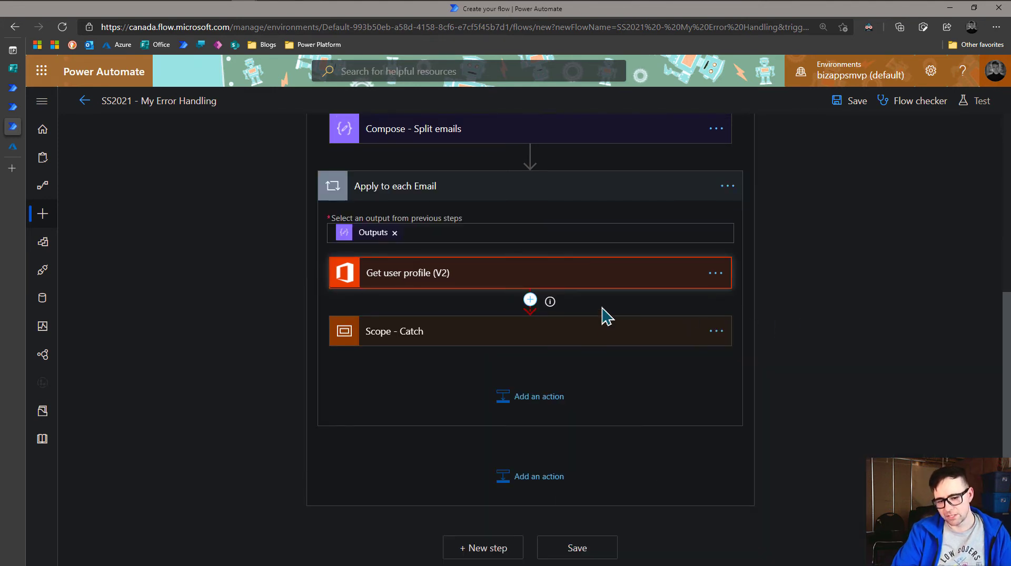
Step: Add a parallel branch after Get user profile (V2) with the Office 365 Groups action Add member to group
left_click(530, 299)
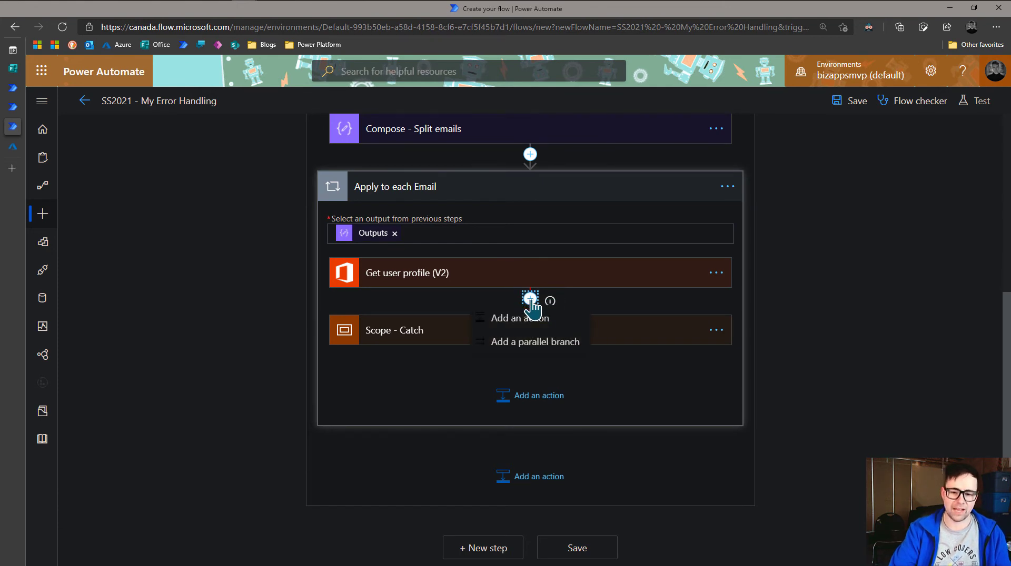
left_click(529, 345)
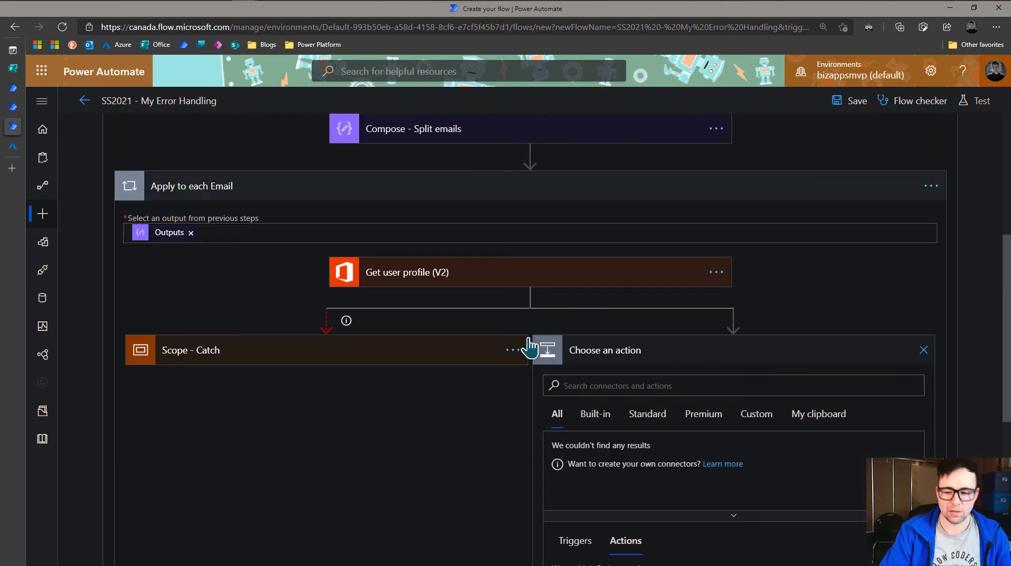
scroll(819, 300, "down", 1)
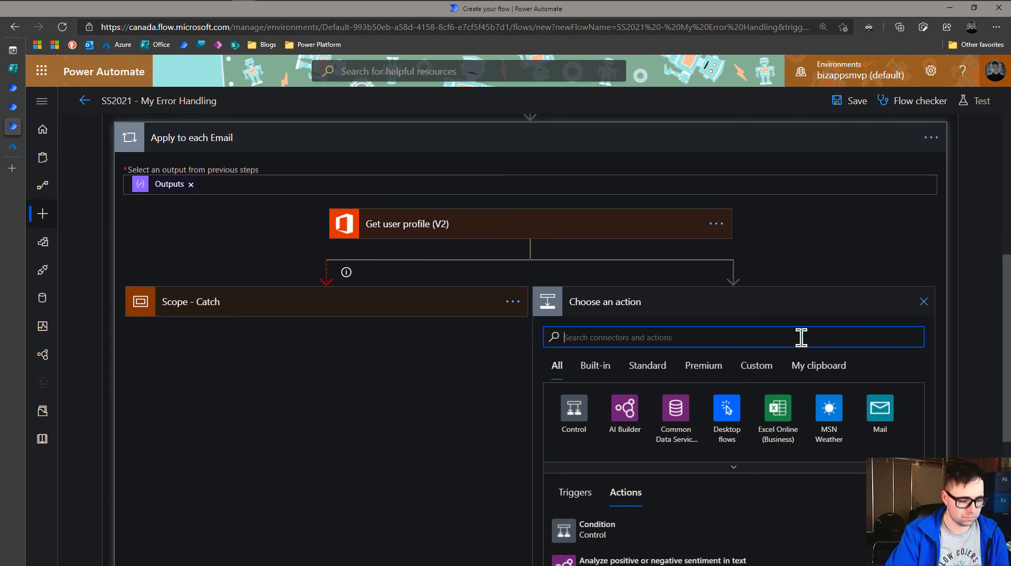
type("a")
key("BackSpace")
type("office")
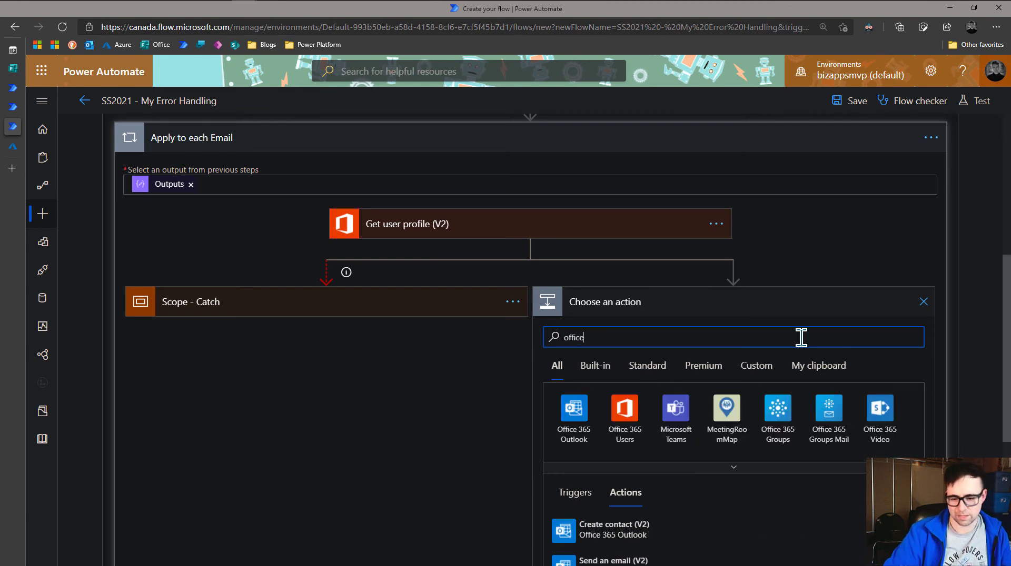
left_click(776, 421)
scroll(667, 386, "down", 3)
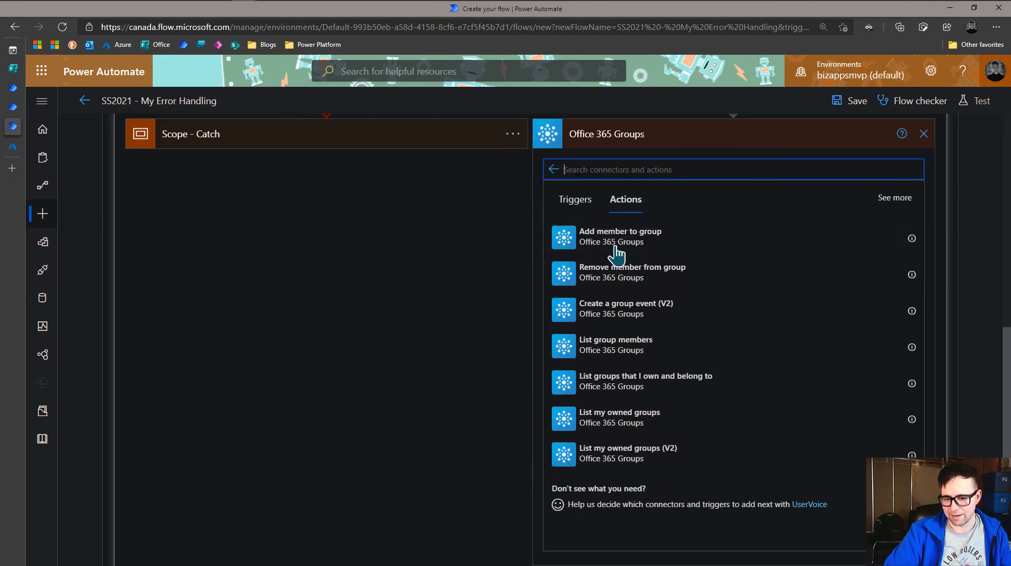
left_click(619, 248)
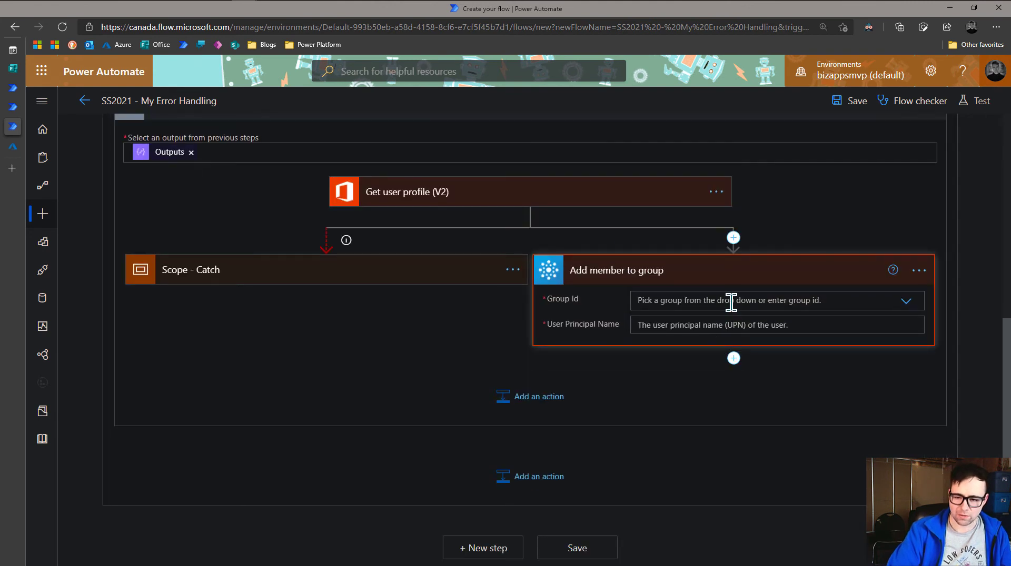
Step: Set the Group Id of Add member to group to GRP-PowerPlatform-Dev and its User Principal Name to the Current item of Apply to each Email
left_click(730, 301)
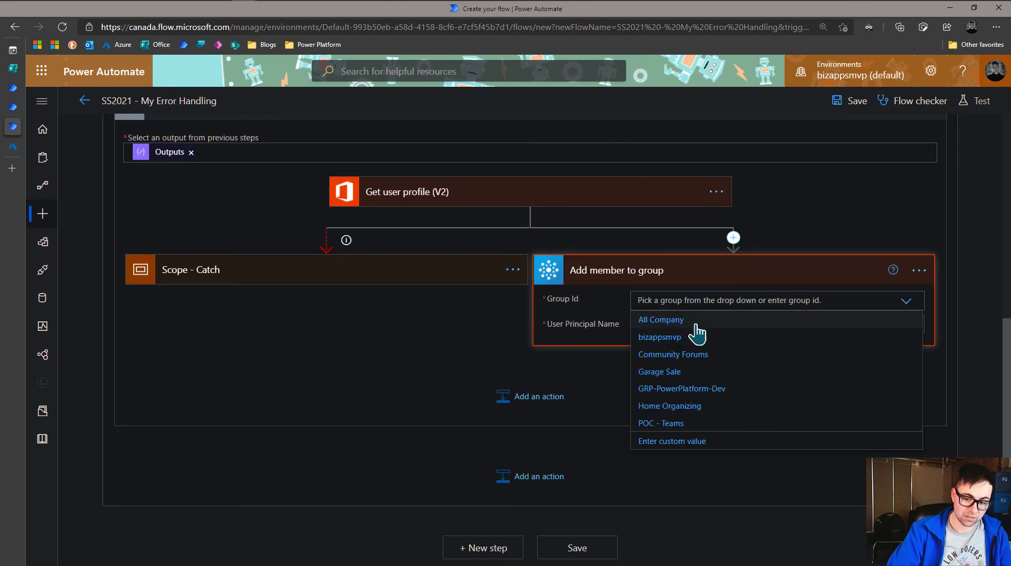
left_click(681, 392)
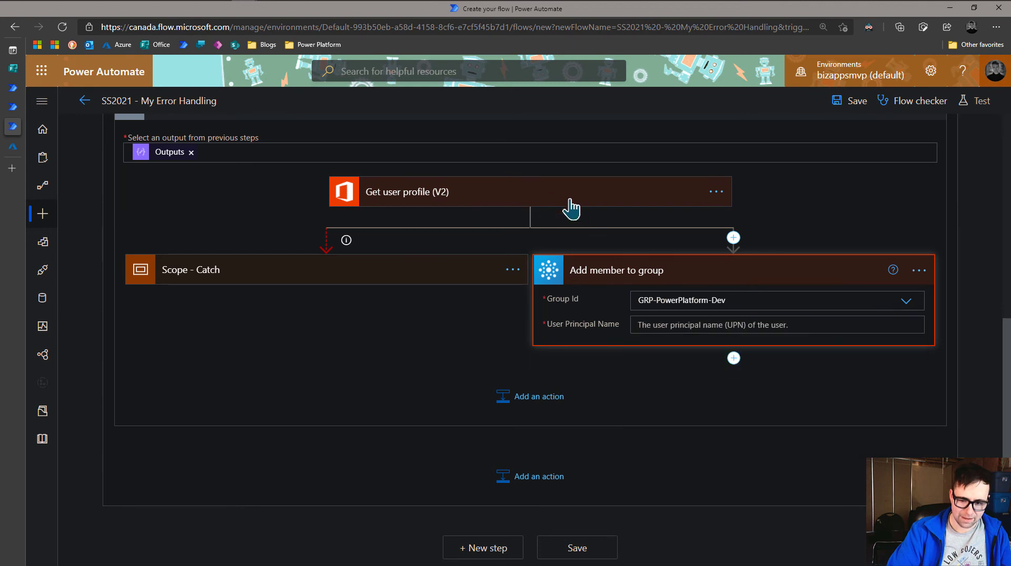
left_click(770, 329)
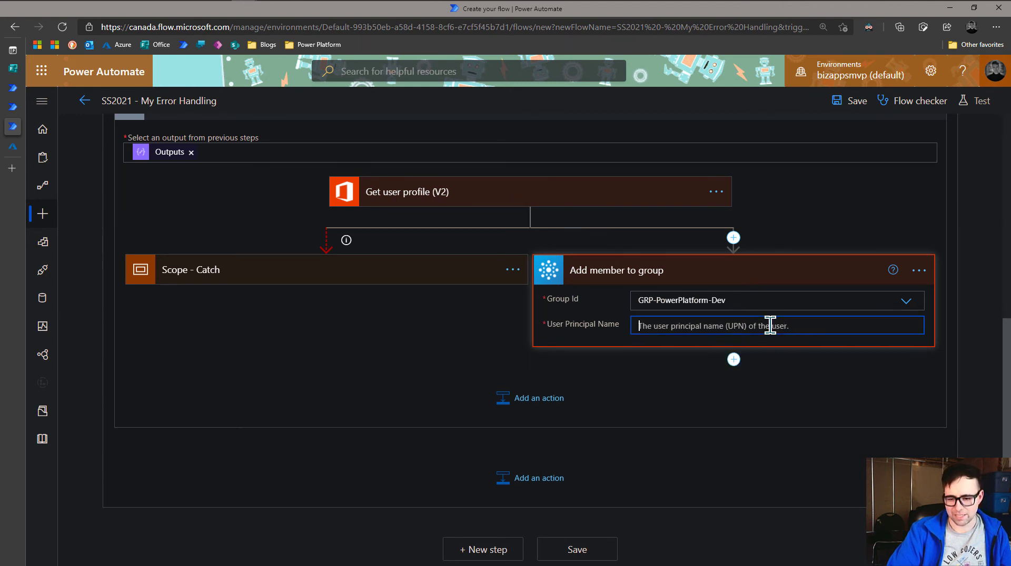
left_click(852, 385)
type("curren")
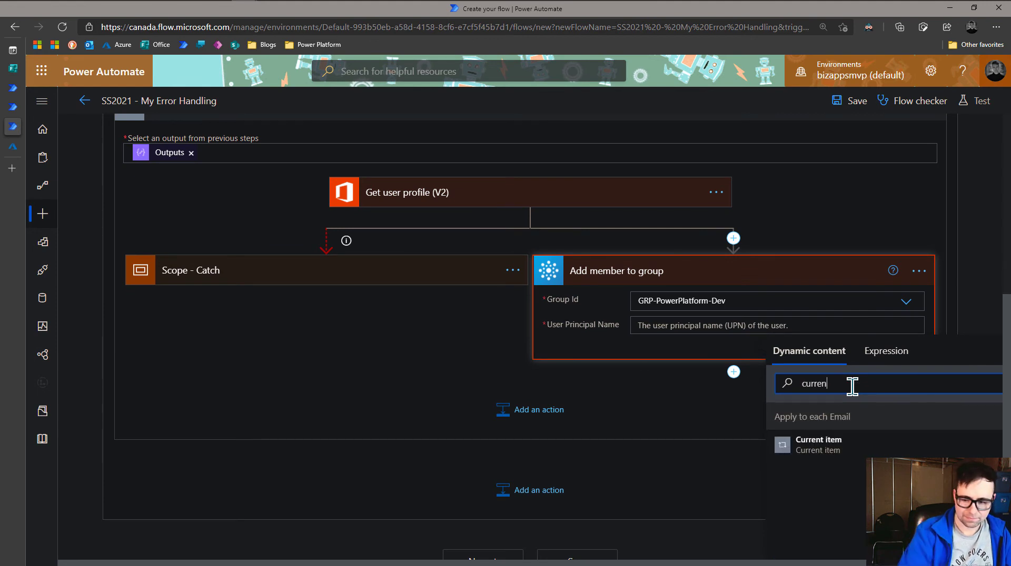
left_click(817, 442)
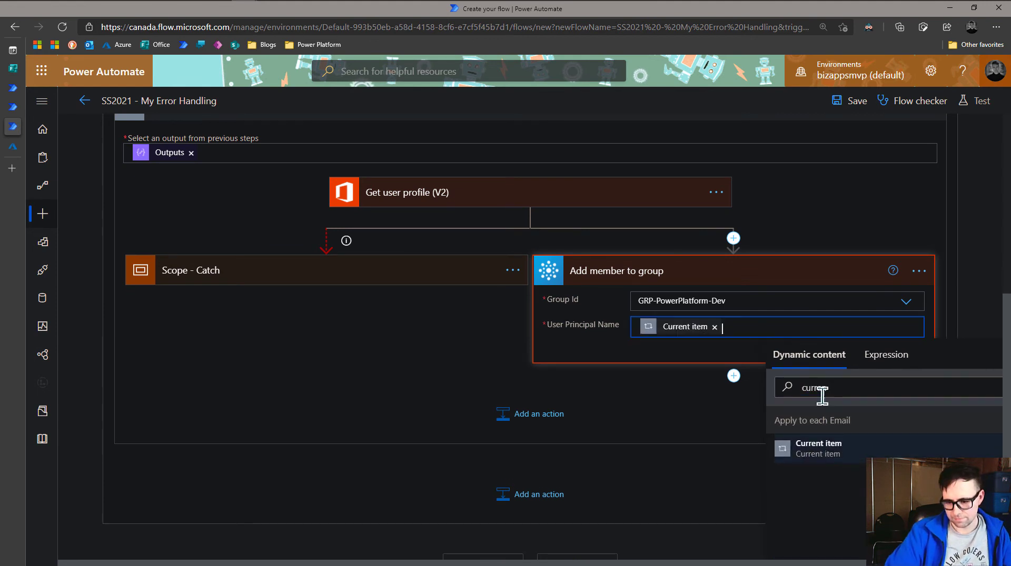
left_click(846, 226)
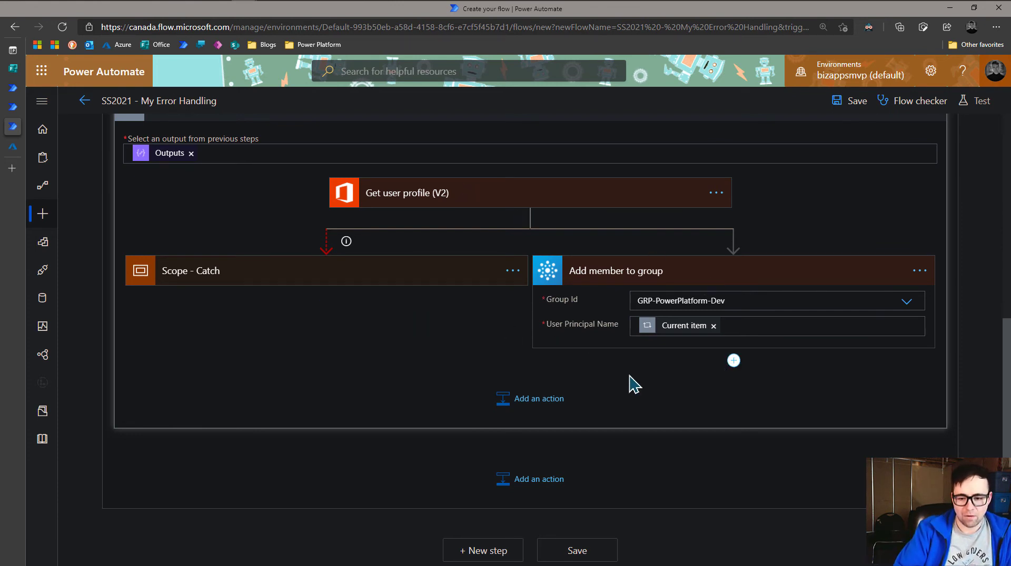
Step: Add an Append to array variable action after Add member to group in the parallel branch
left_click(734, 363)
left_click(718, 388)
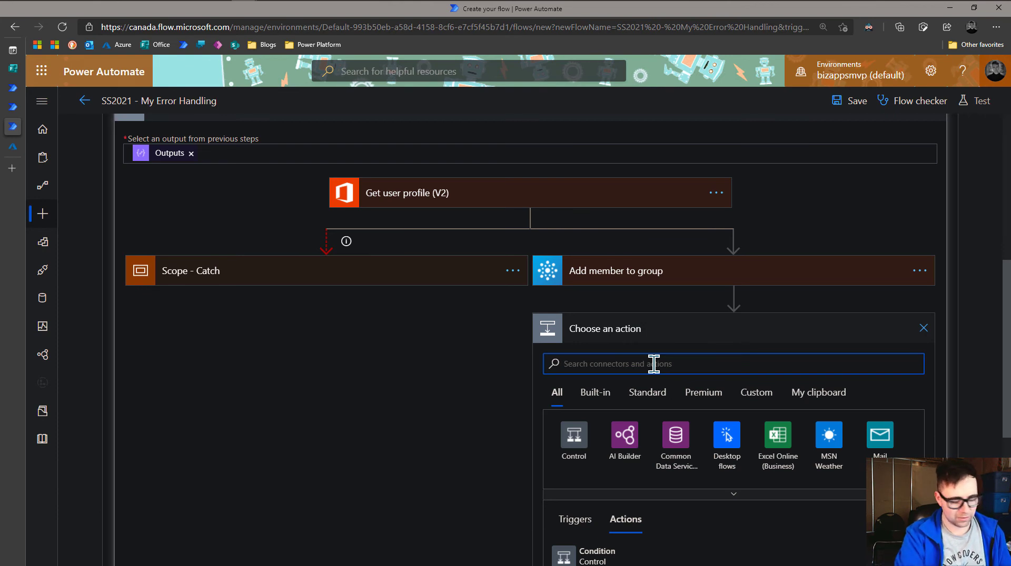
type("variable")
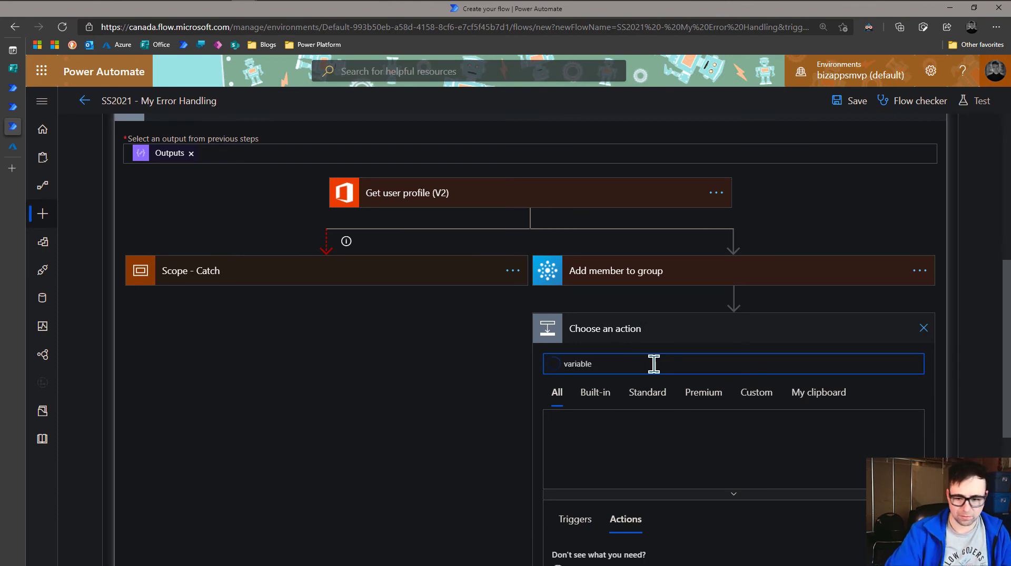
scroll(635, 371, "down", 2)
scroll(635, 371, "down", 1)
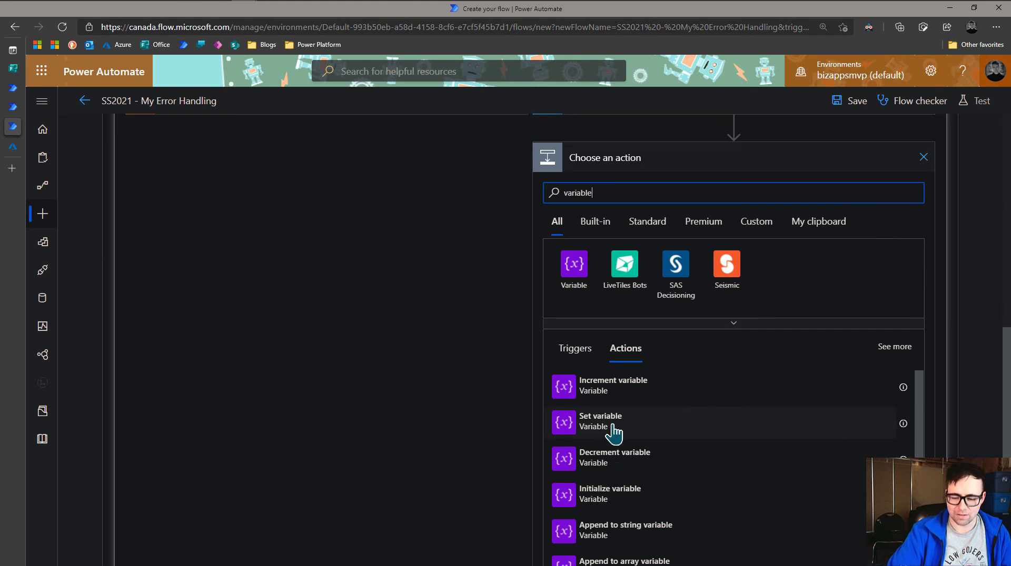
scroll(645, 503, "down", 1)
left_click(645, 497)
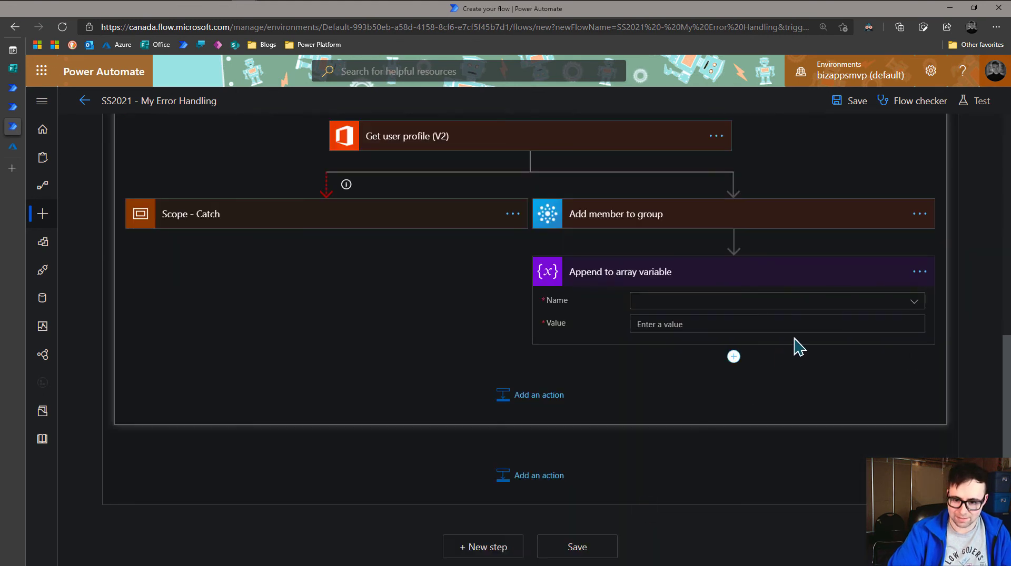
Step: Rename the new append action after Add member to group as Append to array variable - Valid
left_click(917, 274)
left_click(915, 277)
left_click(919, 272)
left_click(842, 292)
key("End")
type("-")
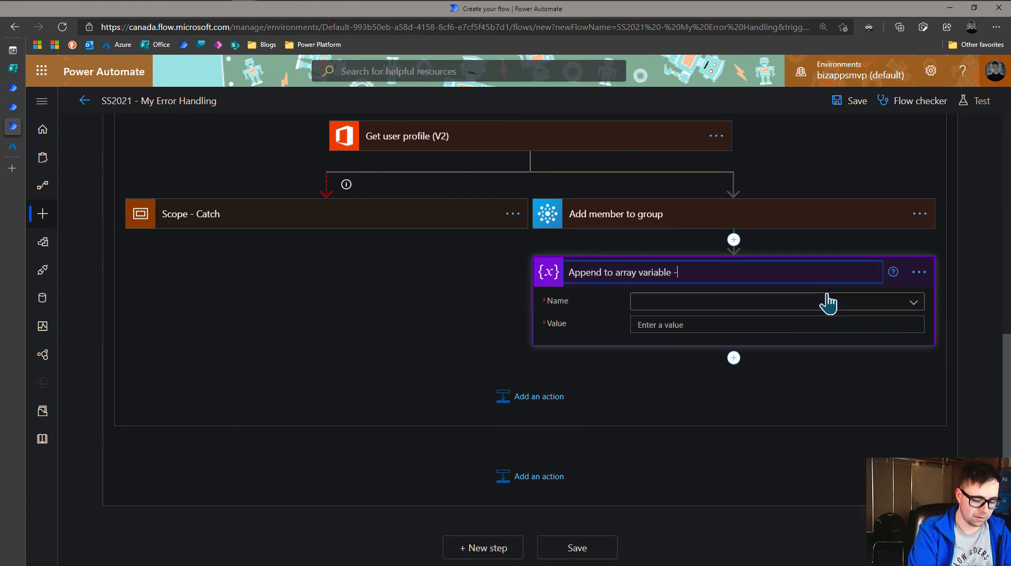
key("Return")
Step: Set the Name of Append to array variable - Valid to Valid and its Value to the Current item of Apply to each Email
left_click(808, 313)
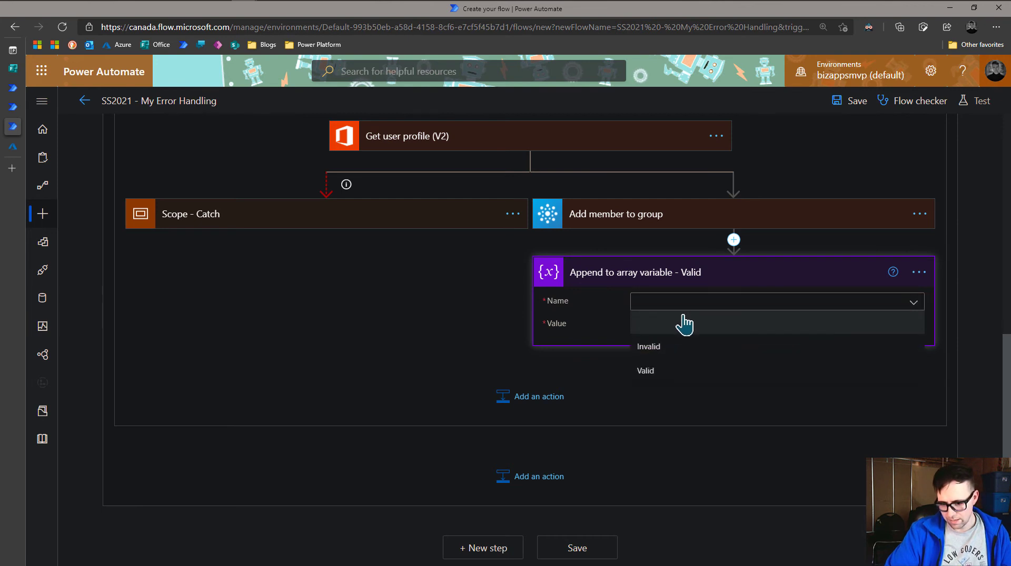
left_click(659, 372)
left_click(668, 325)
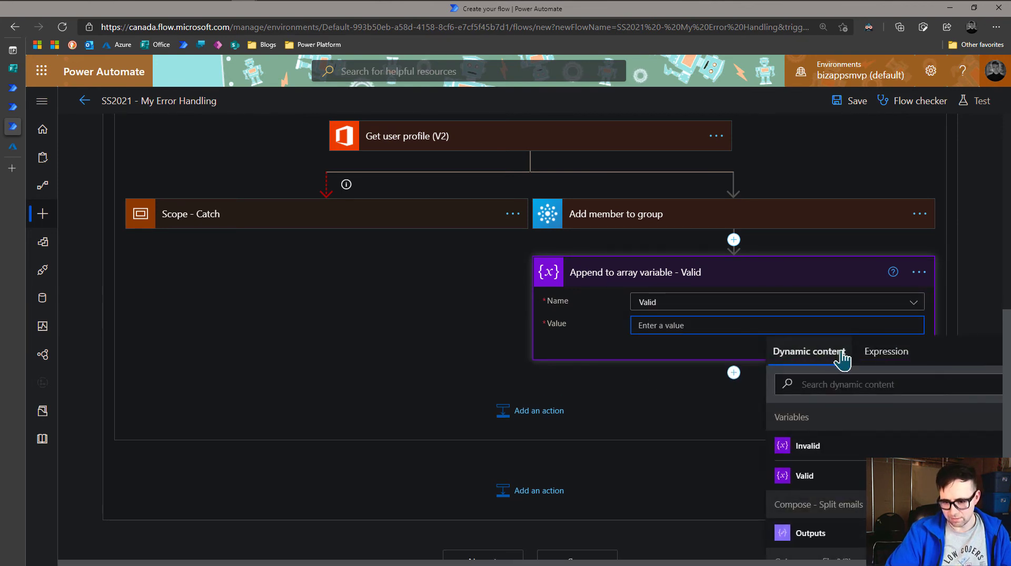
left_click(860, 385)
type("current")
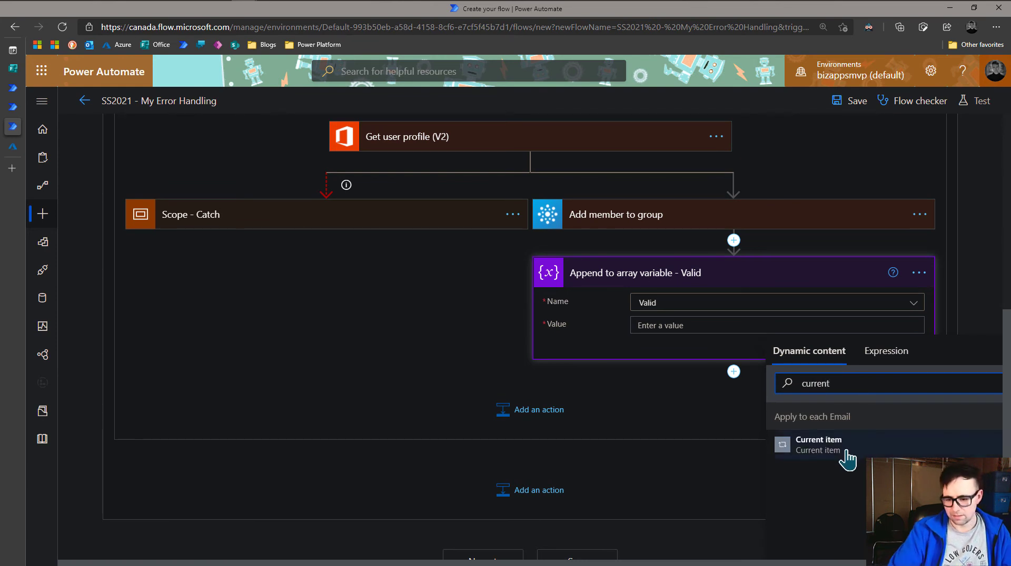
left_click(832, 446)
left_click(365, 357)
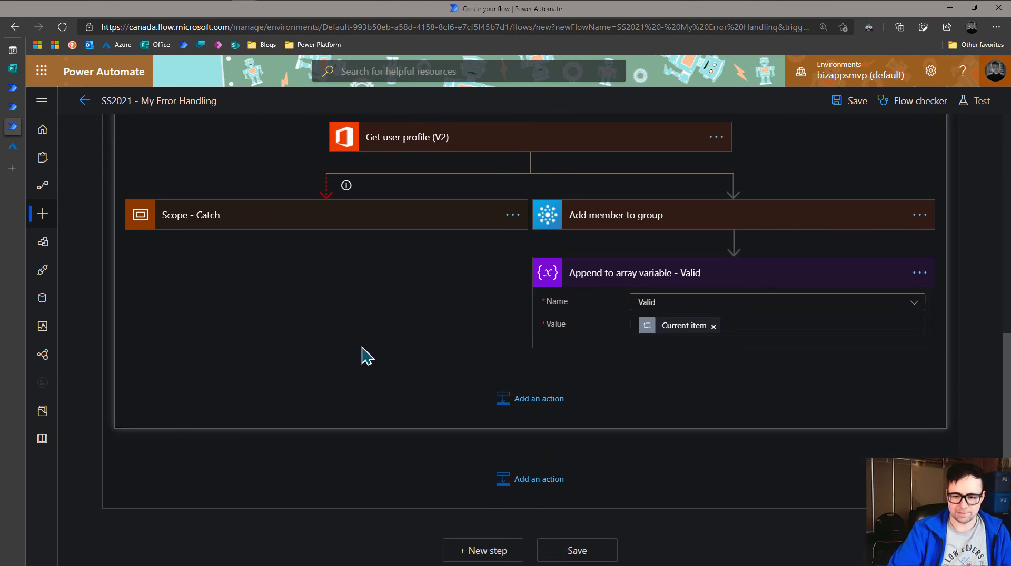
Step: Collapse the Apply to each Email loop and the Scope - Try block
scroll(445, 352, "up", 3)
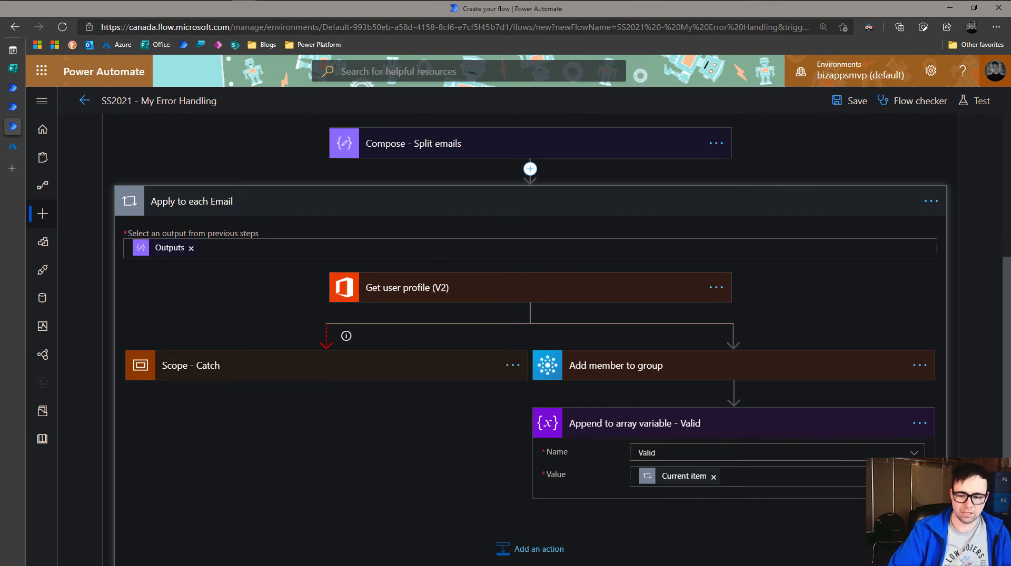
scroll(358, 492, "down", 2)
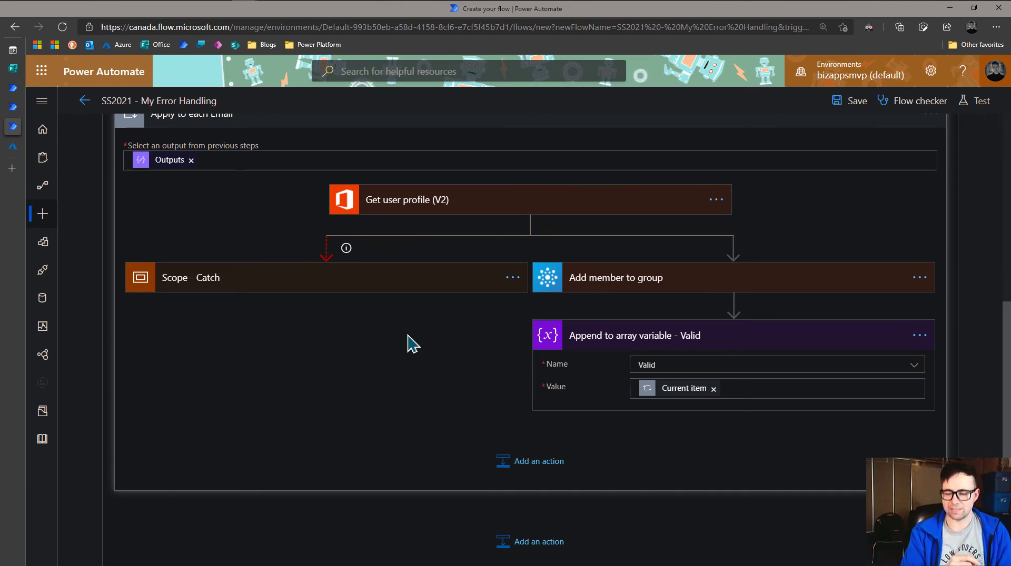
scroll(354, 501, "down", 2)
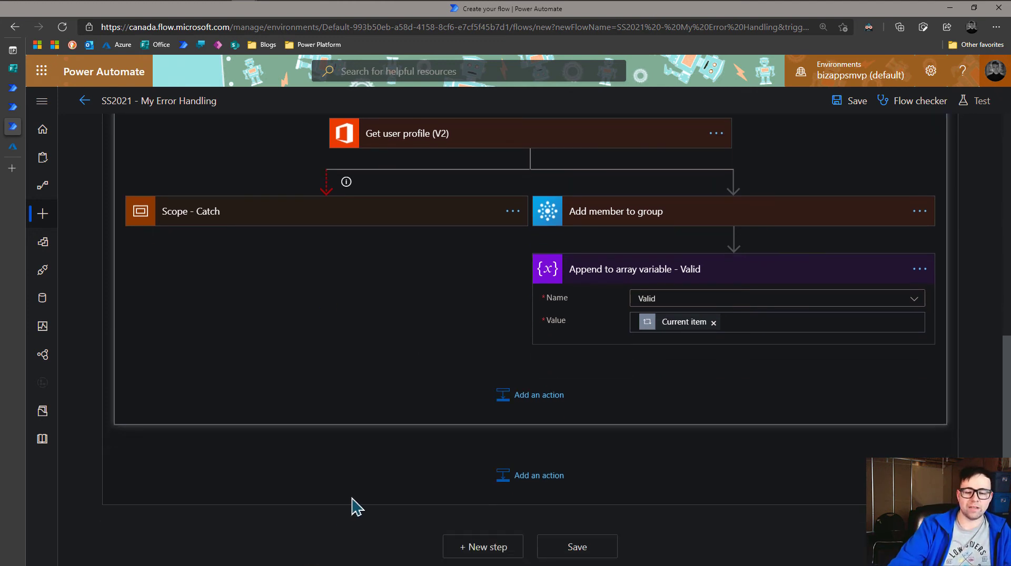
scroll(369, 500, "up", 3)
scroll(372, 507, "up", 3)
scroll(372, 508, "down", 5)
scroll(375, 504, "up", 3)
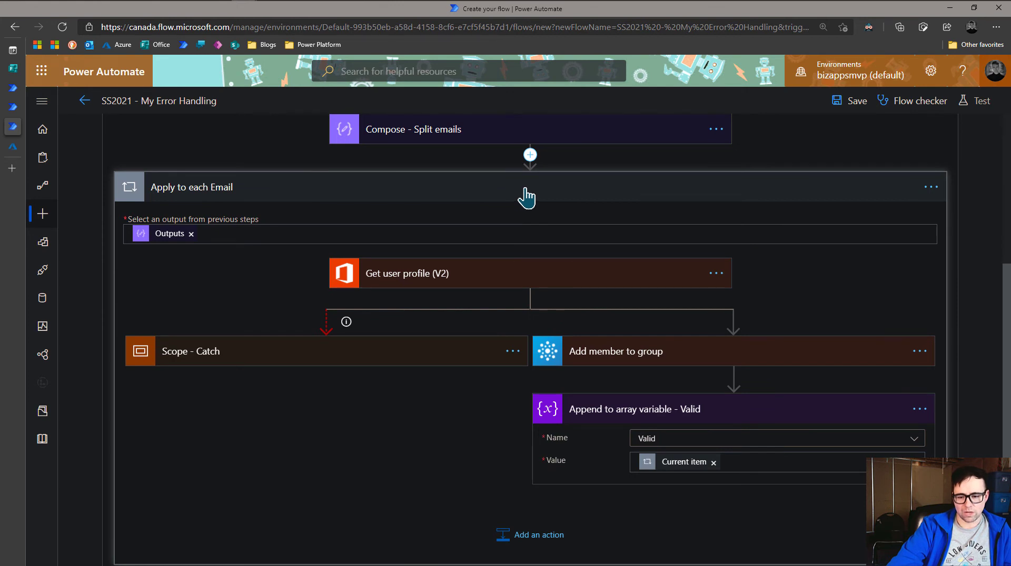
left_click(526, 198)
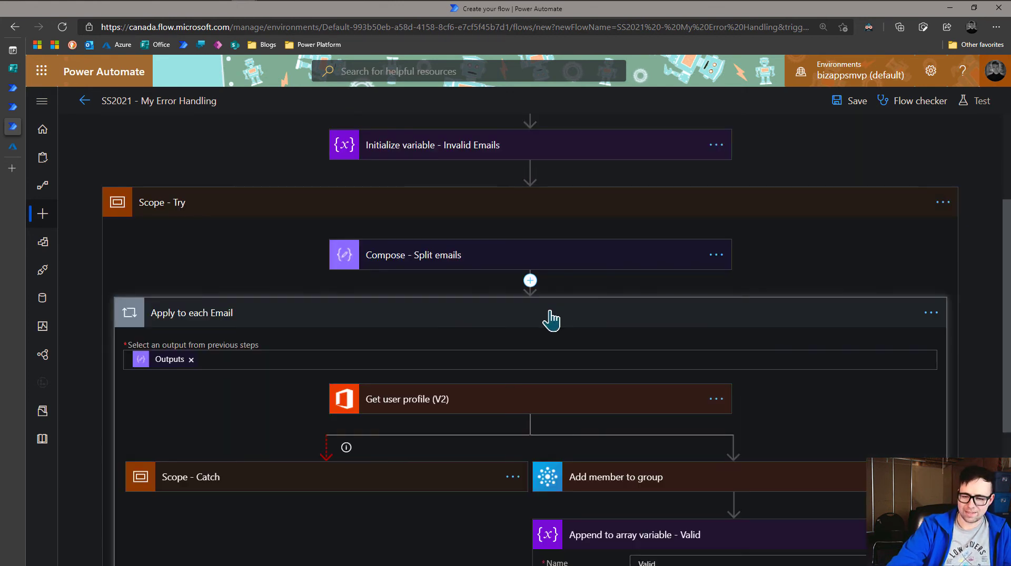
left_click(550, 312)
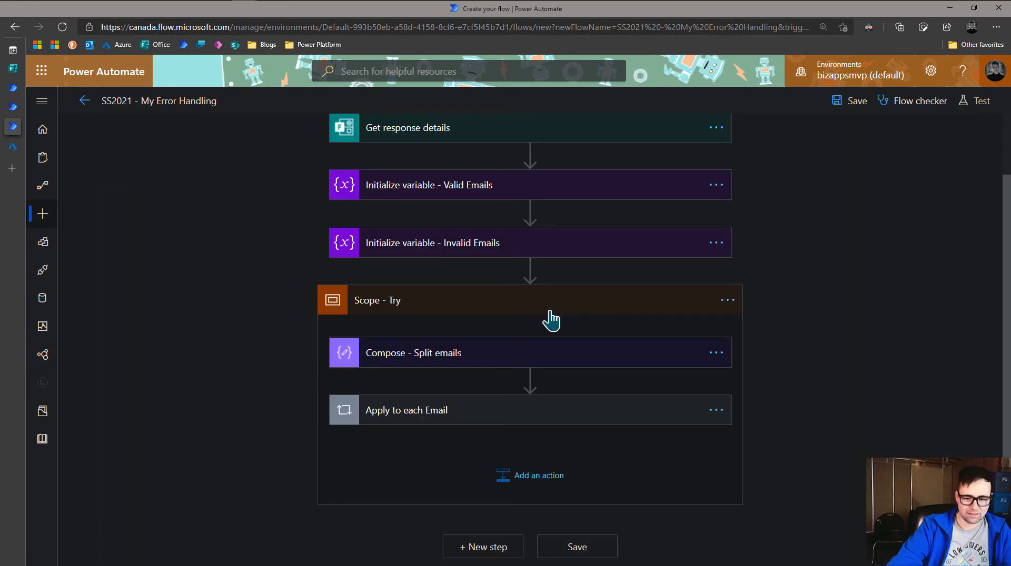
left_click(522, 310)
Step: Add a copy of Scope - Try from the clipboard as a new step at the end of the flow
left_click(504, 433)
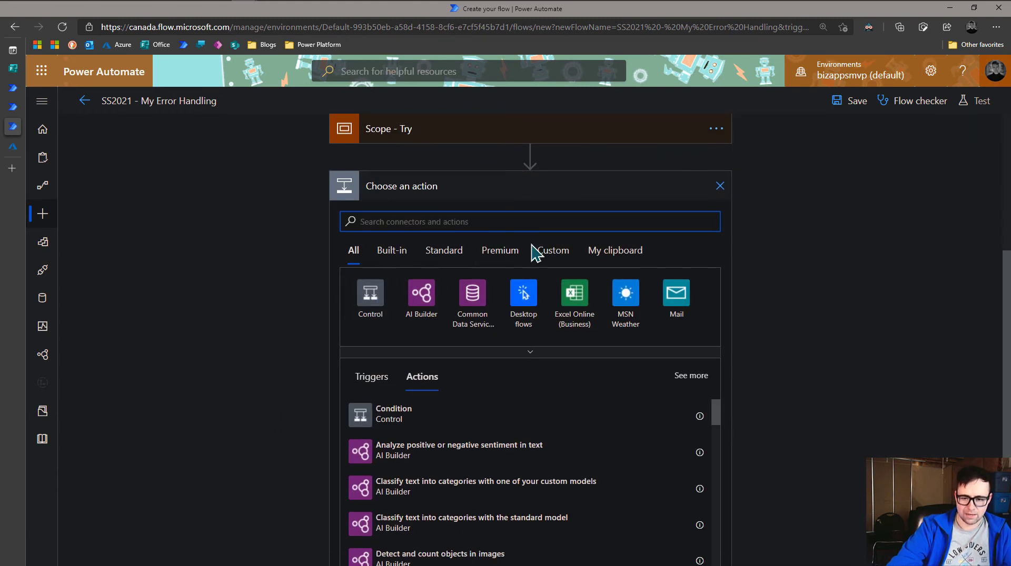
left_click(611, 251)
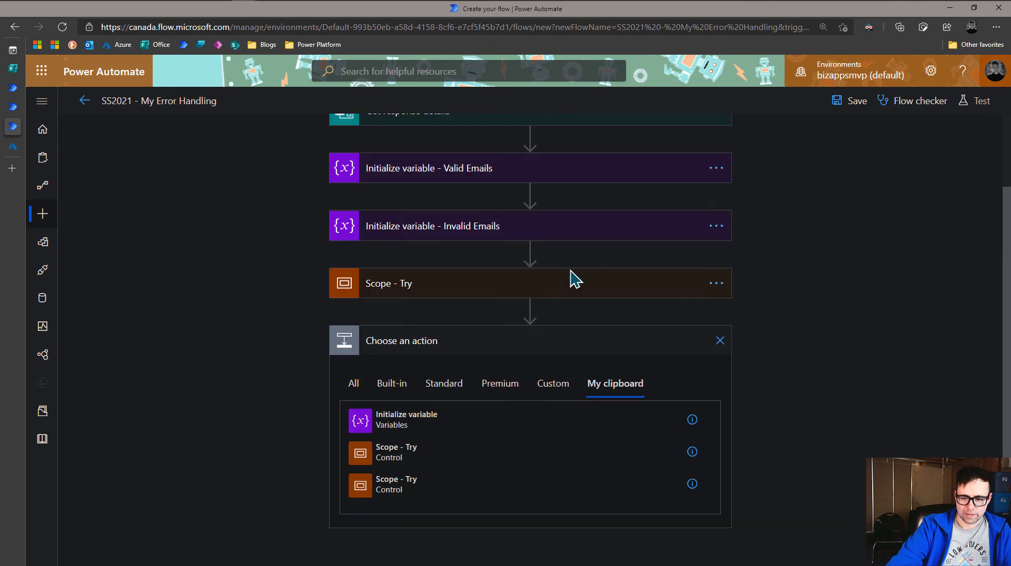
left_click(389, 457)
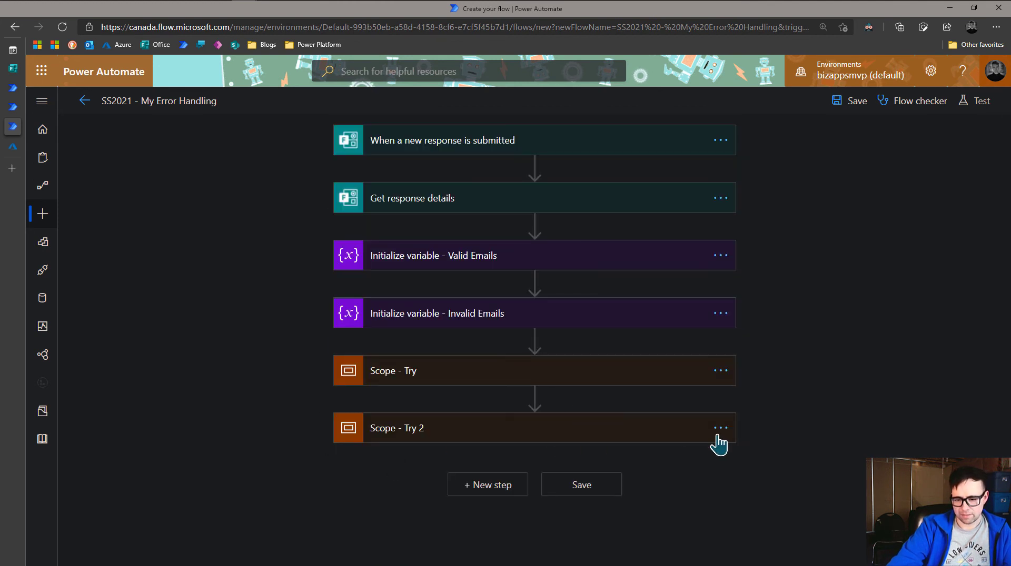
Step: Rename the pasted scope as Scope - Finally
left_click(720, 428)
left_click(780, 416)
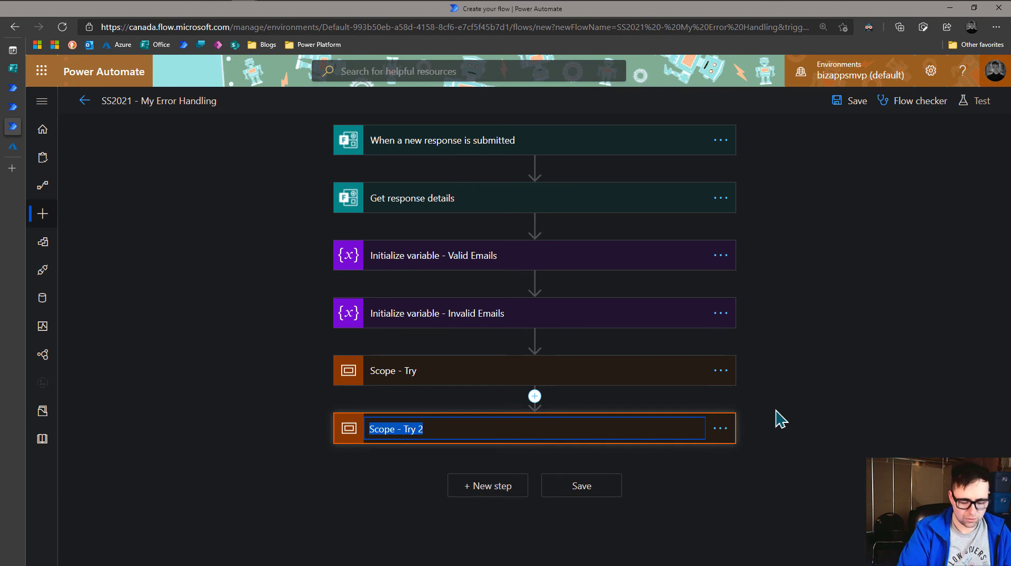
key("End")
key("BackSpace")
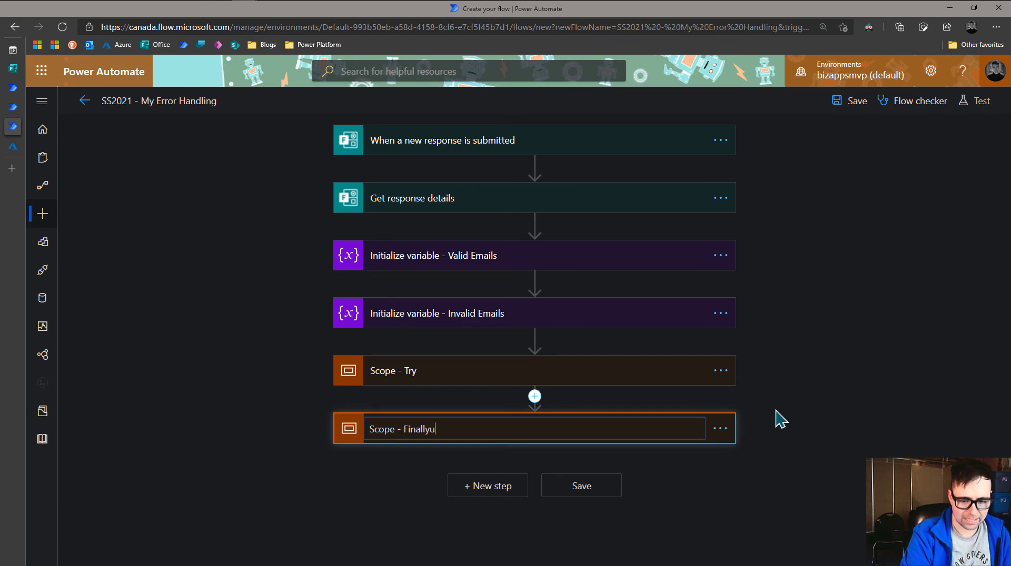
key("Return")
left_click(810, 413)
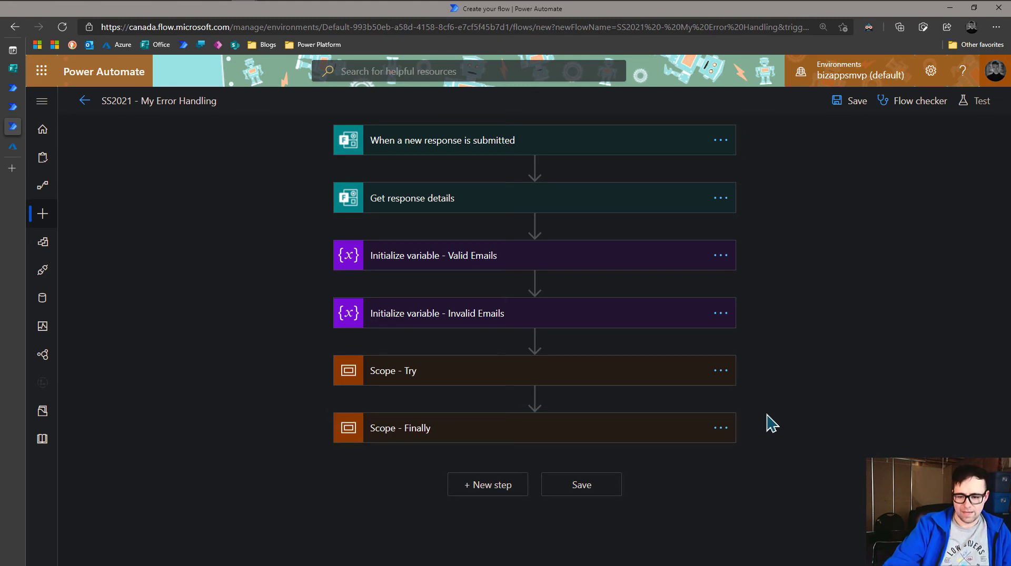
Step: Configure Scope - Finally to run after Scope - Try is successful, has failed, is skipped or has timed out
left_click(719, 429)
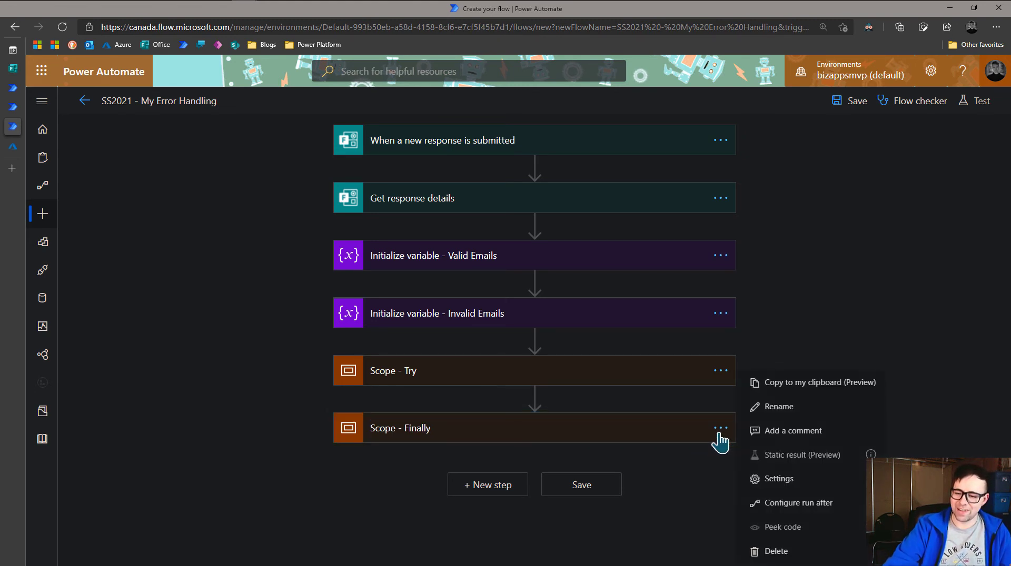
left_click(814, 507)
left_click(544, 471)
left_click(543, 487)
left_click(544, 504)
left_click(488, 541)
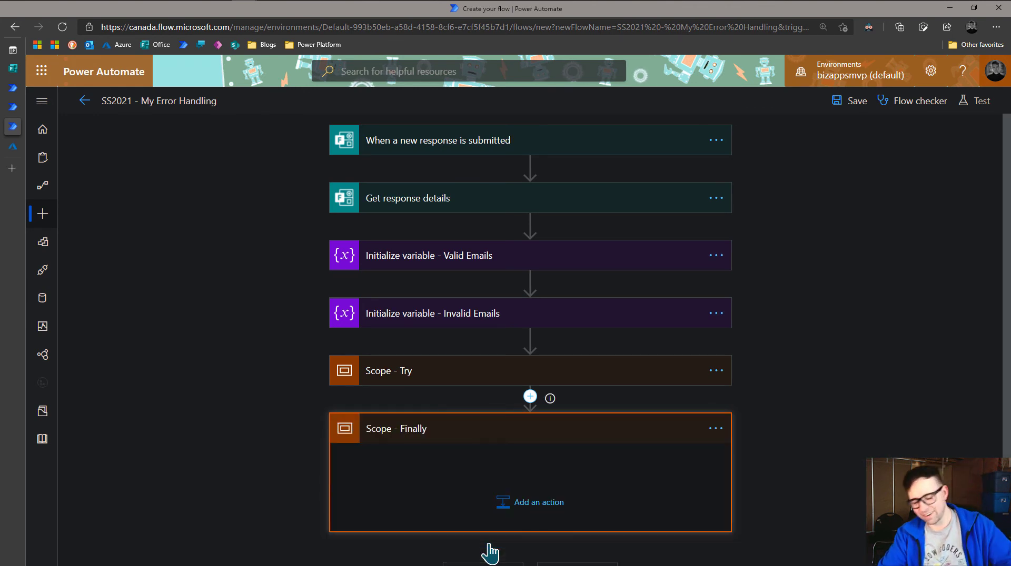
left_click(792, 403)
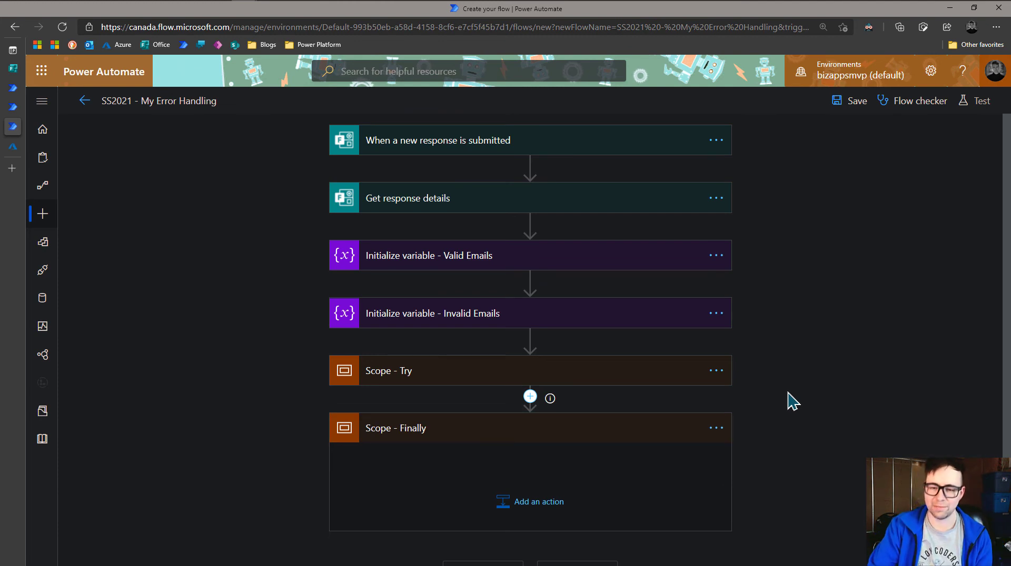
left_click(718, 432)
left_click(781, 501)
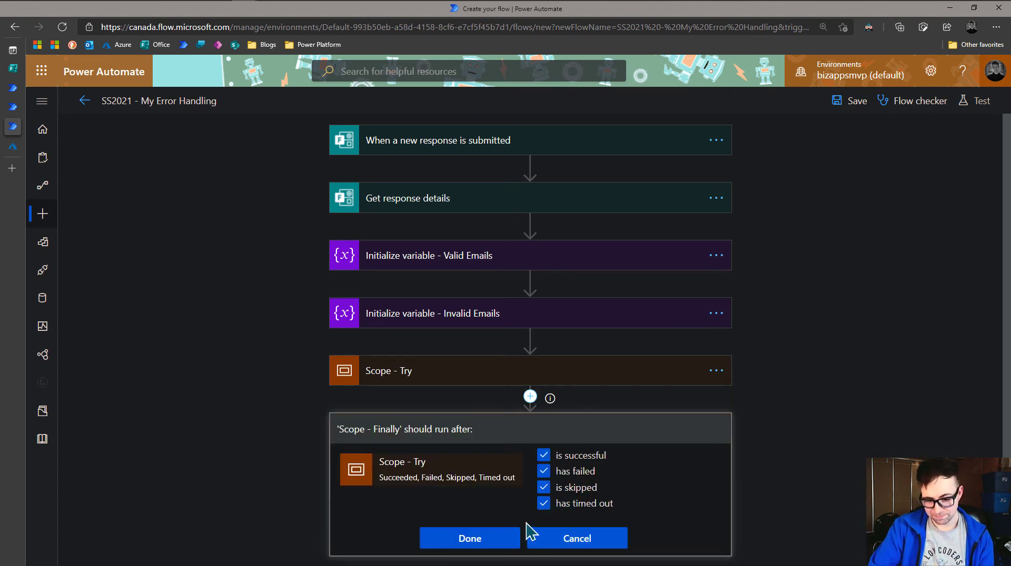
left_click(464, 539)
left_click(528, 501)
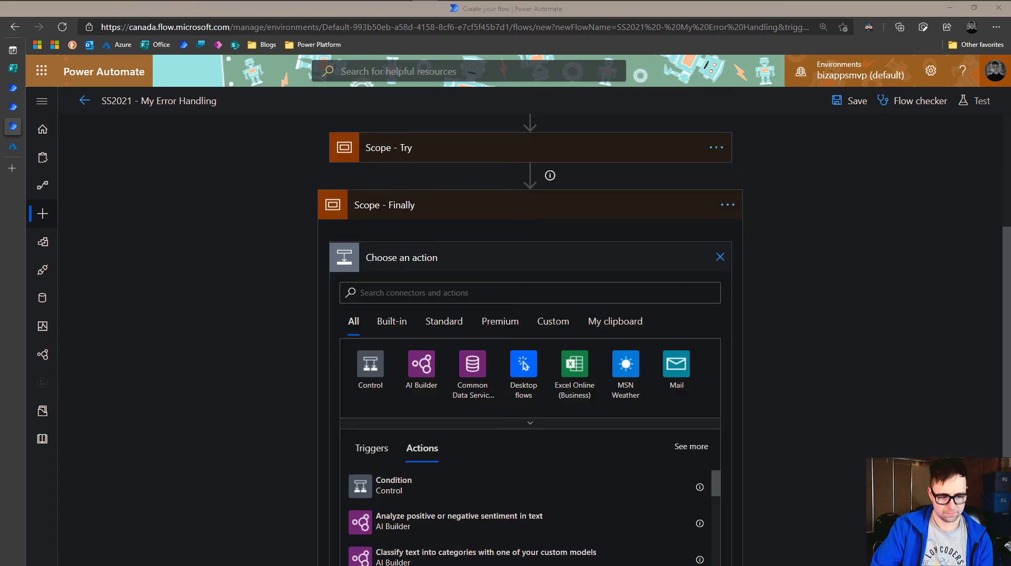
left_click(372, 371)
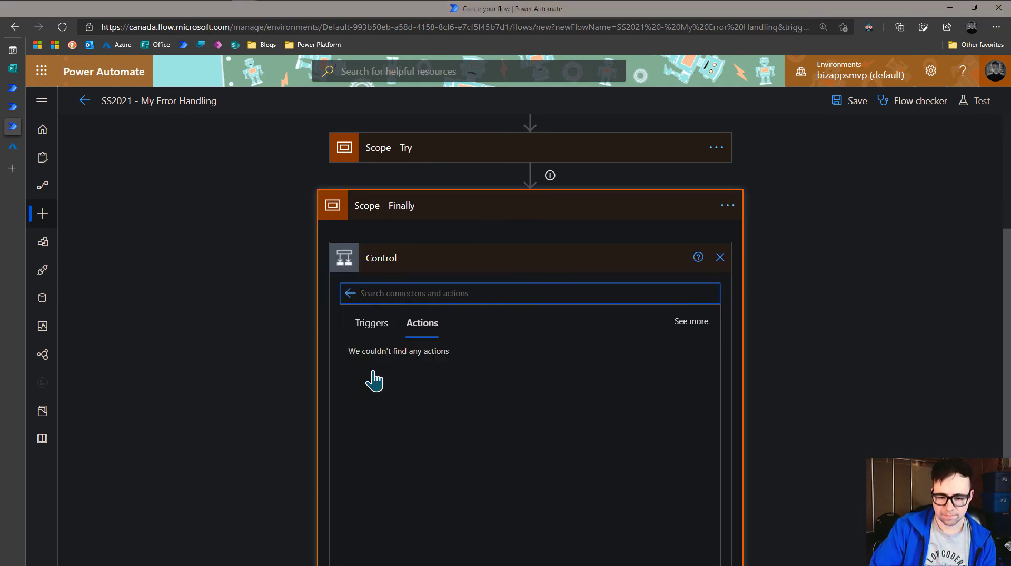
left_click(720, 257)
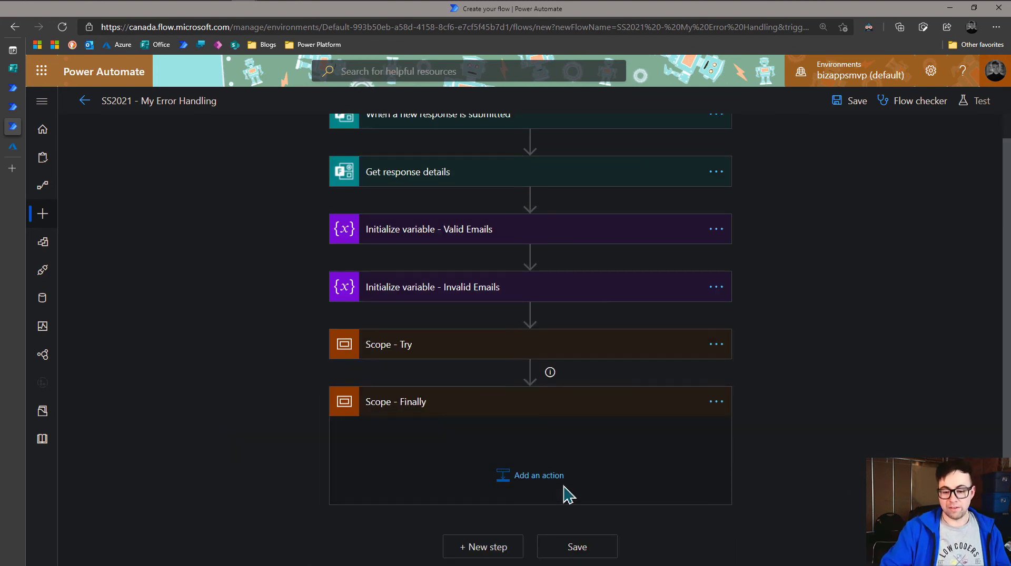
Step: Add a Data Operation Compose action inside Scope - Finally
left_click(511, 479)
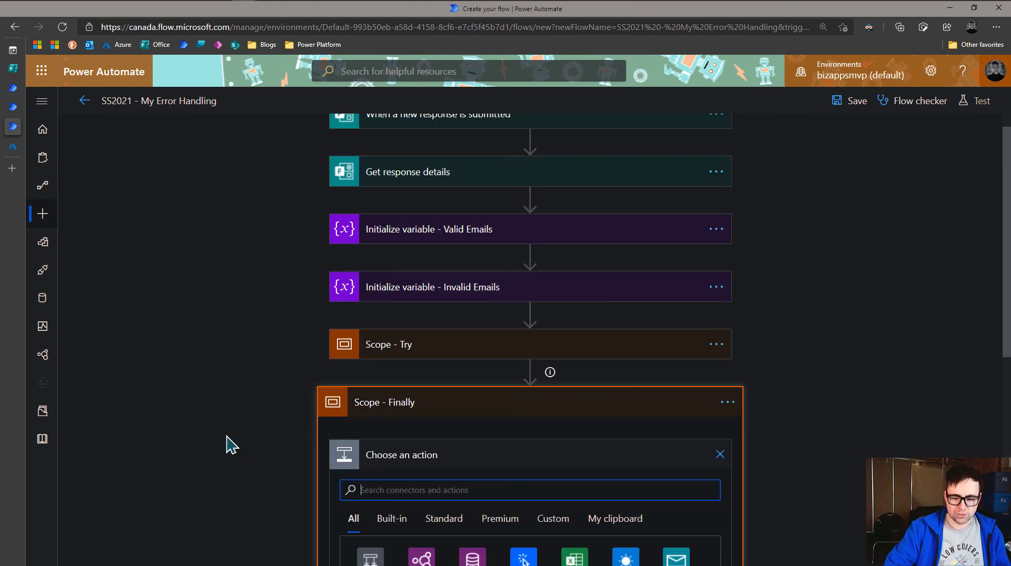
scroll(227, 444, "down", 3)
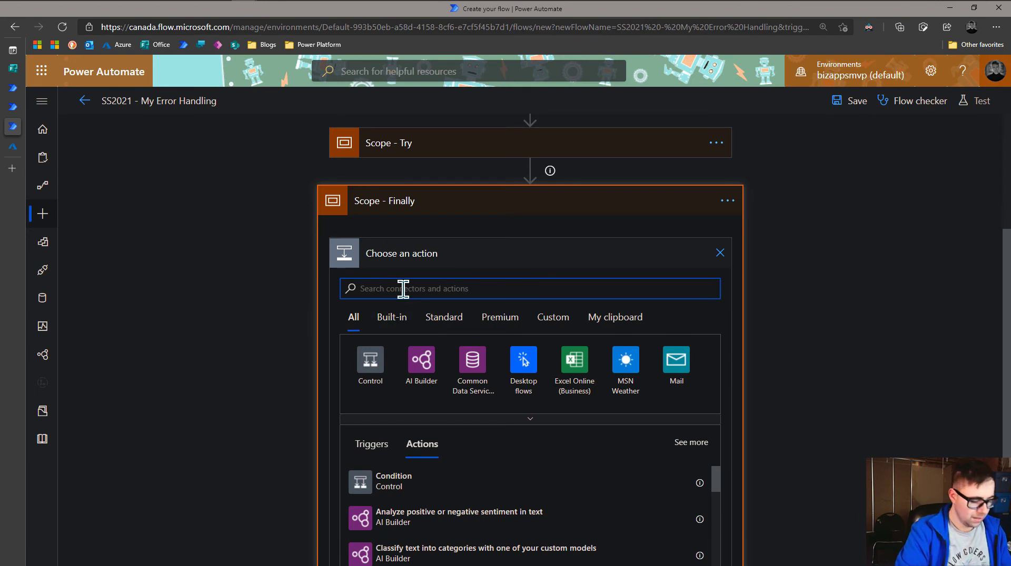
type("compose")
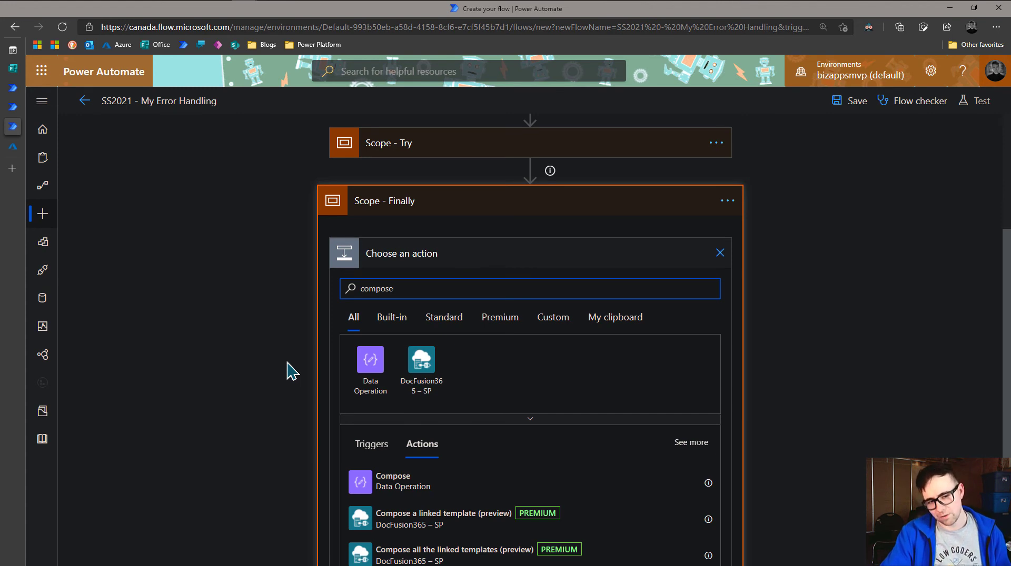
left_click(370, 360)
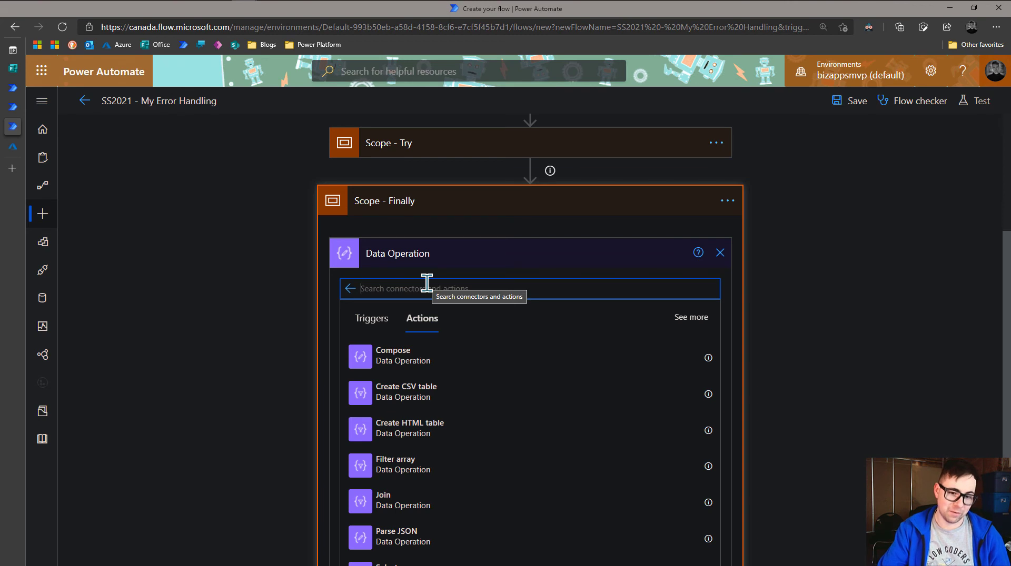
left_click(416, 358)
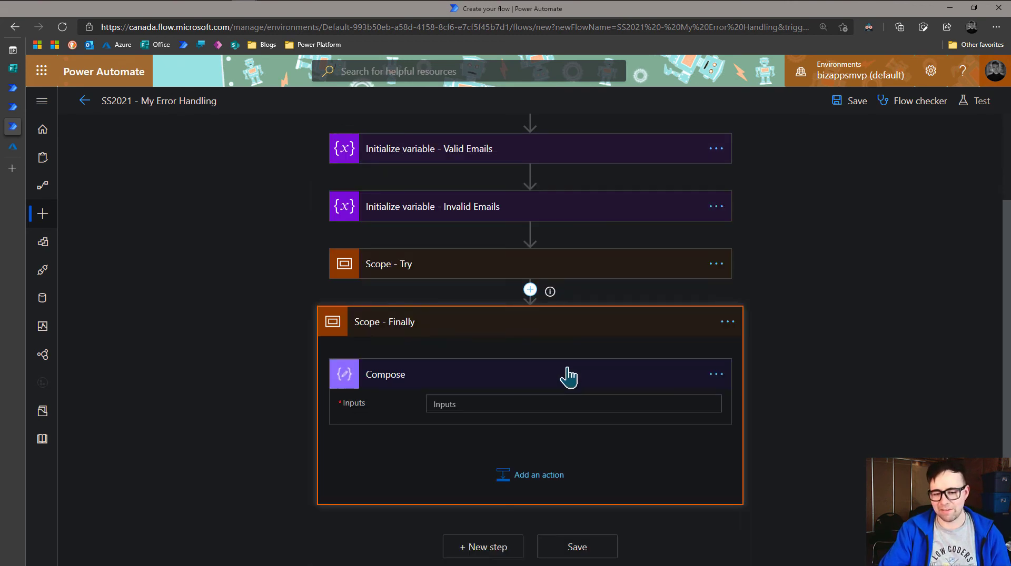
Step: Rename the Compose action in Scope - Finally as Compose - Length of Valid Emails
left_click(717, 376)
left_click(773, 397)
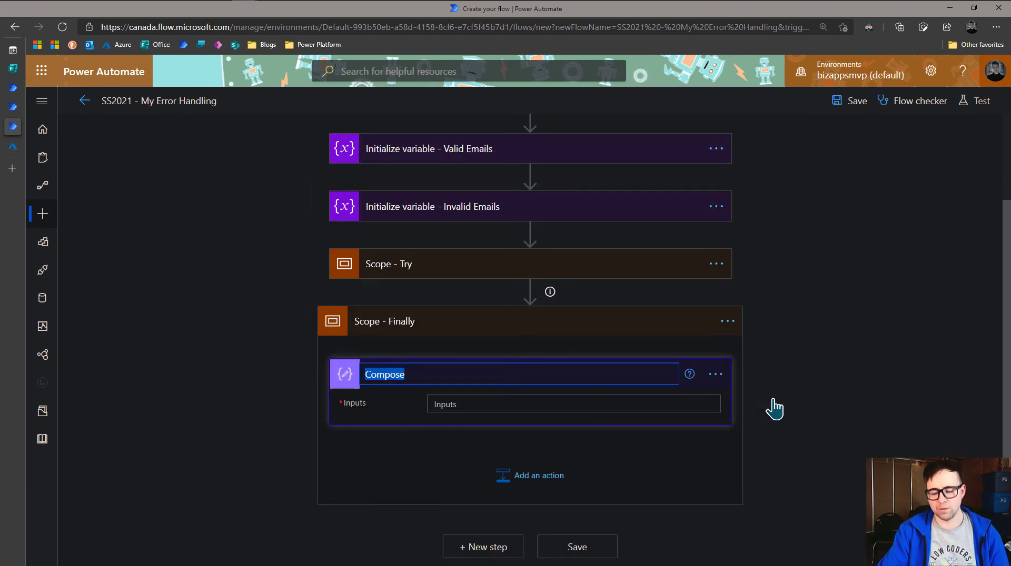
key("End")
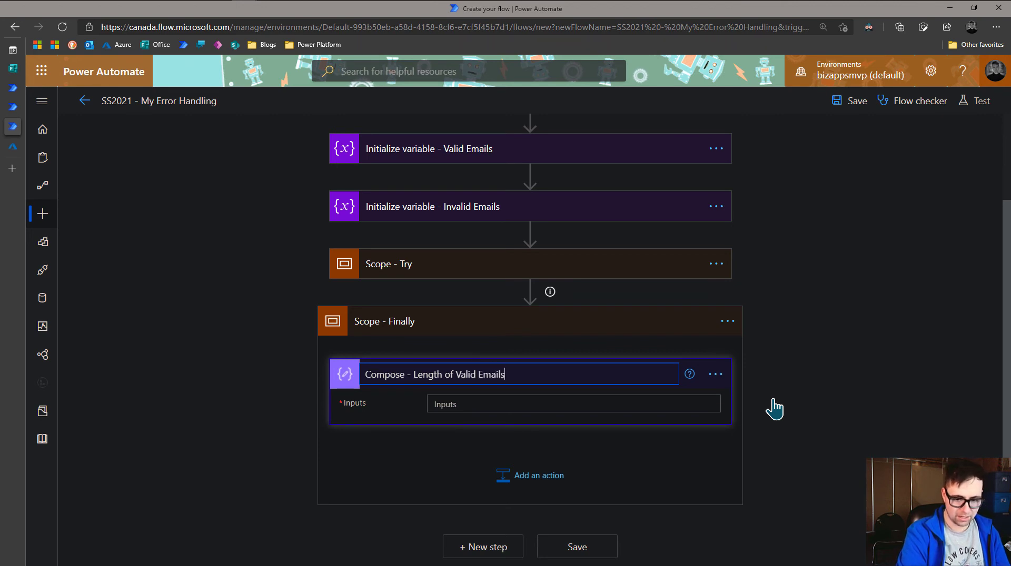
key("Return")
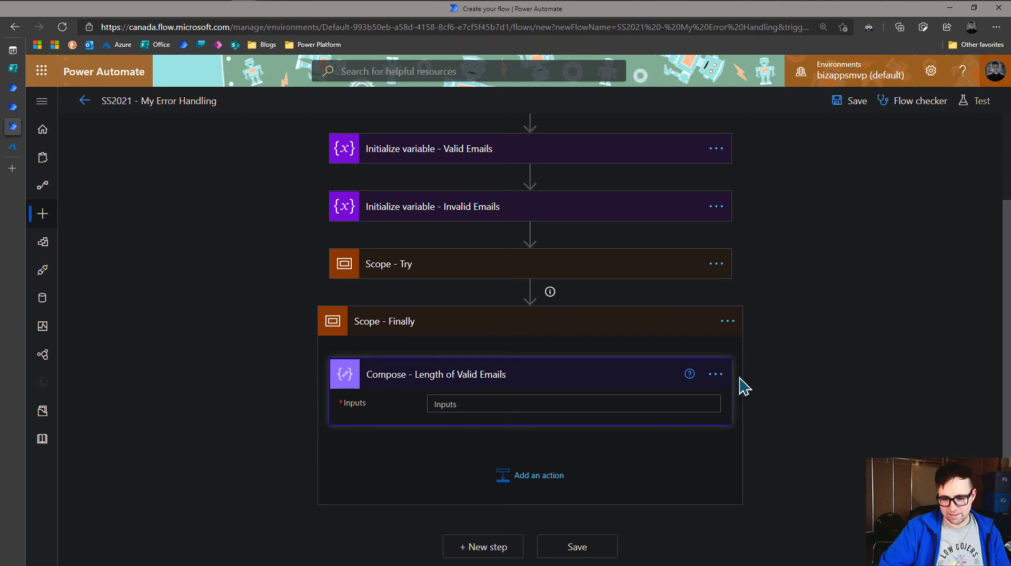
Step: Copy Compose - Length of Valid Emails to the clipboard and set its input to the expression length(variables('Valid'))
left_click(716, 375)
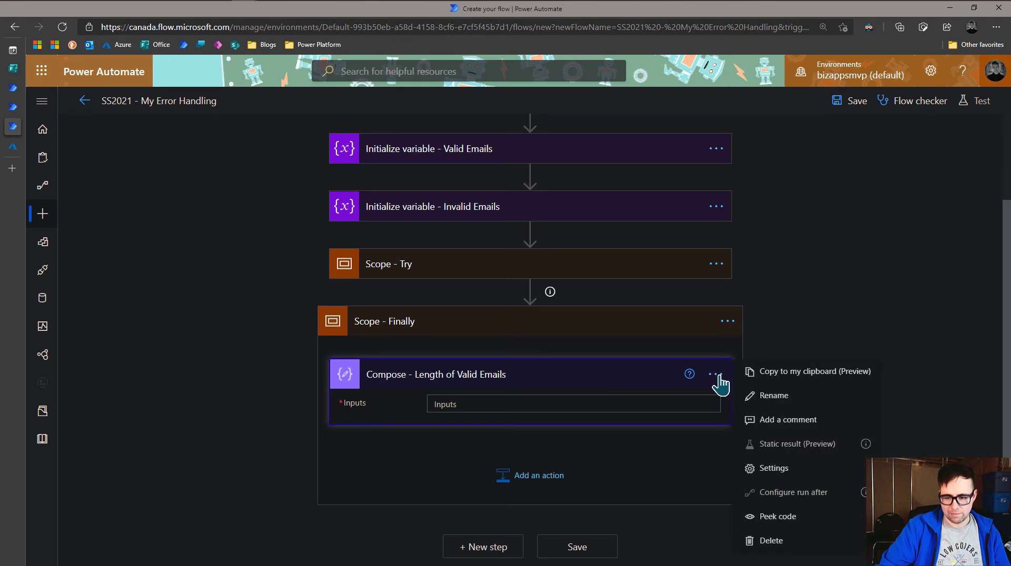
left_click(795, 373)
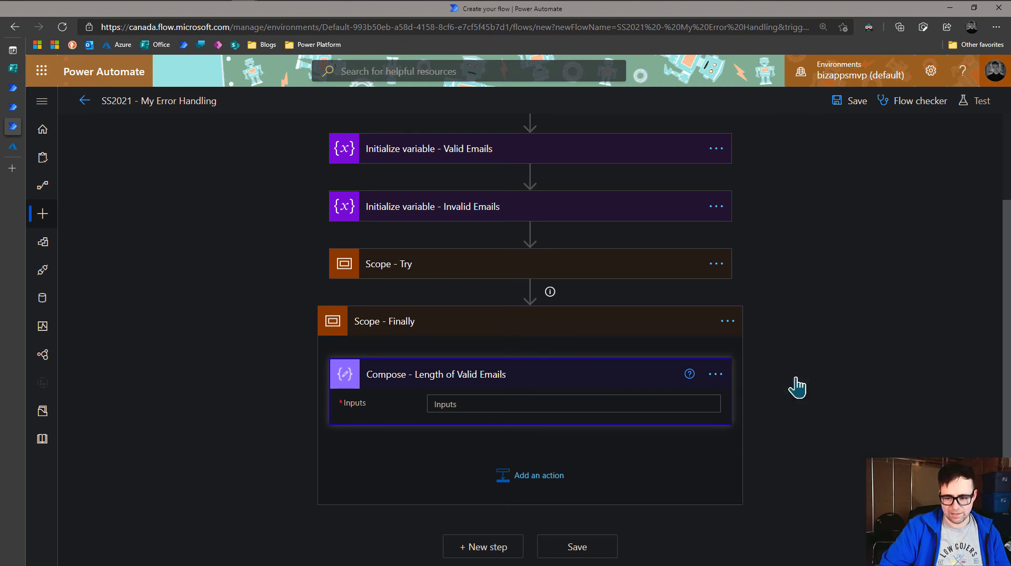
left_click(535, 402)
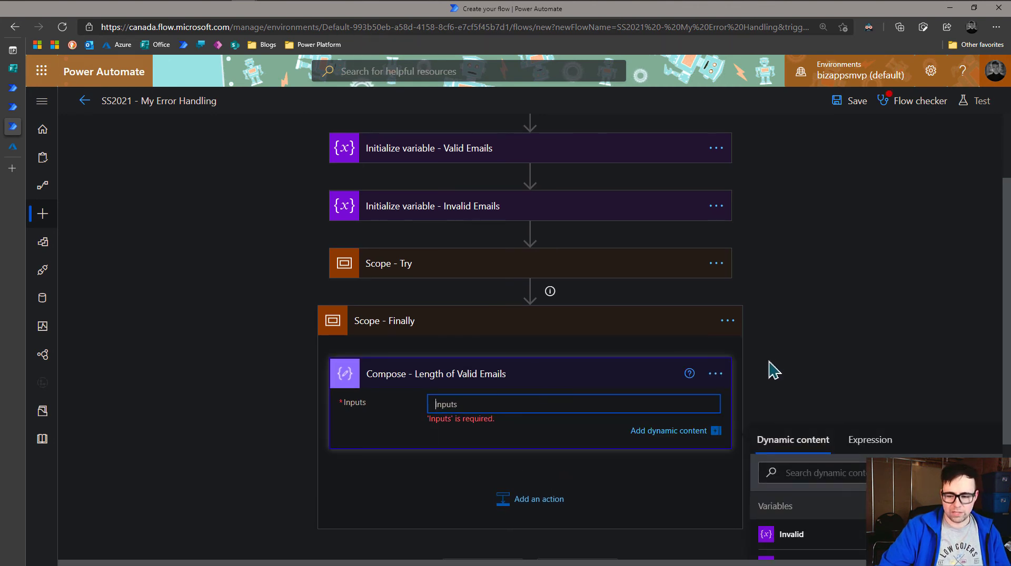
scroll(764, 375, "down", 3)
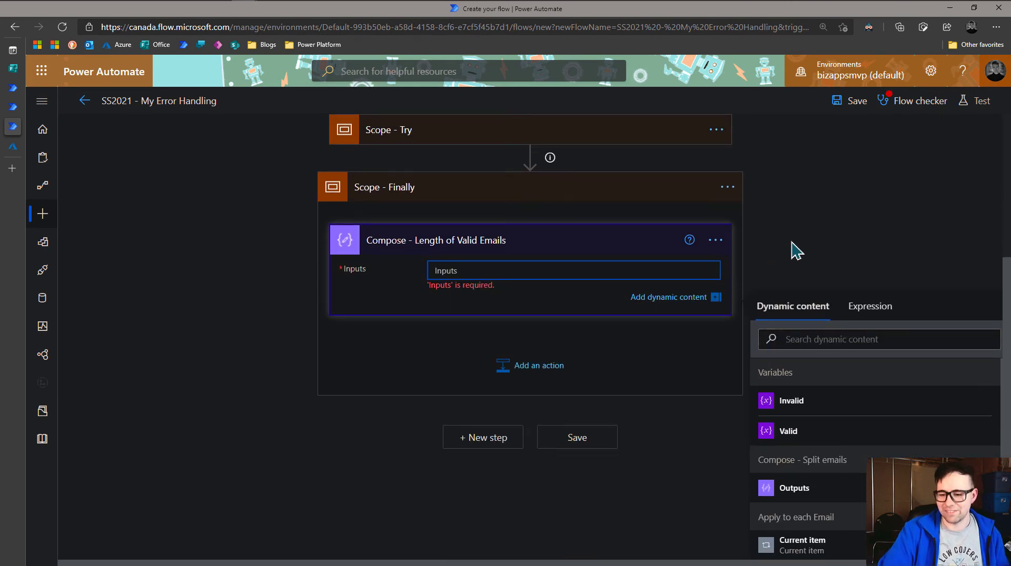
left_click(866, 308)
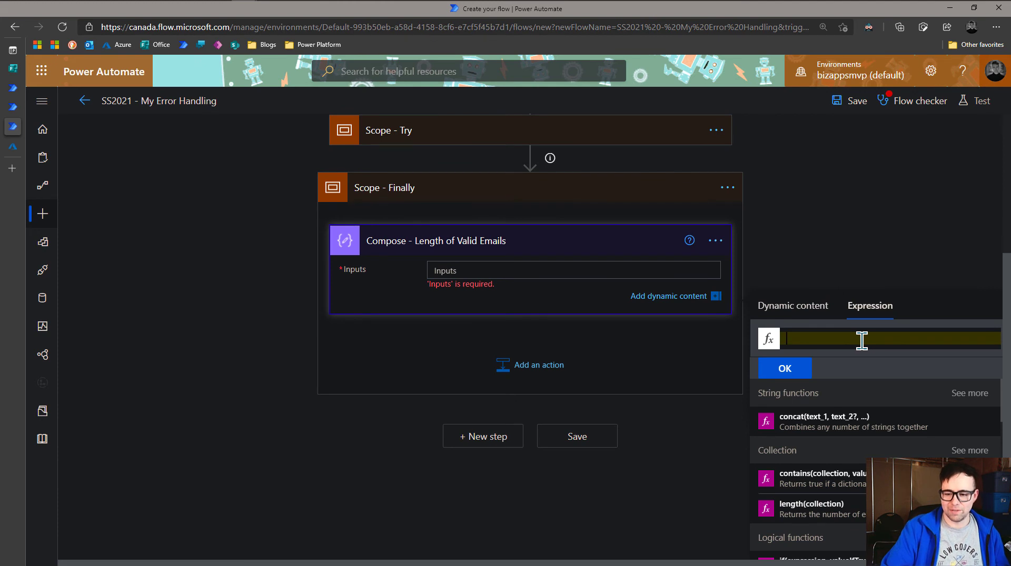
type("legn")
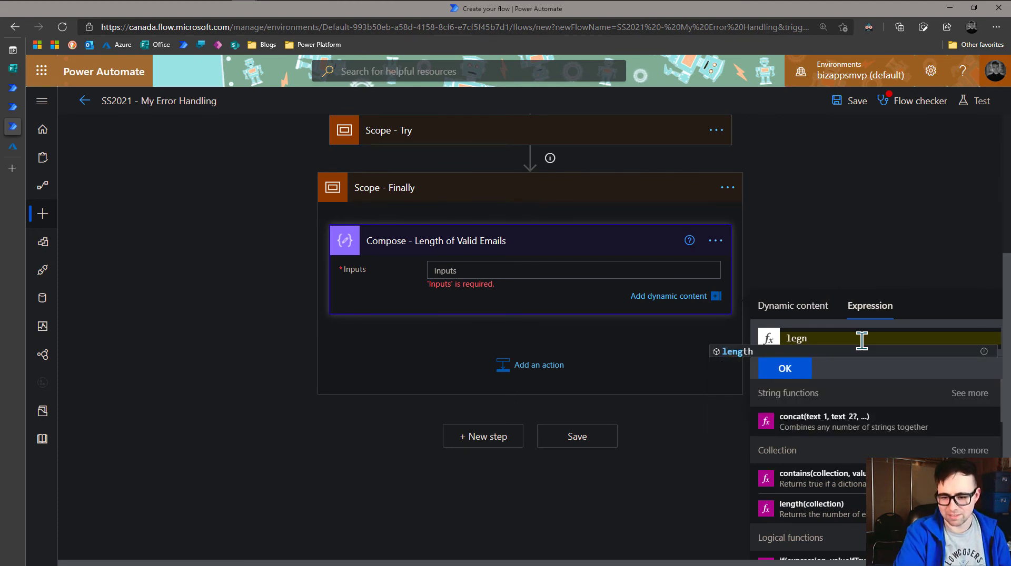
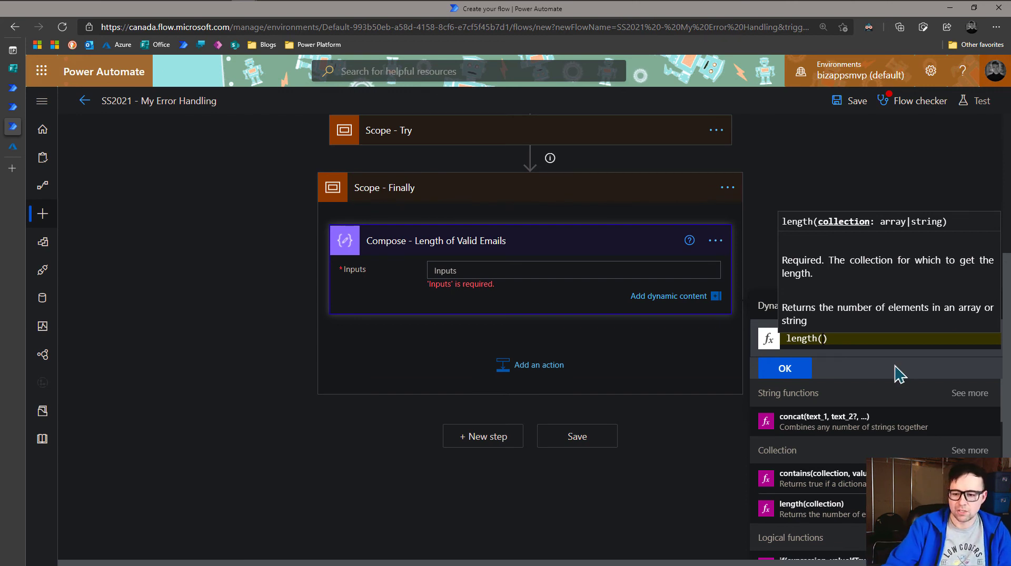
left_click(761, 308)
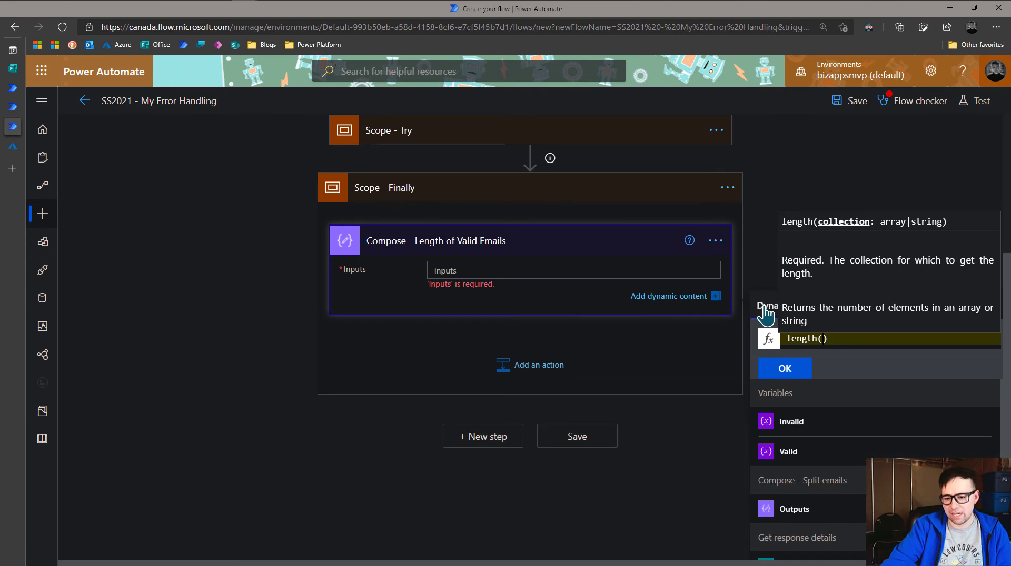
left_click(811, 461)
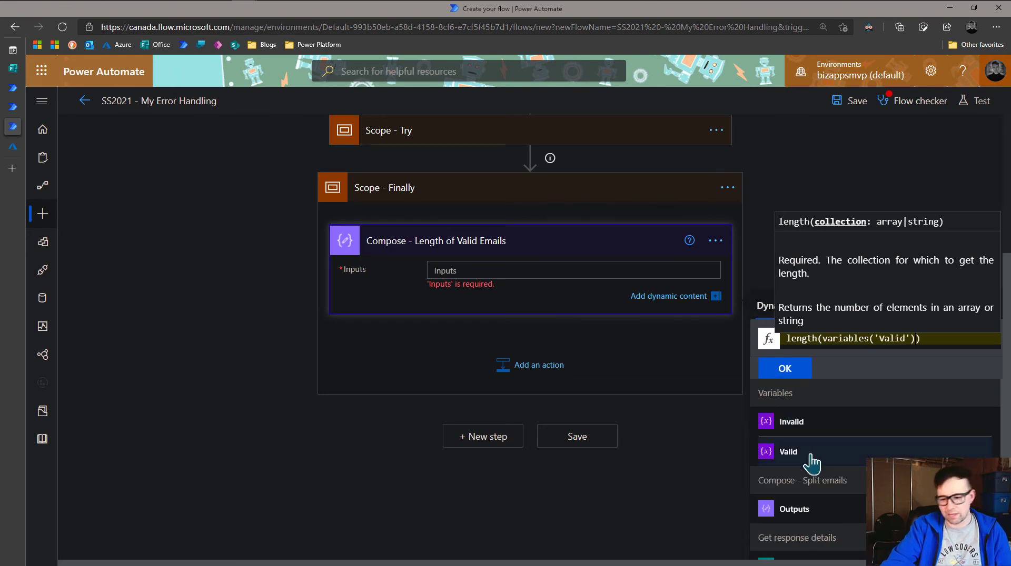
left_click(785, 370)
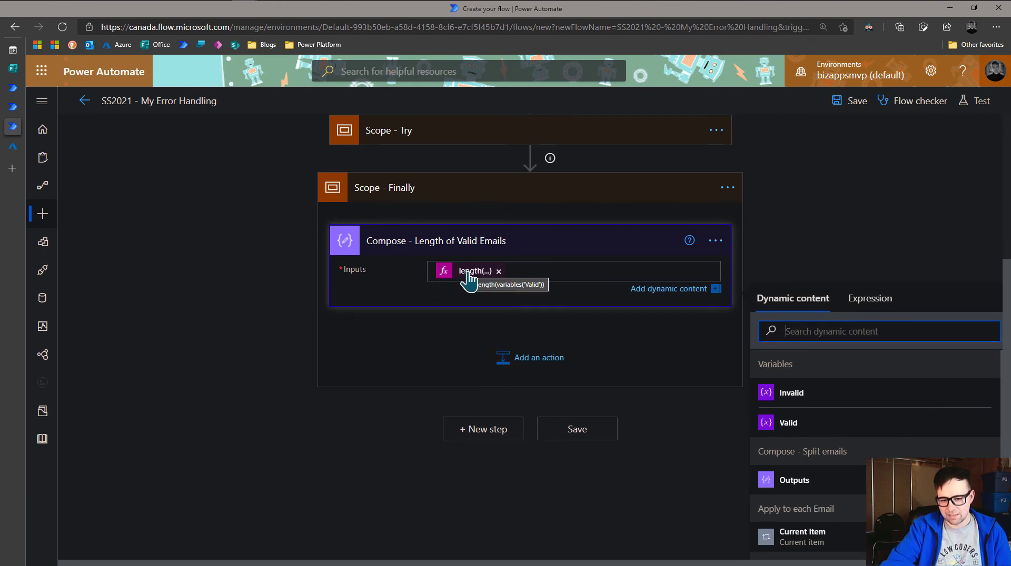
left_click(796, 243)
Step: Add a Condition control inside Scope - Finally, below Compose - Length of Valid Emails
left_click(547, 477)
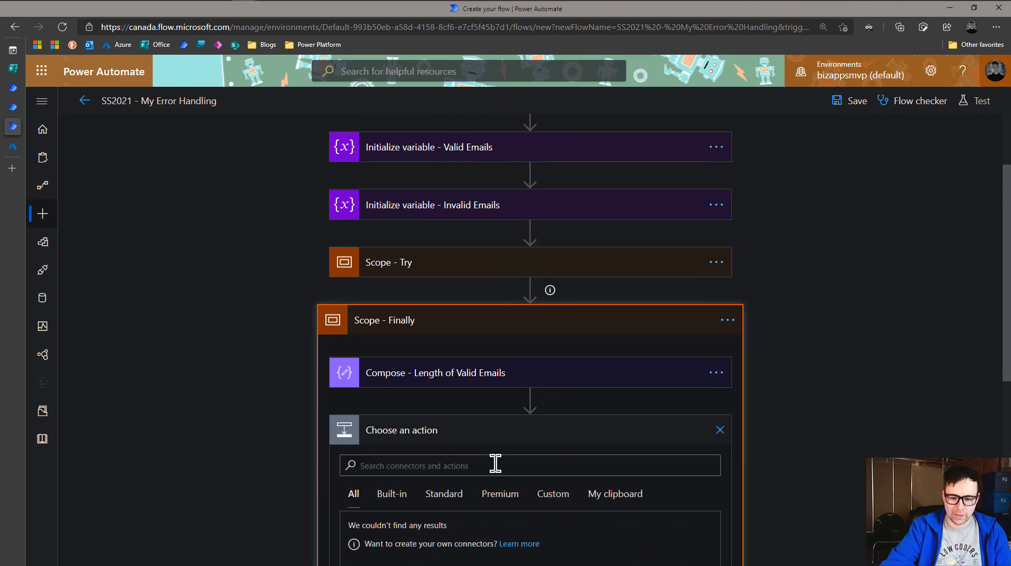
scroll(263, 436, "down", 3)
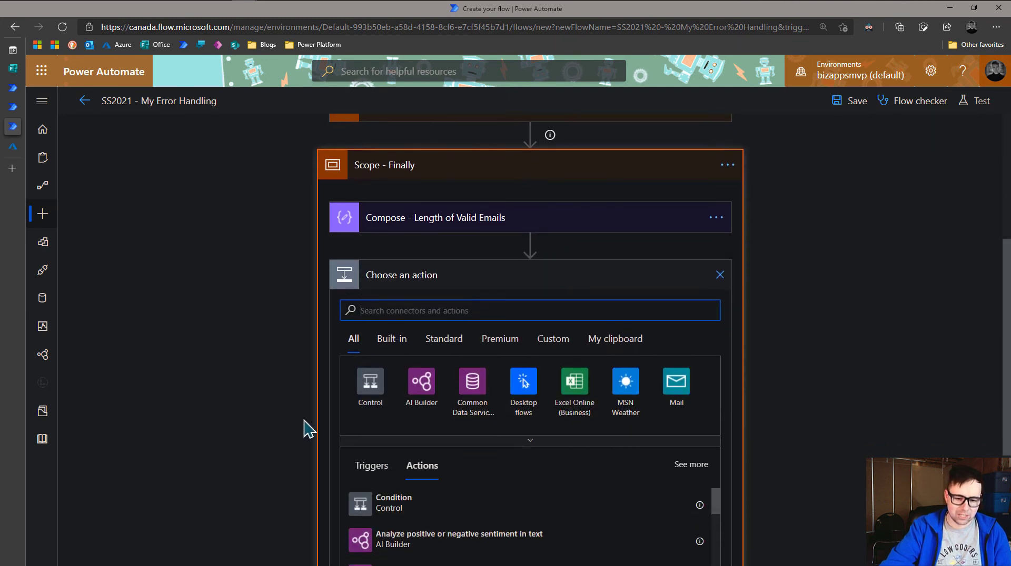
left_click(373, 390)
left_click(394, 378)
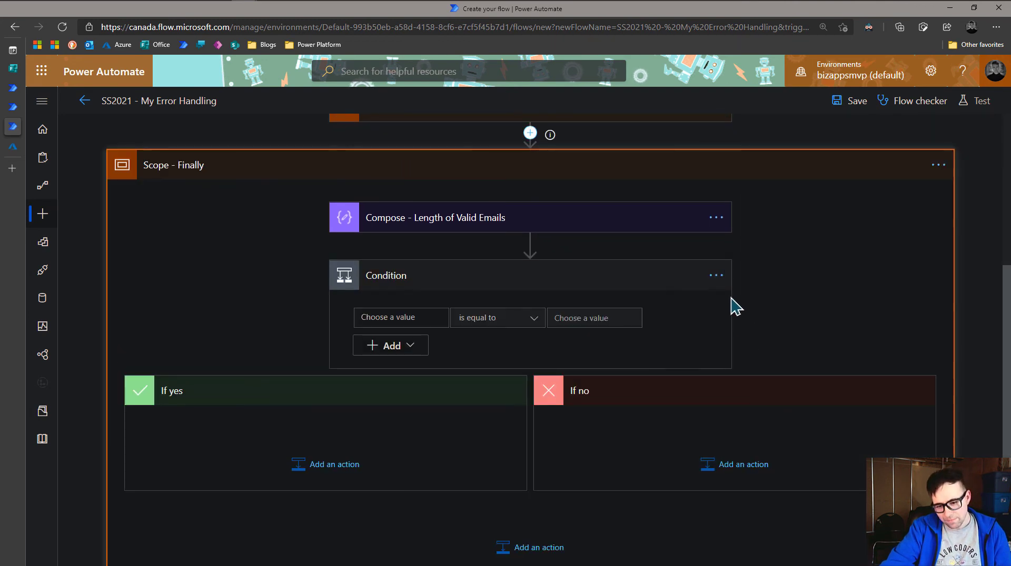
Step: Rename the new condition in Scope - Finally as Condition - If valid emails
left_click(716, 276)
left_click(762, 298)
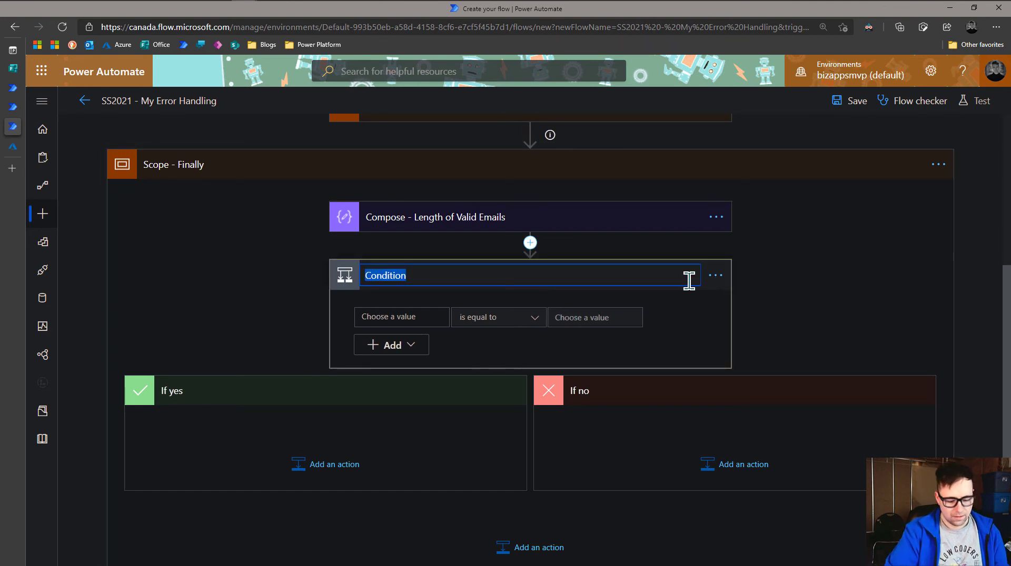
left_click(689, 281)
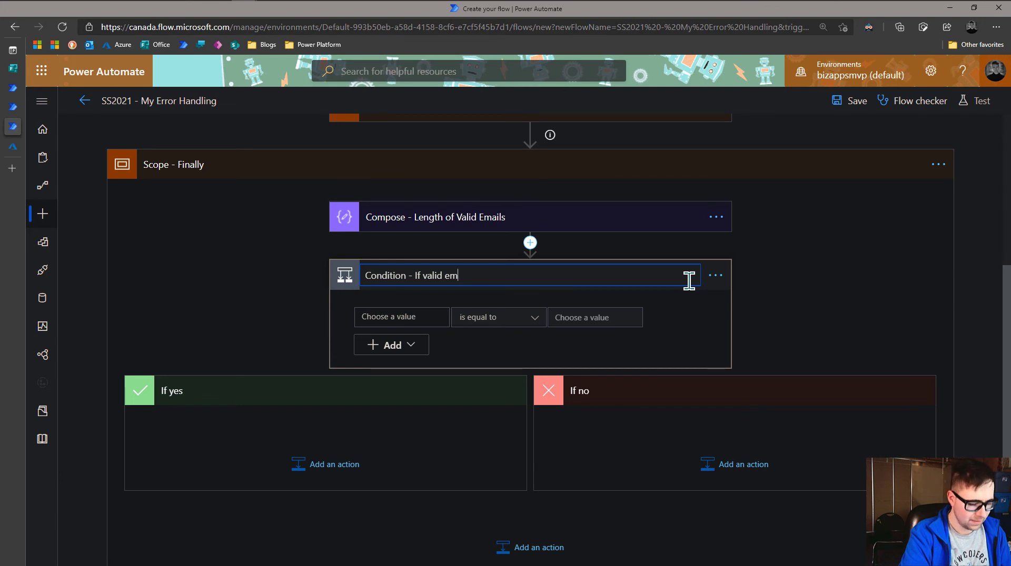
key("Return")
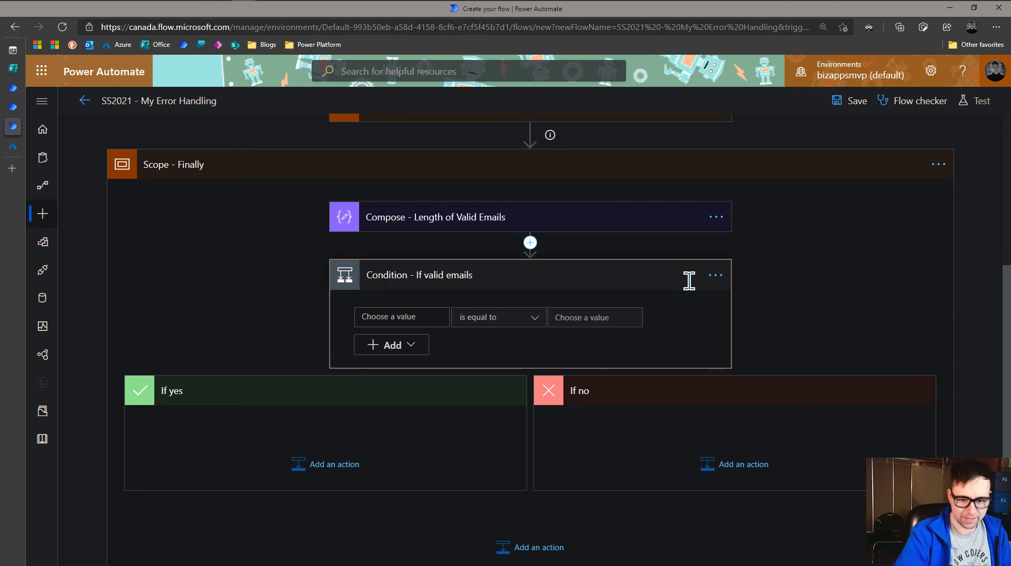
Step: Set Condition - If valid emails to check that the Outputs of Compose - Length of Valid Emails is greater than 0
left_click(411, 316)
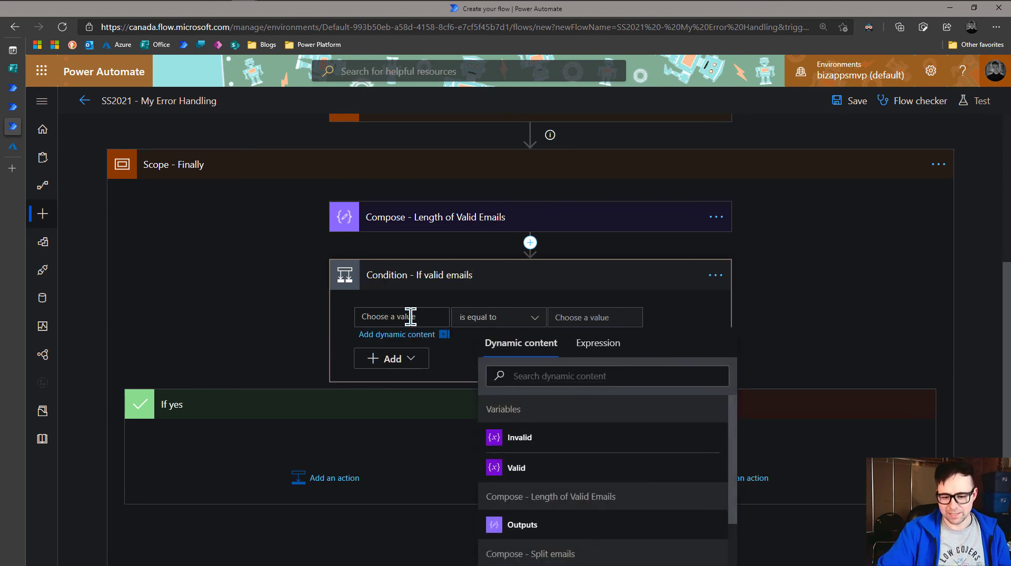
left_click(543, 527)
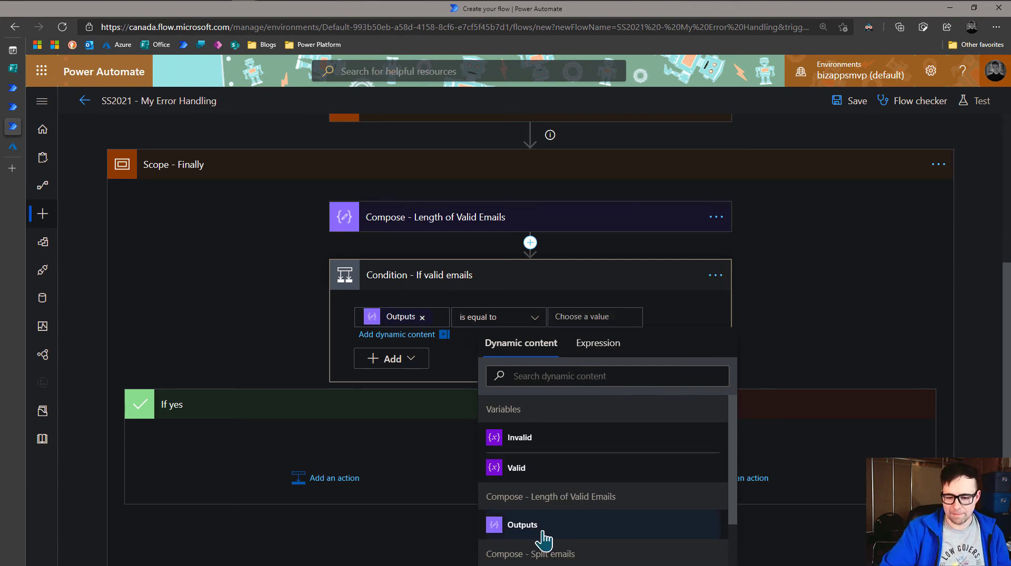
left_click(533, 319)
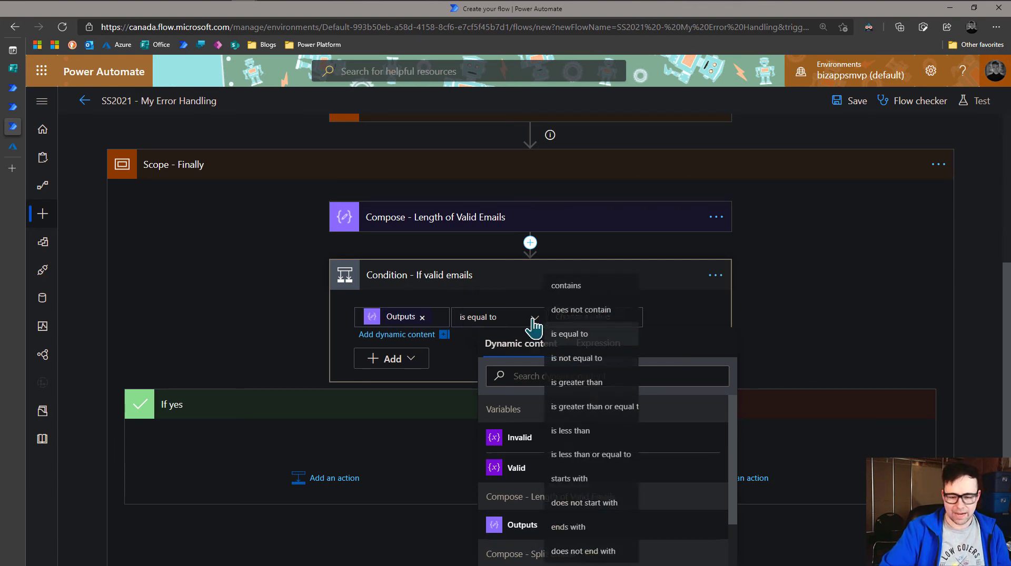
left_click(581, 384)
left_click(578, 317)
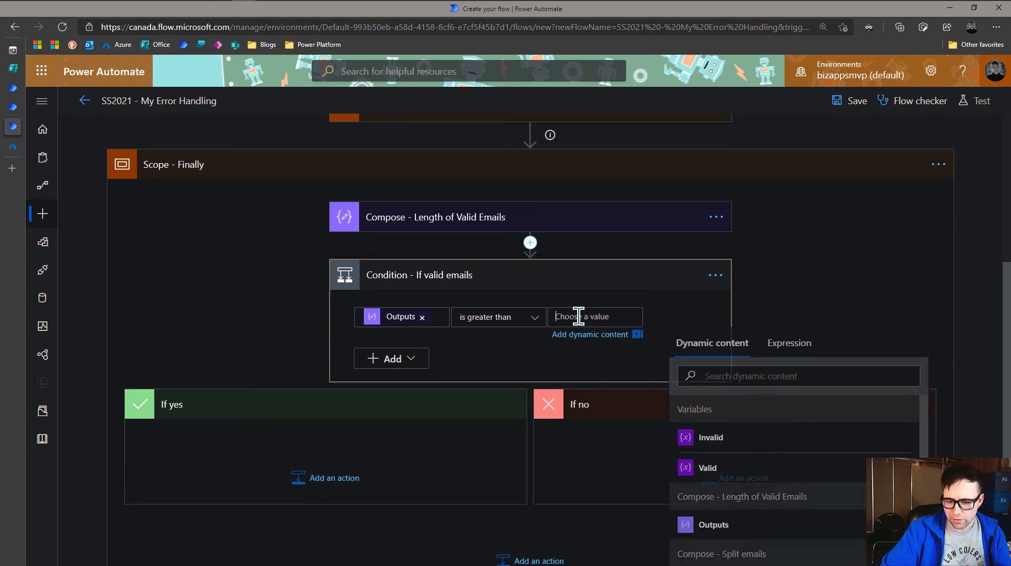
type("0")
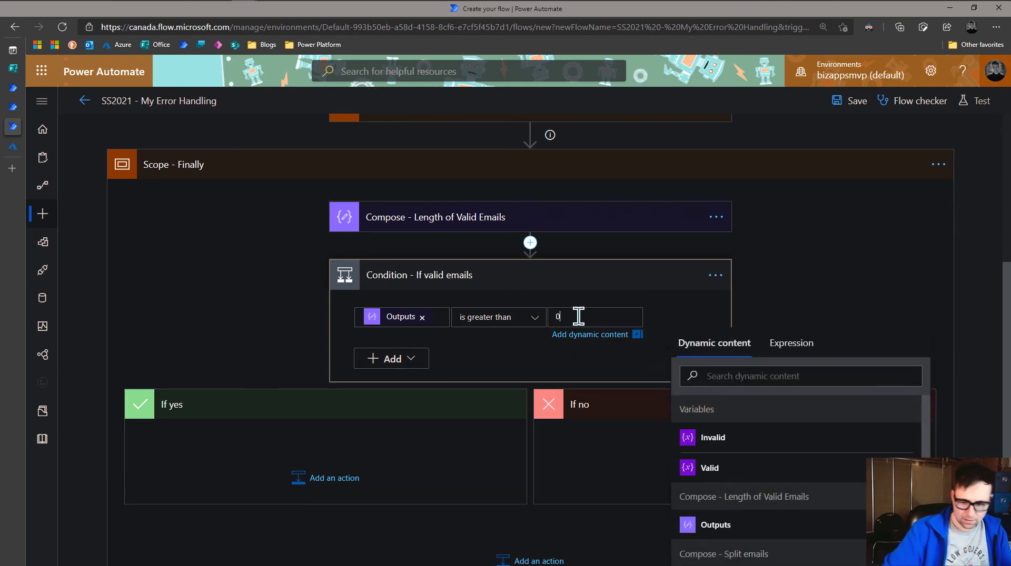
left_click(797, 304)
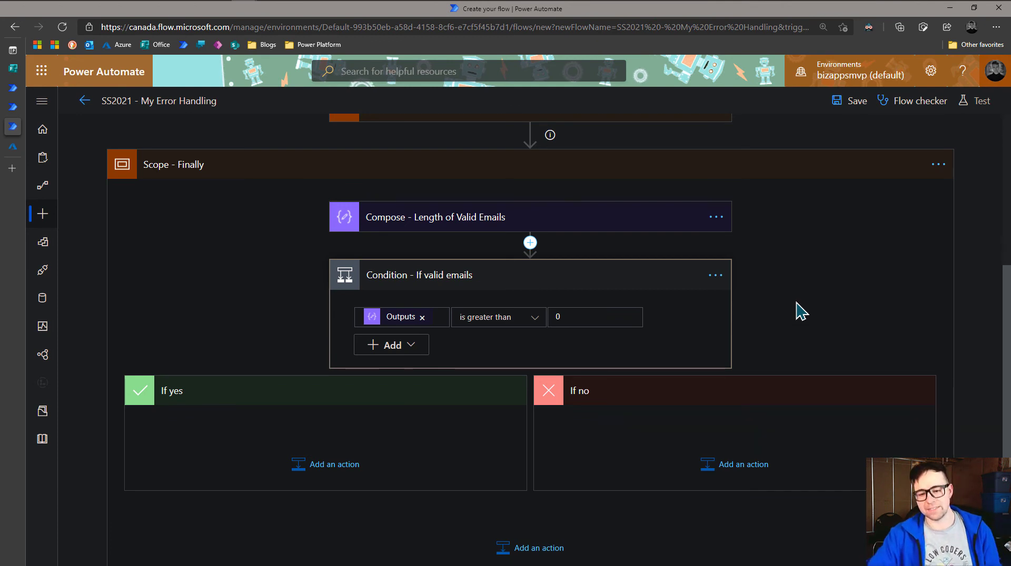
Step: Add an Office 365 Outlook Send an email (V2) action to the If yes branch of Condition - If valid emails
left_click(334, 466)
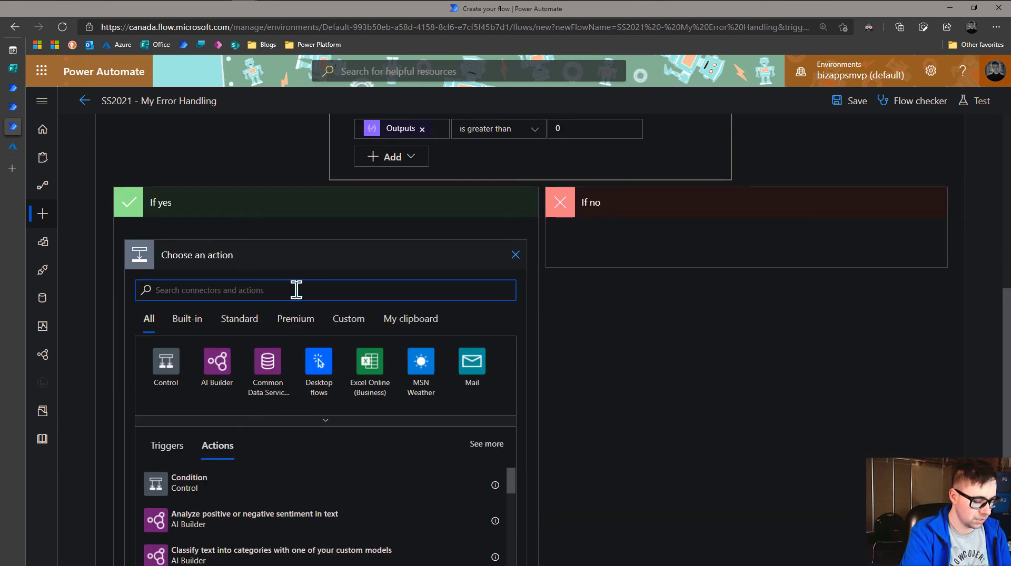
type("send ema")
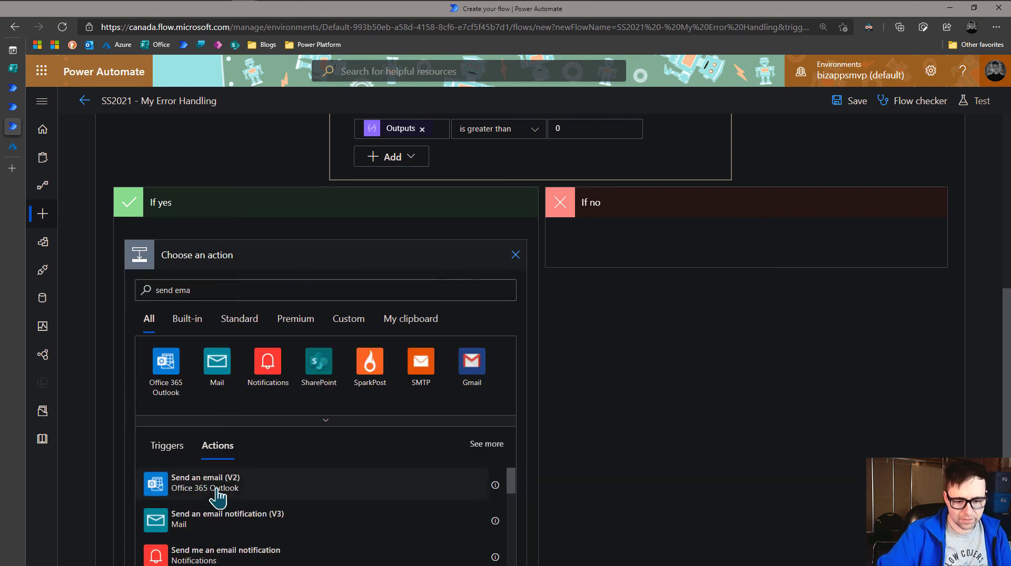
left_click(217, 489)
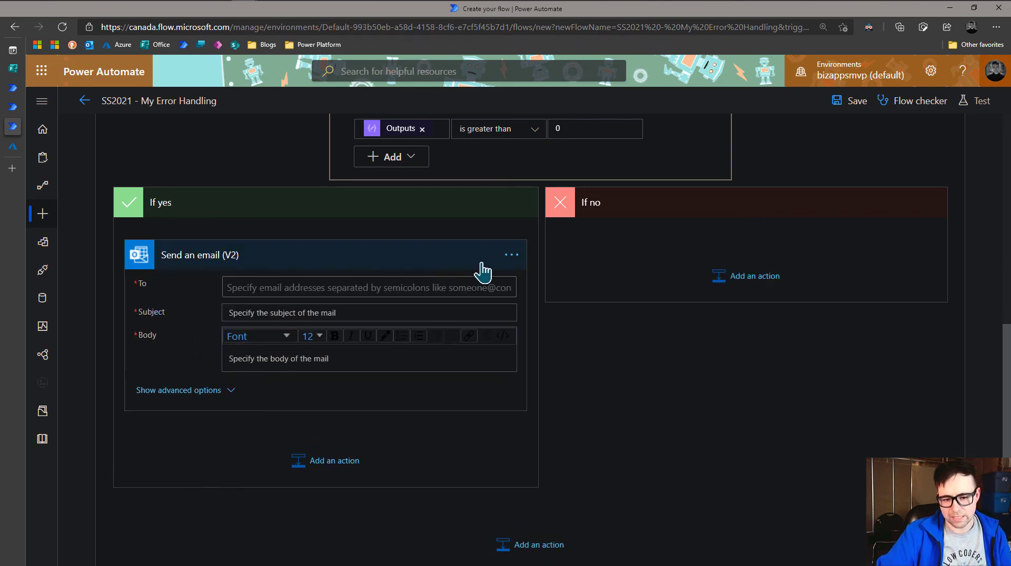
Step: Rename the email action in the If yes branch as Send an email (V2) - Valid
left_click(513, 261)
left_click(558, 273)
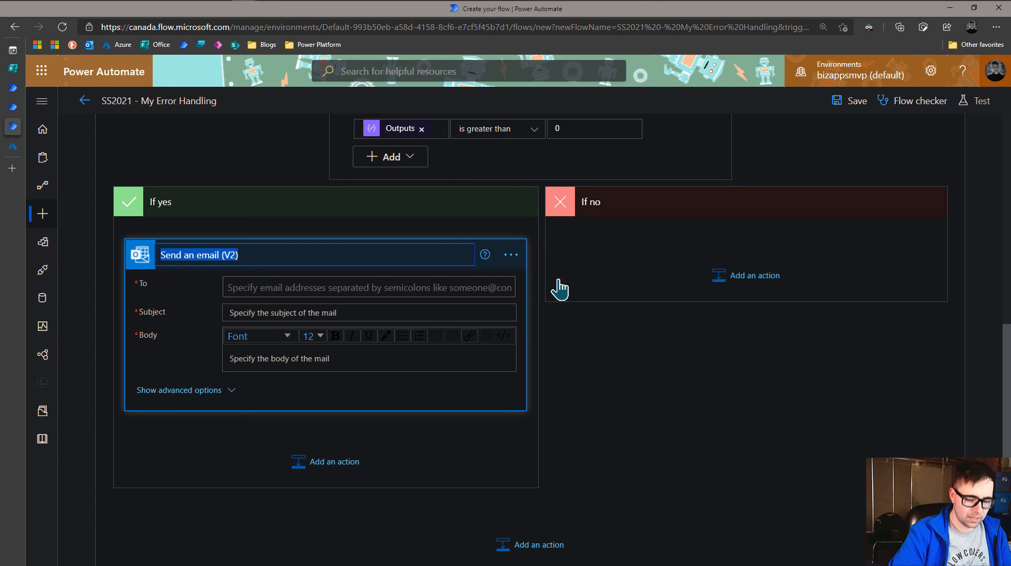
key("End")
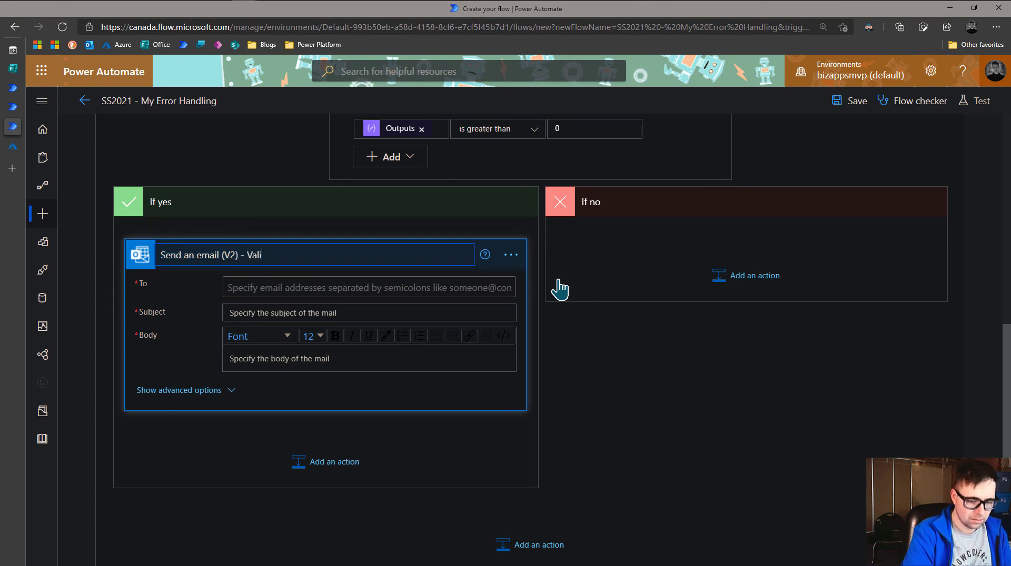
key("Return")
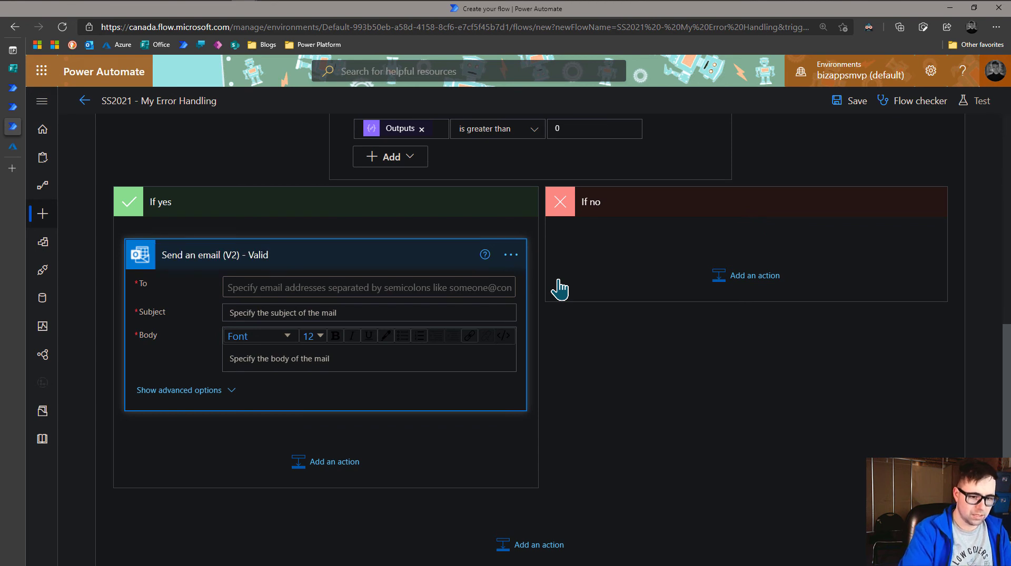
Step: Address Send an email (V2) - Valid to the dynamic Responders' Email and set its subject to Users have been added
left_click(442, 287)
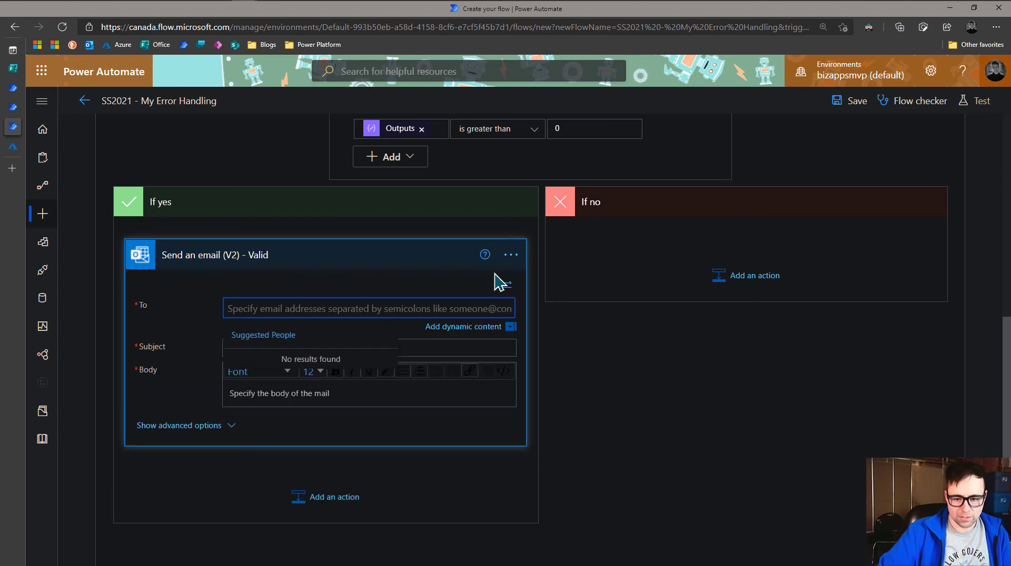
left_click(458, 327)
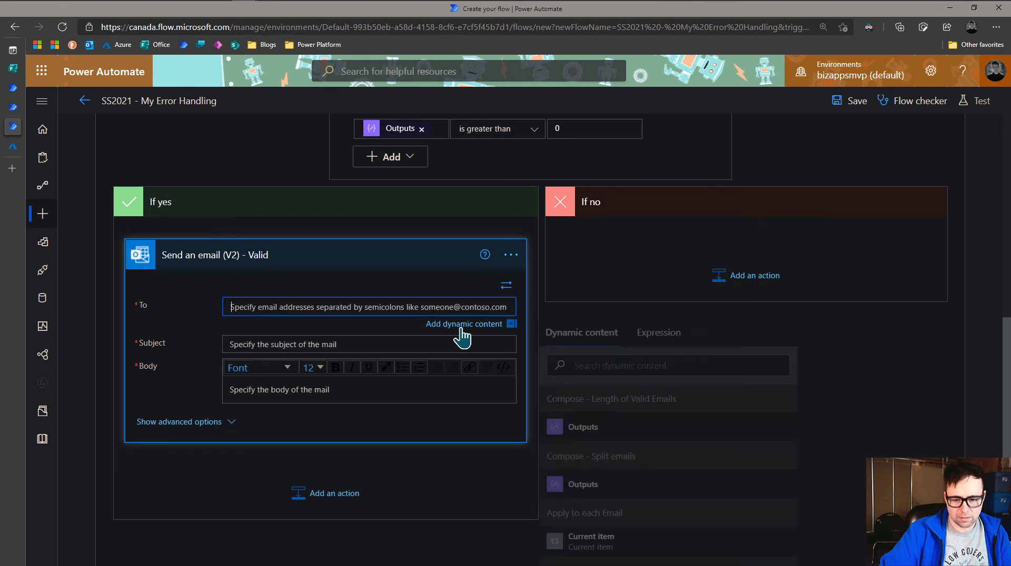
scroll(599, 449, "down", 3)
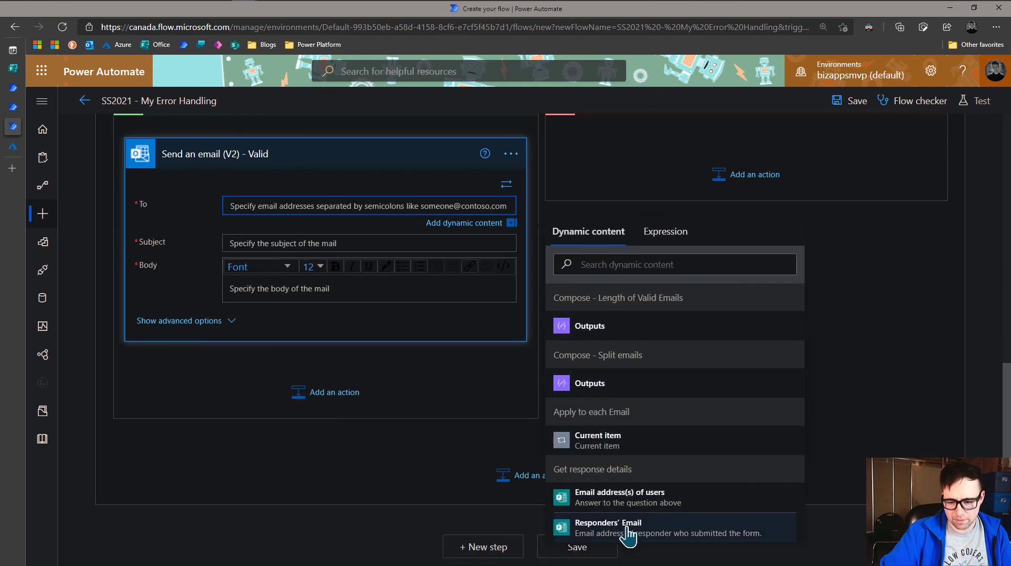
left_click(634, 534)
mouse_move(283, 214)
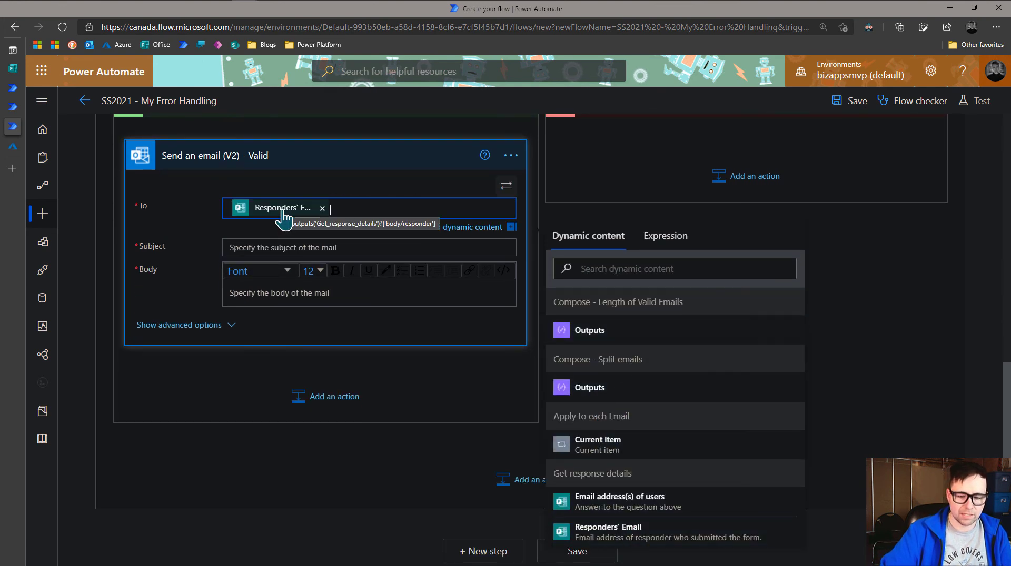
left_click(282, 247)
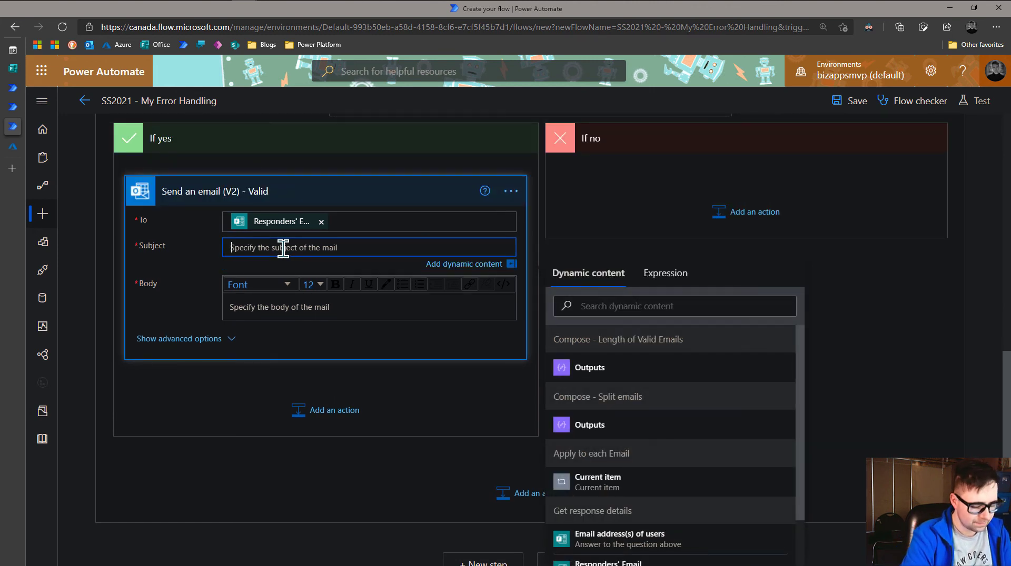
type("Users have been added")
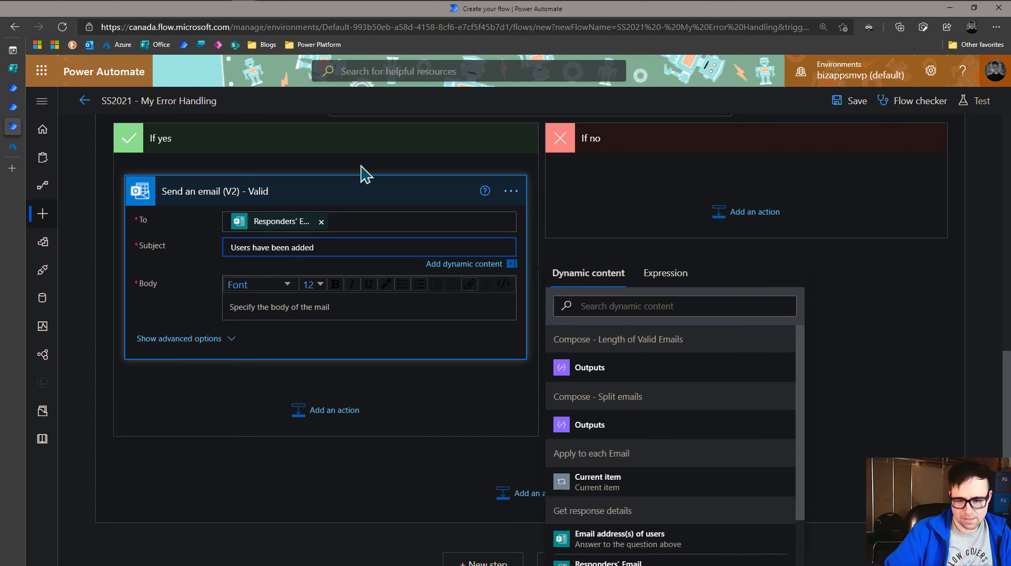
Step: Begin the body of Send an email (V2) - Valid with the line Users added: followed by a new line
left_click(270, 307)
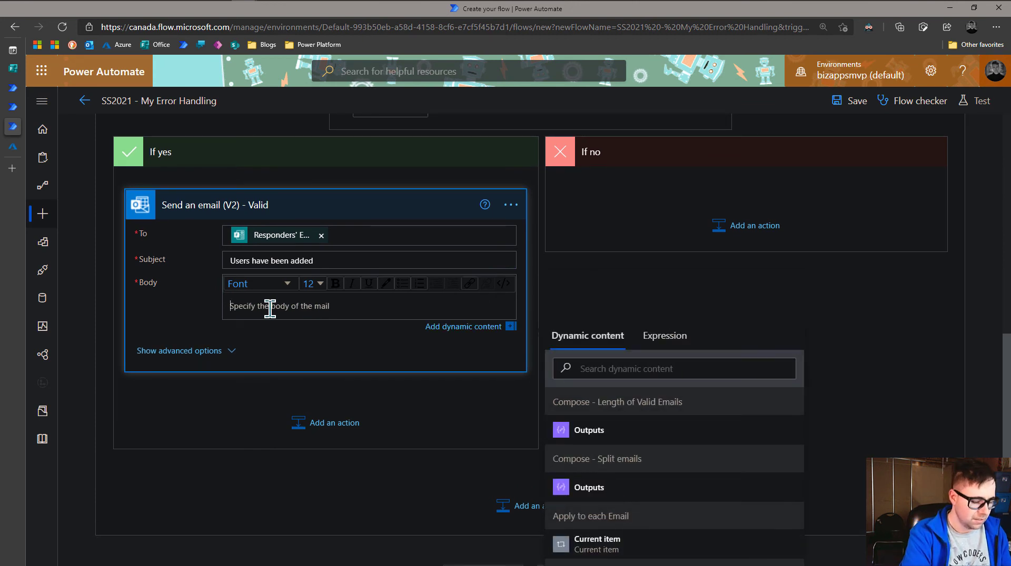
type("Users added")
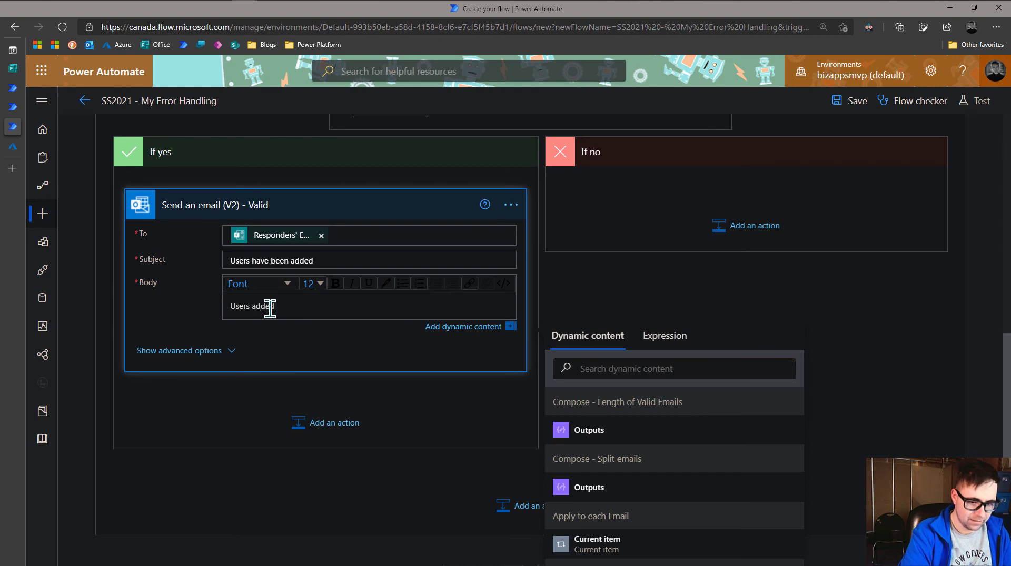
type(":")
key("Return")
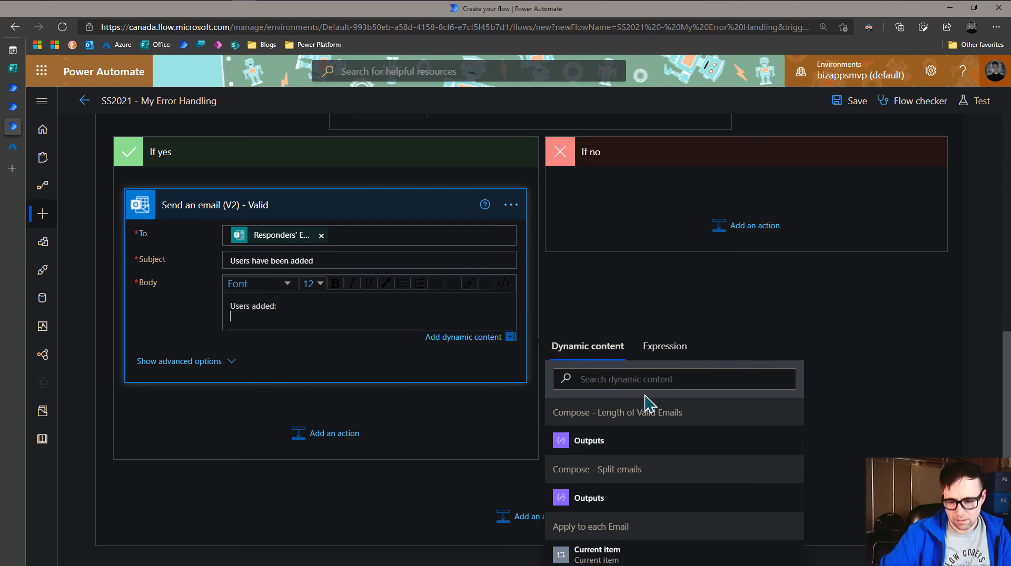
Step: Insert the expression variables('Valid') below Users added: in the body of Send an email (V2) - Valid
scroll(632, 510, "down", 2)
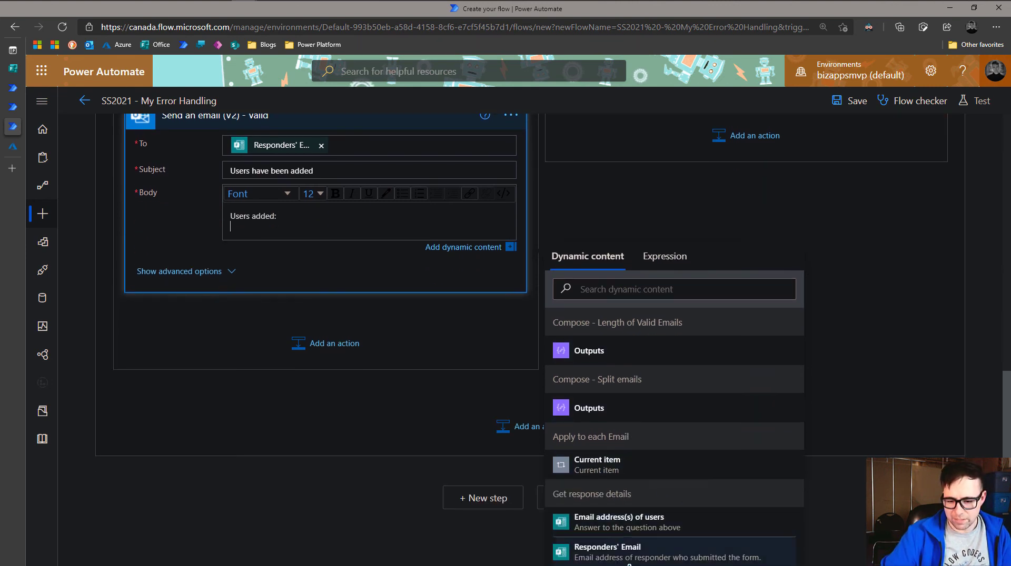
scroll(627, 484, "up", 3)
scroll(620, 485, "down", 3)
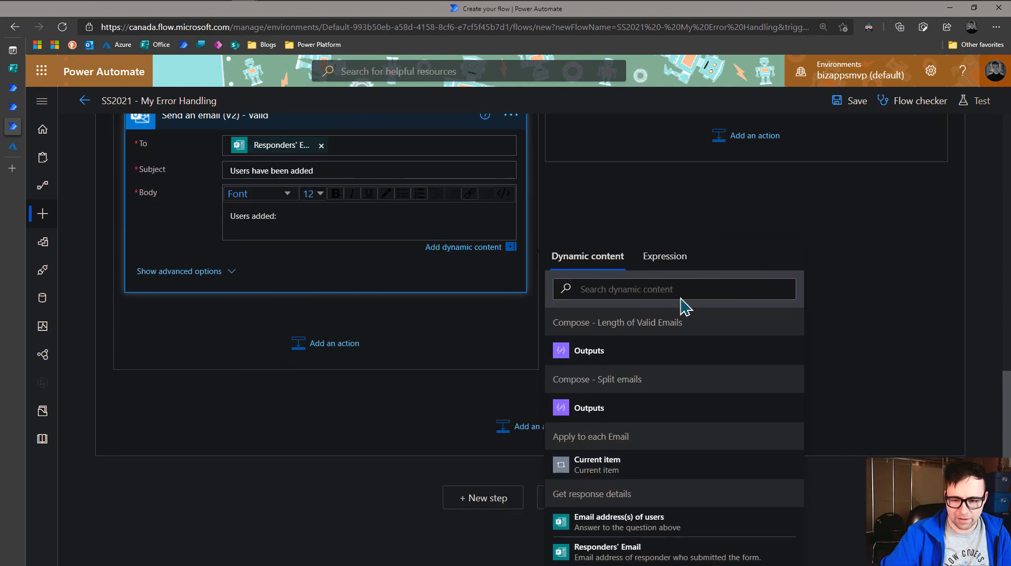
left_click(668, 260)
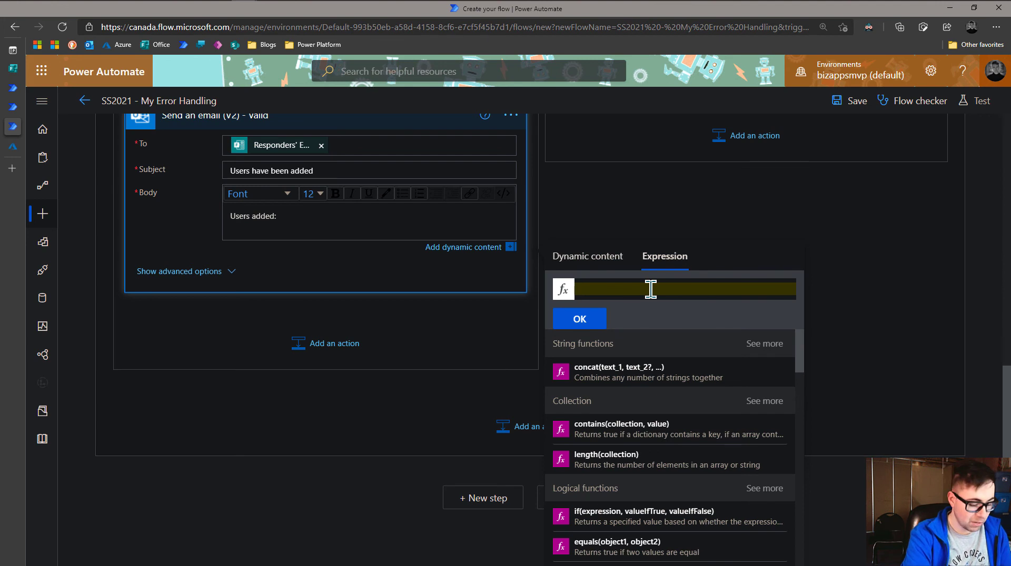
type("variables")
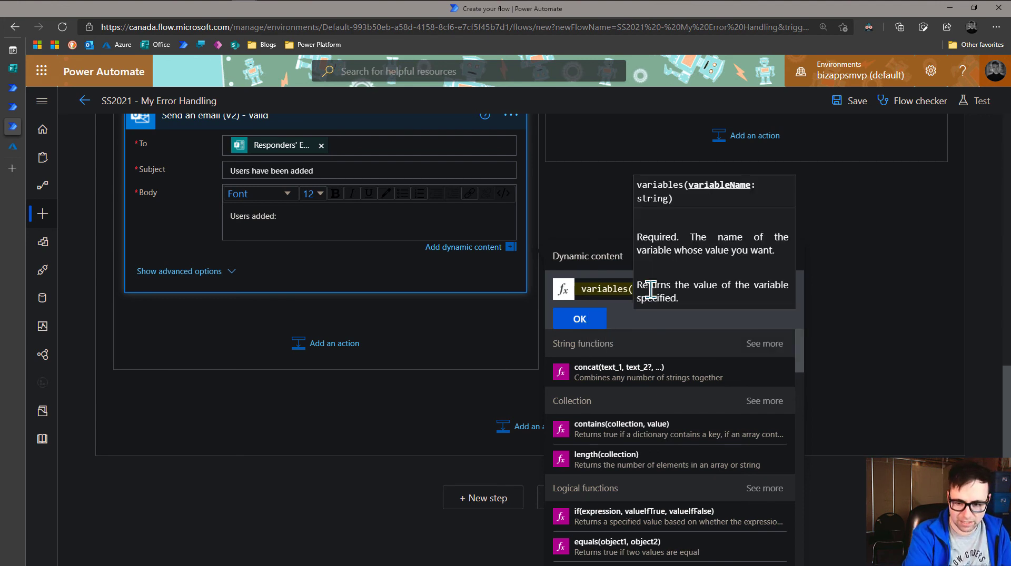
type("('")
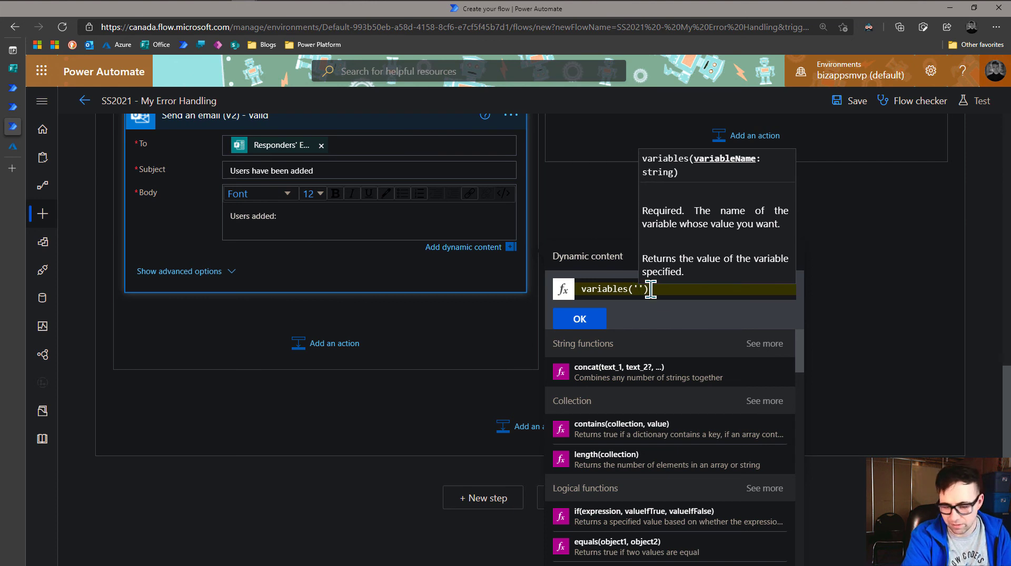
type("Valid")
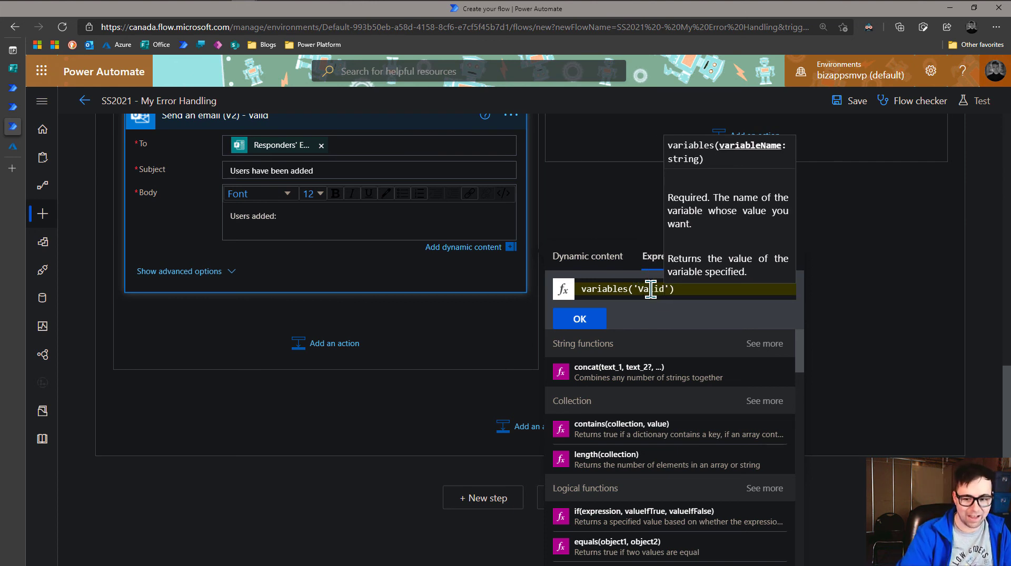
left_click(591, 326)
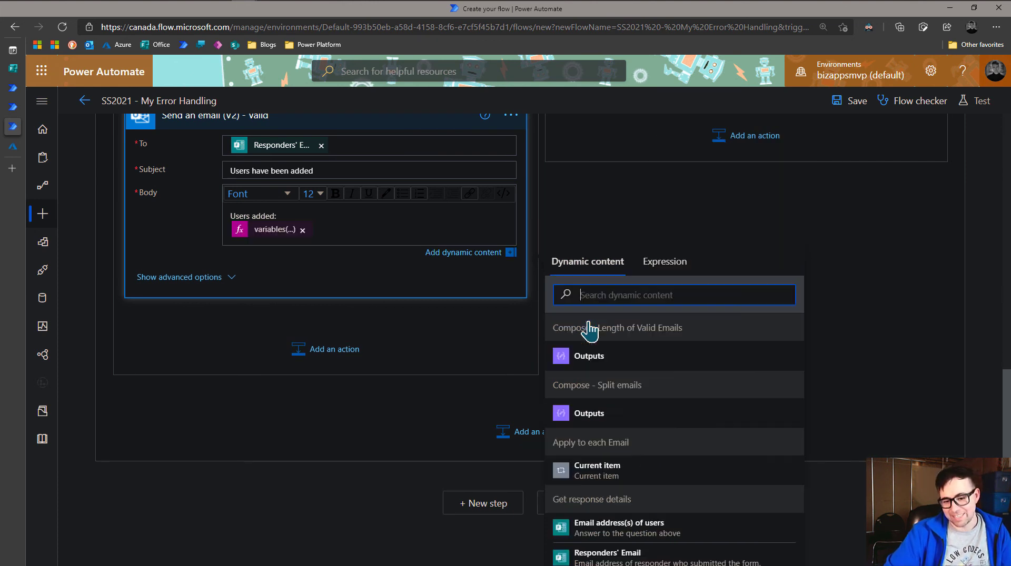
Step: Check the variable name and type set in Initialize variable - Valid Emails
scroll(458, 237, "up", 15)
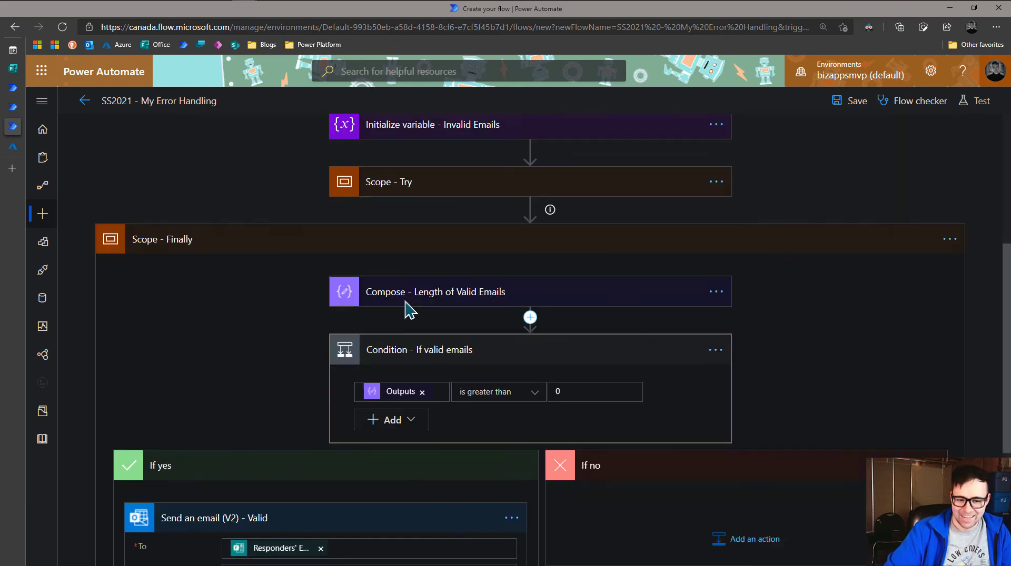
left_click(467, 263)
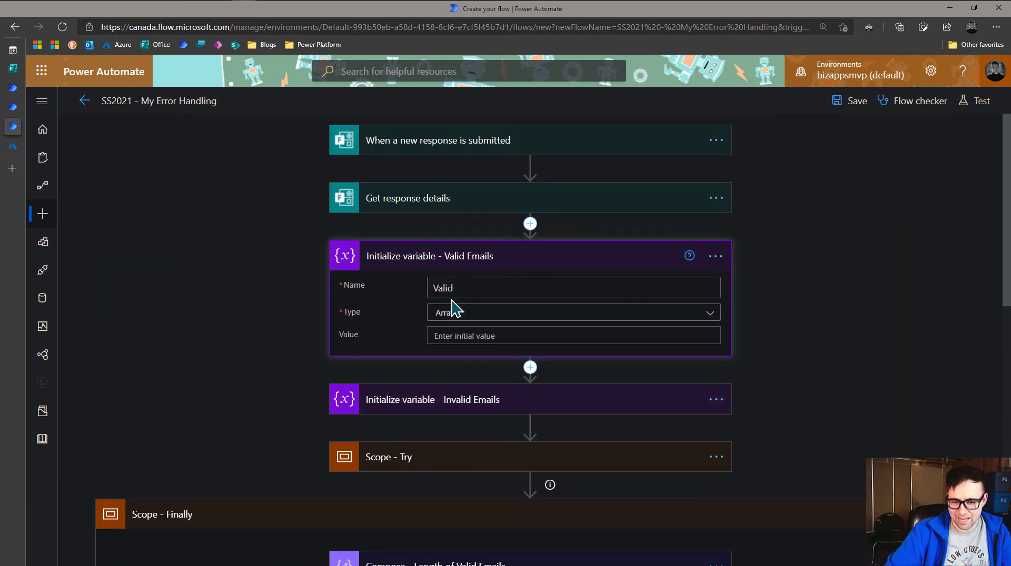
left_click(541, 260)
scroll(253, 300, "down", 10)
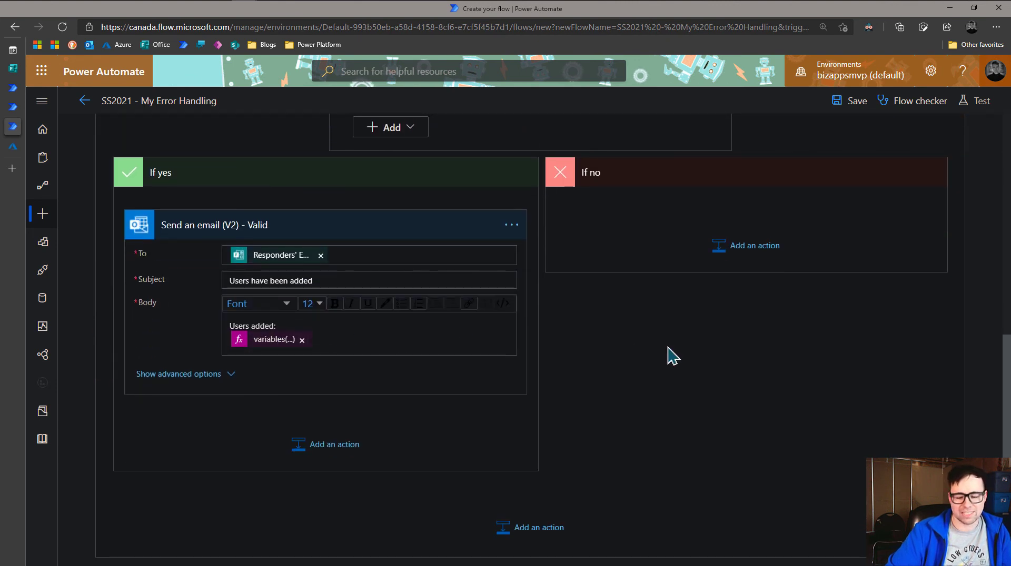
Step: Copy the Send an email (V2) - Valid action to the flow clipboard
scroll(613, 361, "up", 1)
scroll(612, 358, "up", 3)
scroll(613, 360, "down", 1)
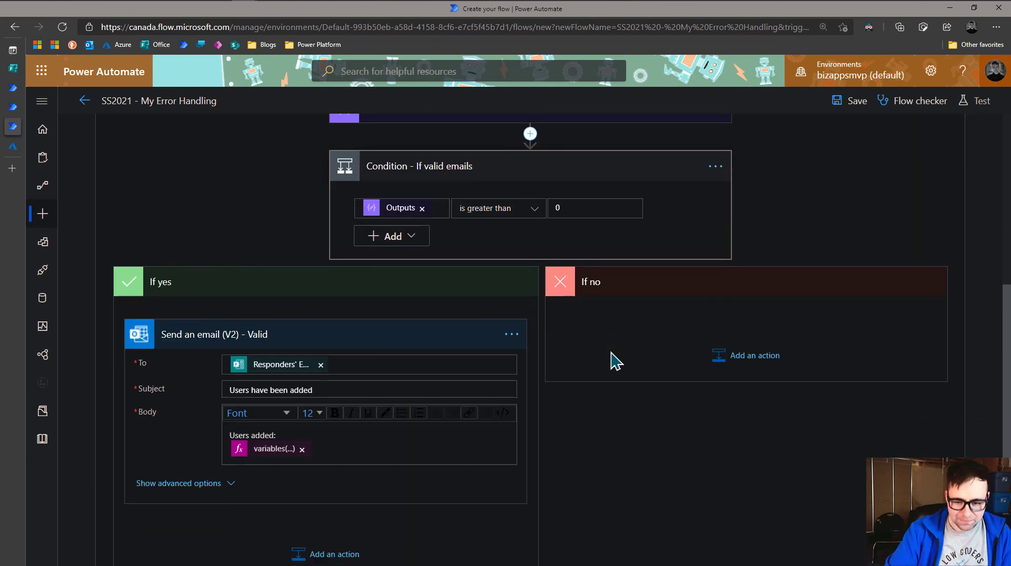
left_click(510, 336)
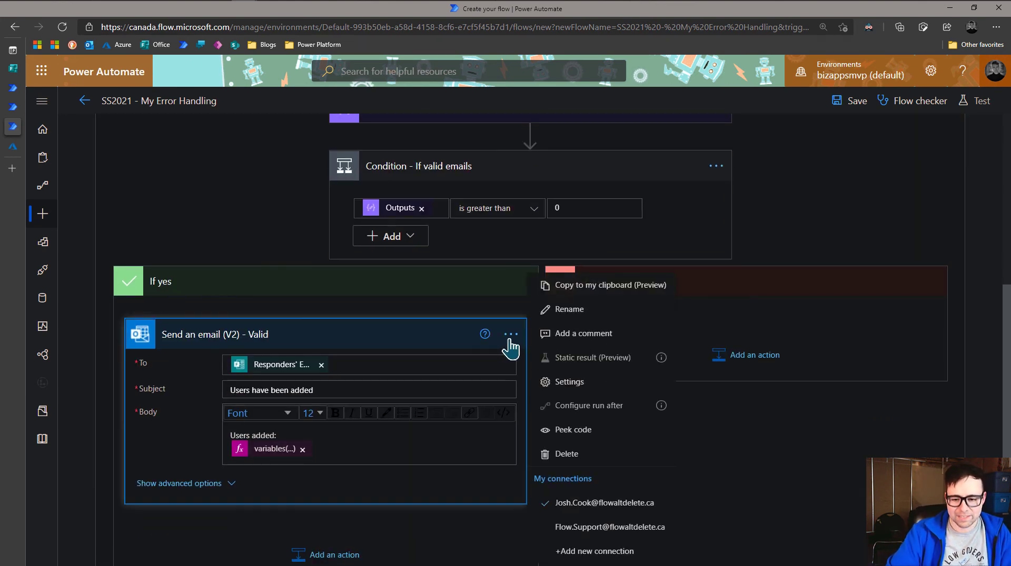
left_click(580, 295)
Step: Add a parallel branch with a new Condition control after Compose - Length of Valid Emails in Scope - Finally
scroll(656, 444, "up", 7)
scroll(599, 472, "down", 5)
scroll(561, 439, "down", 1)
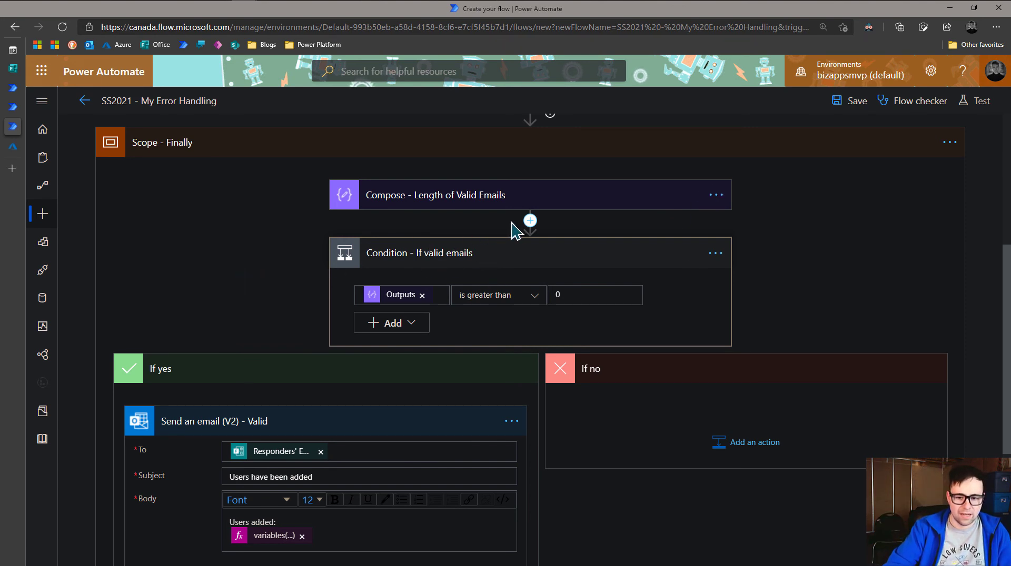
left_click(529, 220)
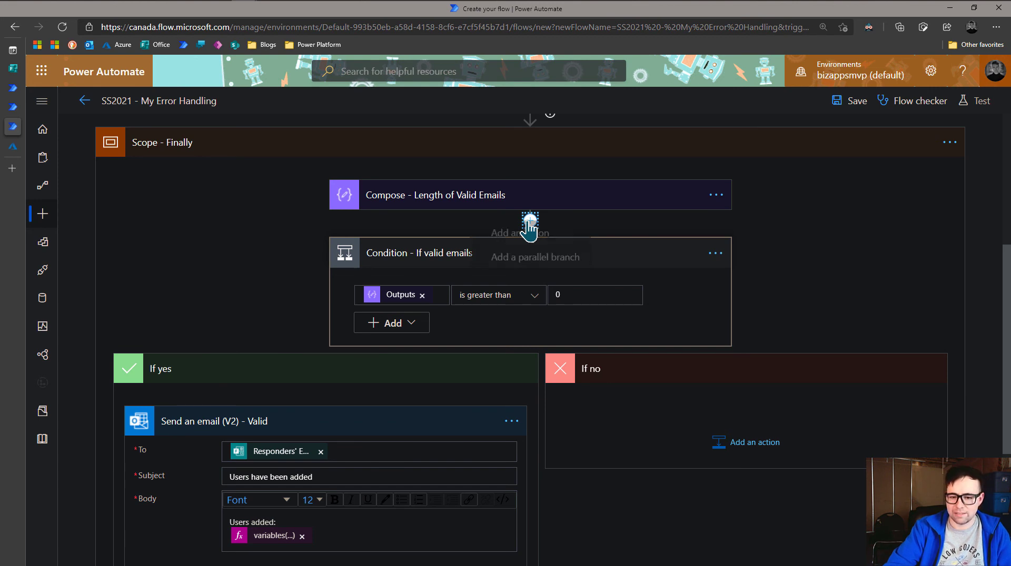
left_click(520, 265)
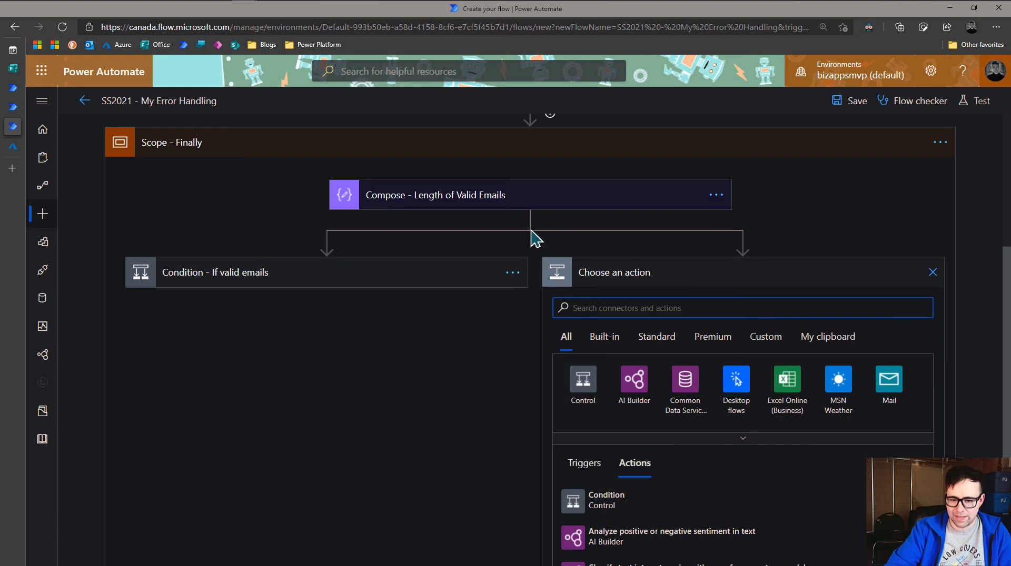
left_click(584, 392)
left_click(610, 389)
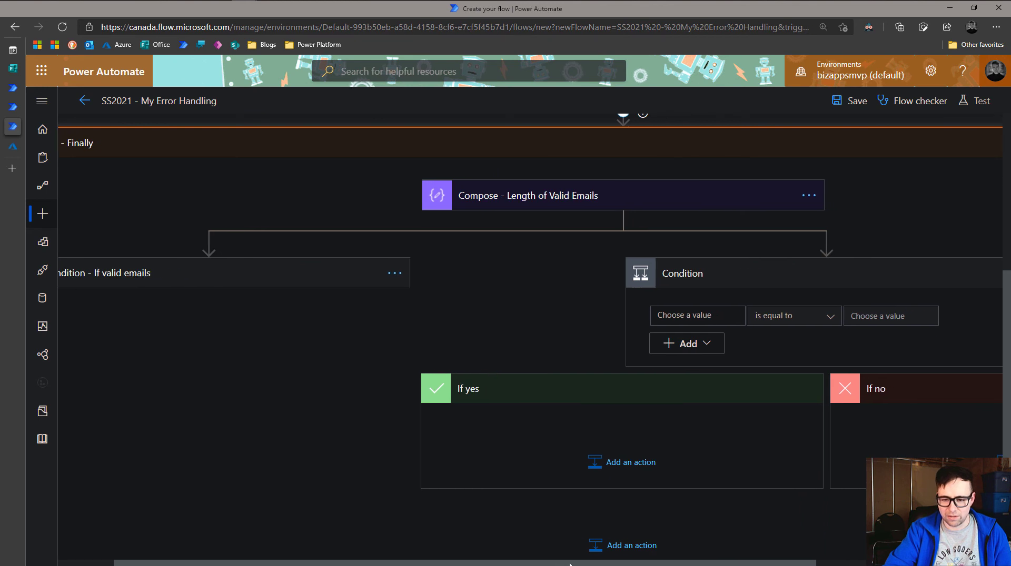
Step: Insert the copied Compose - Length of Valid Emails from the flow clipboard between the original Compose and the parallel conditions
left_click(598, 218)
left_click(600, 238)
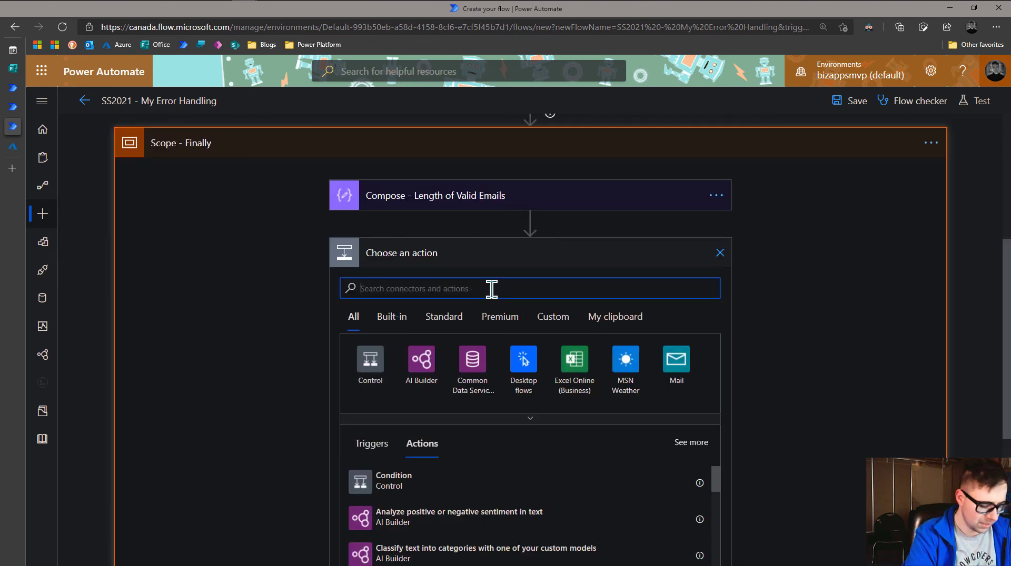
type("co")
key("BackSpace")
key("BackSpace")
key("BackSpace")
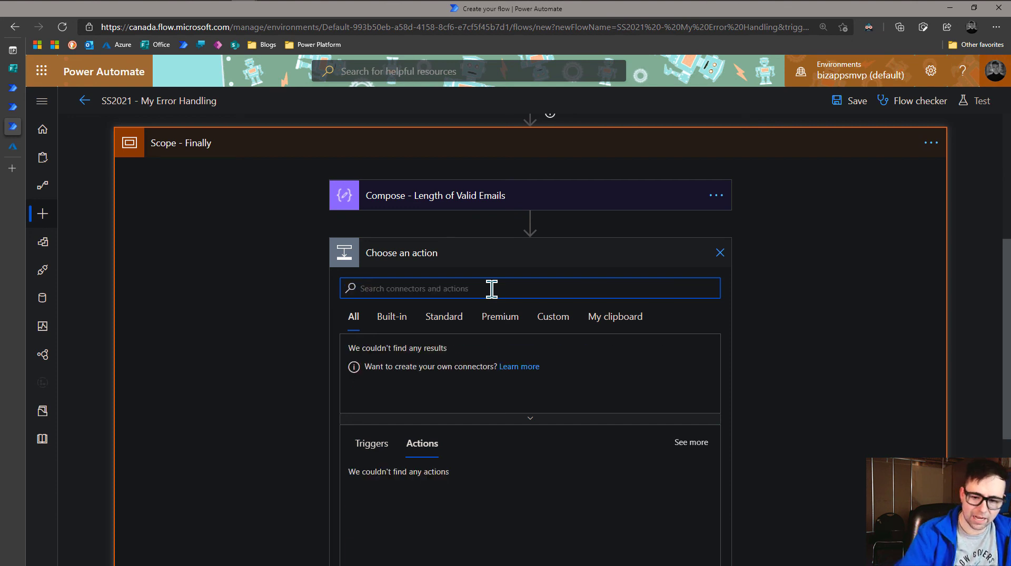
left_click(602, 319)
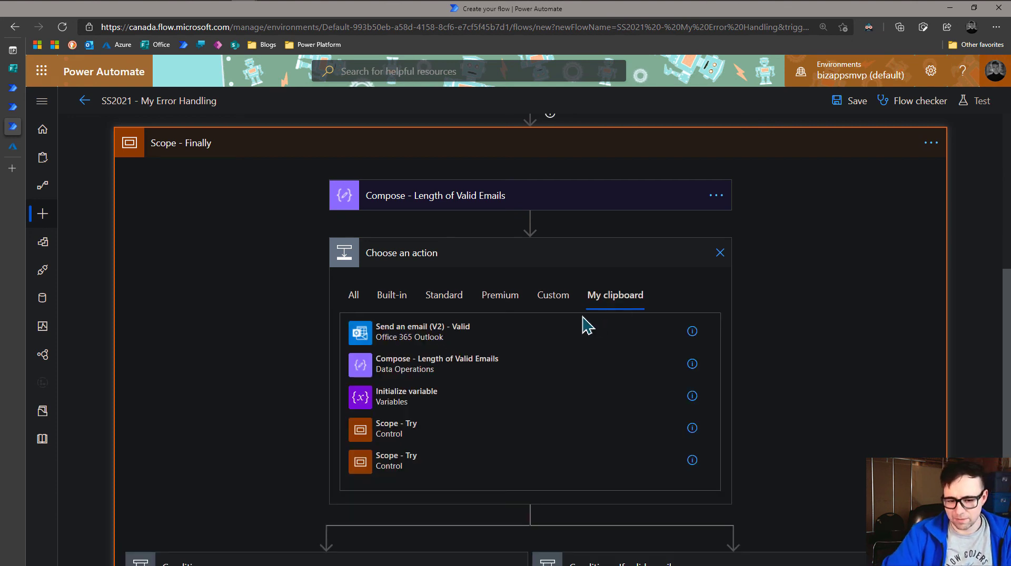
left_click(421, 375)
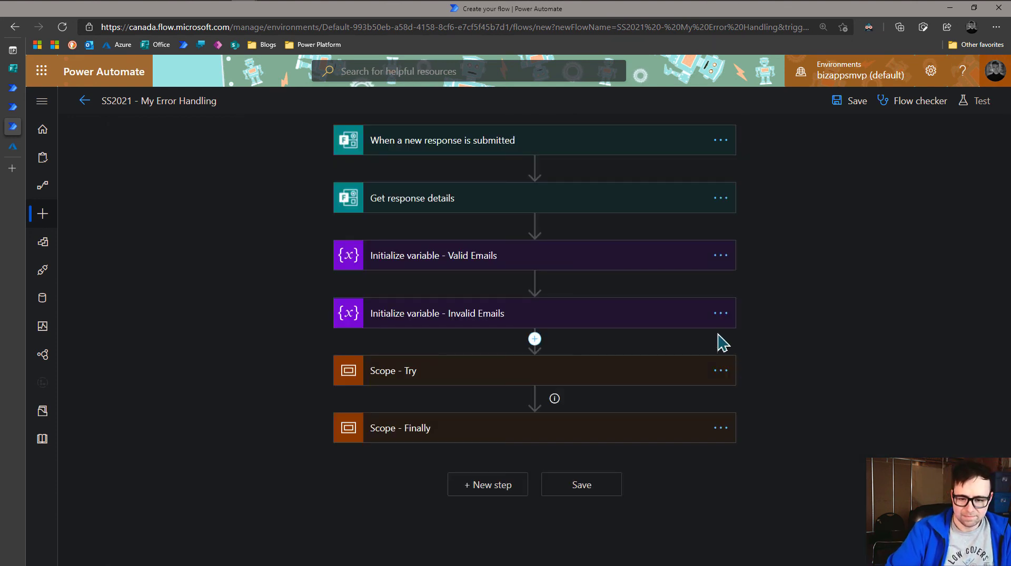
Step: Rename the pasted Compose action in Scope - Finally as Compose - Length of Invalid Emails
left_click(571, 437)
scroll(571, 437, "down", 4)
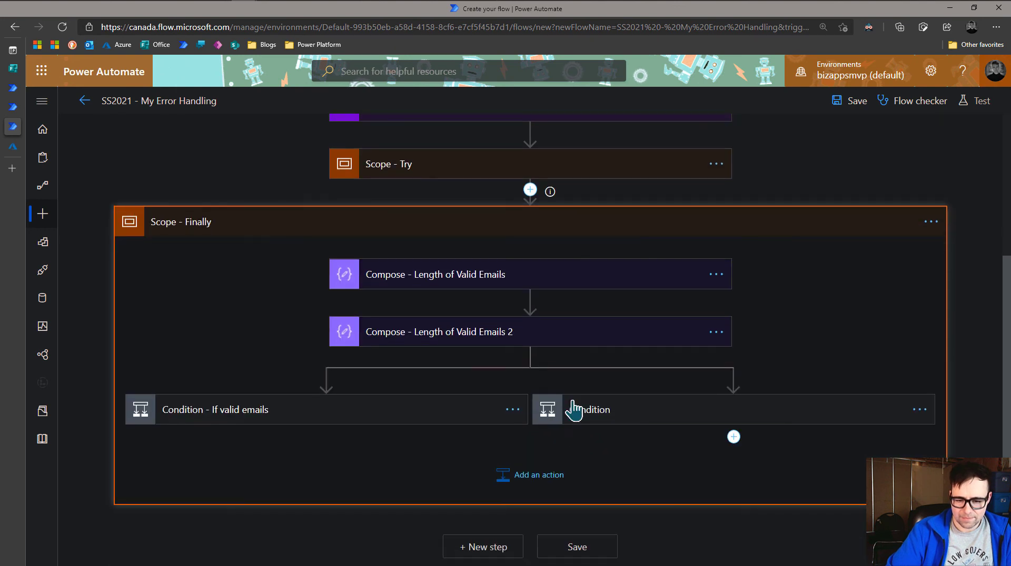
left_click(716, 332)
left_click(774, 354)
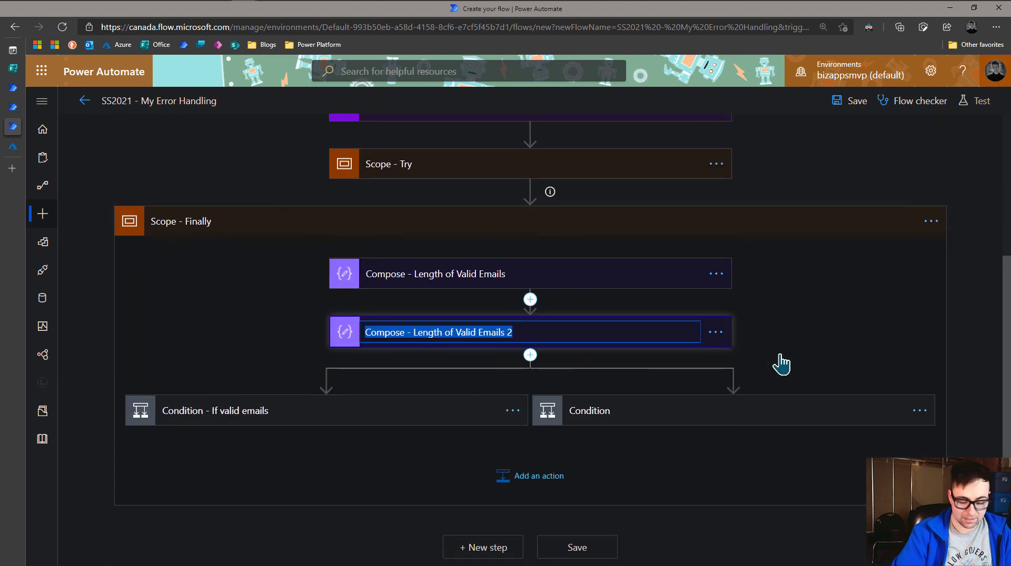
key("End")
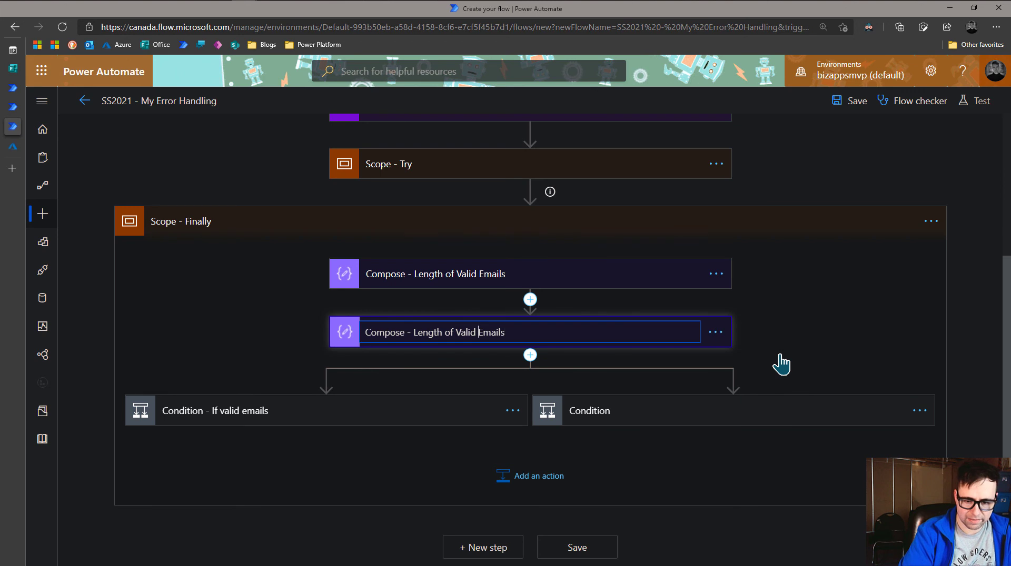
key("Delete")
type("In")
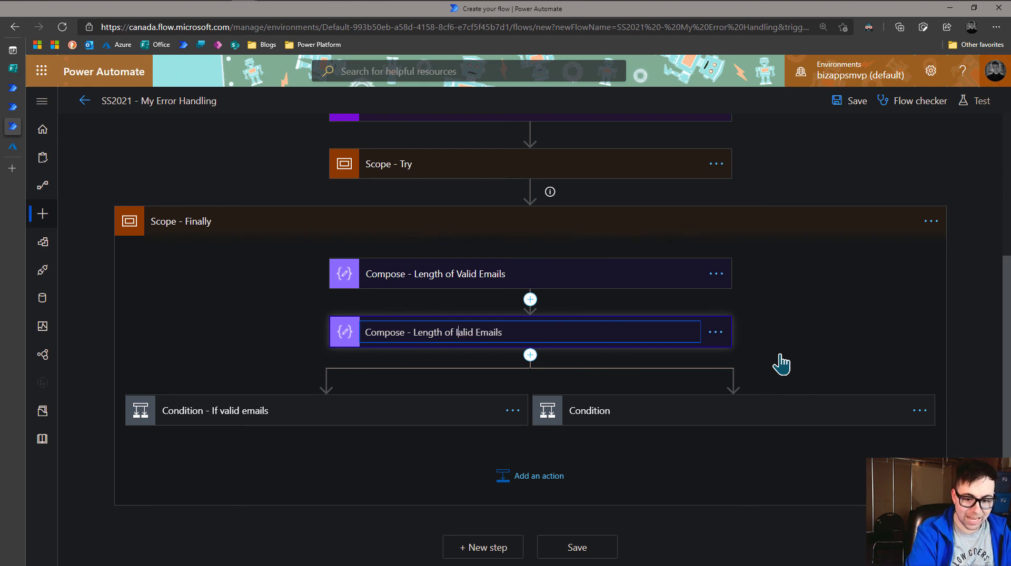
type("v")
key("Return")
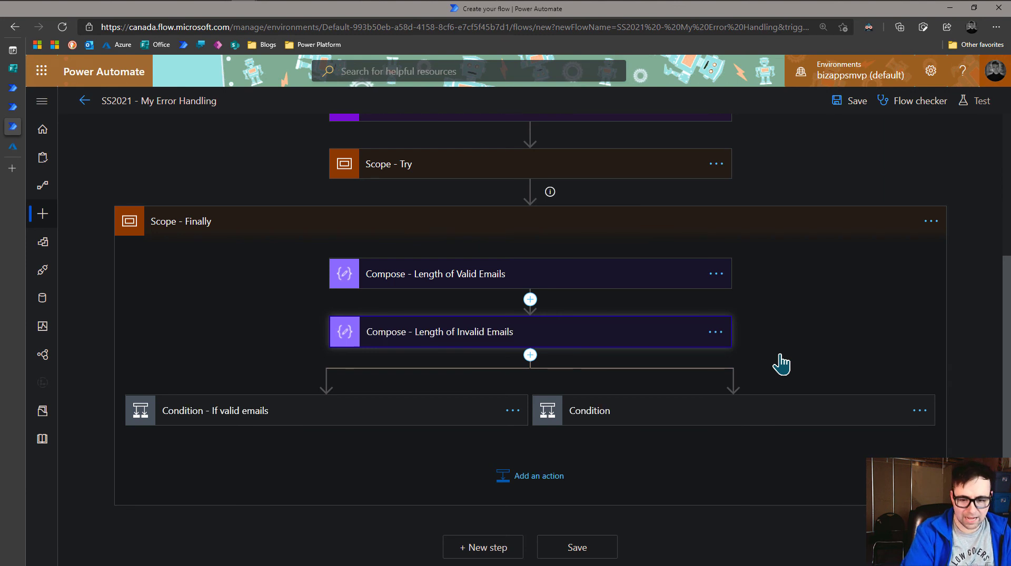
Step: Remove the copied expression from the Inputs of Compose - Length of Invalid Emails and check the original Compose's Inputs for reference
left_click(619, 343)
left_click(484, 361)
left_click(488, 287)
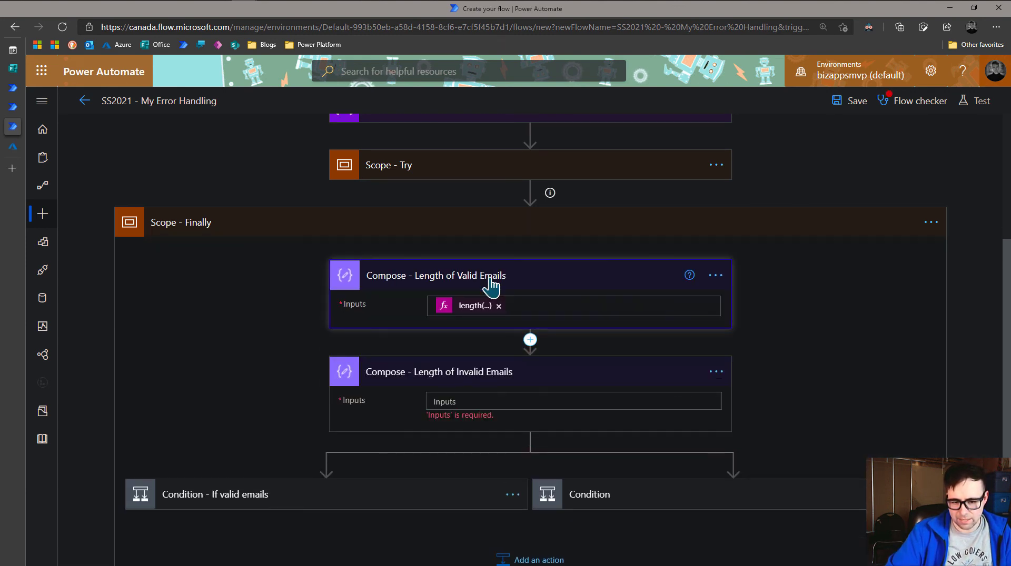
left_click(489, 286)
Step: Set the Inputs of Compose - Length of Invalid Emails to the expression length(variables('Invalid'))
left_click(491, 361)
left_click(875, 410)
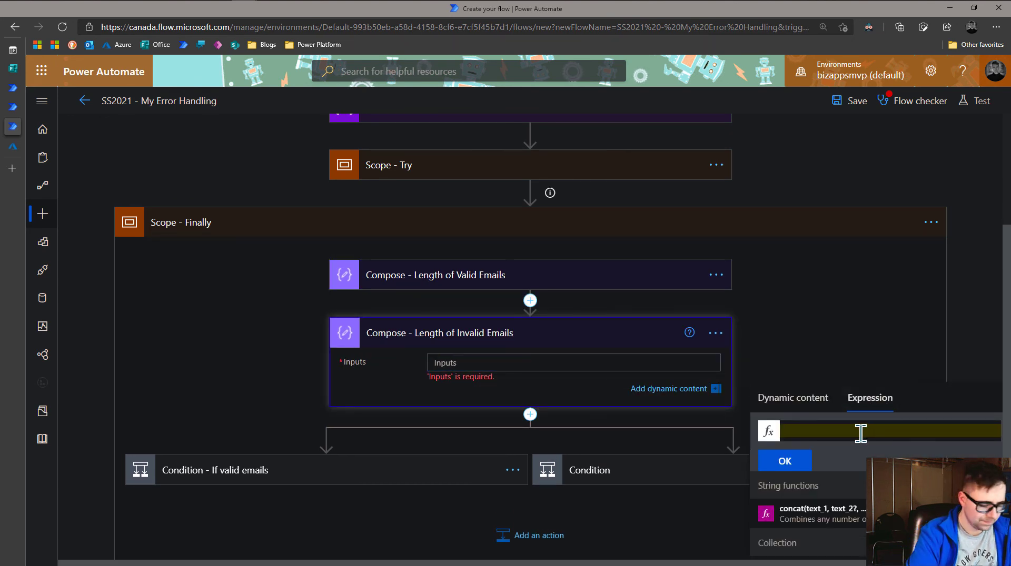
type("length")
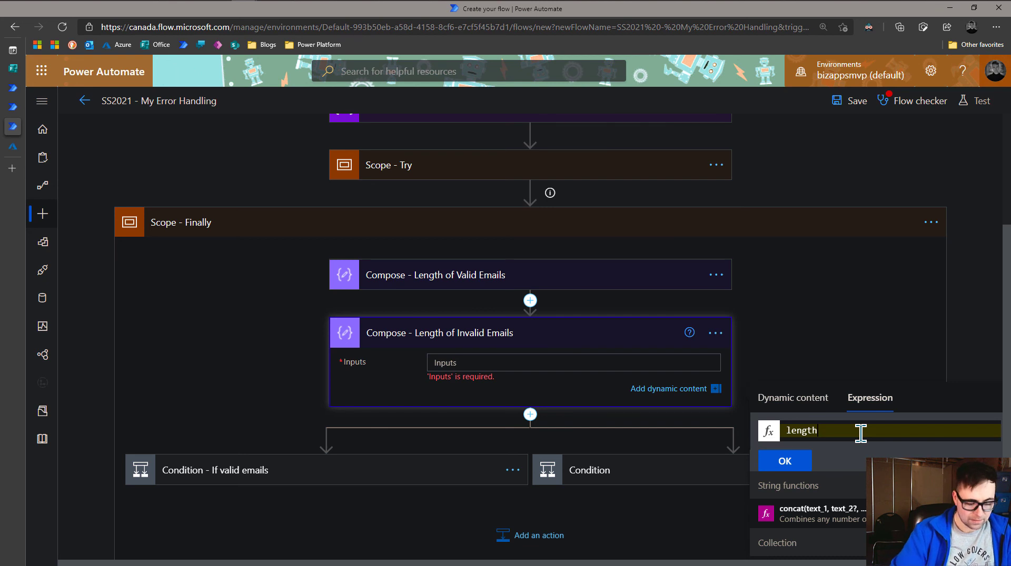
type("(")
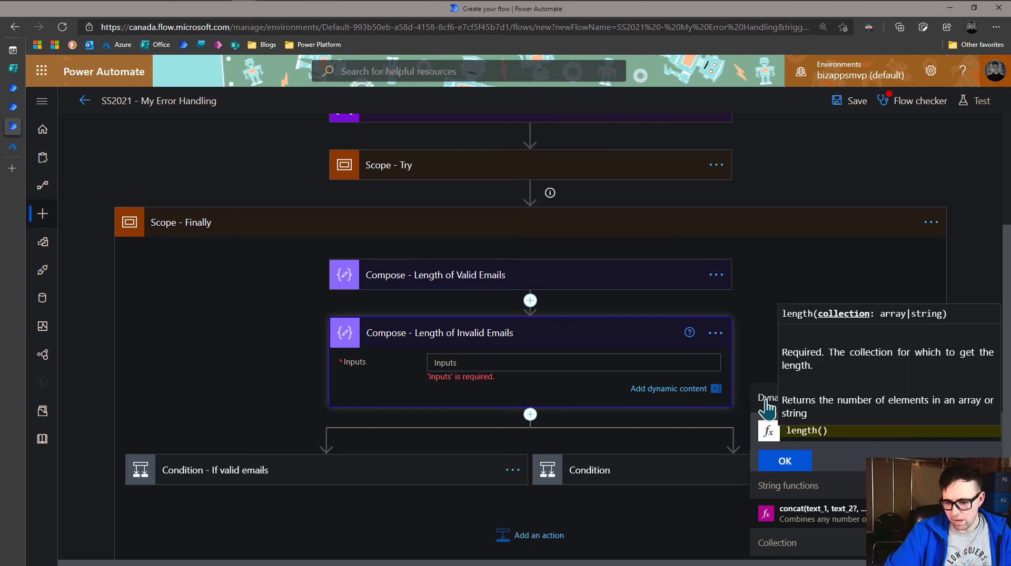
left_click(792, 514)
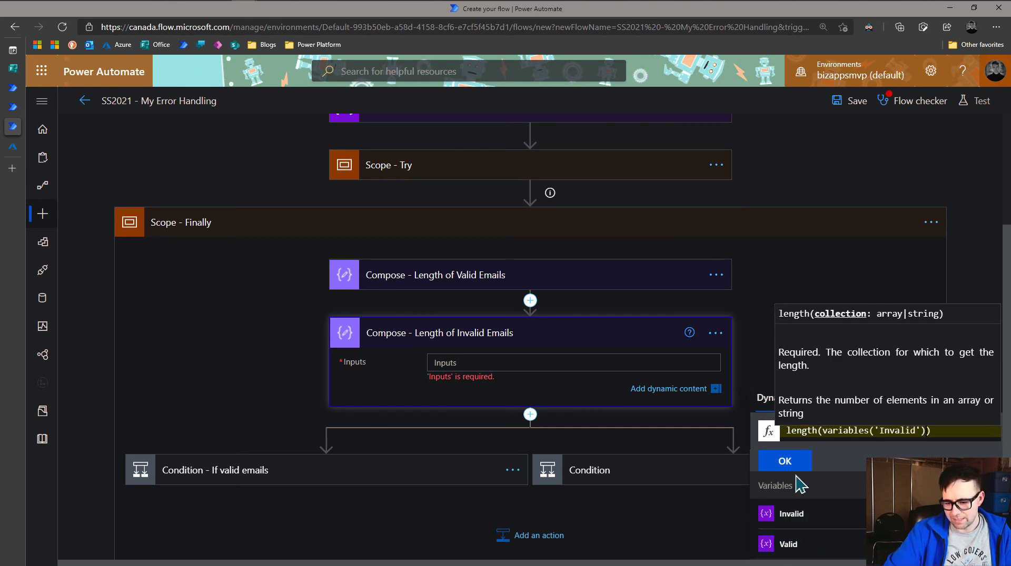
left_click(784, 461)
left_click(809, 341)
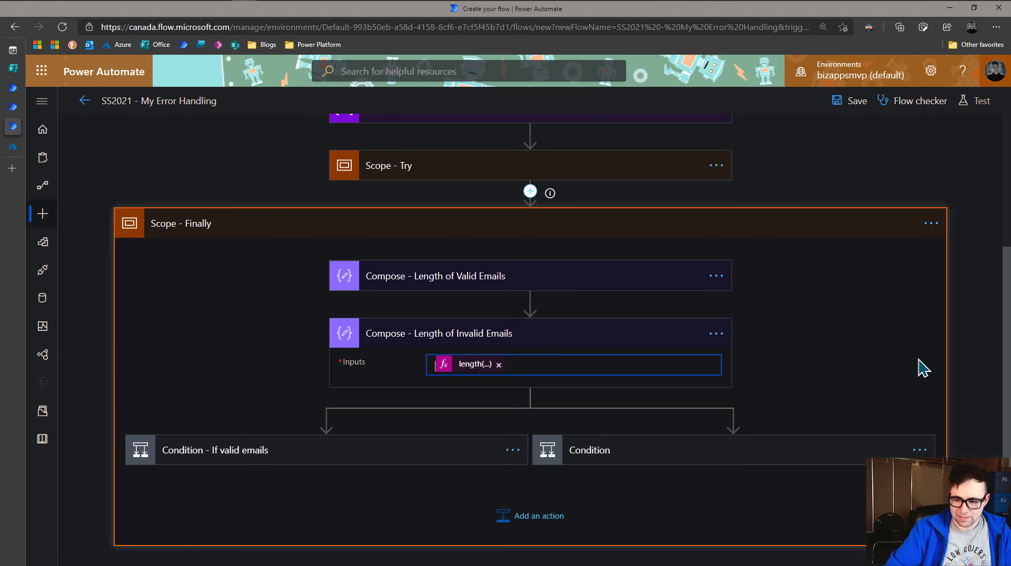
scroll(737, 416, "down", 1)
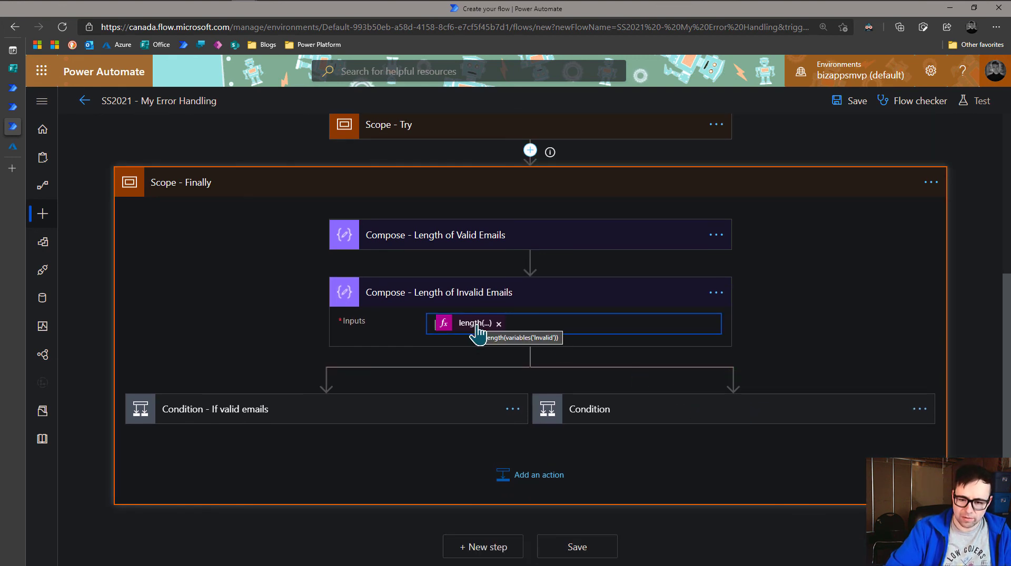
Step: Rename the unnamed second parallel condition in Scope - Finally as Condition - If invalid
left_click(734, 415)
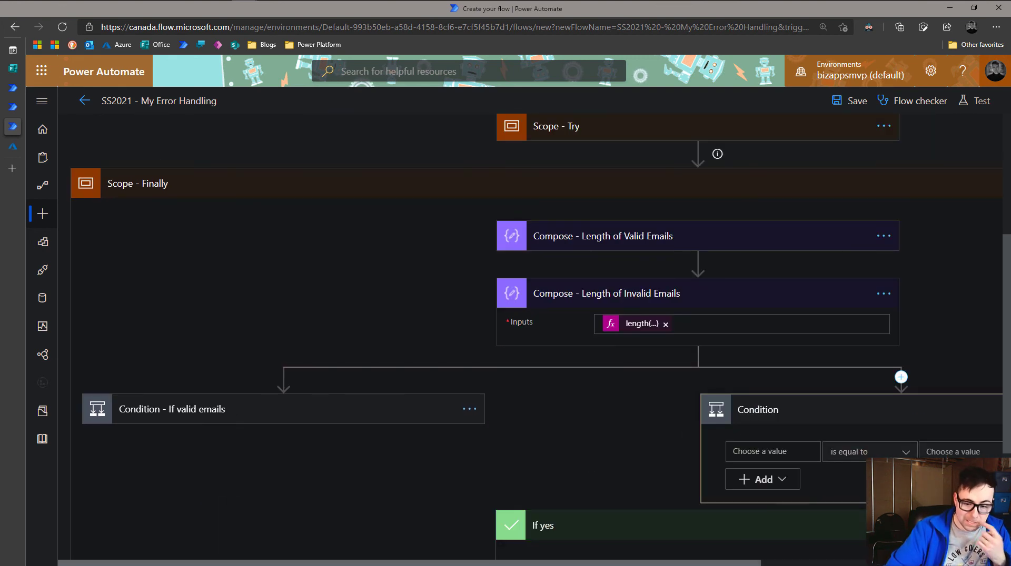
left_click(762, 410)
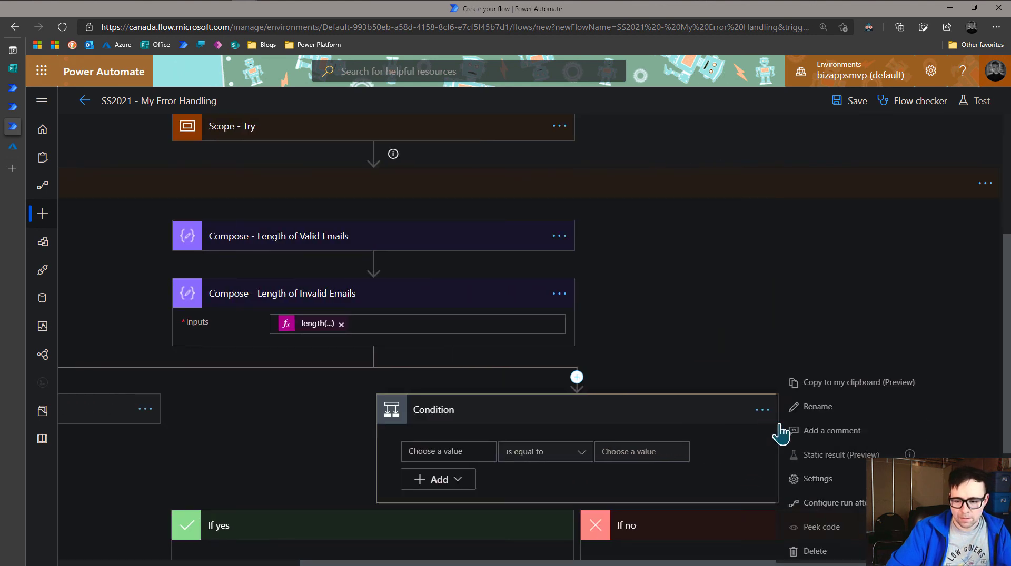
left_click(814, 409)
key("End")
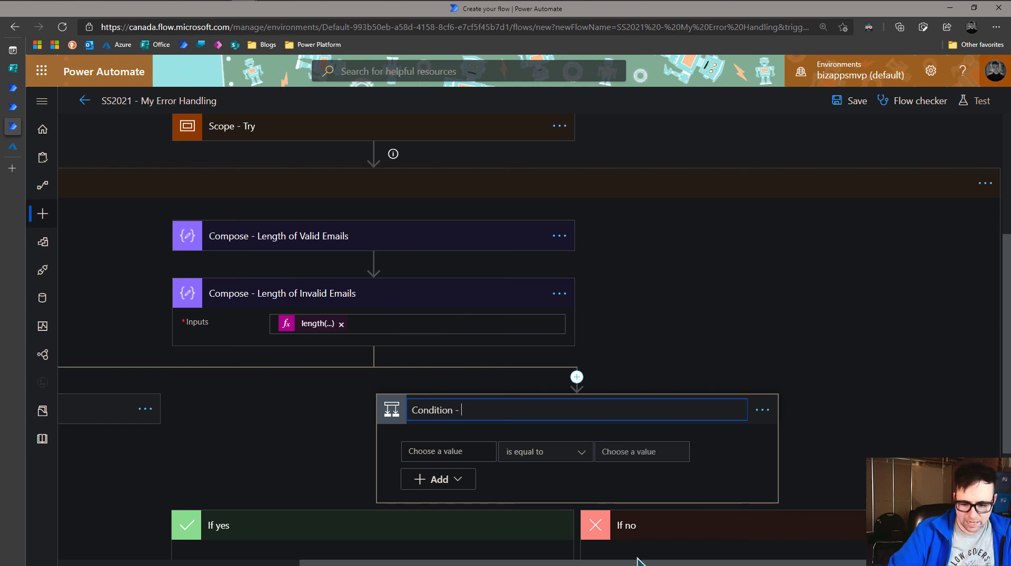
scroll(814, 419, "left", 5)
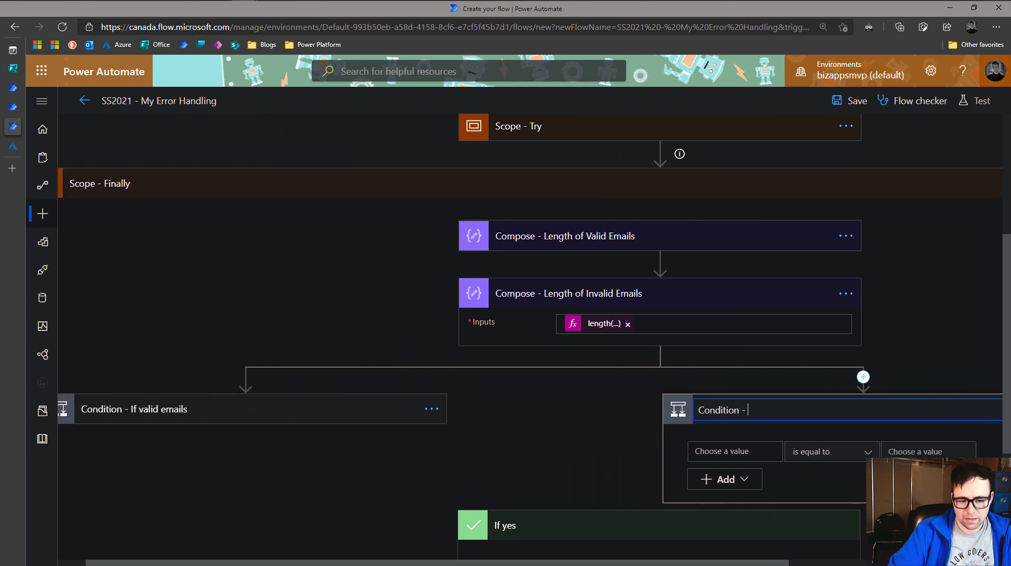
scroll(626, 503, "right", 5)
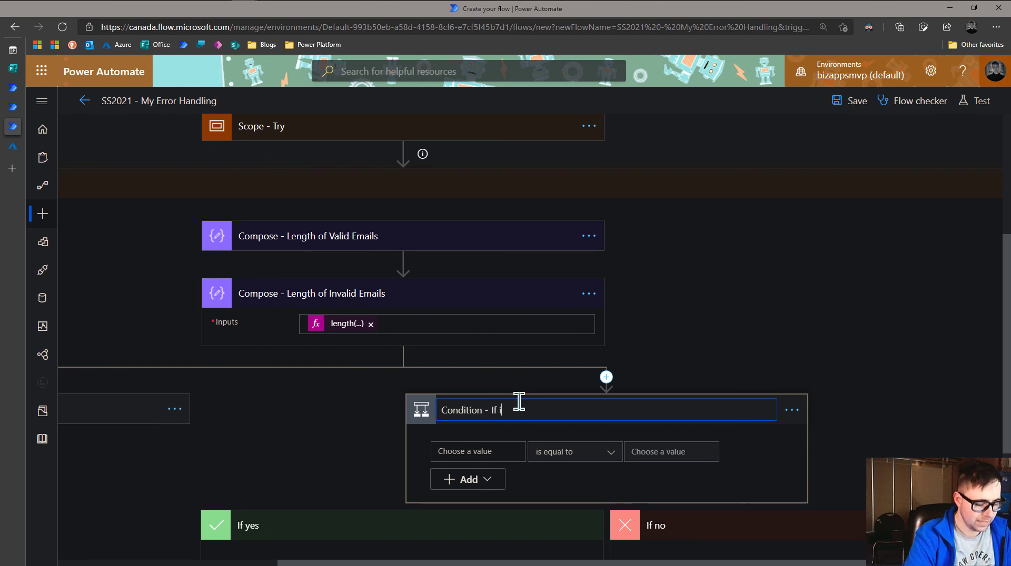
type("id")
key("Return")
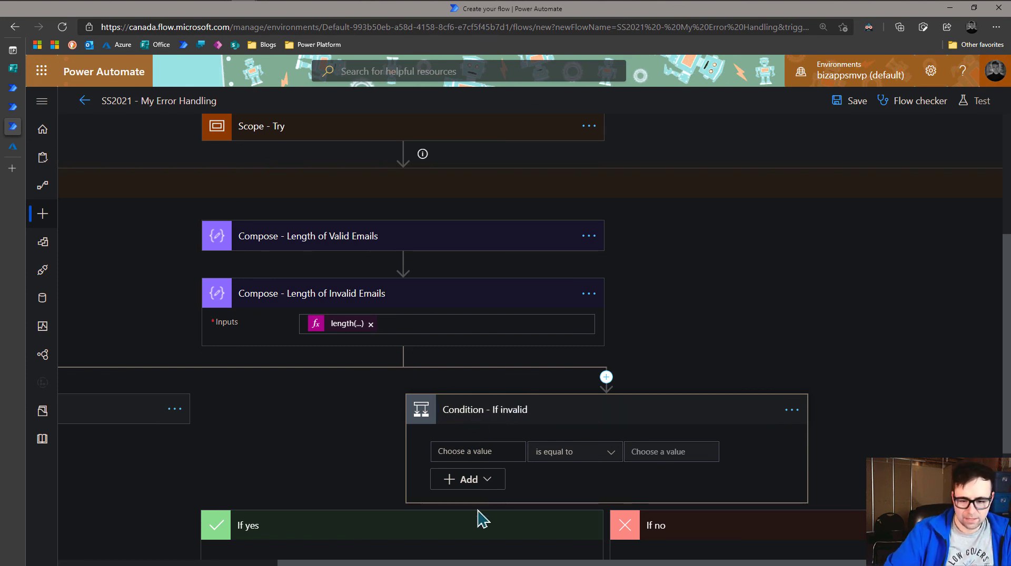
Step: Set Condition - If invalid to check that the Outputs of Compose - Length of Invalid Emails is greater than 0
left_click(488, 446)
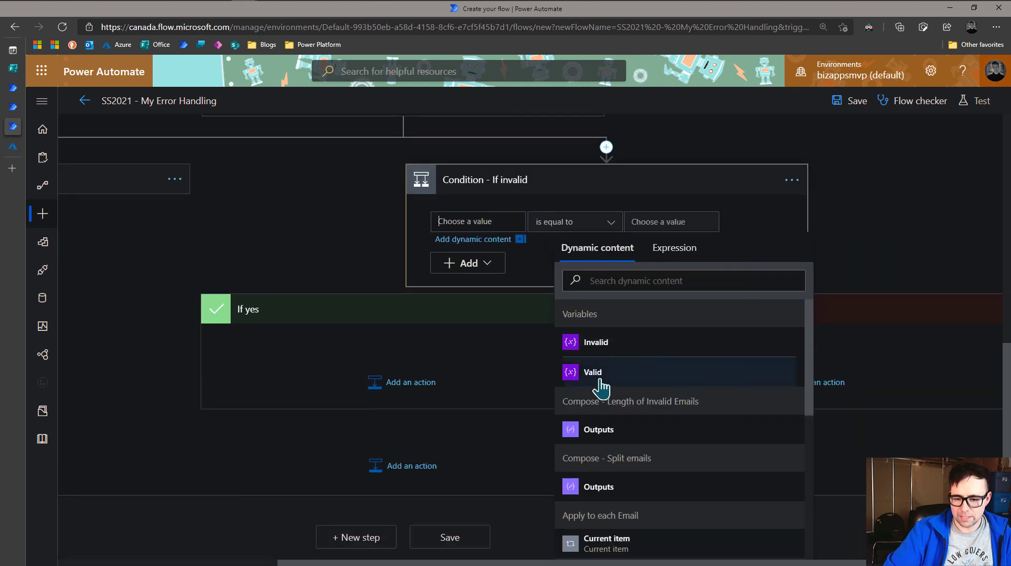
left_click(600, 431)
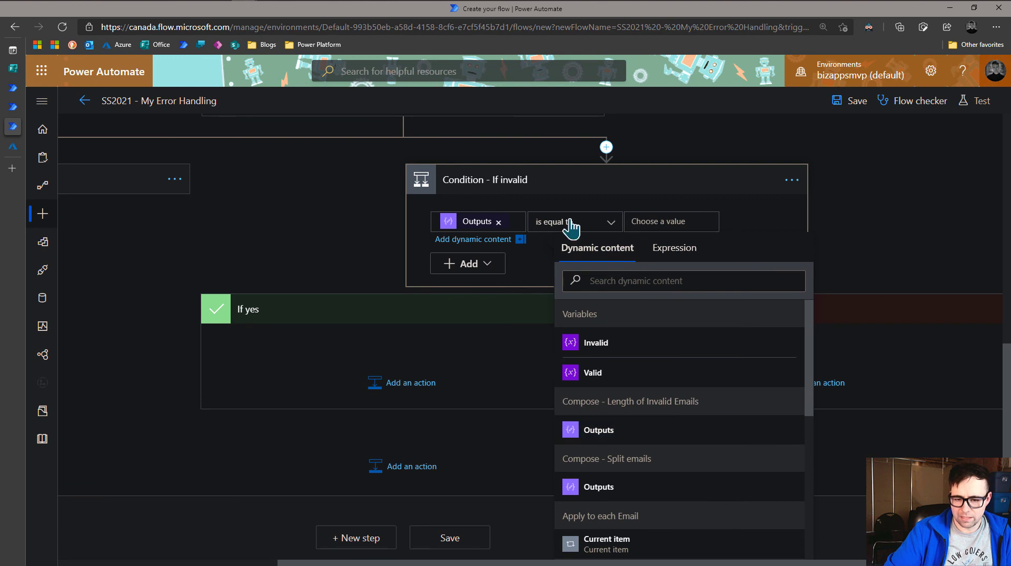
left_click(606, 223)
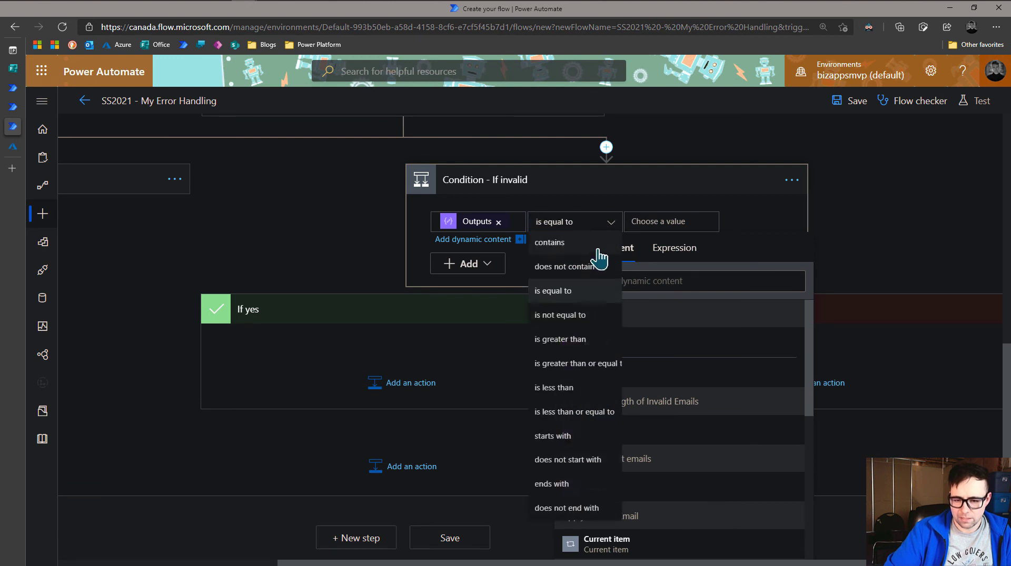
left_click(580, 350)
left_click(661, 228)
type("0")
left_click(288, 246)
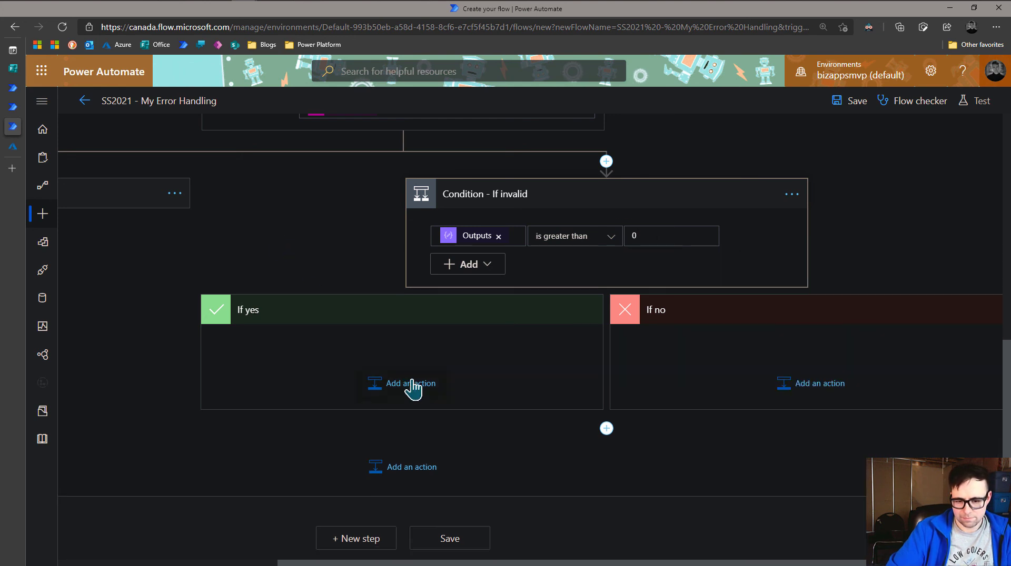
Step: Add the copied Send an email (V2) - Valid action from the flow clipboard to the If yes branch of Condition - If invalid
left_click(414, 387)
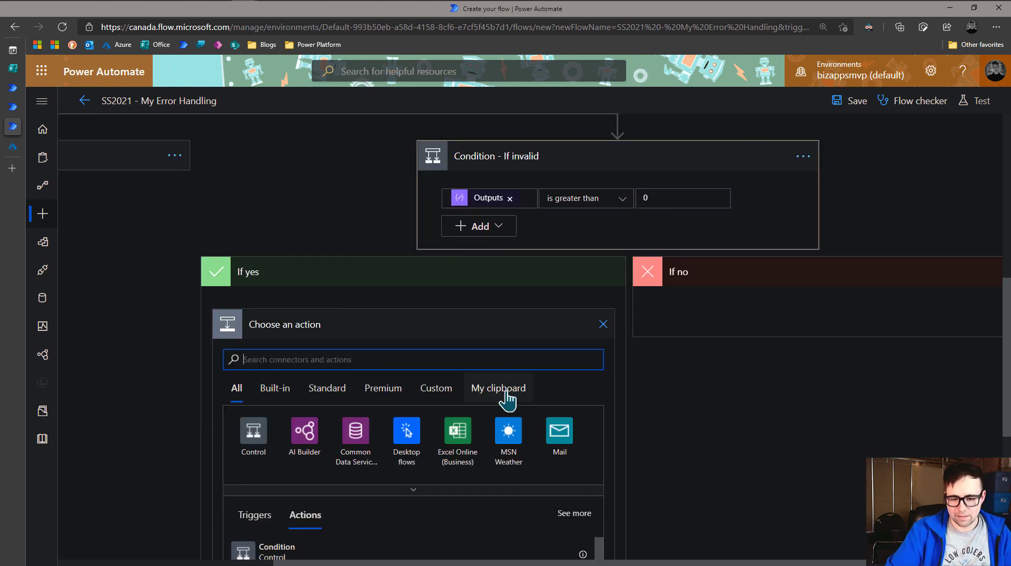
left_click(503, 374)
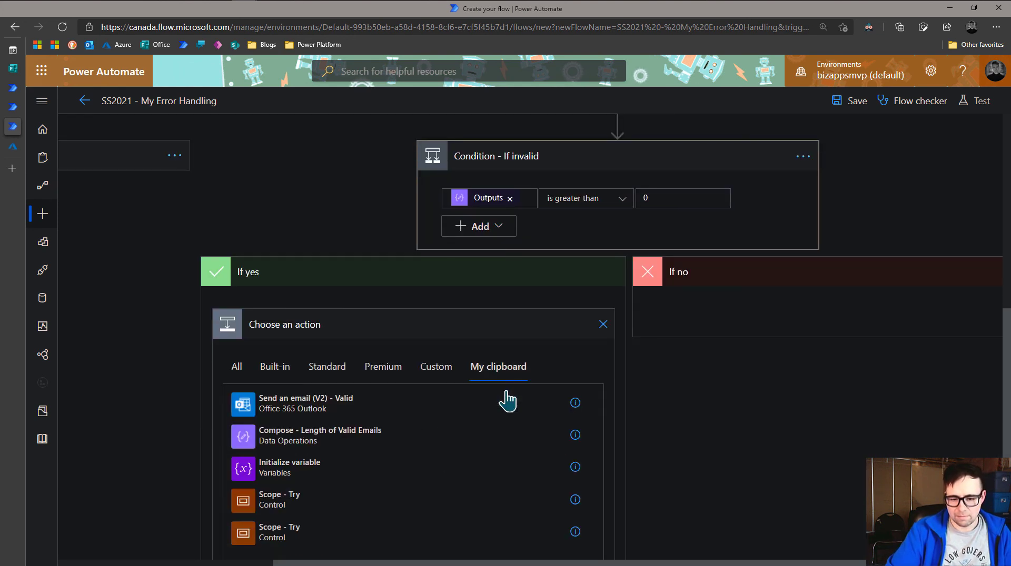
left_click(292, 406)
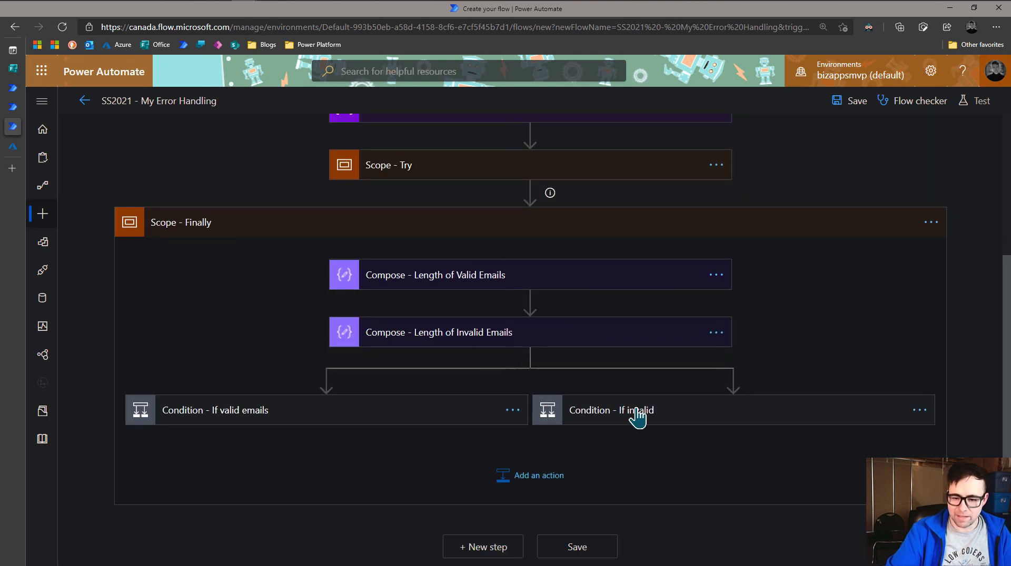
Step: Rename the pasted email action under Condition - If invalid as Send an email (V2) - Invalid
left_click(655, 414)
scroll(655, 418, "down", 5)
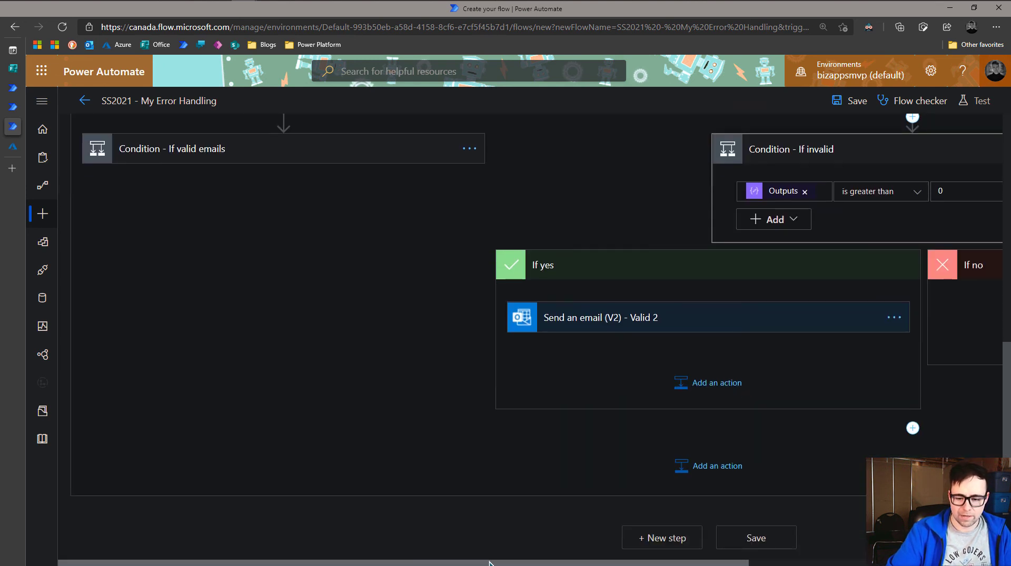
left_click_drag(498, 564, 585, 564)
left_click(571, 324)
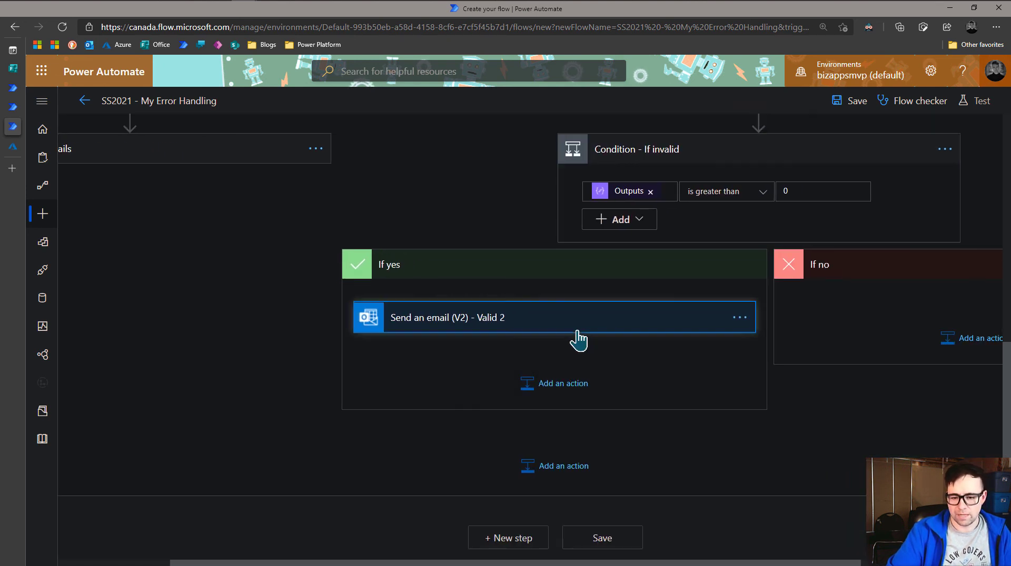
left_click(740, 318)
left_click(790, 311)
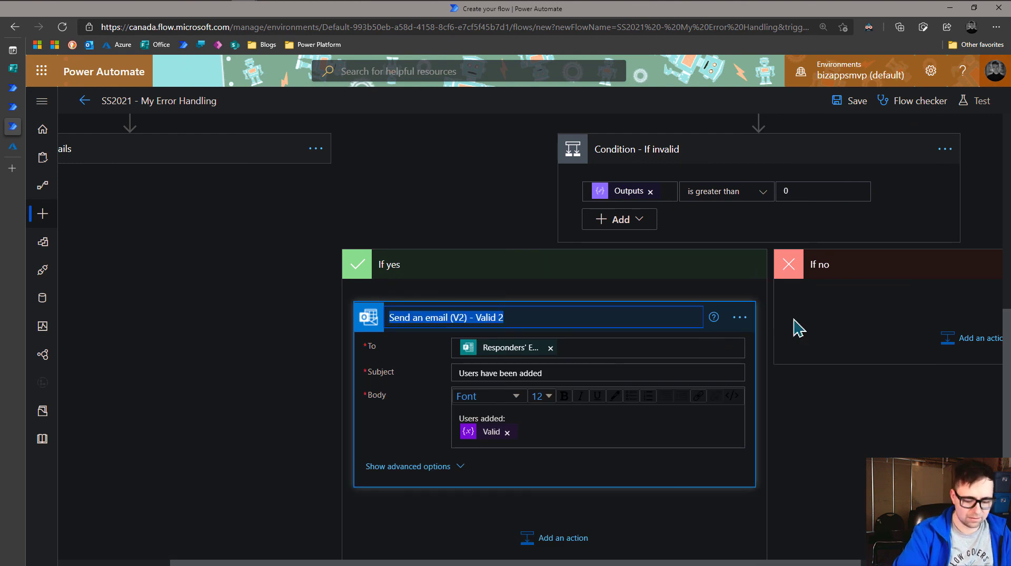
key("End")
key("BackSpace")
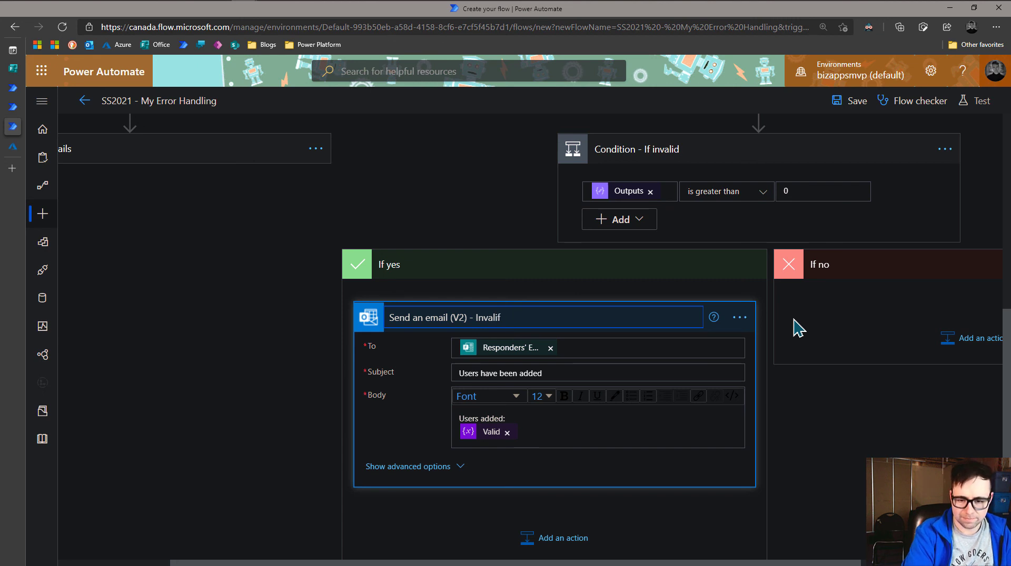
key("Return")
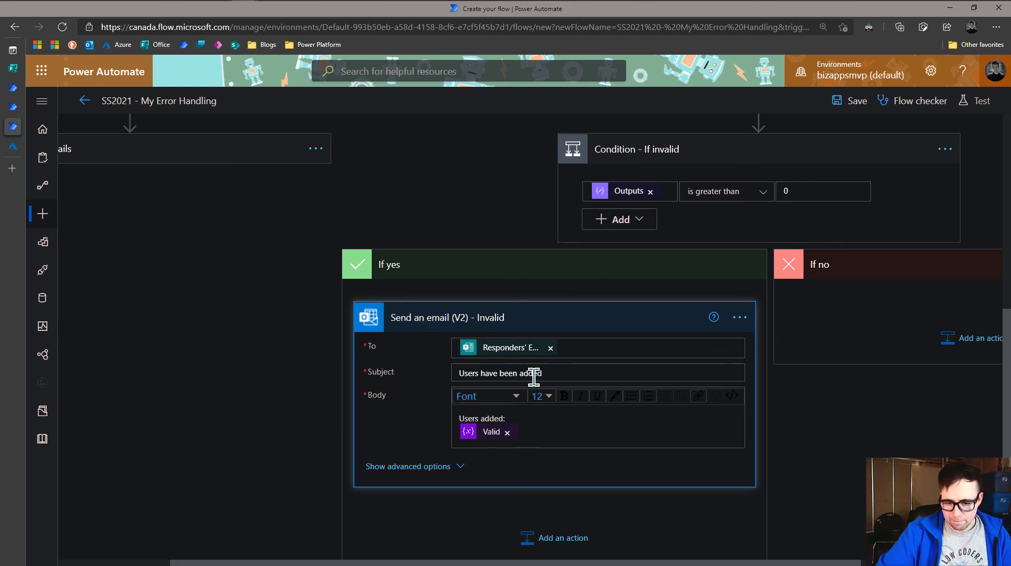
Step: Set the invalid email's subject to "Users have not been added" and its body text to "Users have not been added, please check the users emails, and submit again."
left_click(555, 374)
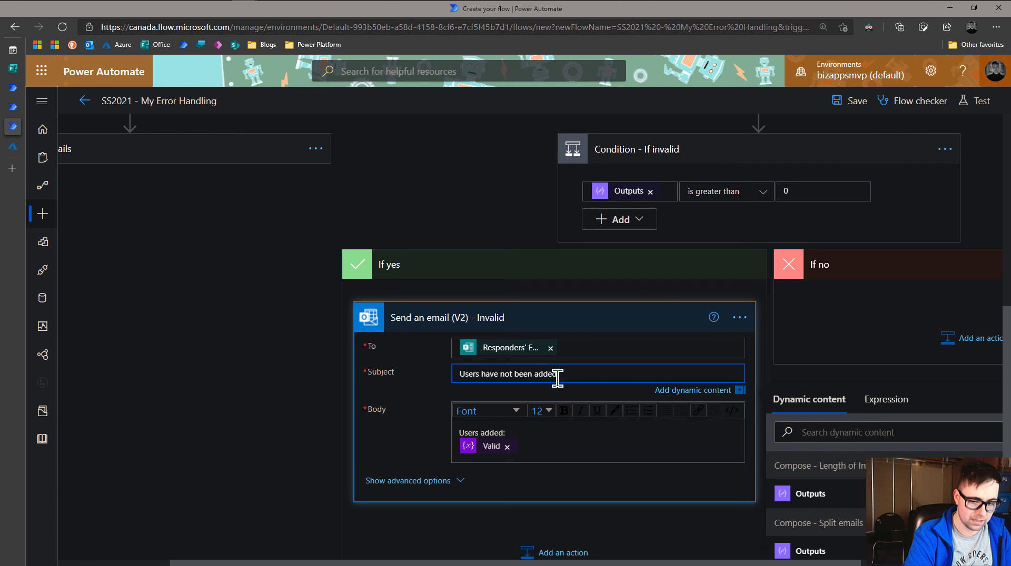
triple_click(557, 374)
key("ctrl+c")
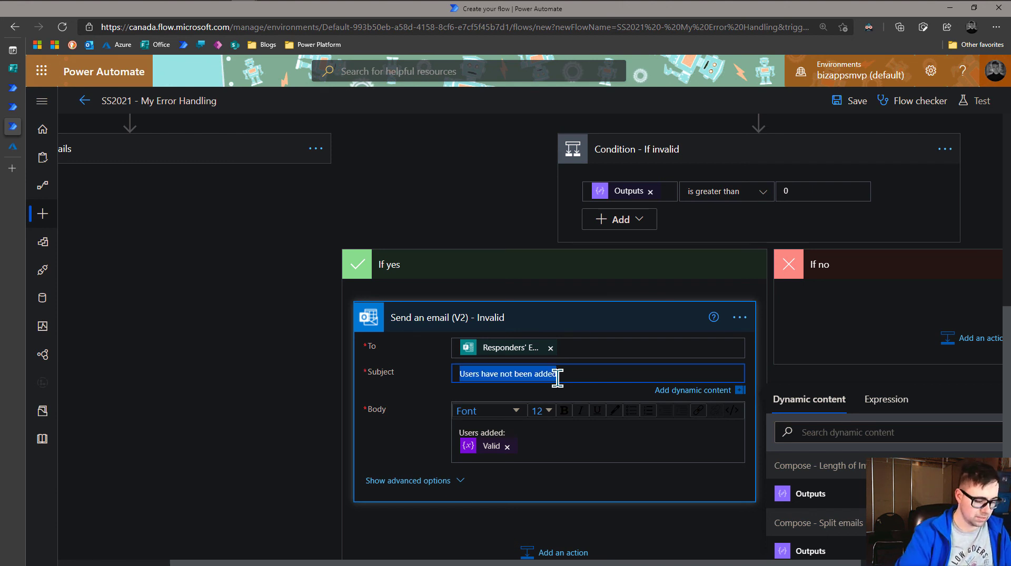
left_click(514, 430)
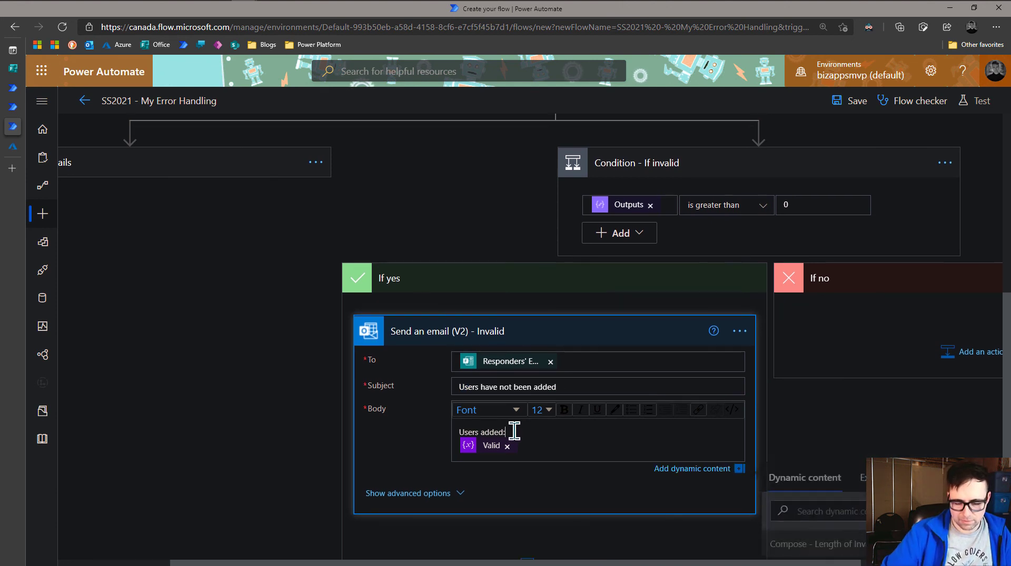
key("ctrl+v")
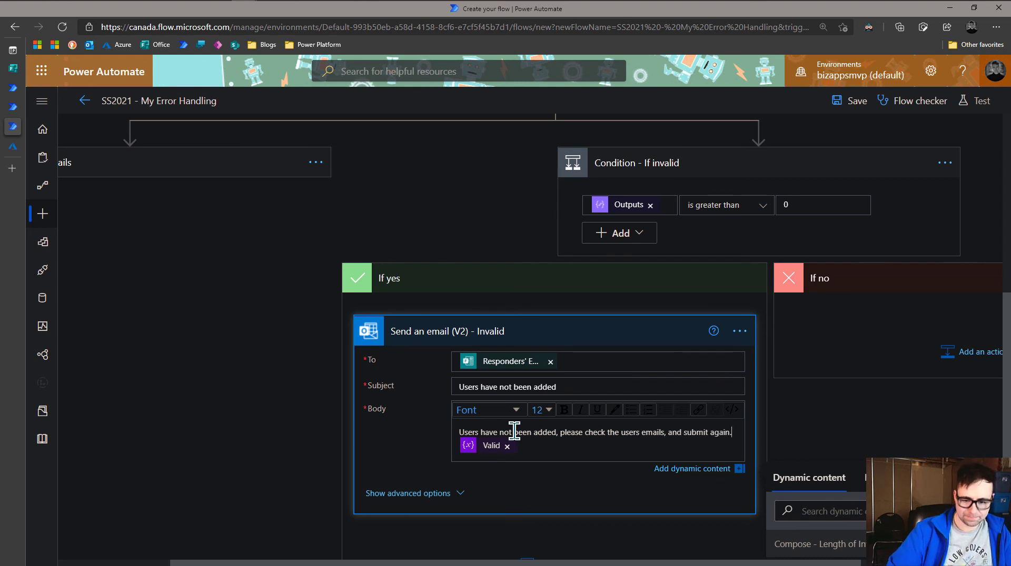
Step: Replace the Valid variable in the invalid email's body with the expression variables('Invalid')
left_click(507, 447)
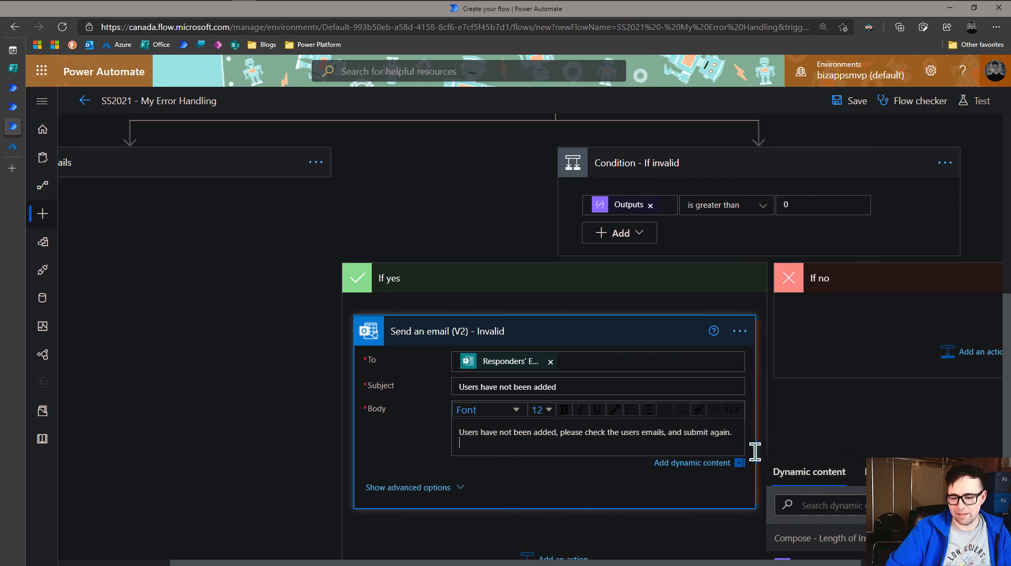
scroll(835, 418, "down", 3)
left_click(880, 296)
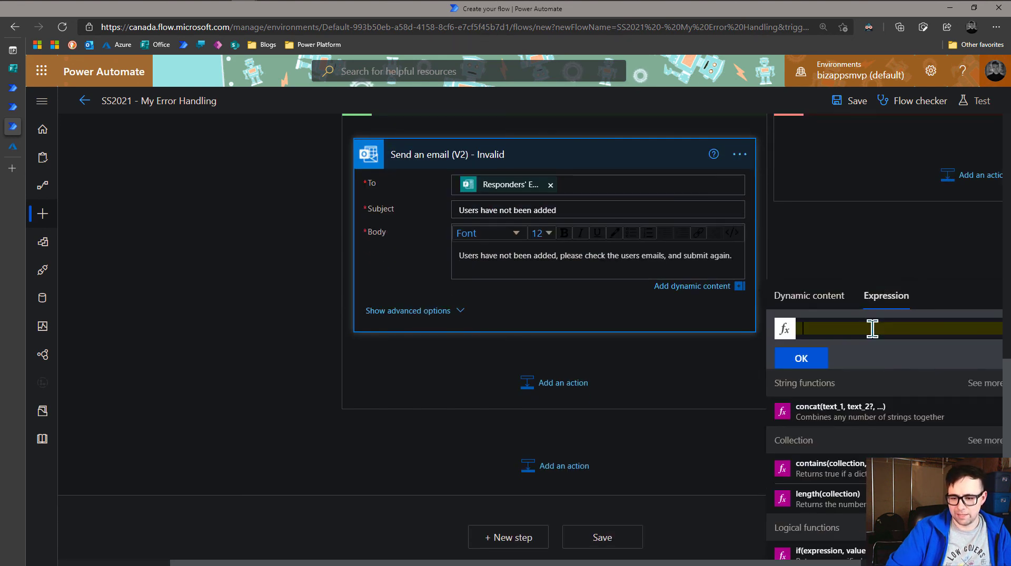
type("var")
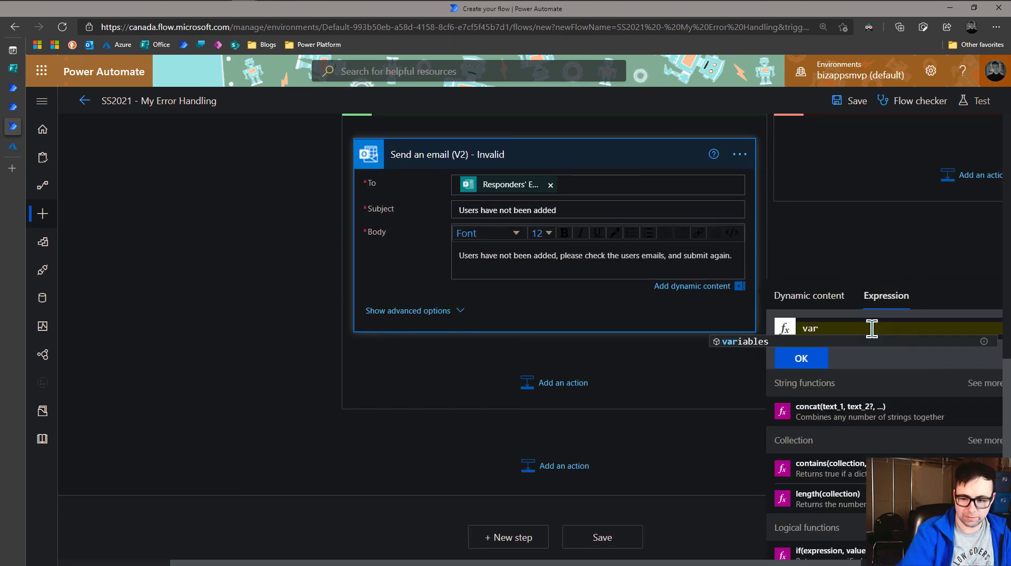
left_click(732, 345)
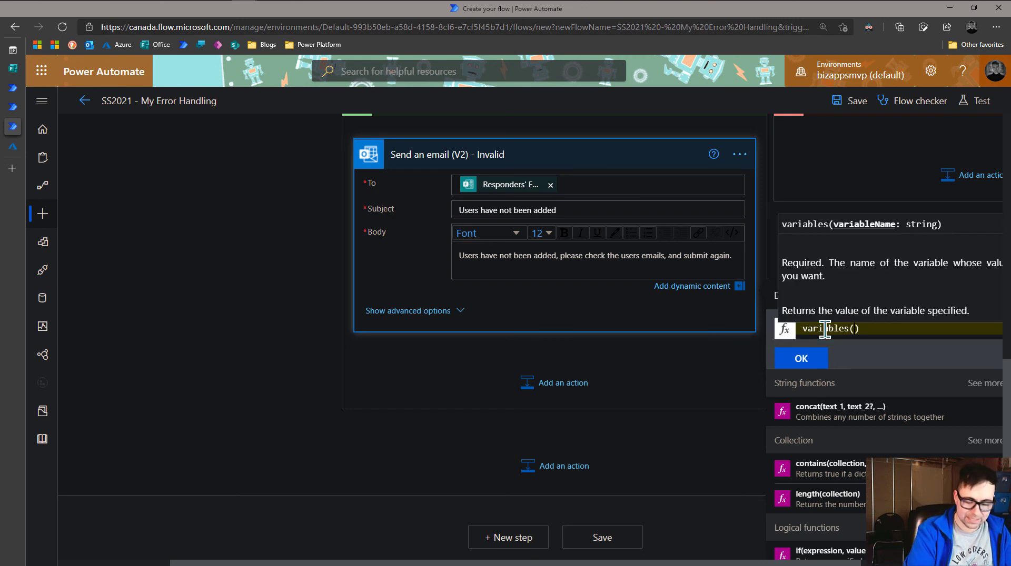
type("'Invalid")
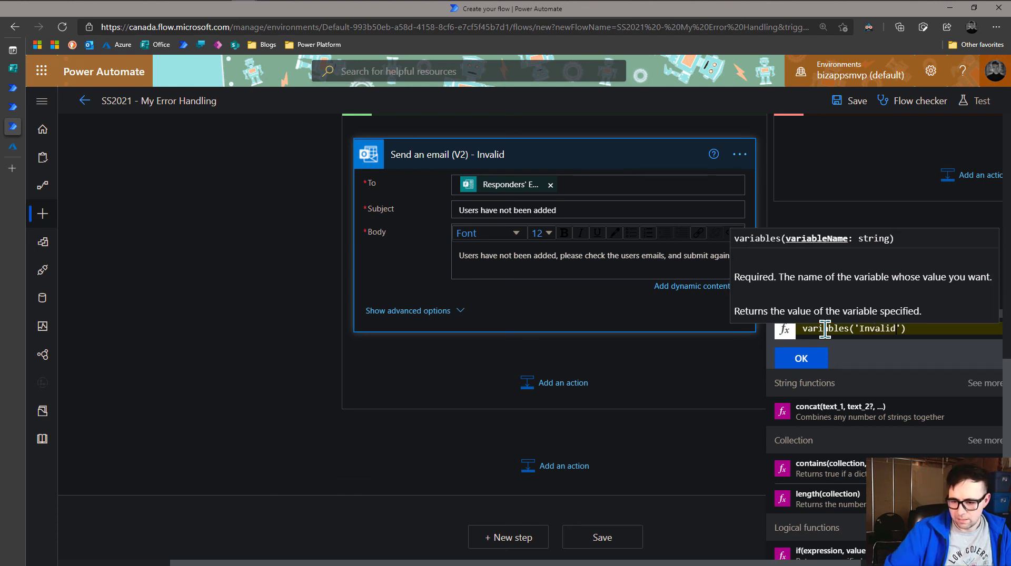
left_click(817, 359)
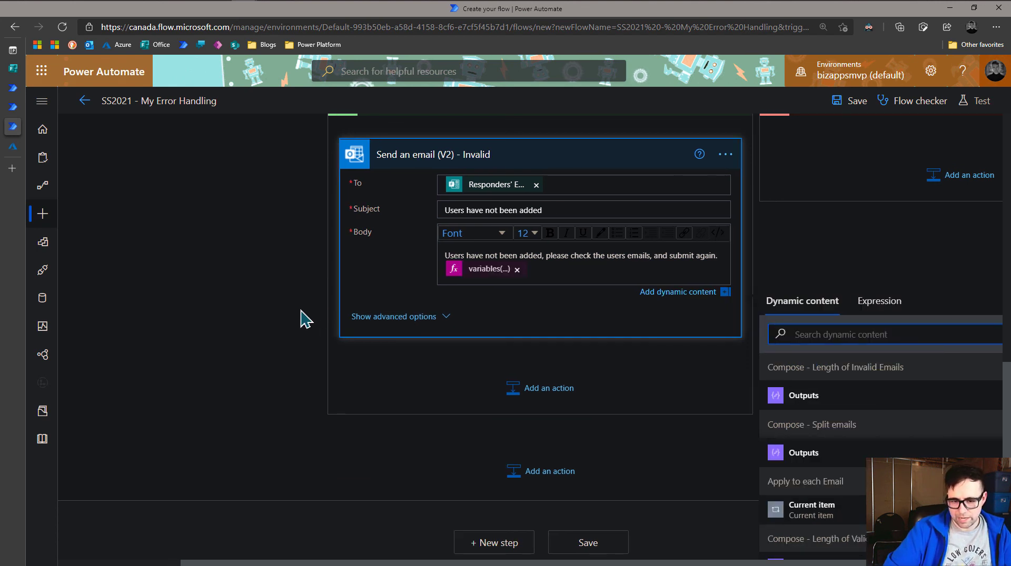
left_click(258, 318)
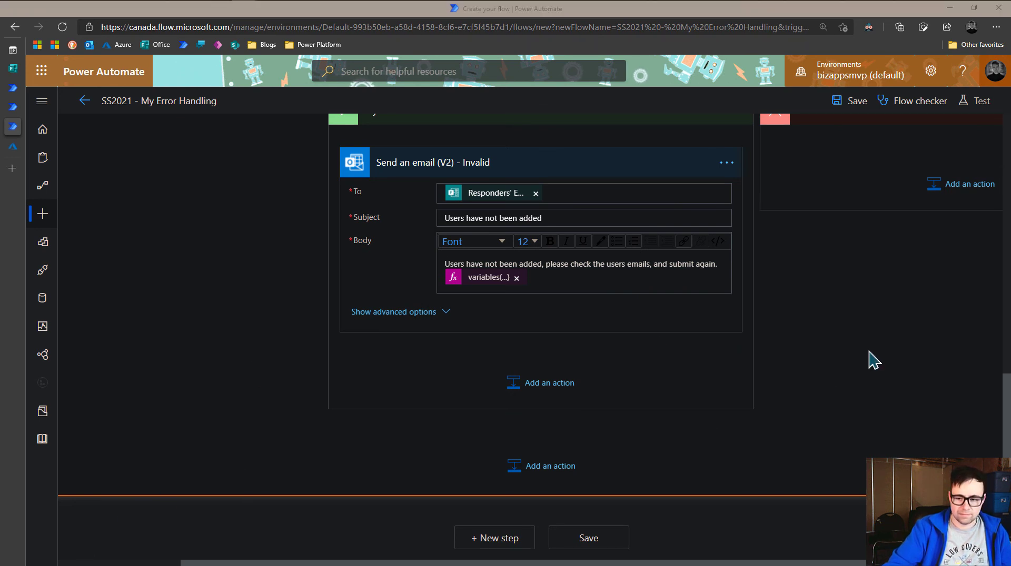
Step: Save the SS2021 - My Error Handling flow
left_click(434, 190)
left_click(853, 103)
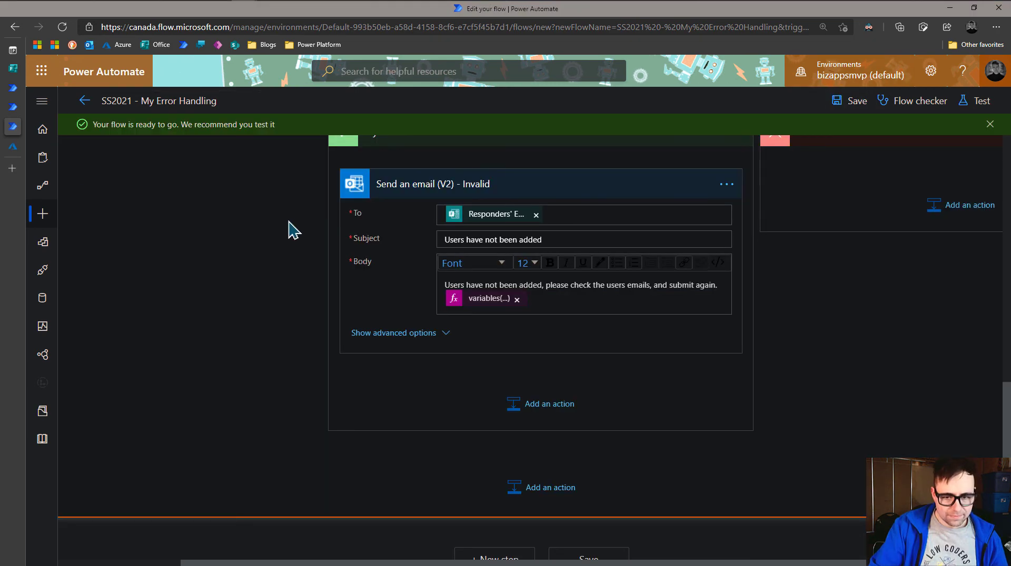
scroll(288, 227, "up", 10)
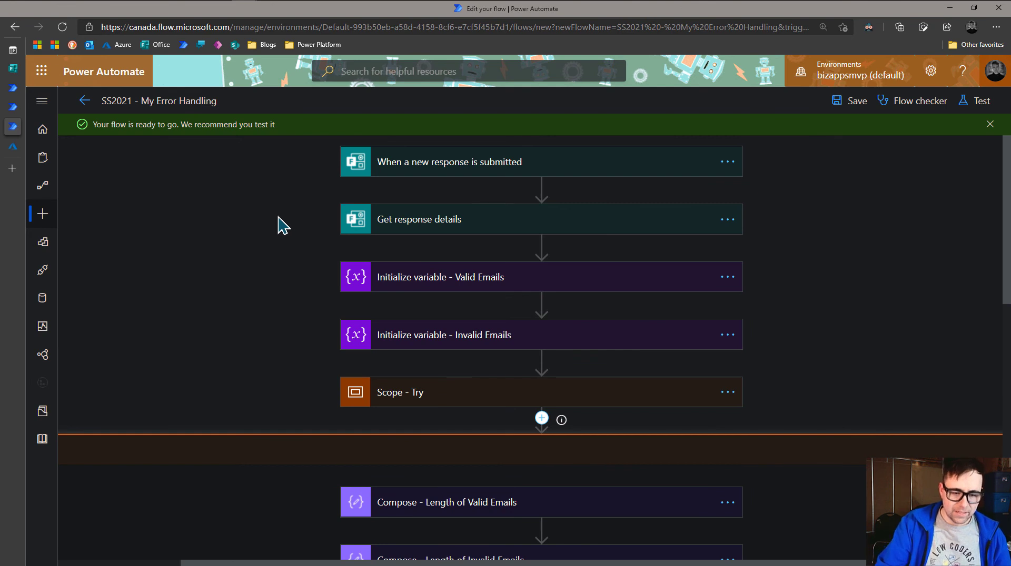
Step: Copy the semicolon-separated email list from Visual Studio Code into Email address(s) of users on the Power Platform Environment Request Form and submit it
left_click(13, 70)
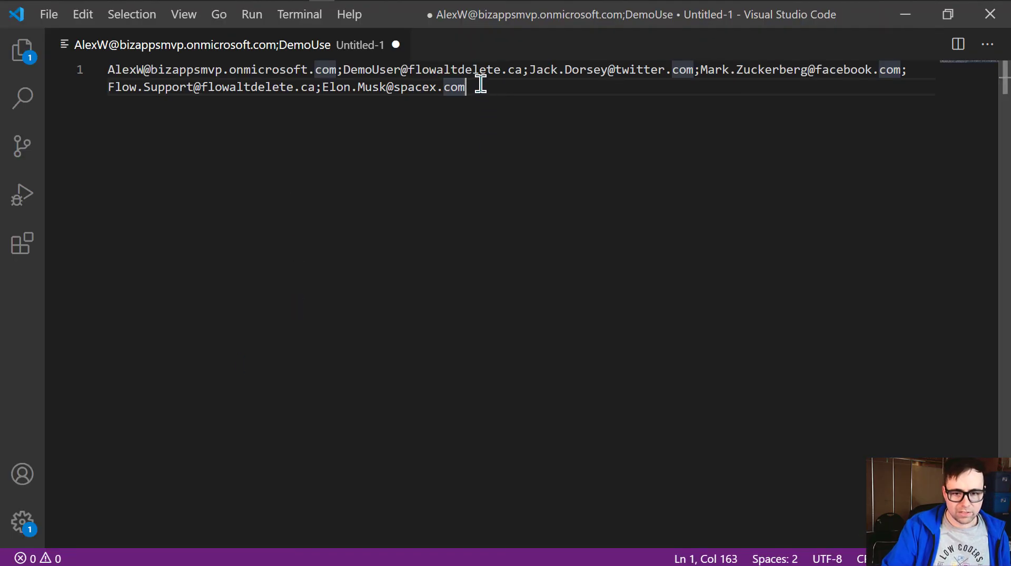
left_click_drag(480, 84, 105, 70)
key("ctrl+c")
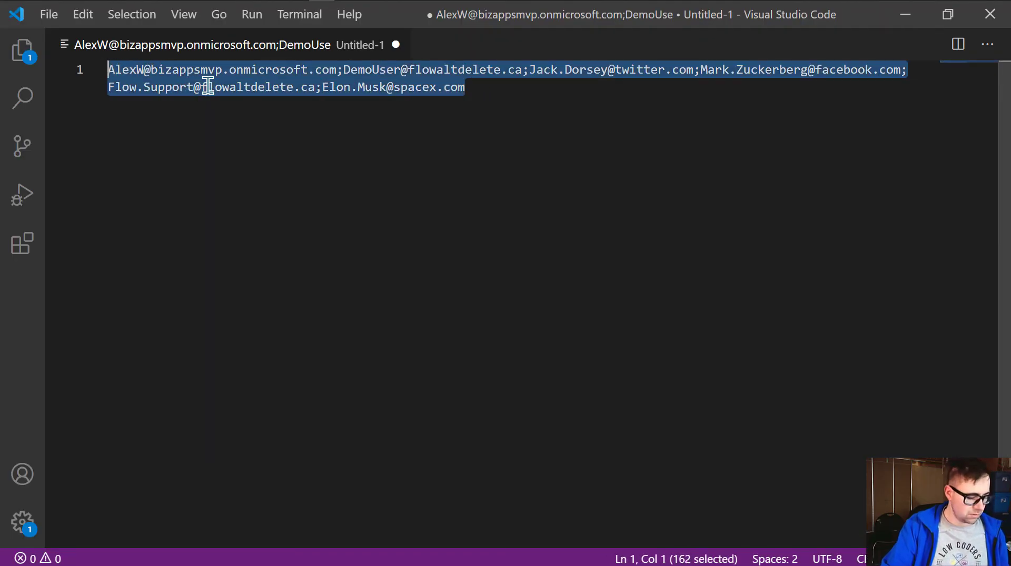
left_click(903, 21)
left_click(387, 358)
key("ctrl+v")
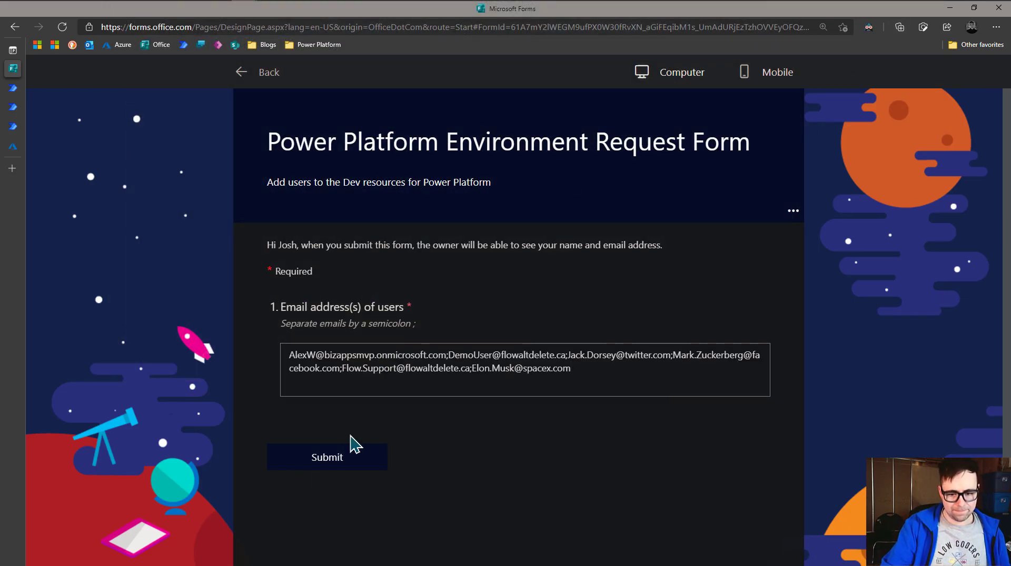
left_click(338, 465)
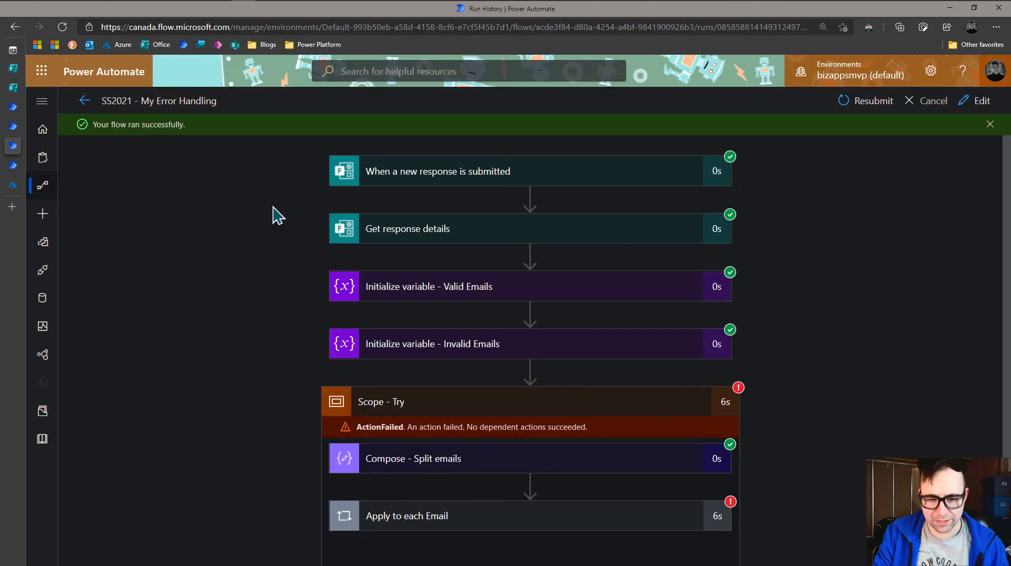
Step: Expand Apply to each Email in the Try scope of the run and inspect the first iteration's Get user profile (V2) details
scroll(277, 215, "down", 2)
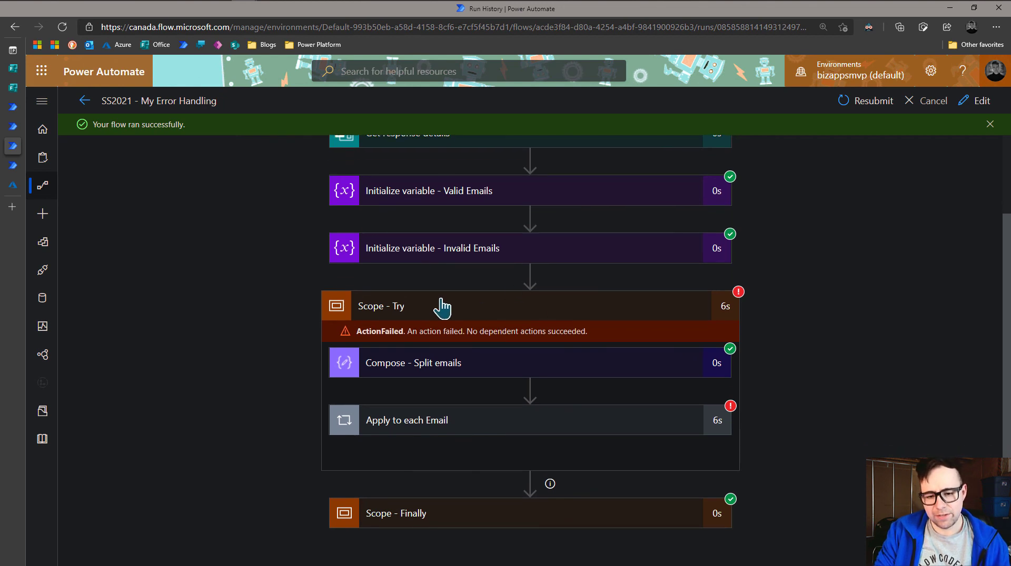
left_click(537, 427)
scroll(543, 432, "down", 3)
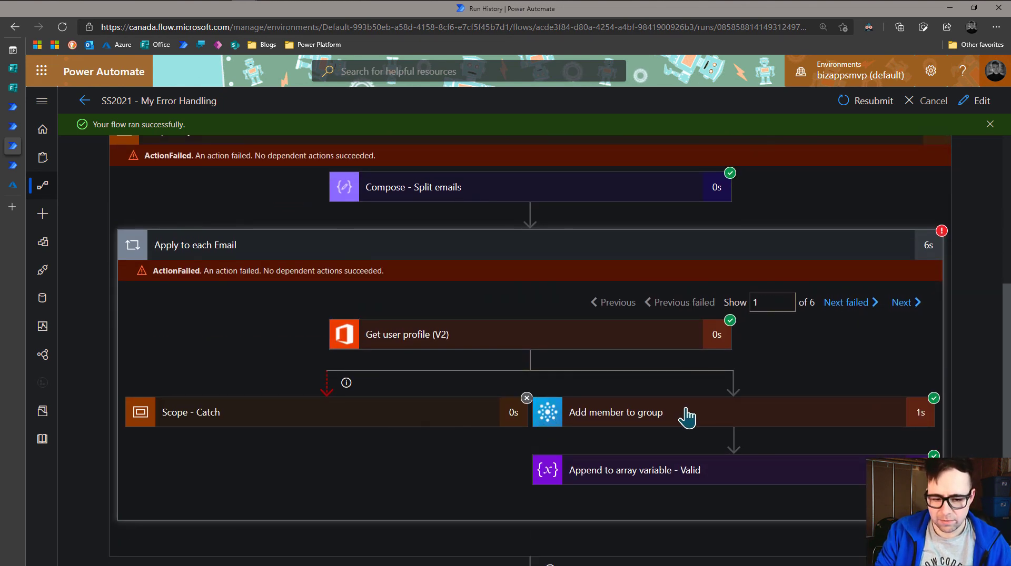
left_click(624, 346)
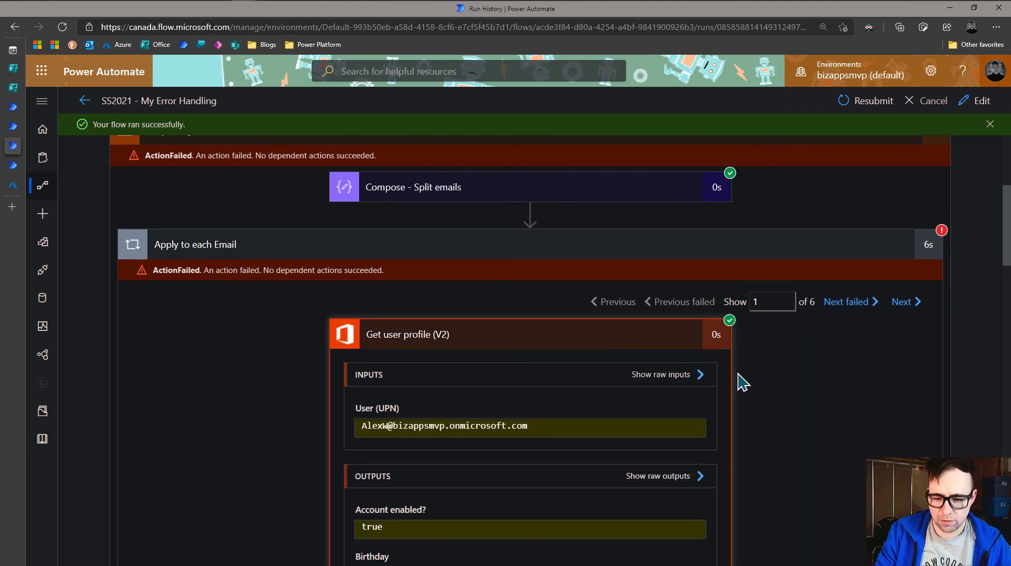
scroll(413, 398, "down", 2)
scroll(737, 393, "up", 1)
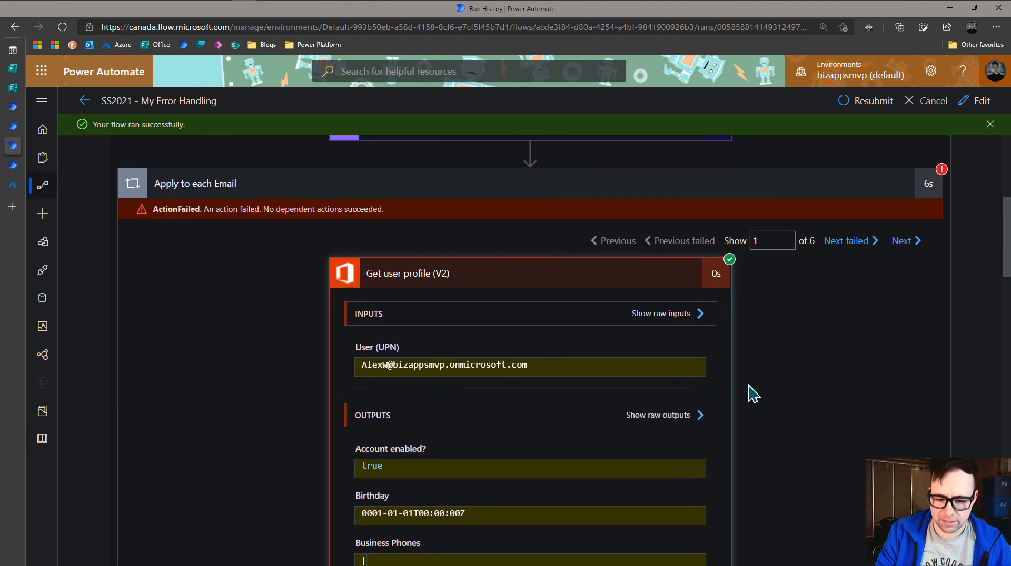
Step: Step through the failed Apply to each Email iterations, examining each Get user profile (V2) input and the last iteration's Catch and Add member to group branches
left_click(844, 242)
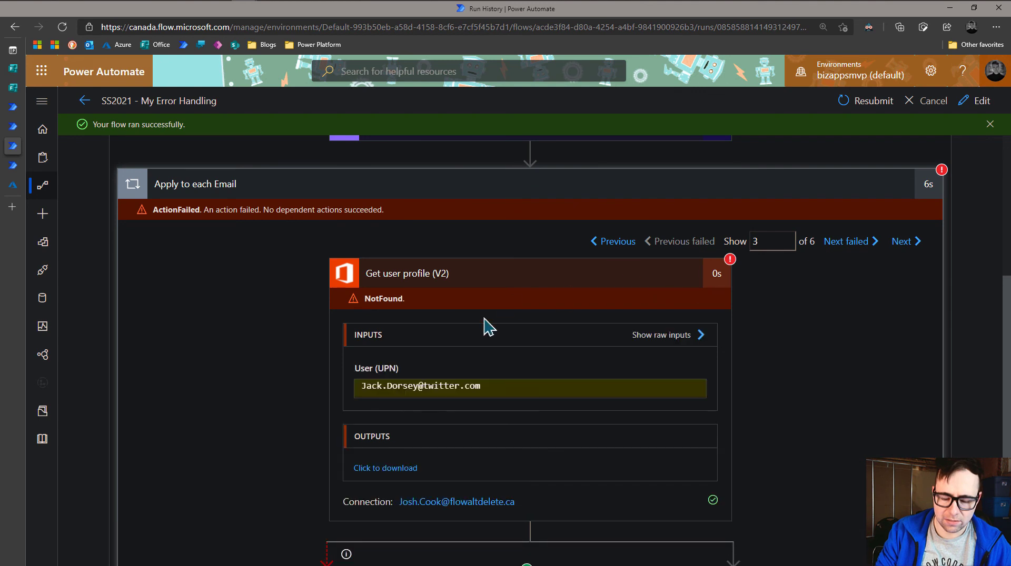
left_click(435, 392)
scroll(850, 240, "up", 1)
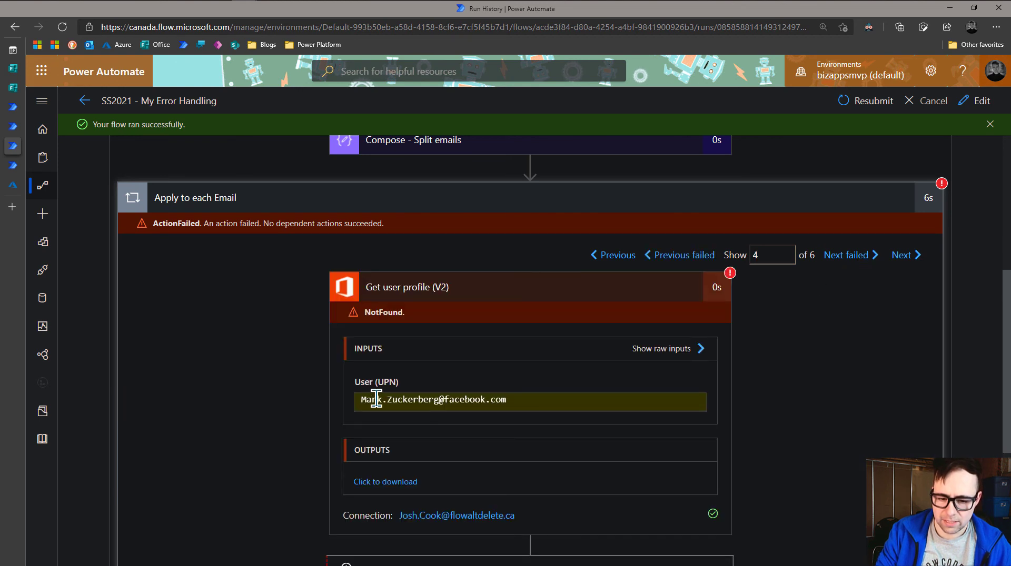
left_click(836, 258)
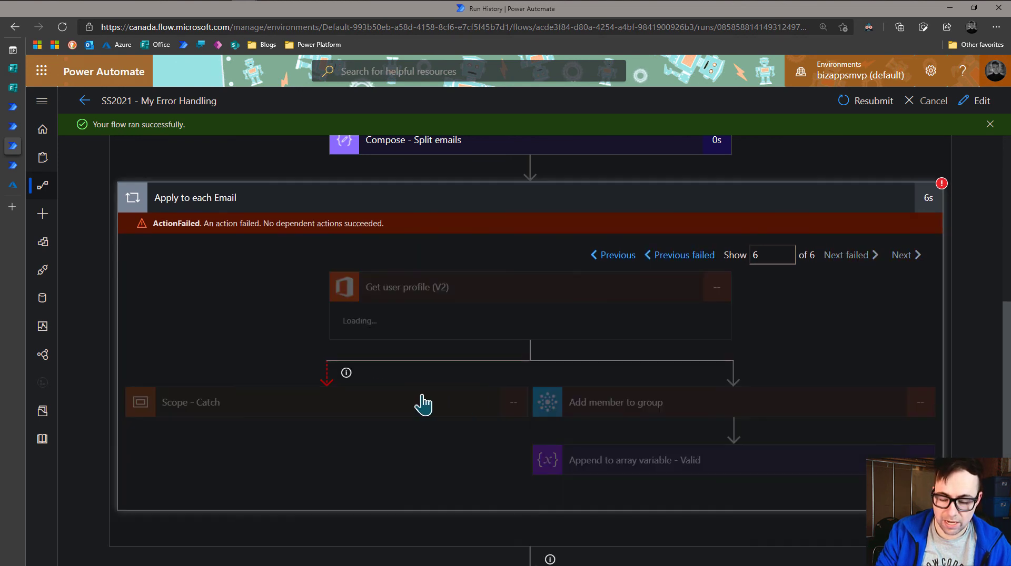
left_click(539, 401)
left_click(792, 394)
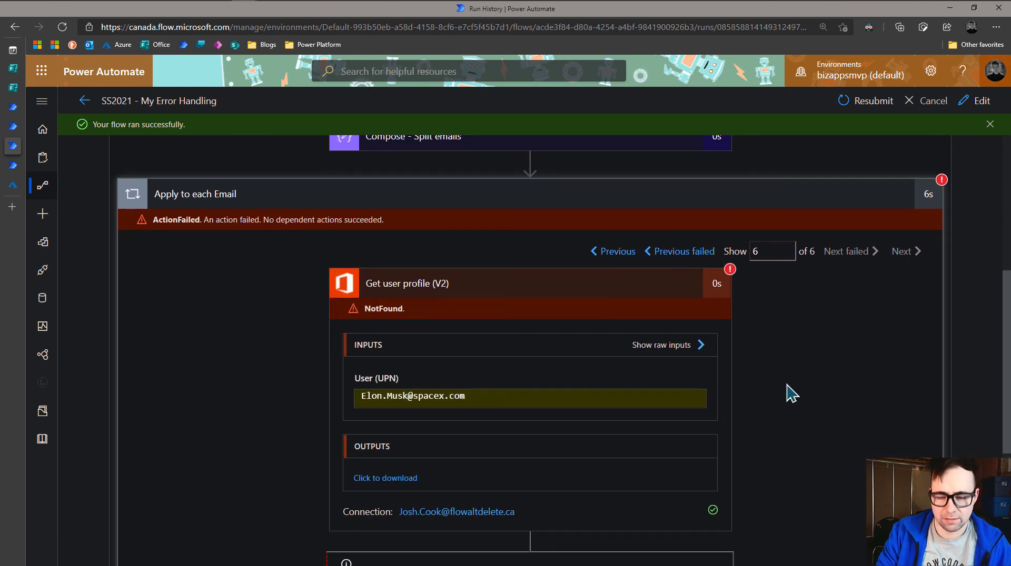
scroll(792, 394, "down", 3)
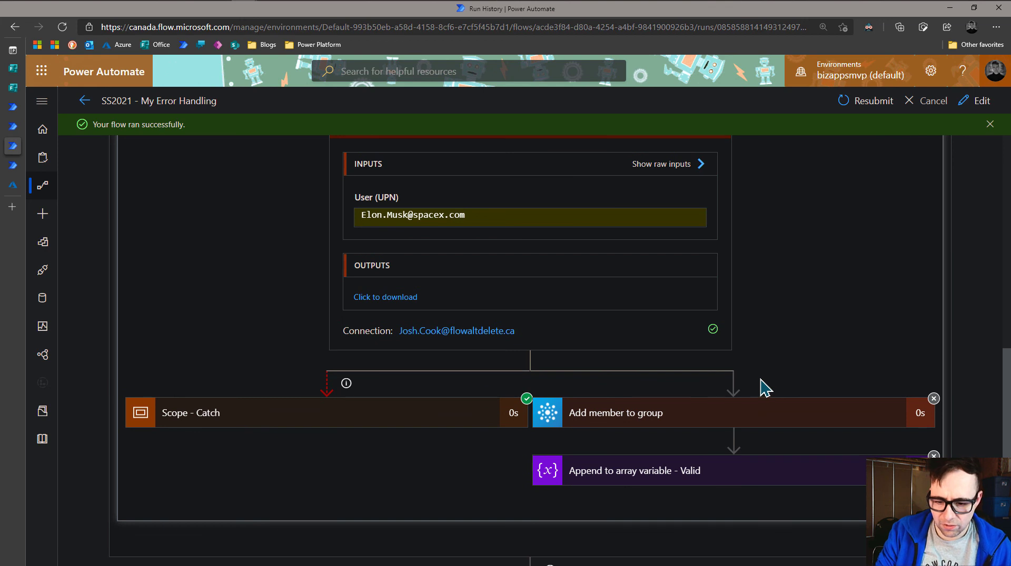
scroll(790, 363, "up", 4)
scroll(451, 349, "down", 4)
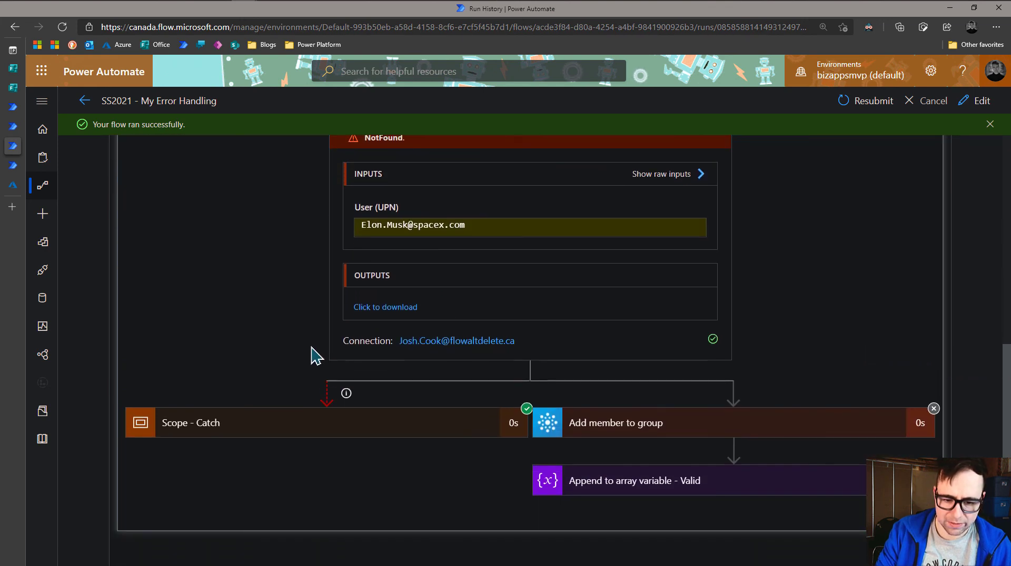
Step: Expand Scope - Finally and examine the recipient, subject and full body of Send an email (V2) - Valid
scroll(316, 379, "down", 2)
left_click(479, 511)
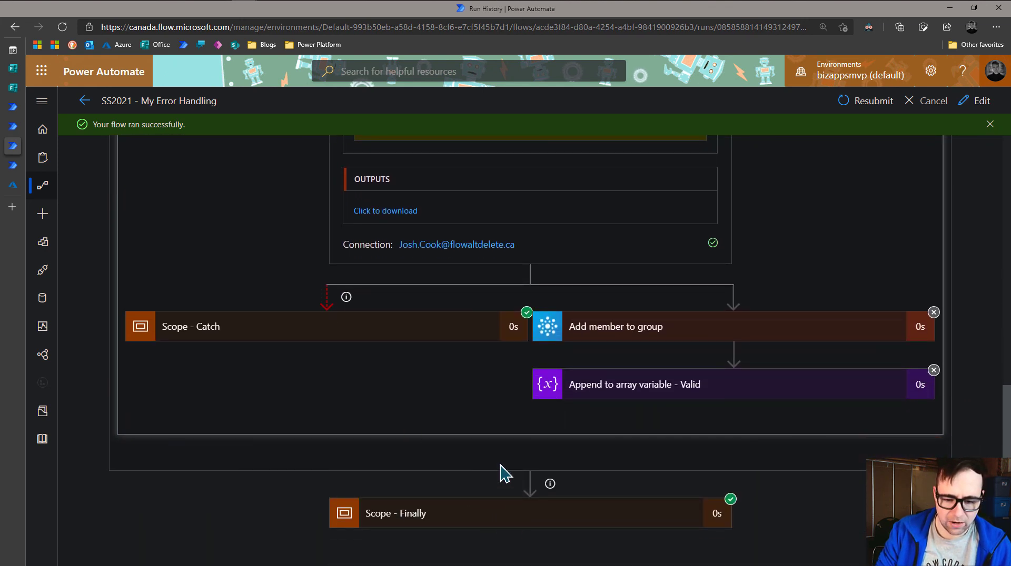
scroll(490, 474, "down", 7)
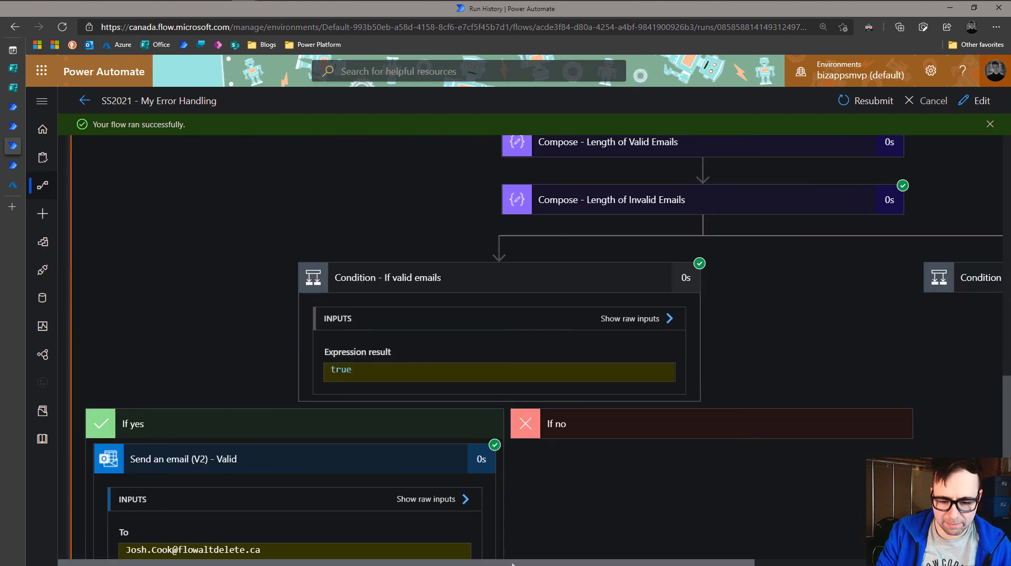
scroll(334, 297, "down", 4)
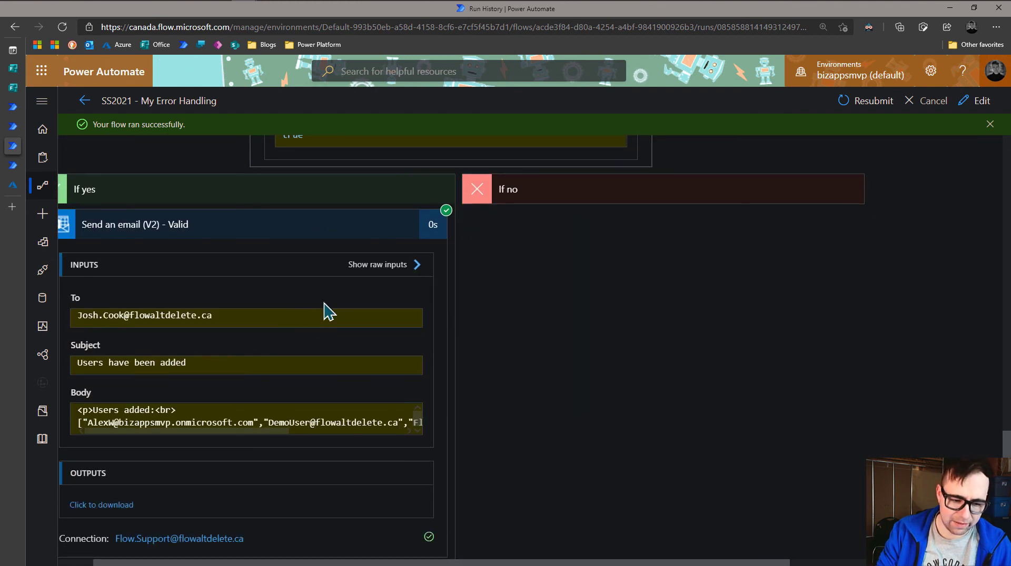
left_click(83, 423)
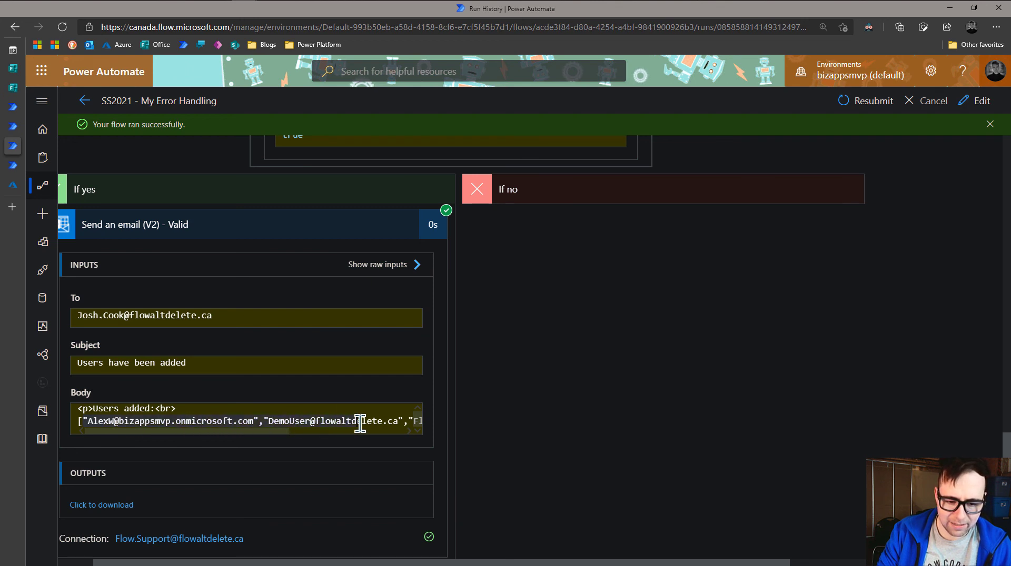
left_click_drag(358, 423, 426, 423)
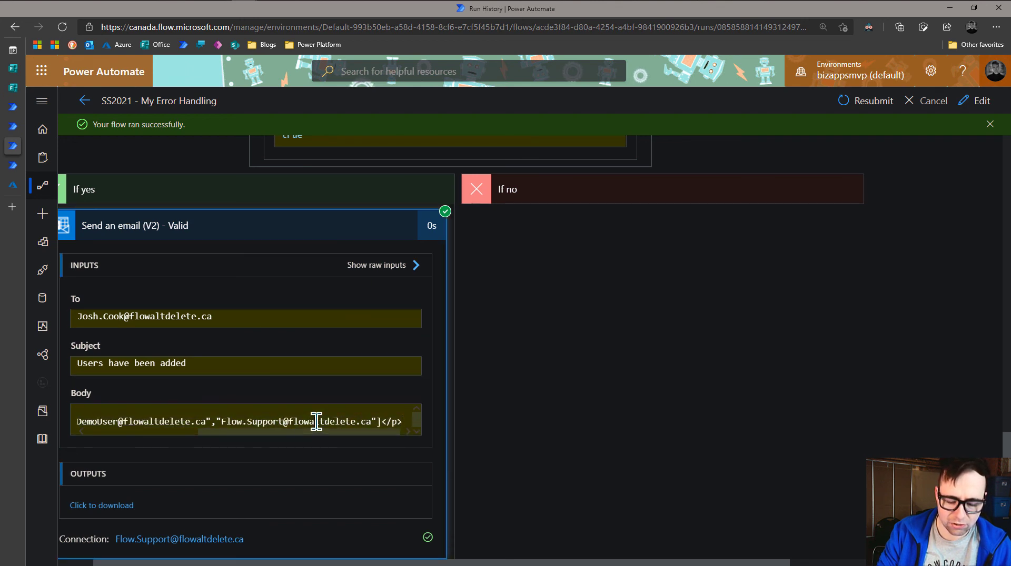
Step: Expand Condition - If invalid and examine the subject and full body of Send an email (V2) - Invalid in its If yes branch
left_click_drag(580, 557, 779, 439)
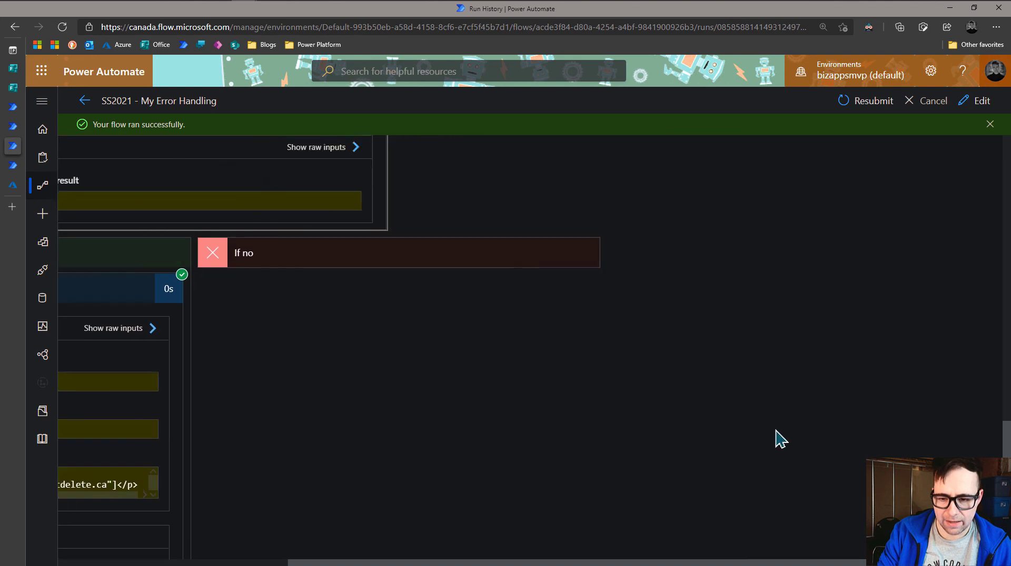
scroll(778, 439, "up", 10)
scroll(776, 435, "down", 4)
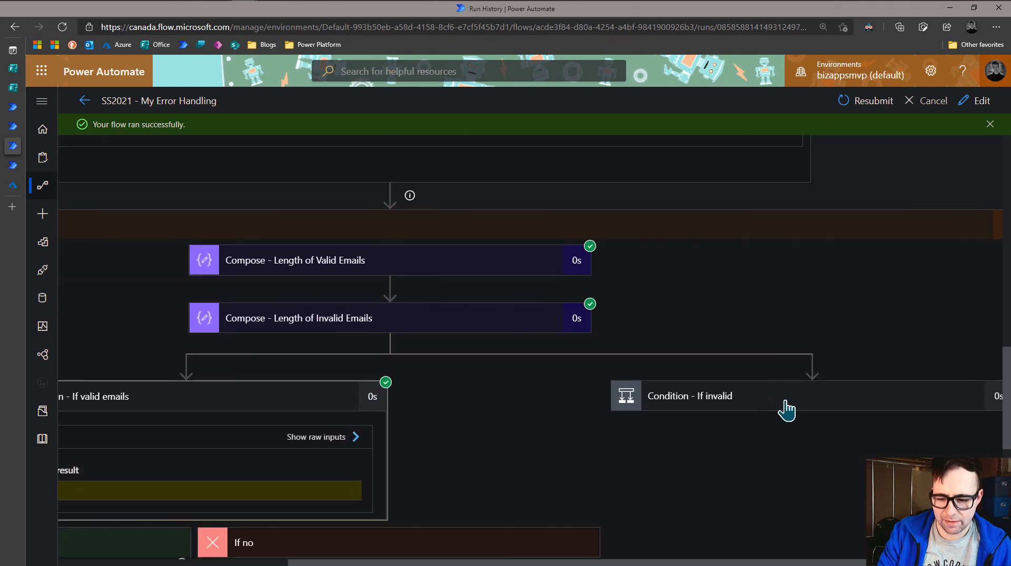
left_click(788, 410)
left_click_drag(677, 562, 782, 564)
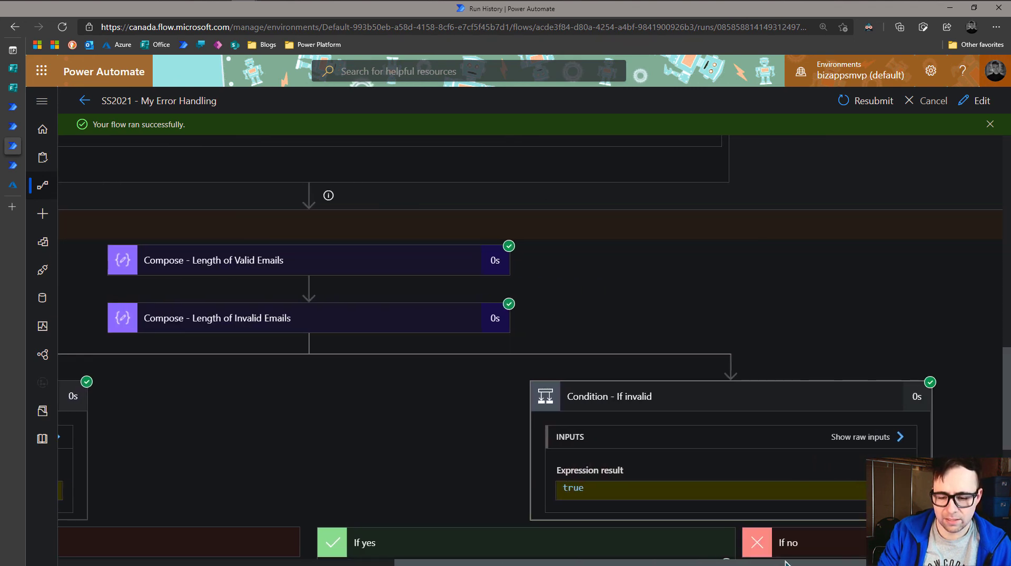
scroll(769, 463, "down", 6)
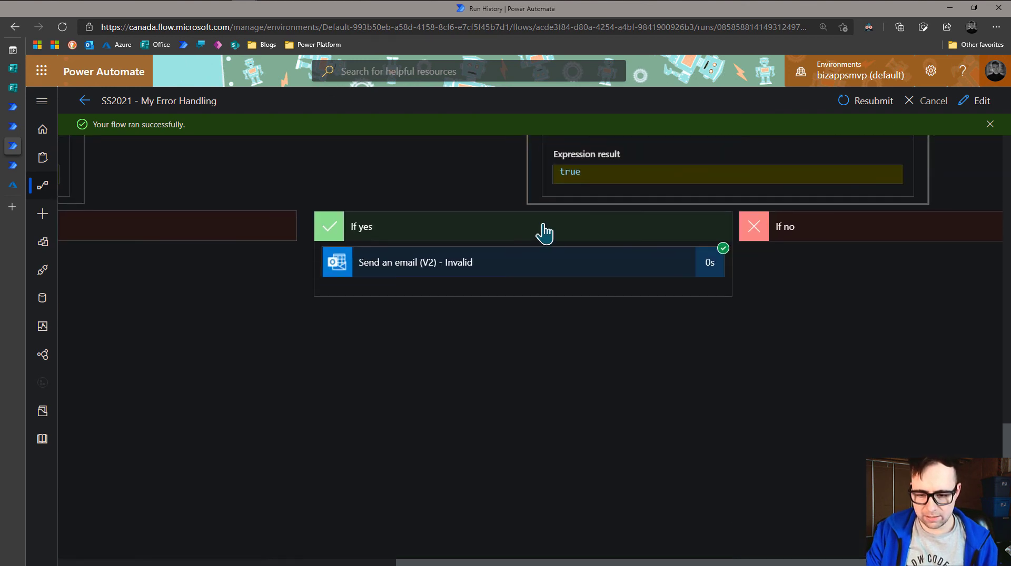
left_click(550, 270)
scroll(590, 299, "down", 3)
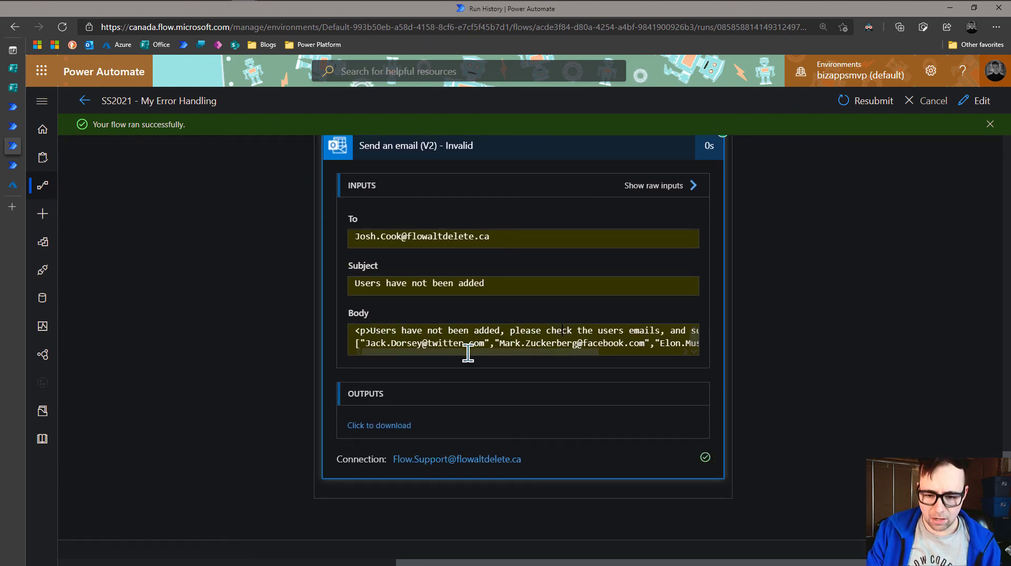
left_click_drag(437, 352, 619, 342)
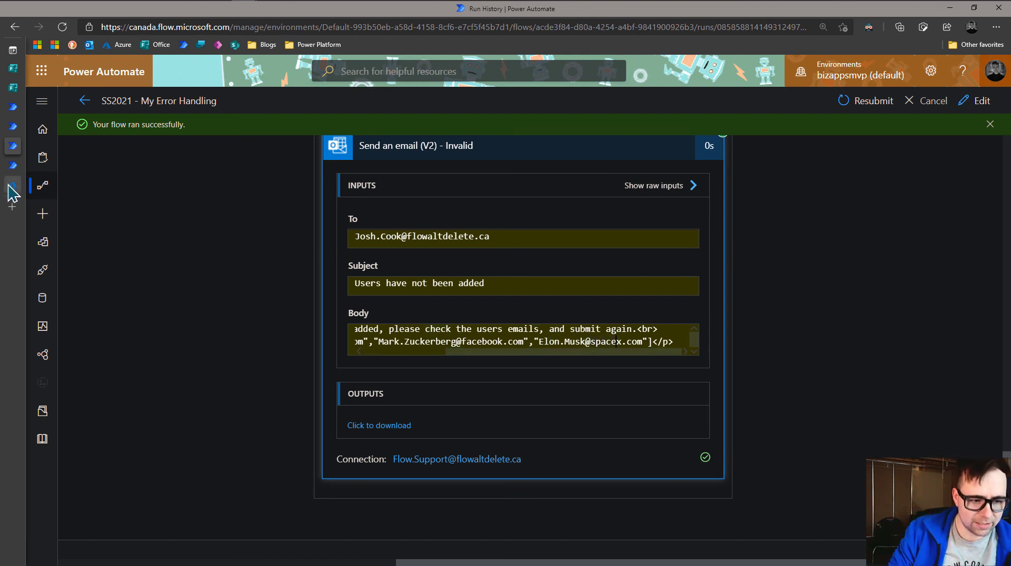
left_click(35, 185)
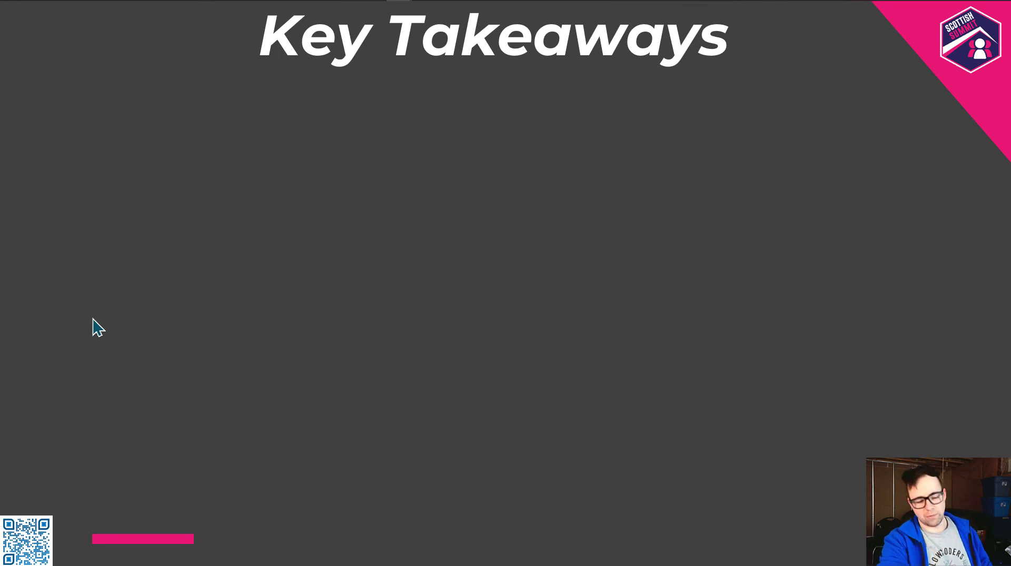
key("Right")
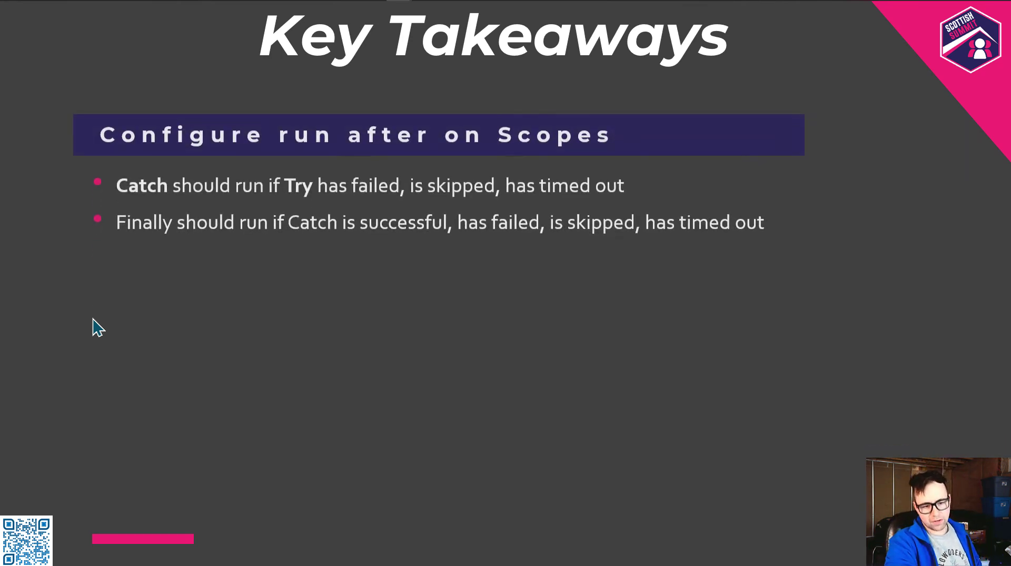